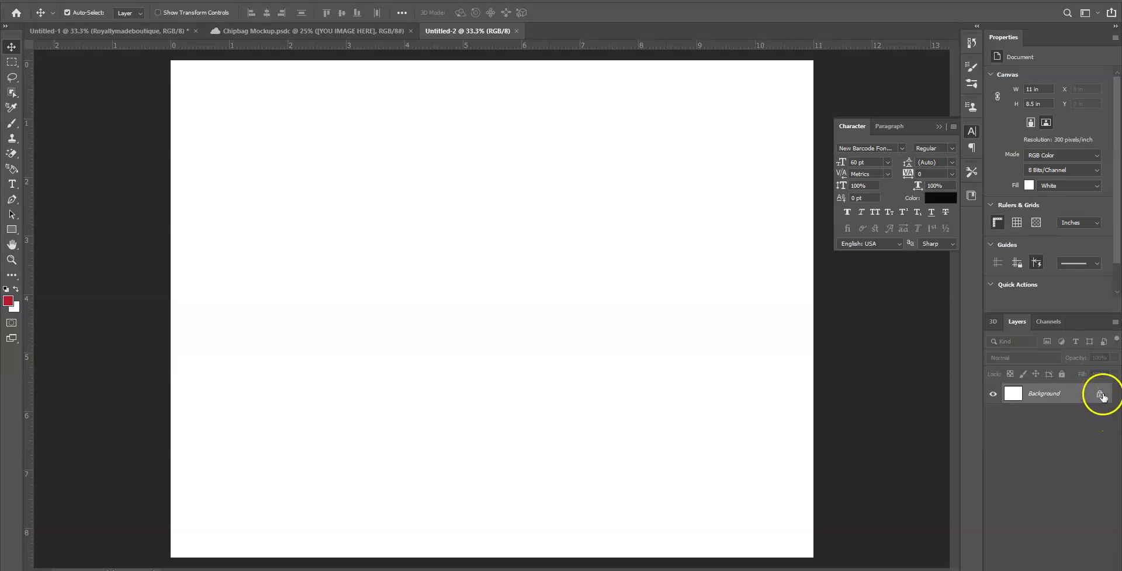
Unlock the background layer and draw a red rectangle sized 5.5 in wide by 8.5 in high.
click(1101, 395)
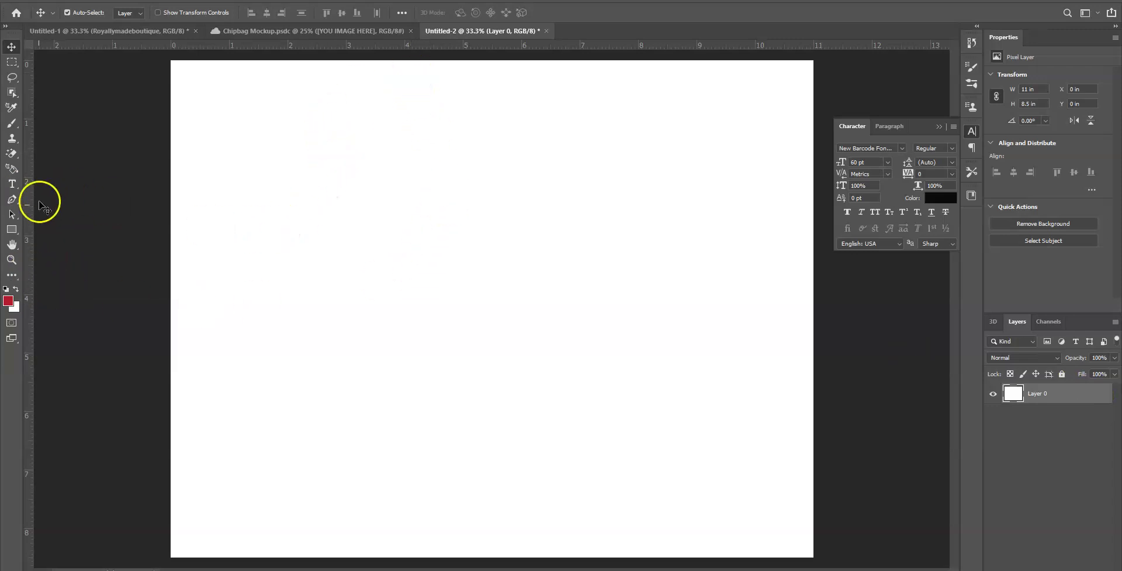
click(12, 229)
drag(426, 106, 579, 364)
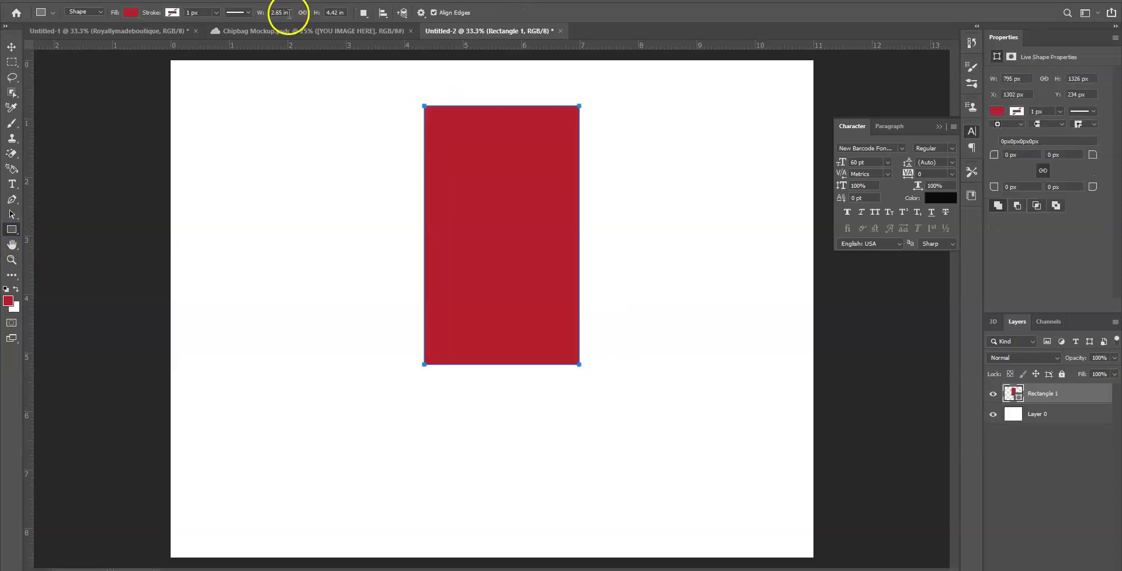
drag(290, 12, 268, 10)
click(325, 12)
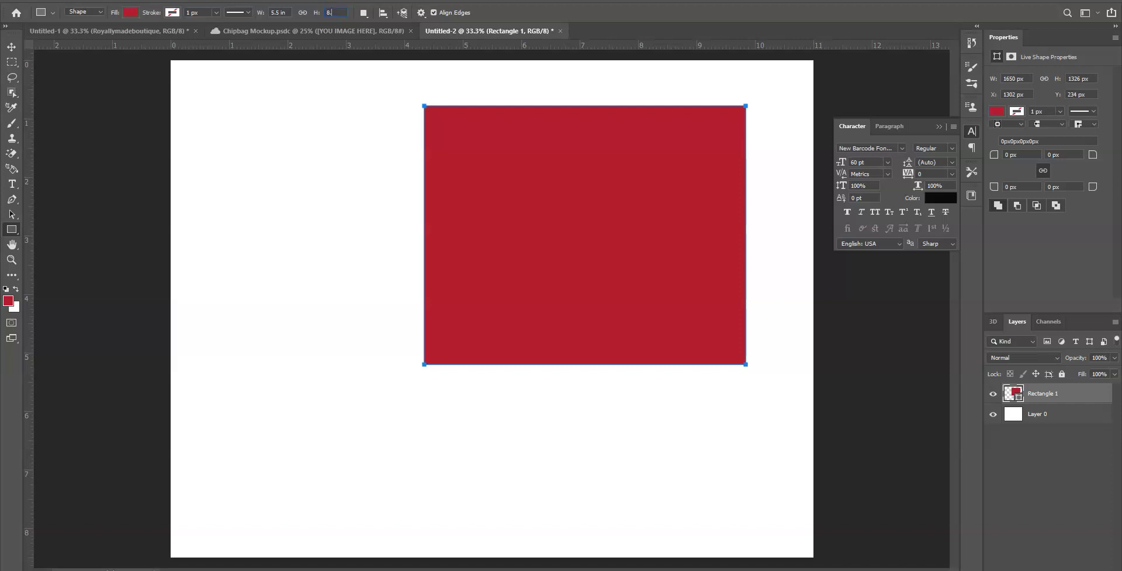
text(8.5 in)
key(Return)
Move the red rectangle to the centre of the canvas so it spans the full canvas height.
drag(655, 426, 633, 414)
key(ctrl+z)
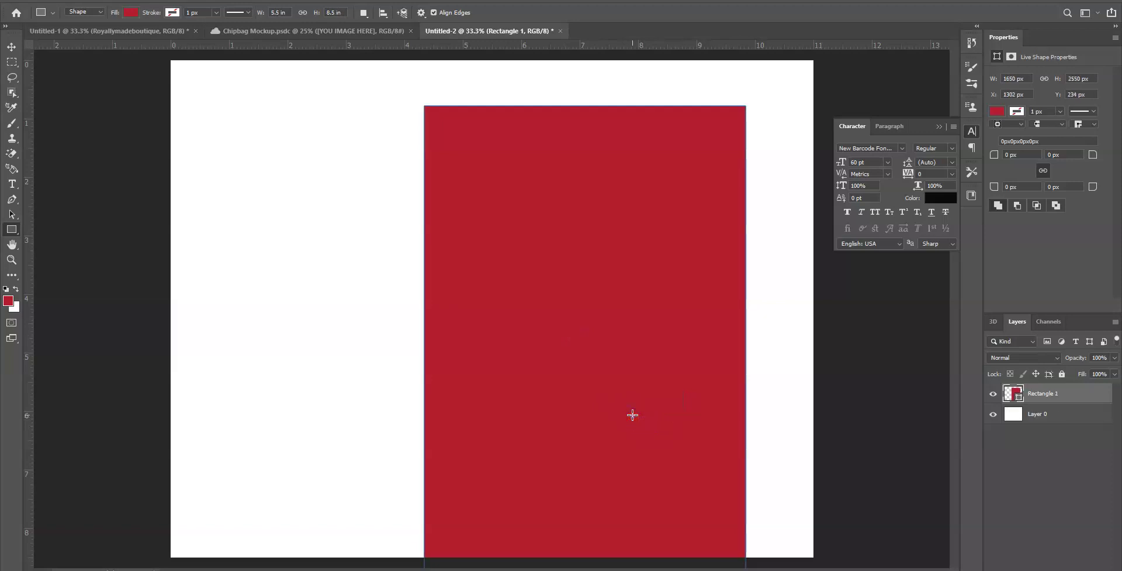
click(12, 46)
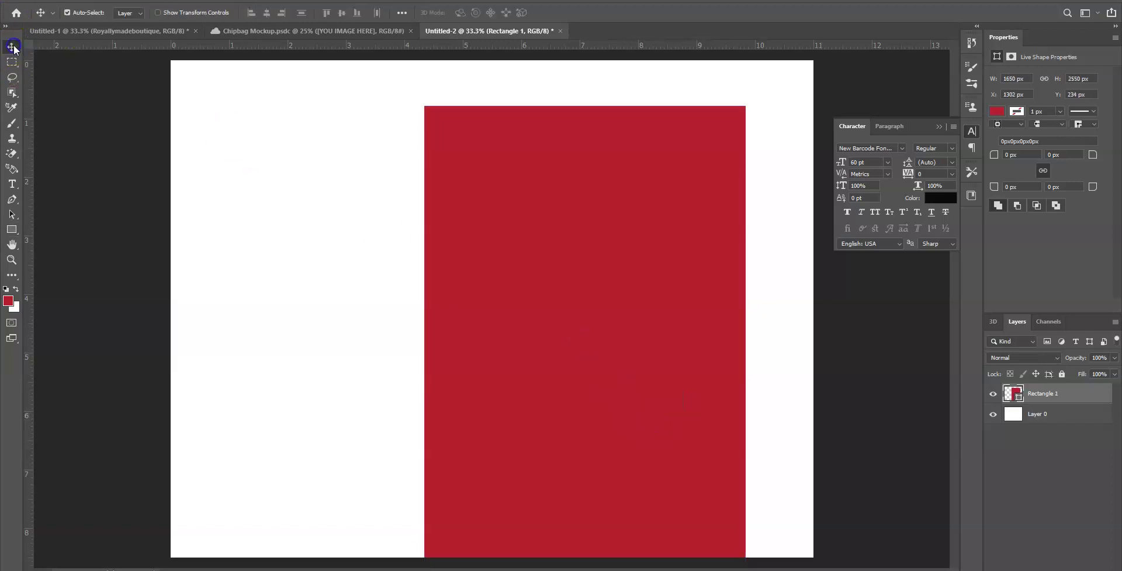
drag(614, 362, 526, 319)
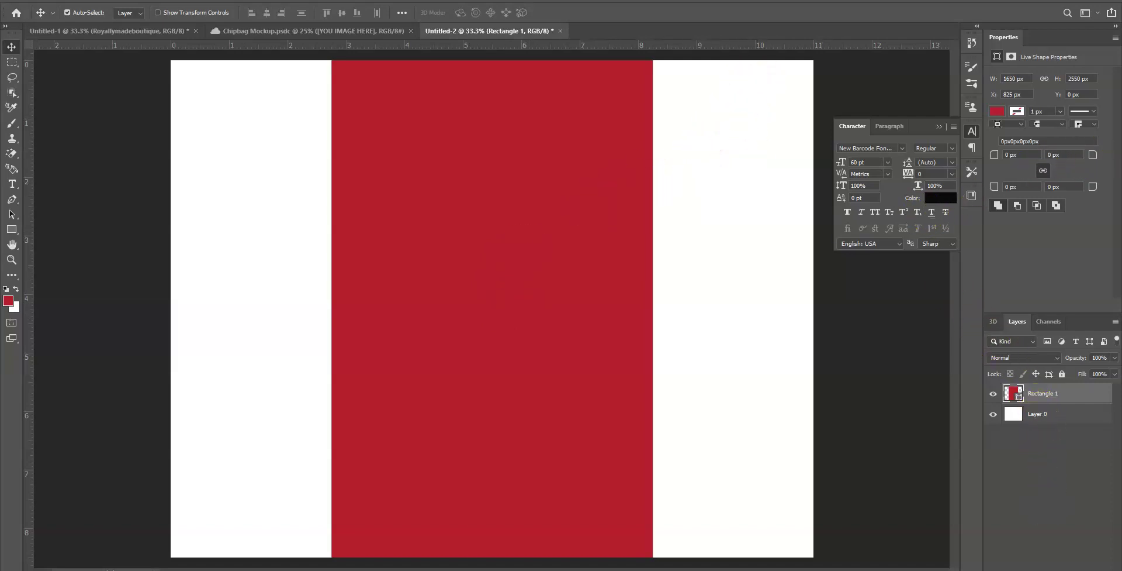
Apply a Pattern Overlay with the red hearts pattern to the centre rectangle.
click(1046, 569)
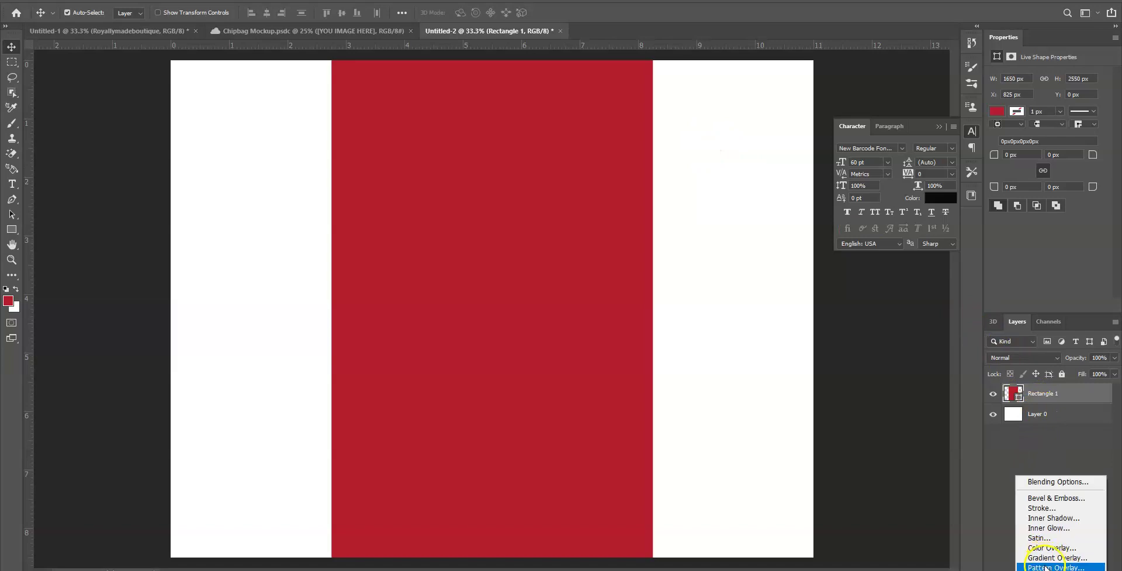
click(1045, 566)
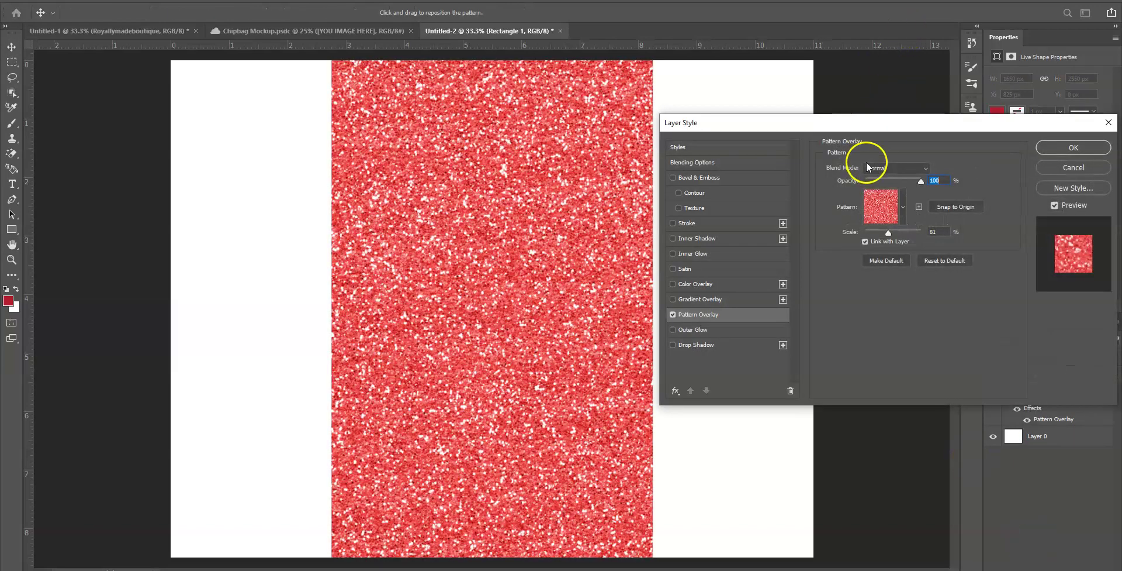
click(903, 217)
click(824, 294)
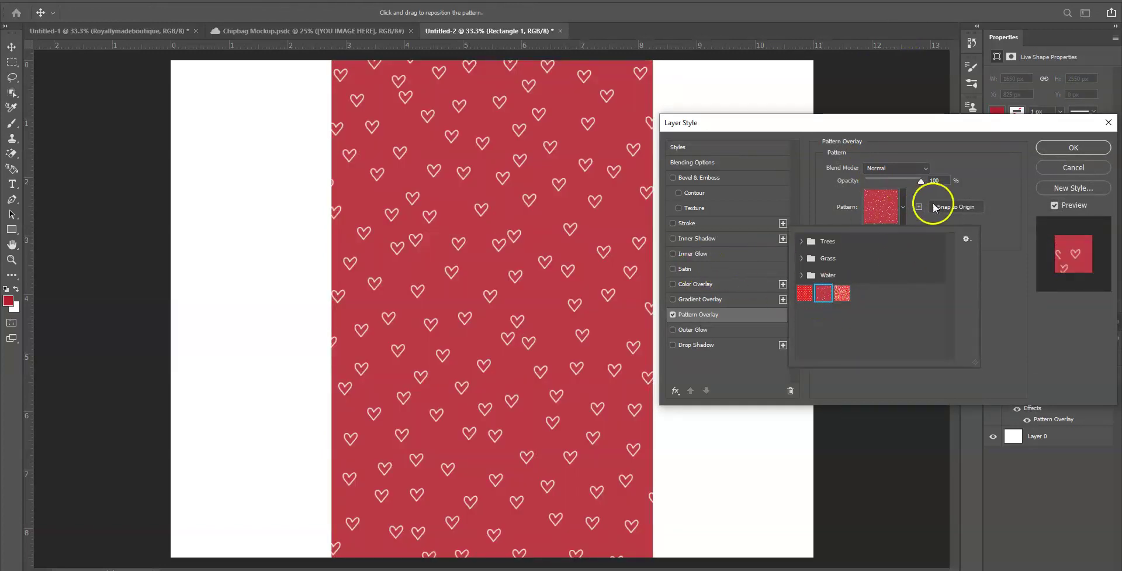
click(1049, 148)
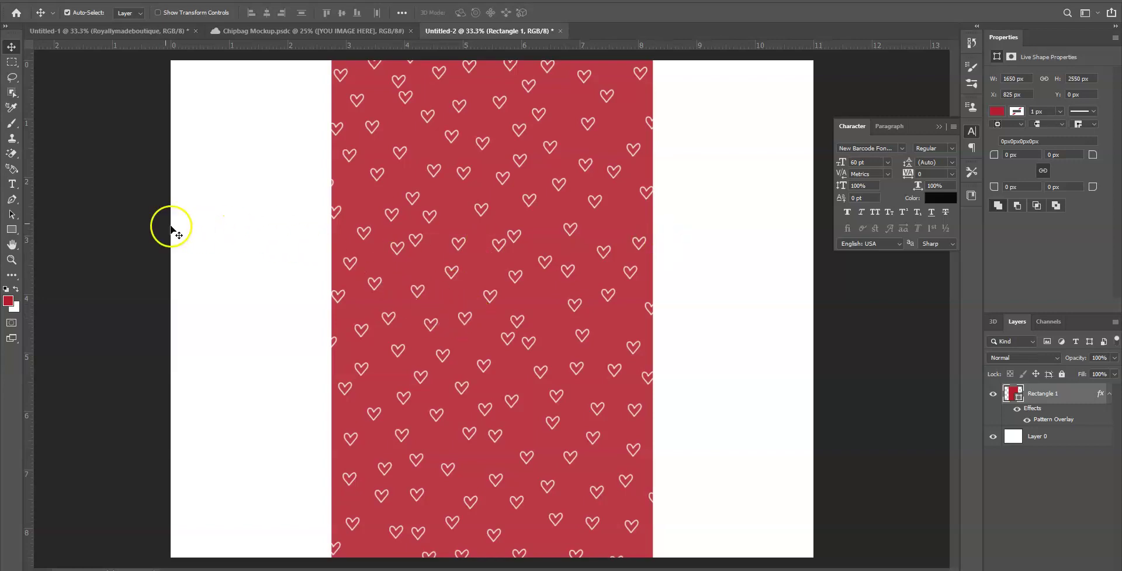
Draw a second red rectangle about 1.54 by 3.34 in on the white area left of the heart panel.
click(11, 228)
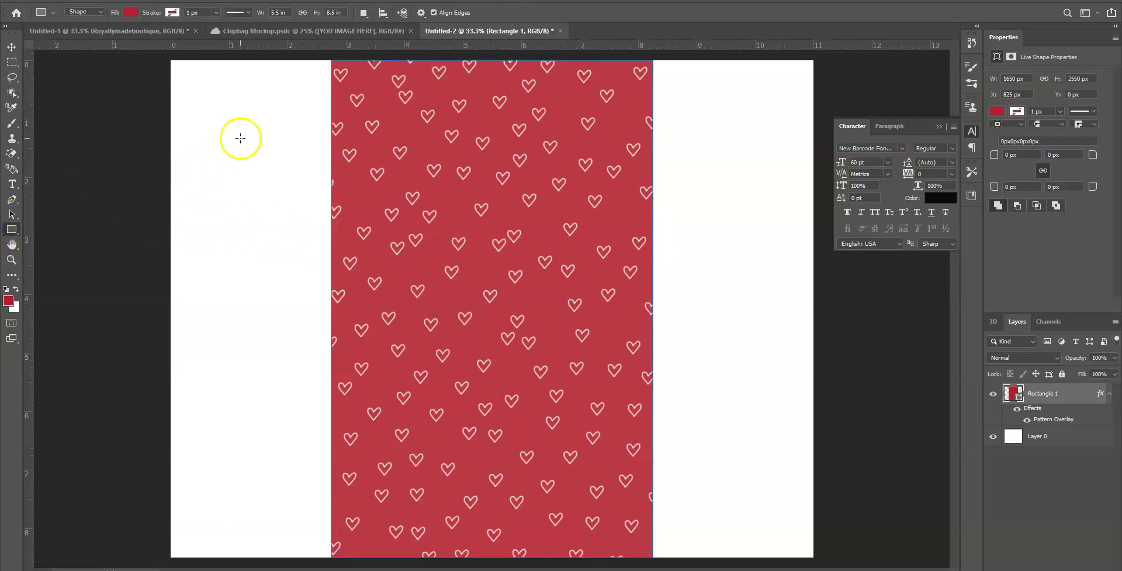
drag(209, 135, 299, 329)
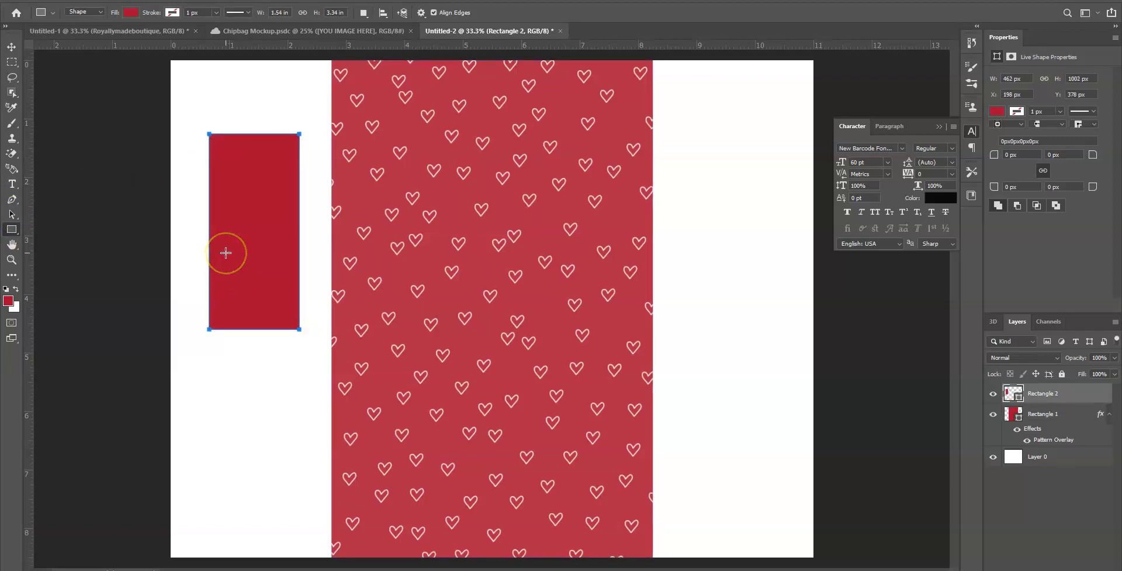
click(11, 46)
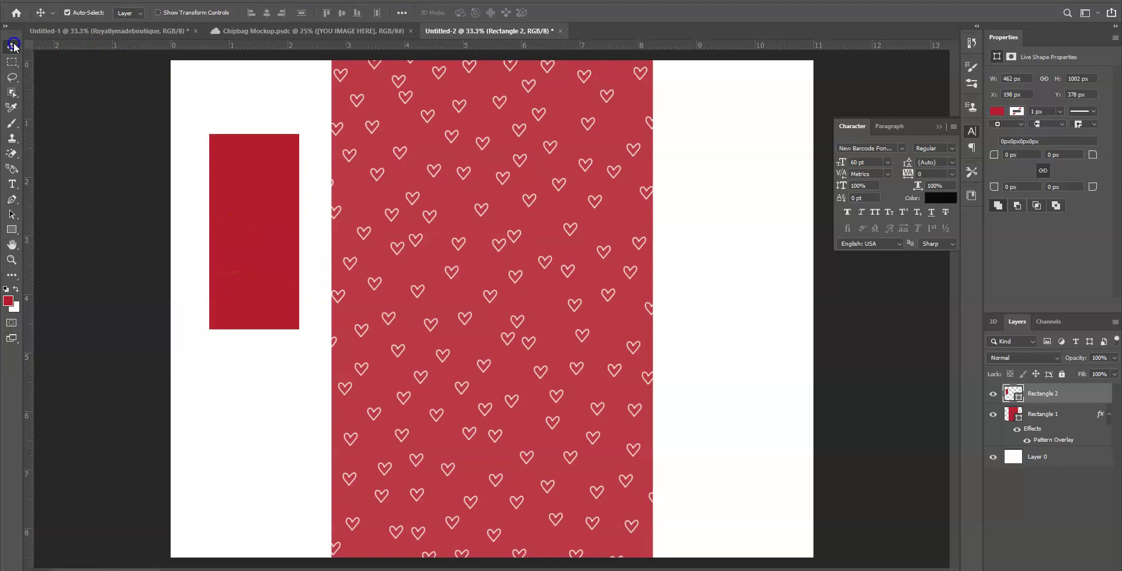
drag(249, 263, 226, 229)
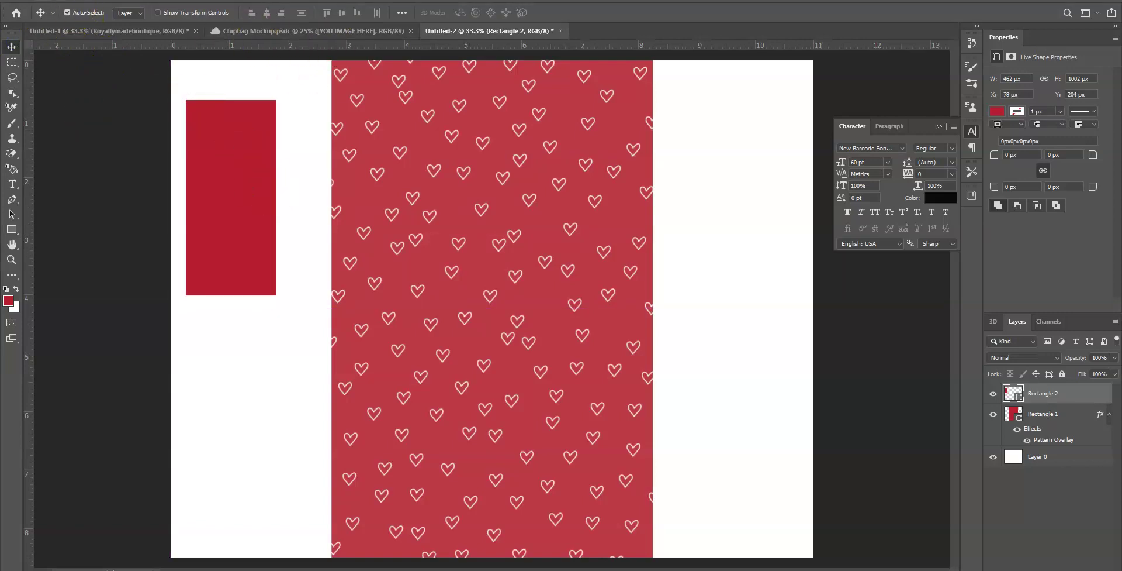
Free-transform the second rectangle to 2.75 in wide and 8.5 in high with unlinked proportions.
click(47, 0)
click(87, 251)
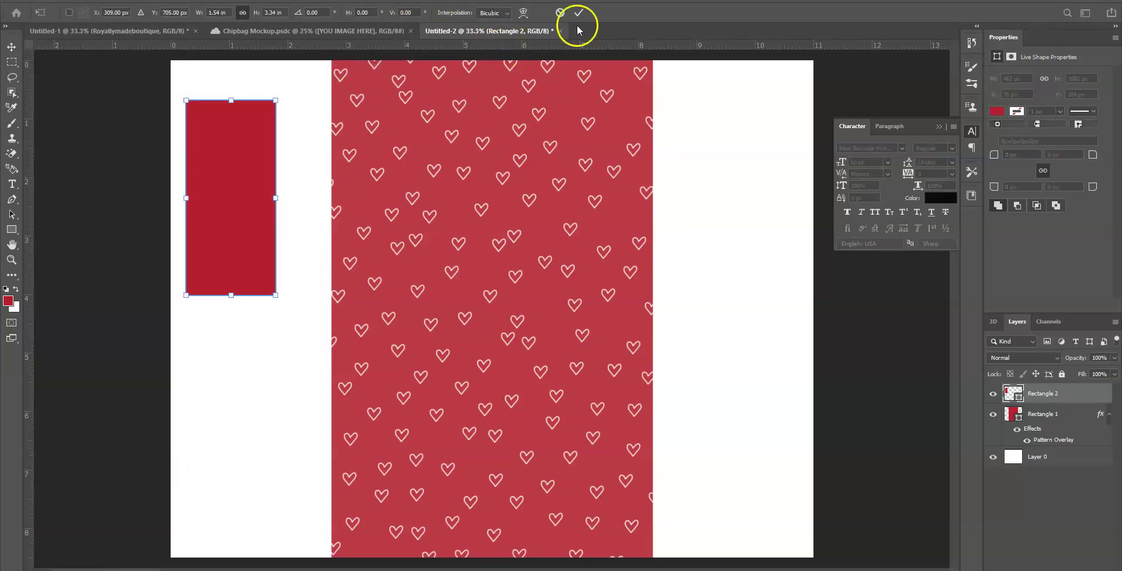
click(230, 13)
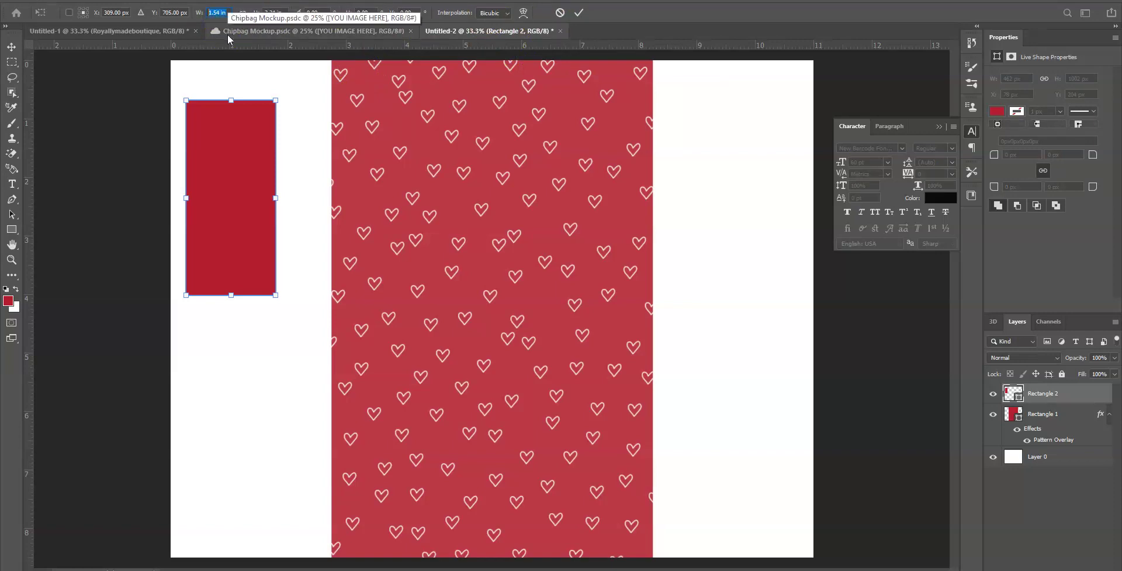
text(2.75)
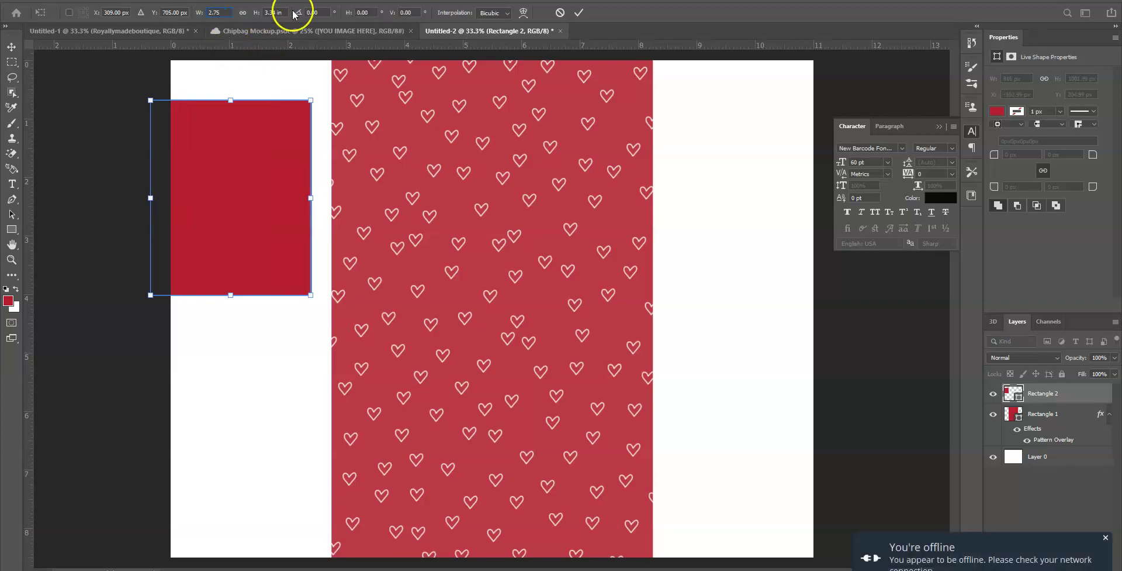
click(279, 12)
text(5.5)
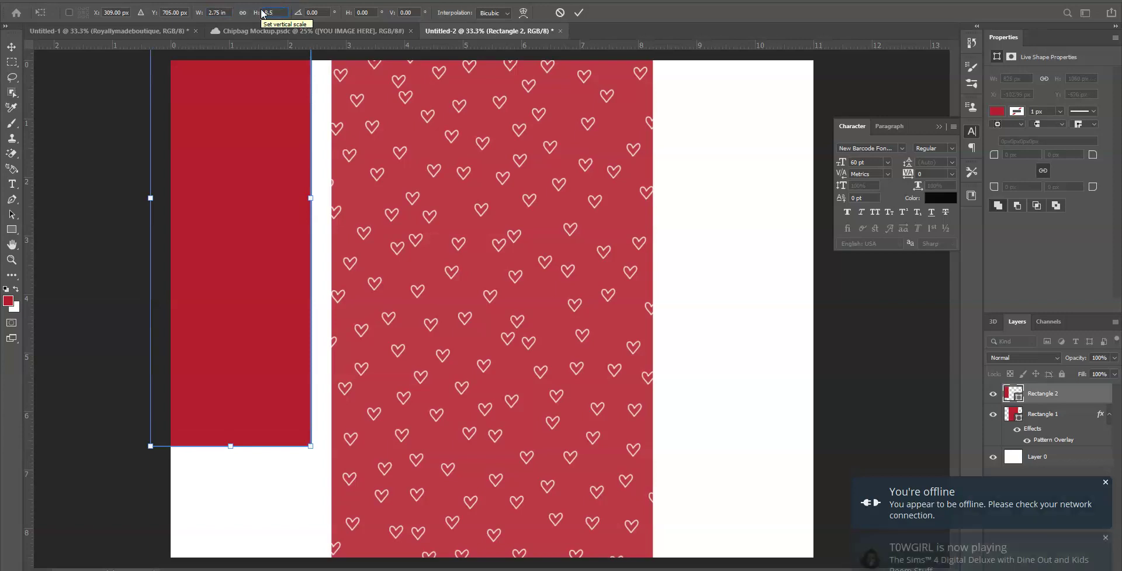
key(Return)
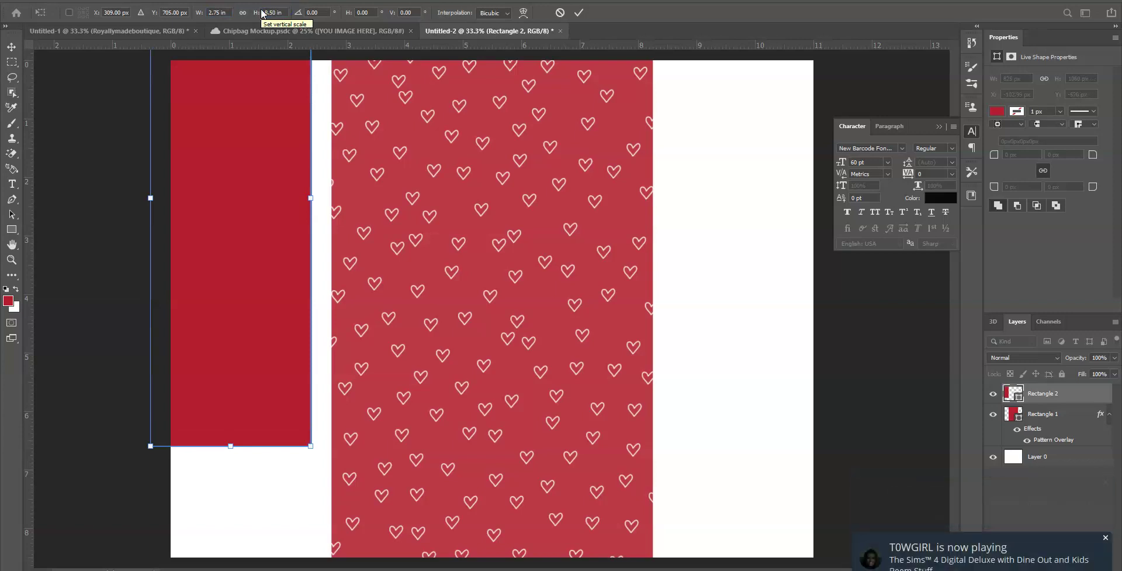
Move the resized red rectangle into the white area left of the heart panel, flush with the canvas edges.
click(1105, 538)
drag(217, 324, 238, 431)
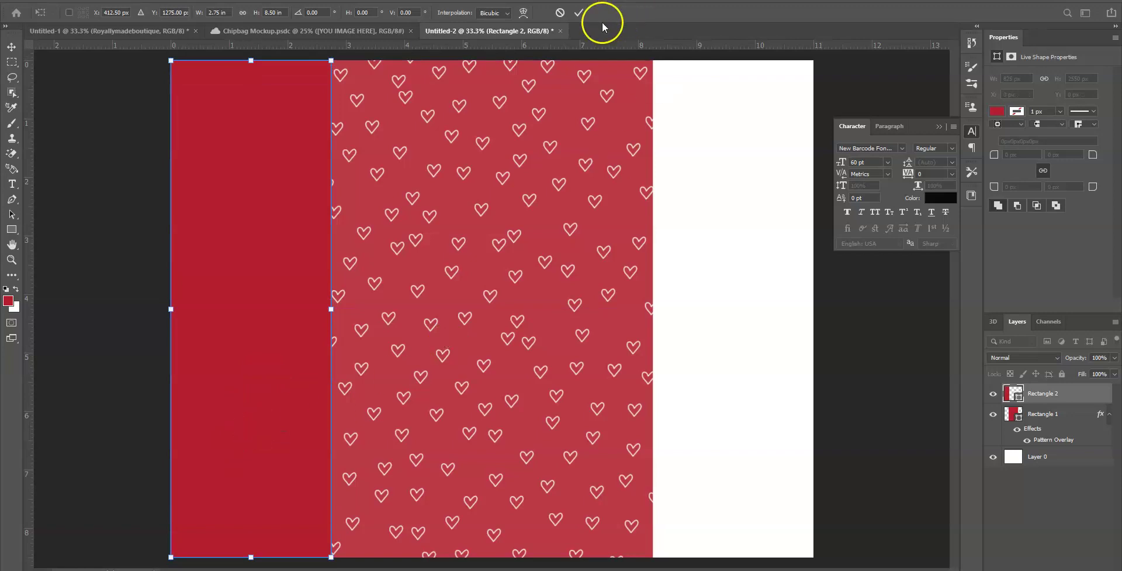
click(581, 12)
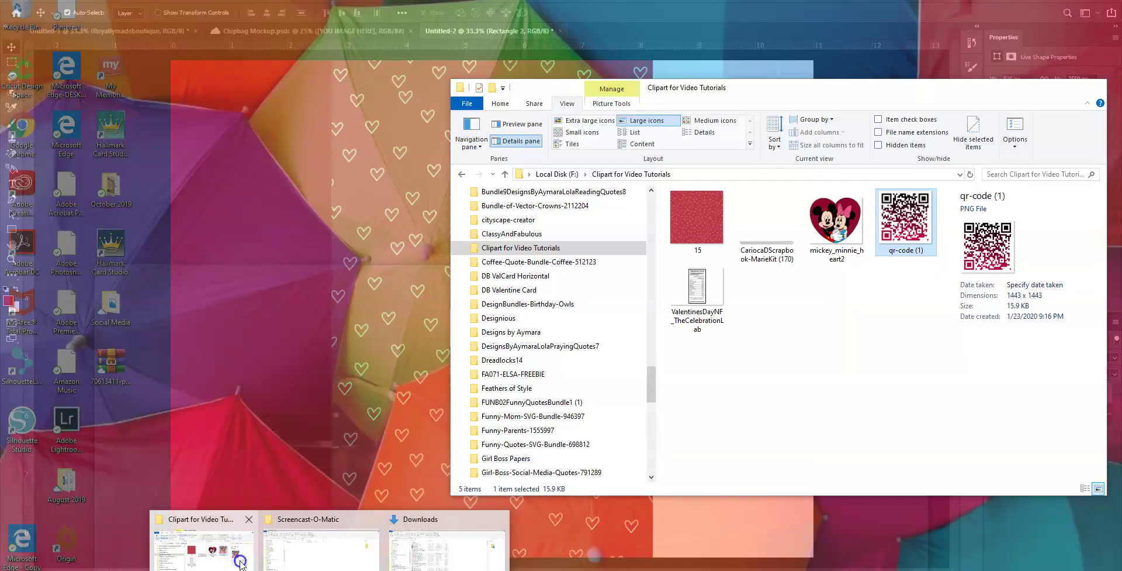
Place the CariocaDScrapbook-MarieKit (170) image from the Clipart for Video Tutorials folder into the document.
click(228, 544)
drag(793, 263, 394, 290)
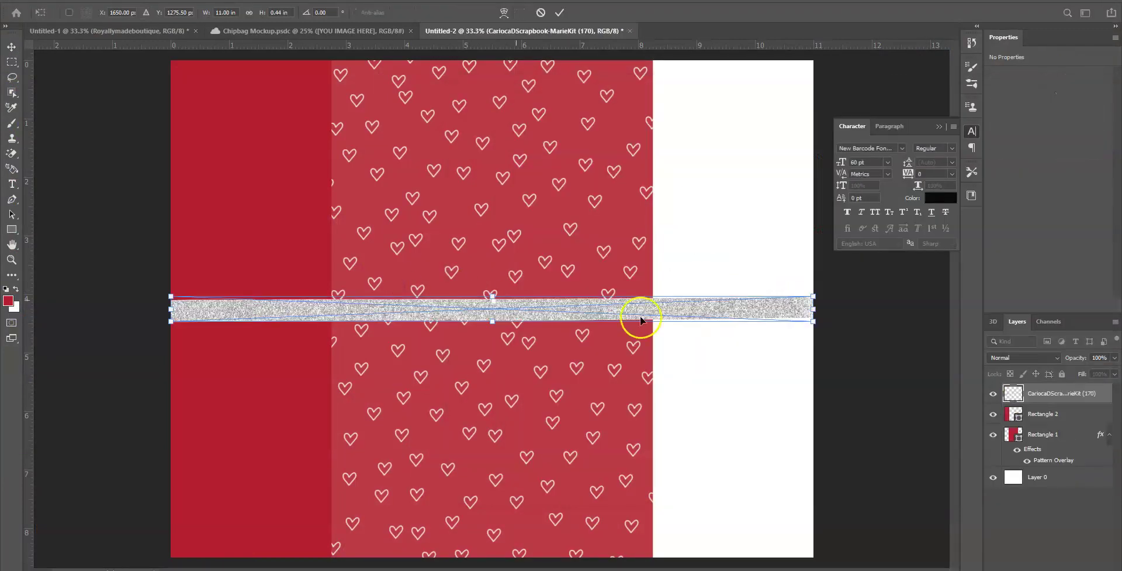
drag(811, 295, 588, 145)
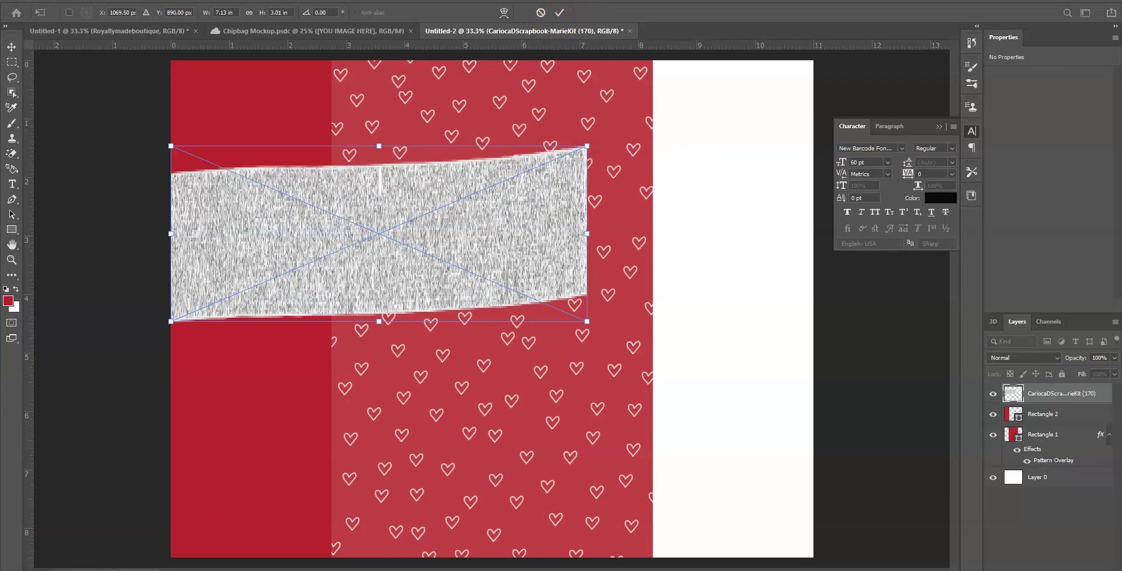
click(47, 1)
click(65, 7)
Stand the silver glitter strip upright over the seam between the left red panel and heart panel, with its width set to 8.5 in.
drag(759, 271, 332, 148)
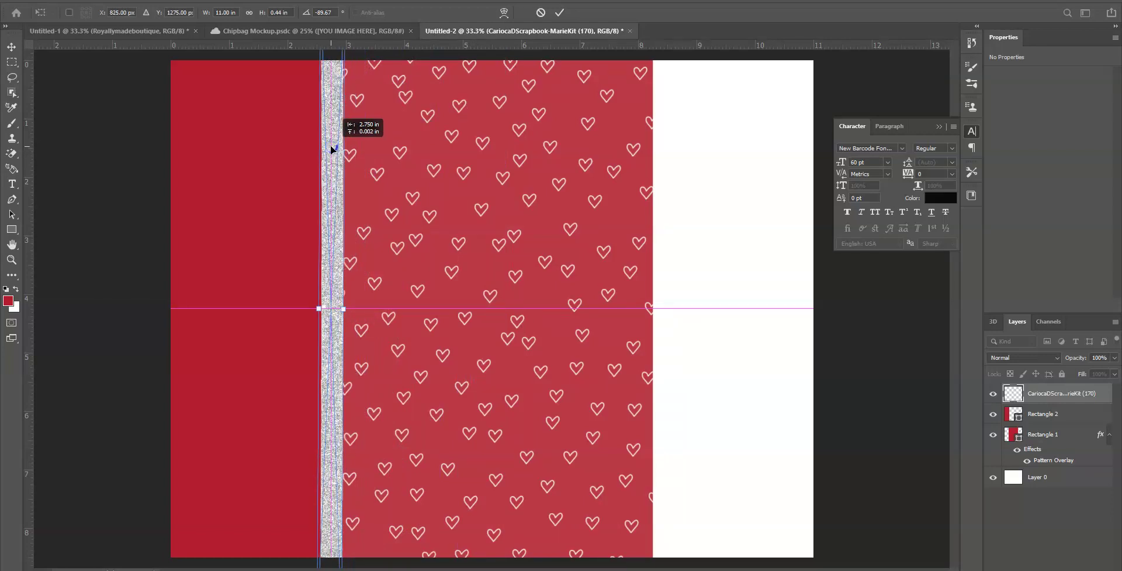
drag(331, 148, 336, 173)
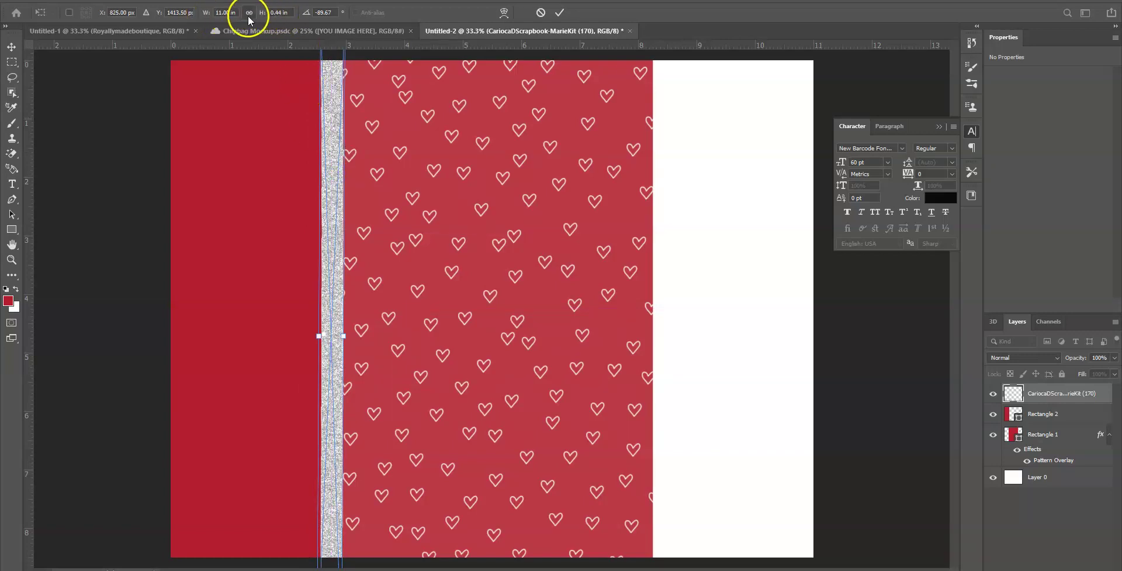
click(217, 13)
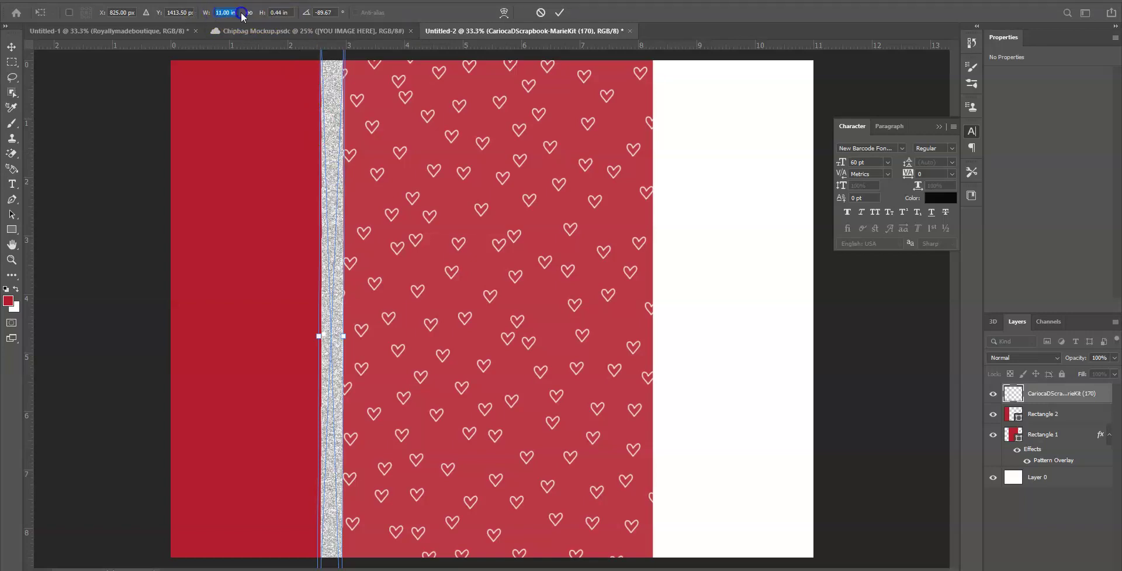
text(8.5)
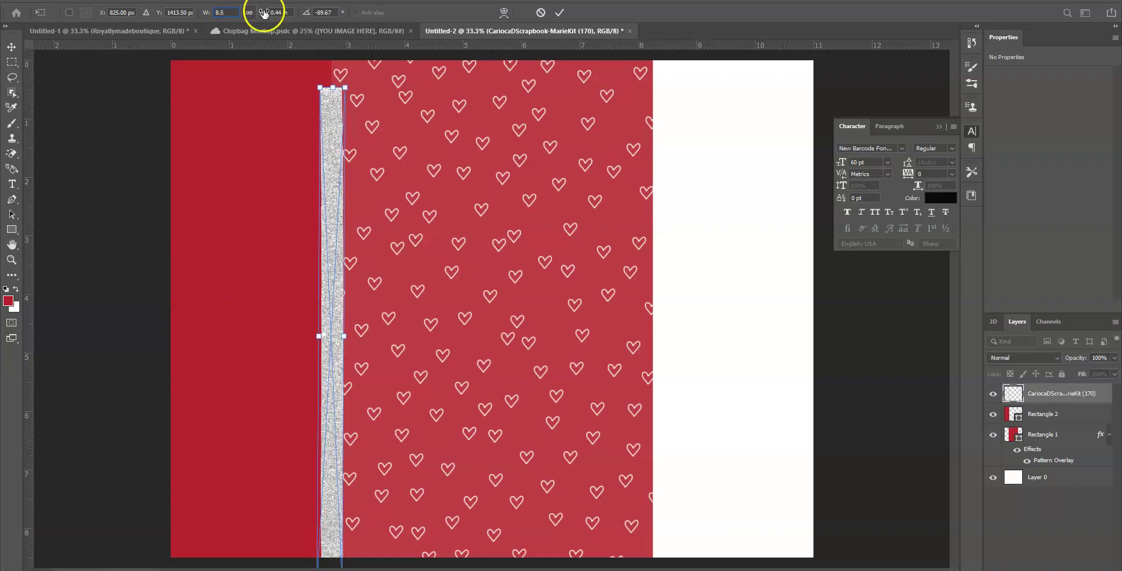
drag(328, 147, 331, 120)
click(562, 12)
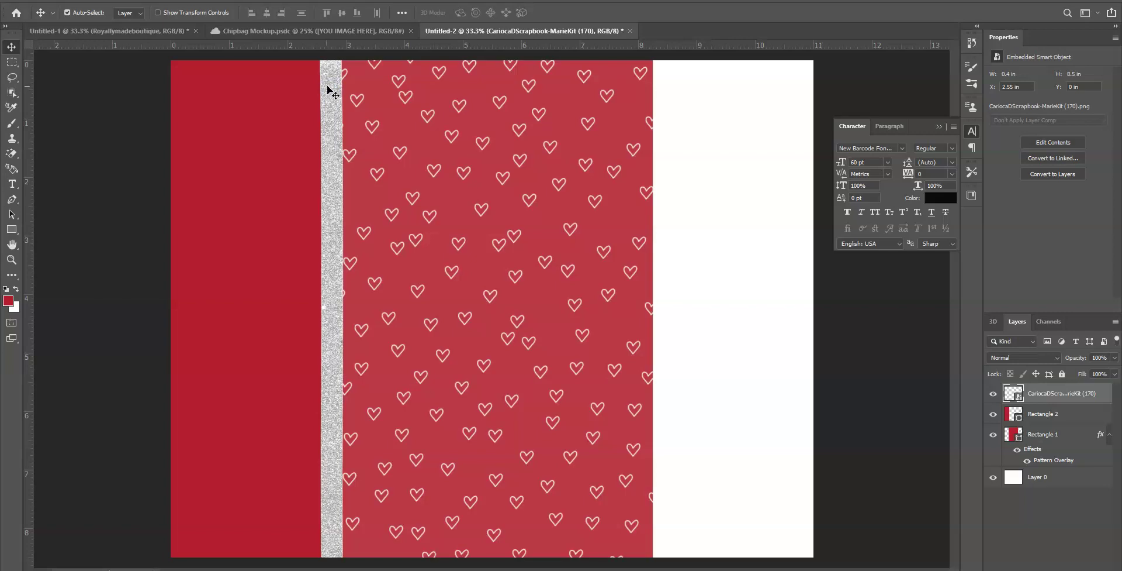
Duplicate the Rectangle 2 layer and move the copy onto the white area right of the heart panel.
right_click(220, 127)
click(216, 98)
right_click(1046, 414)
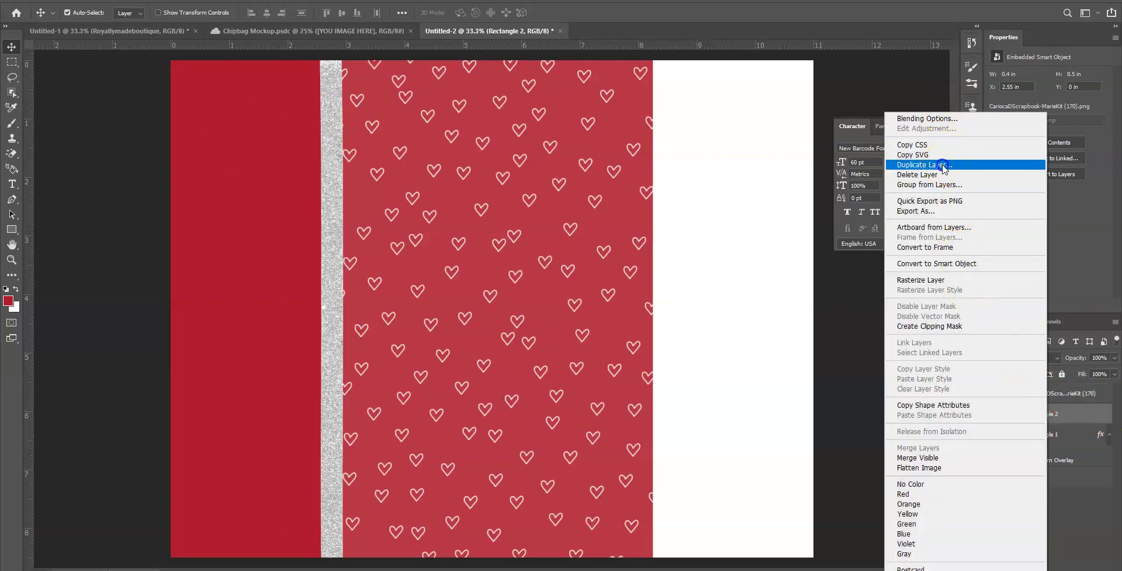
click(939, 165)
click(654, 164)
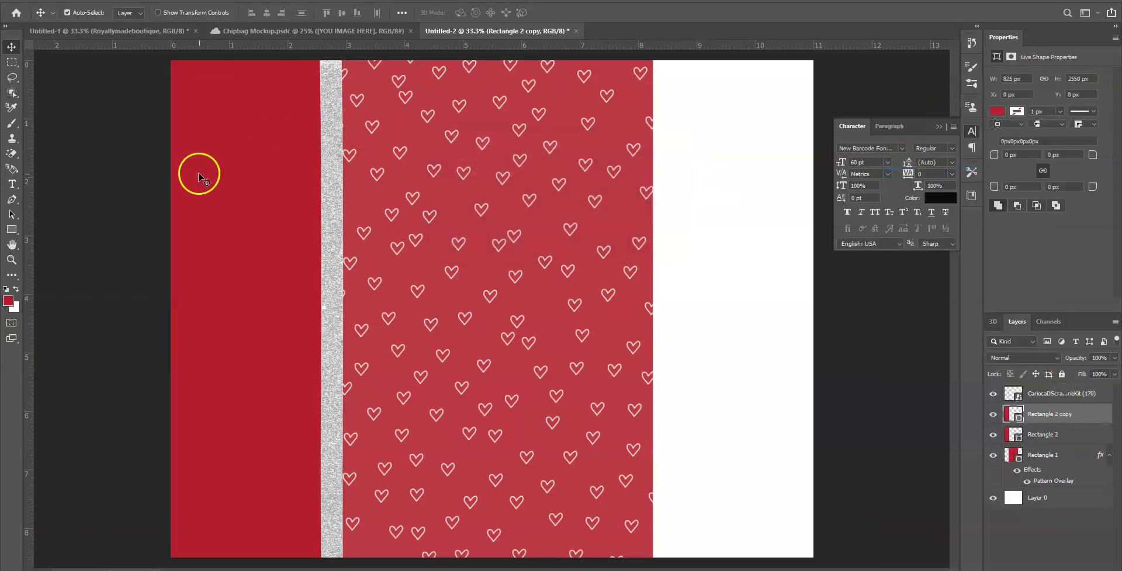
drag(202, 178, 689, 182)
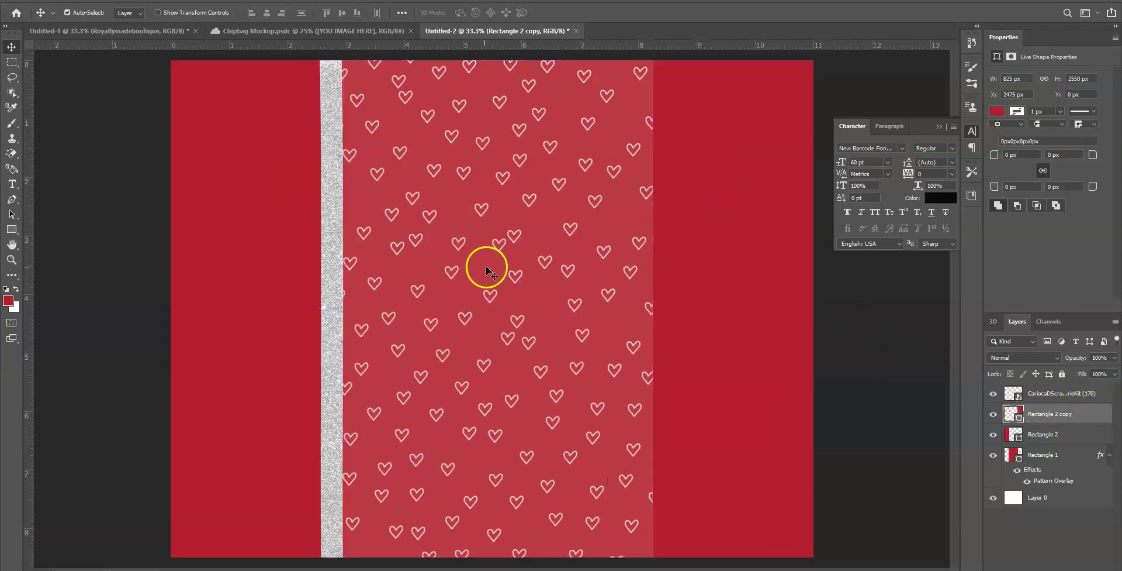
Duplicate the silver glitter strip layer and move the copy over the seam between the heart panel and the right red panel.
right_click(1058, 395)
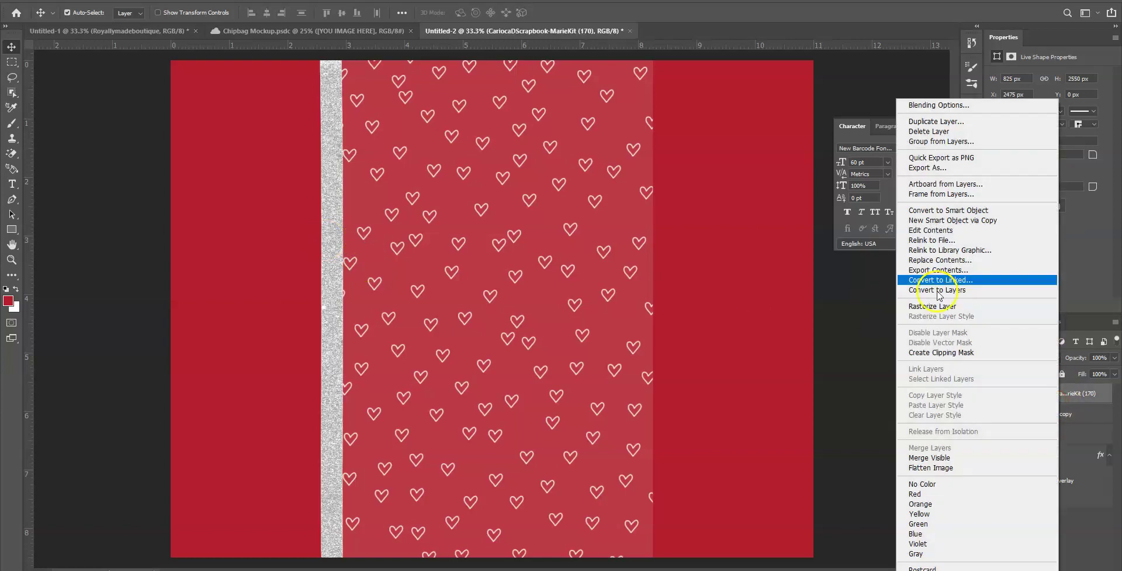
click(935, 121)
click(656, 161)
drag(335, 151, 651, 151)
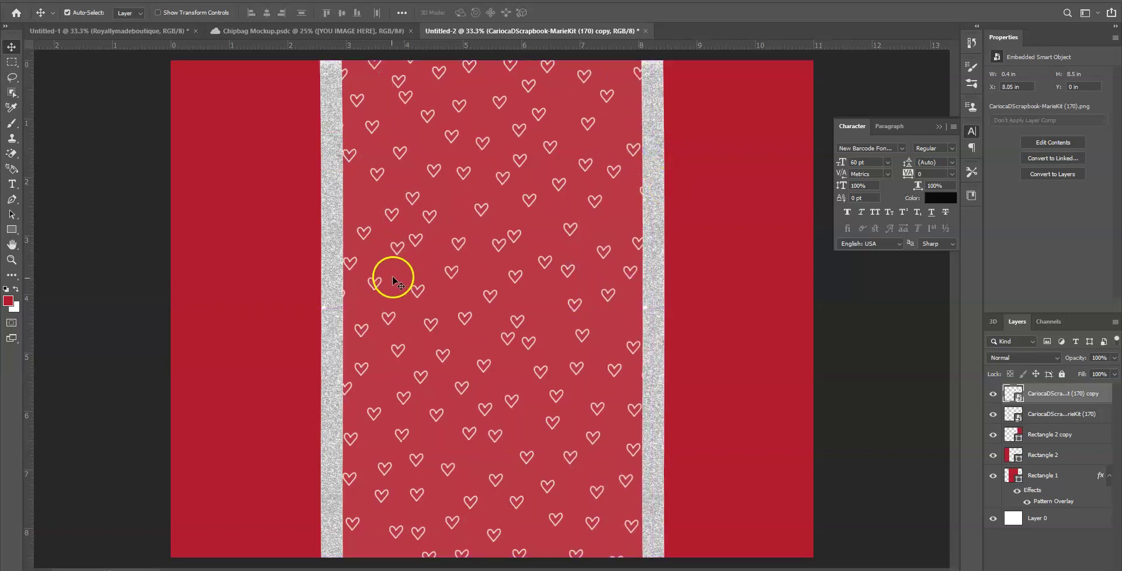
Add a heart Pattern Overlay at 81% scale to the Rectangle 2 copy layer and reposition the pattern within the panel.
click(1060, 436)
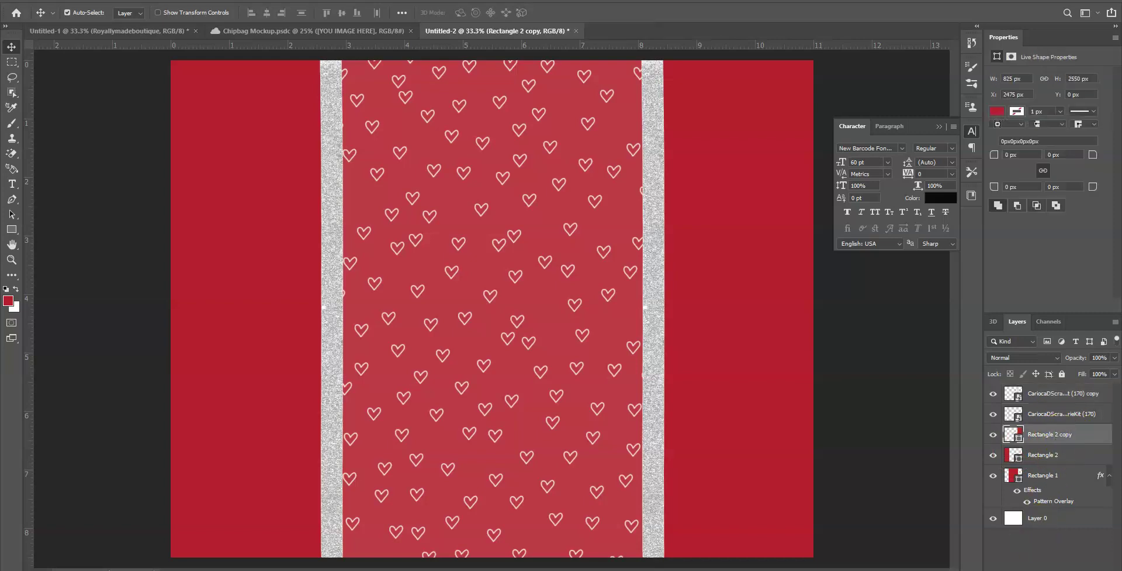
click(1021, 570)
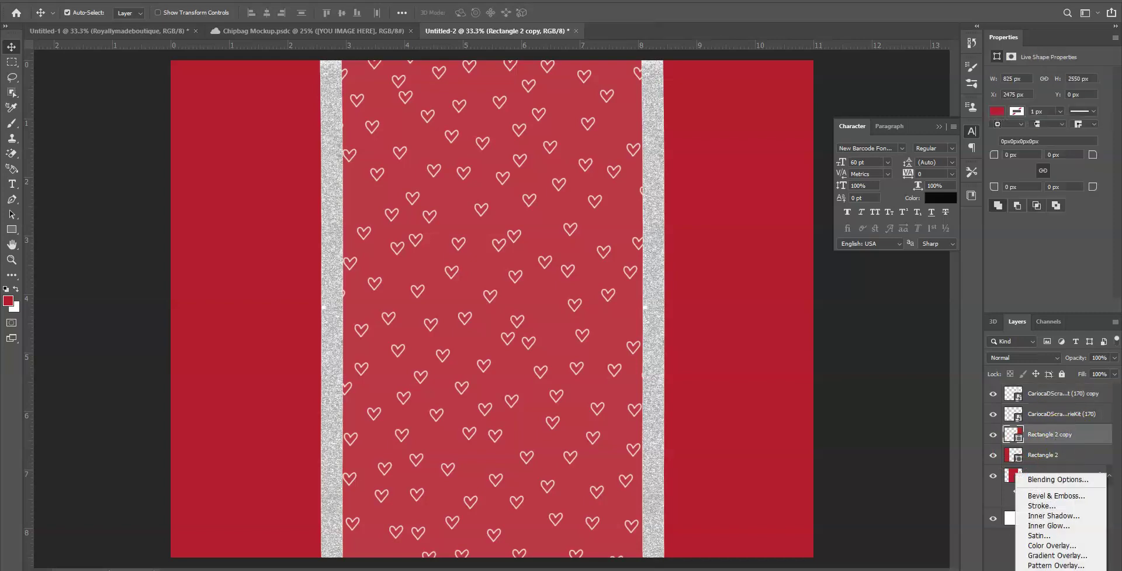
click(1044, 565)
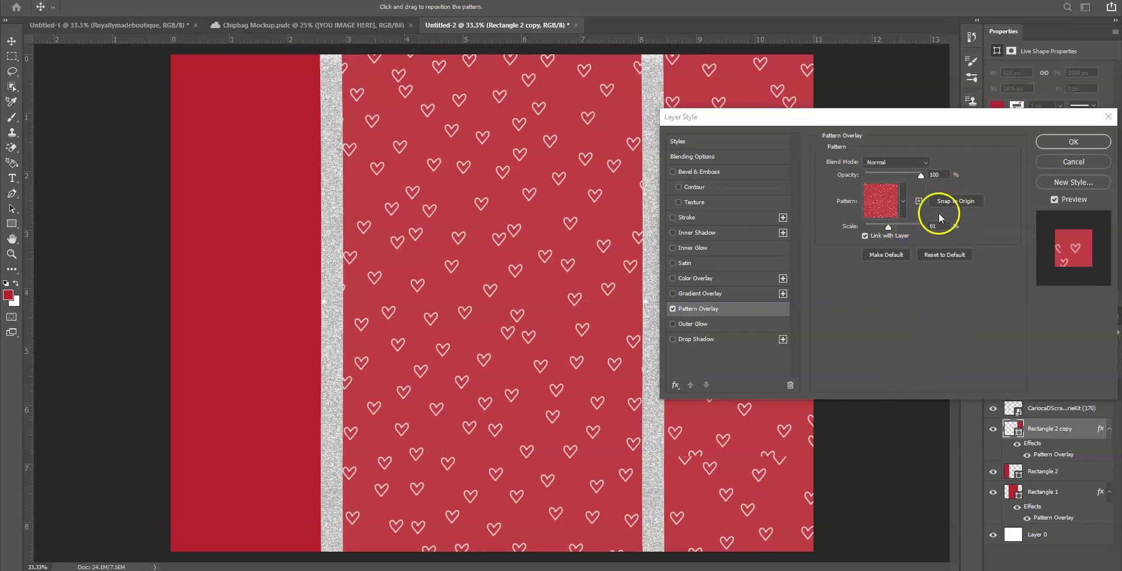
click(1074, 141)
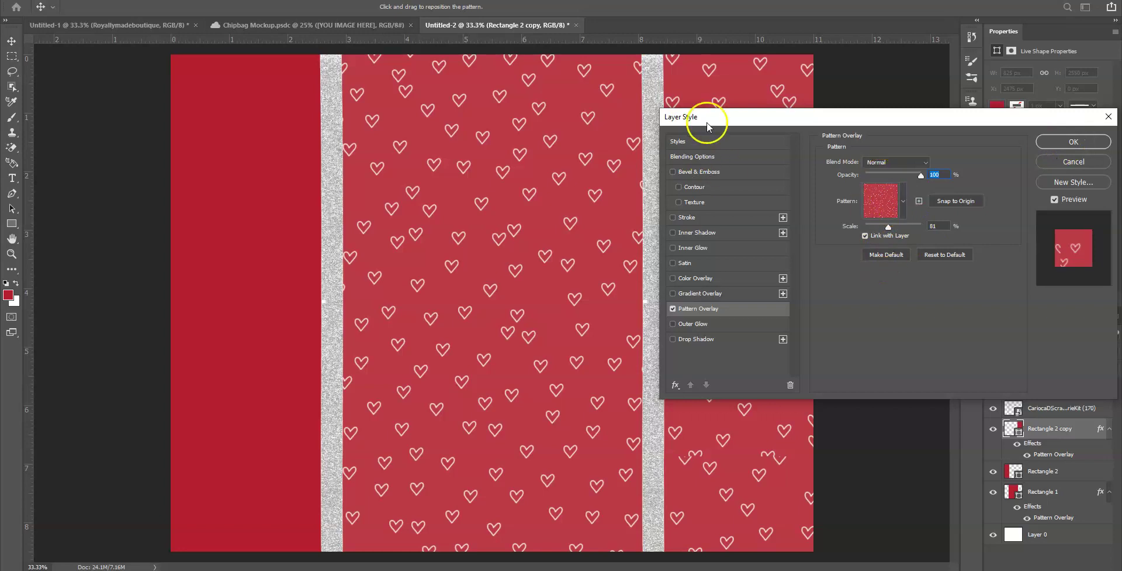
drag(723, 88, 727, 185)
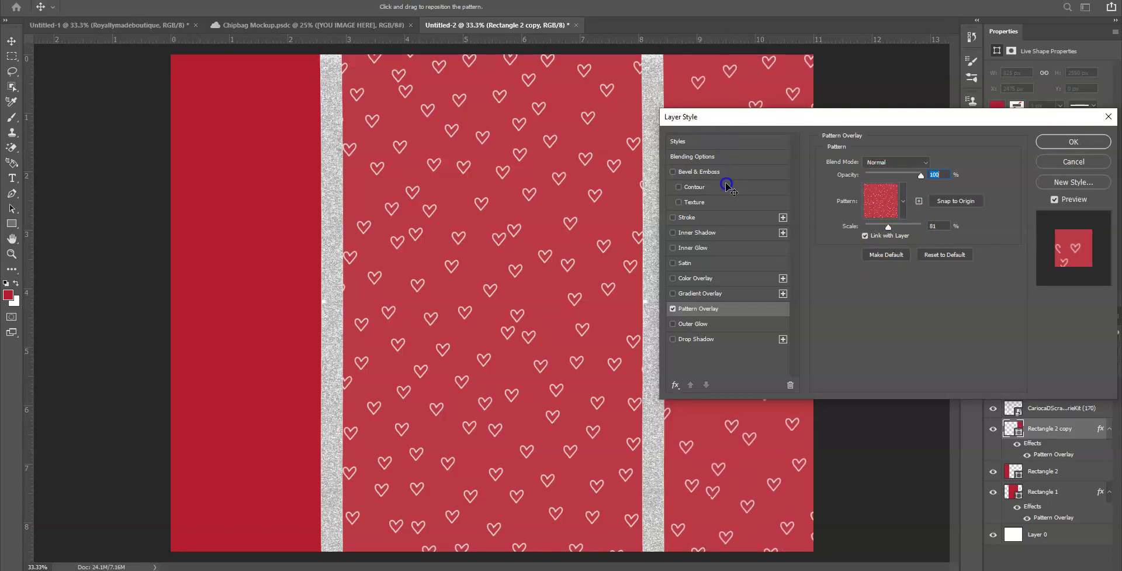
mouse_move(795, 127)
mouse_down()
mouse_move(793, 118)
mouse_move(962, 184)
mouse_move(786, 110)
mouse_up()
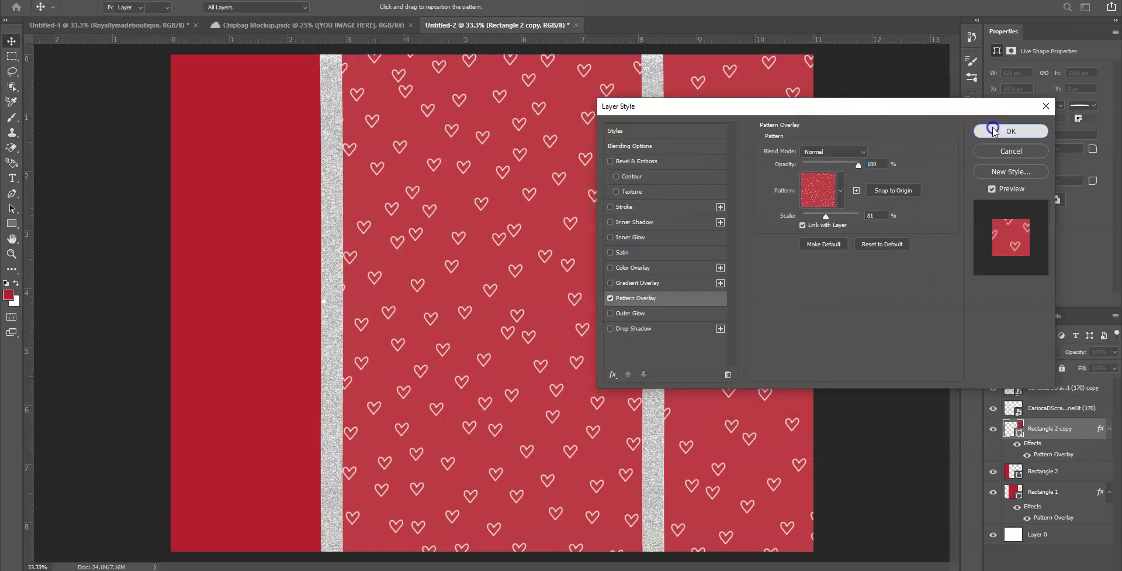
click(994, 132)
Apply the same heart Pattern Overlay at 81% scale to the Rectangle 2 layer.
click(1041, 473)
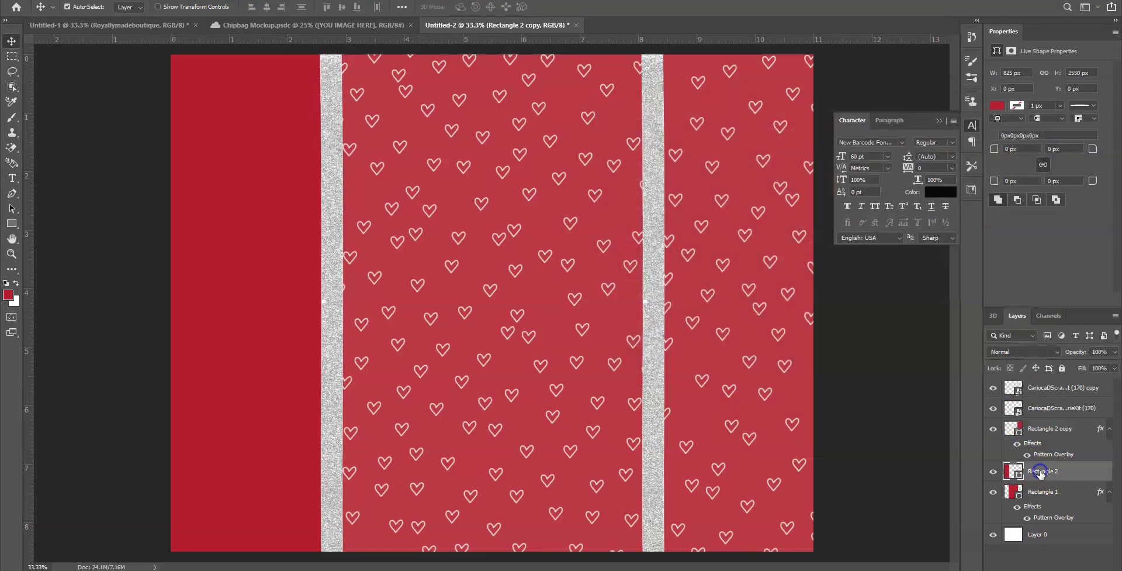
click(1047, 568)
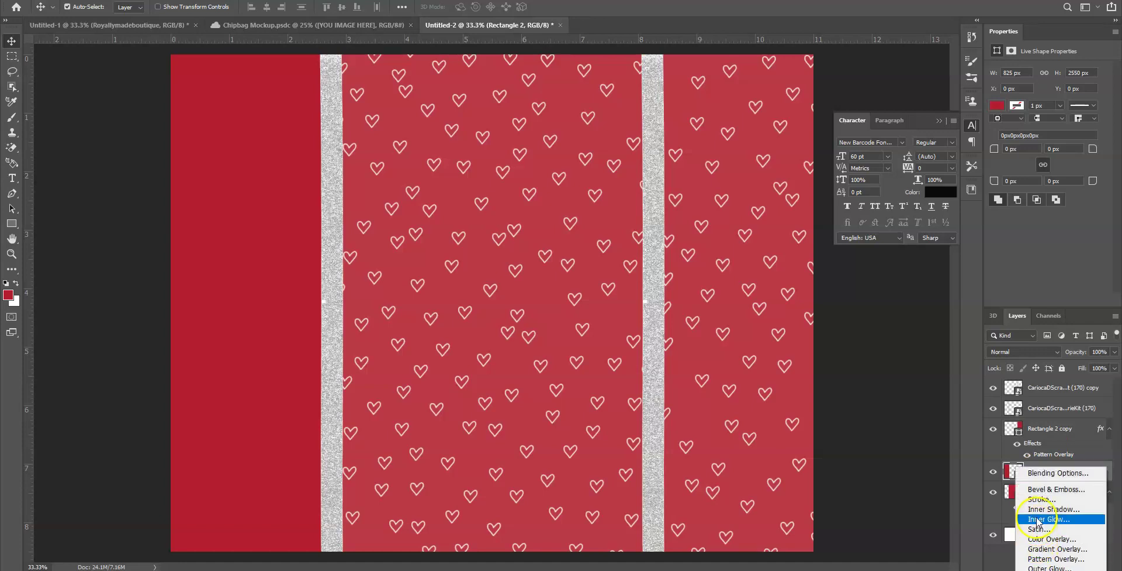
click(1049, 560)
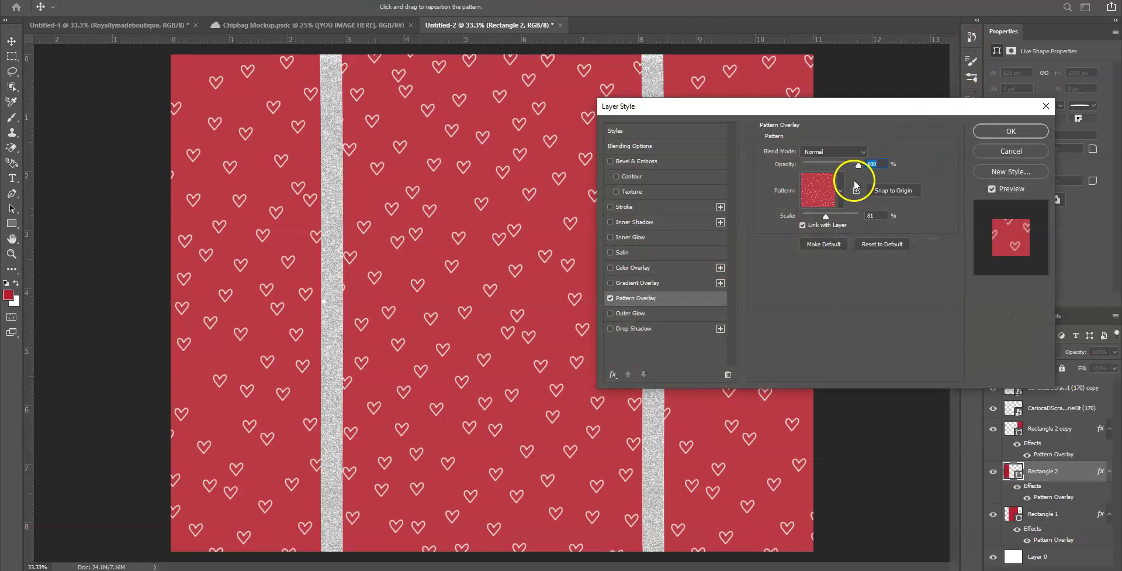
click(982, 130)
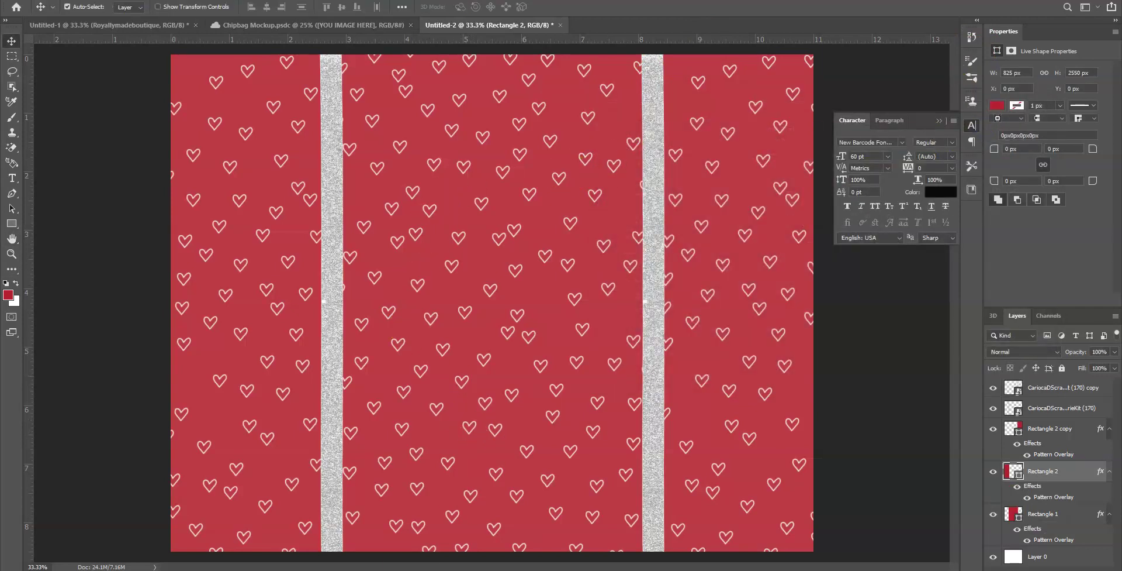
Place the mickey_minnie_heart2 image from the Clipart for Video Tutorials folder into the document.
click(293, 546)
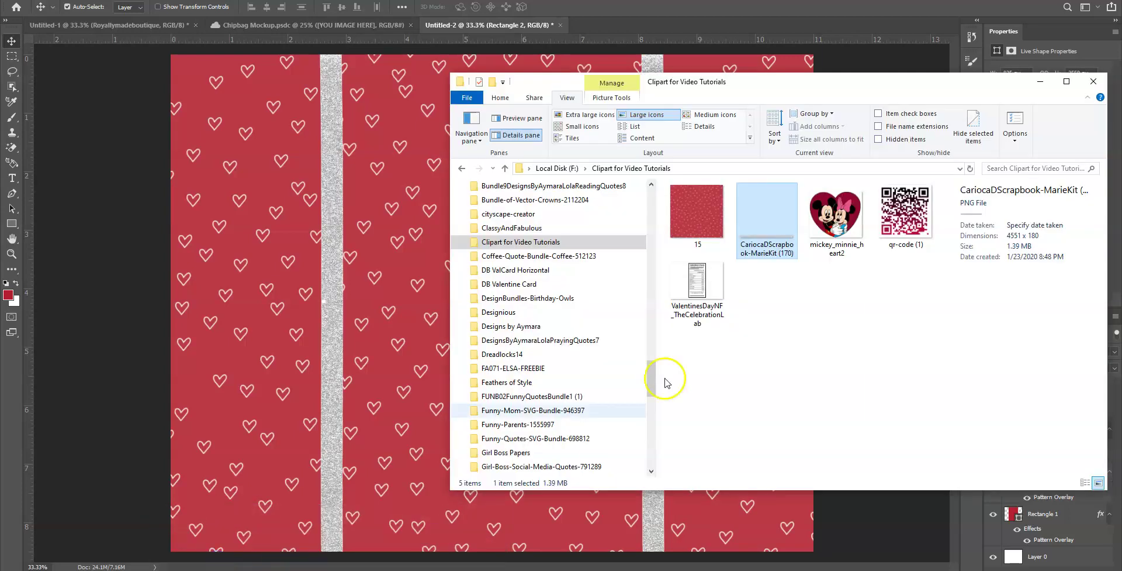
drag(836, 213, 426, 238)
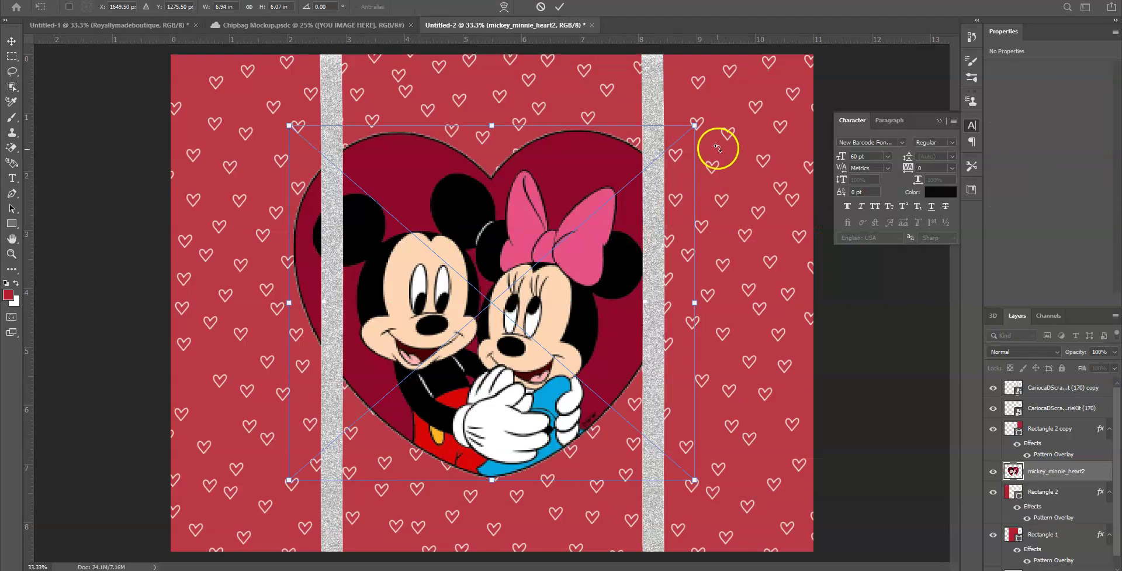
drag(697, 125, 518, 297)
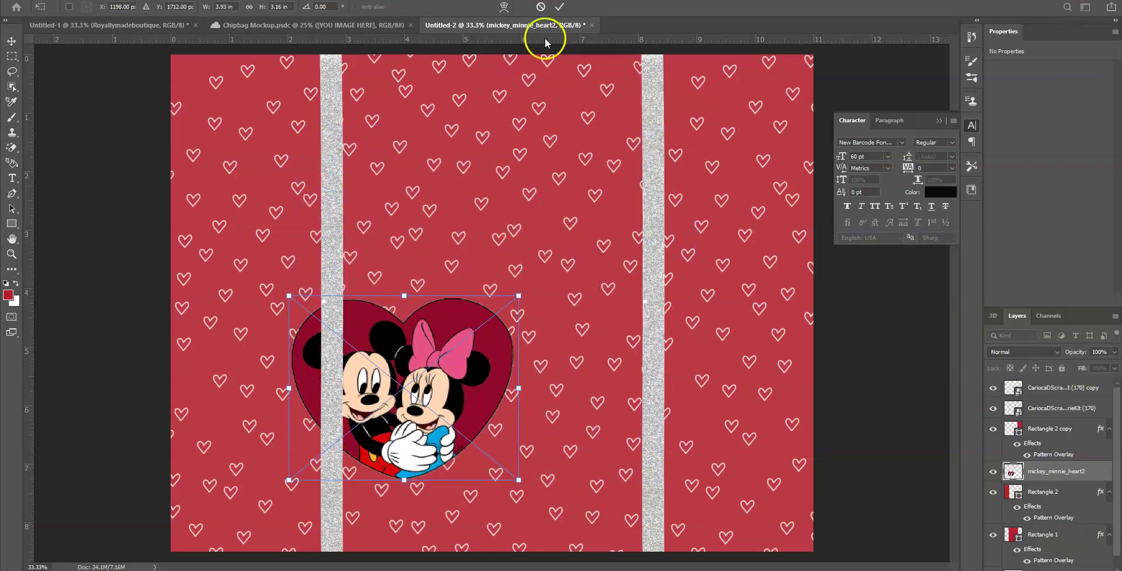
click(41, 0)
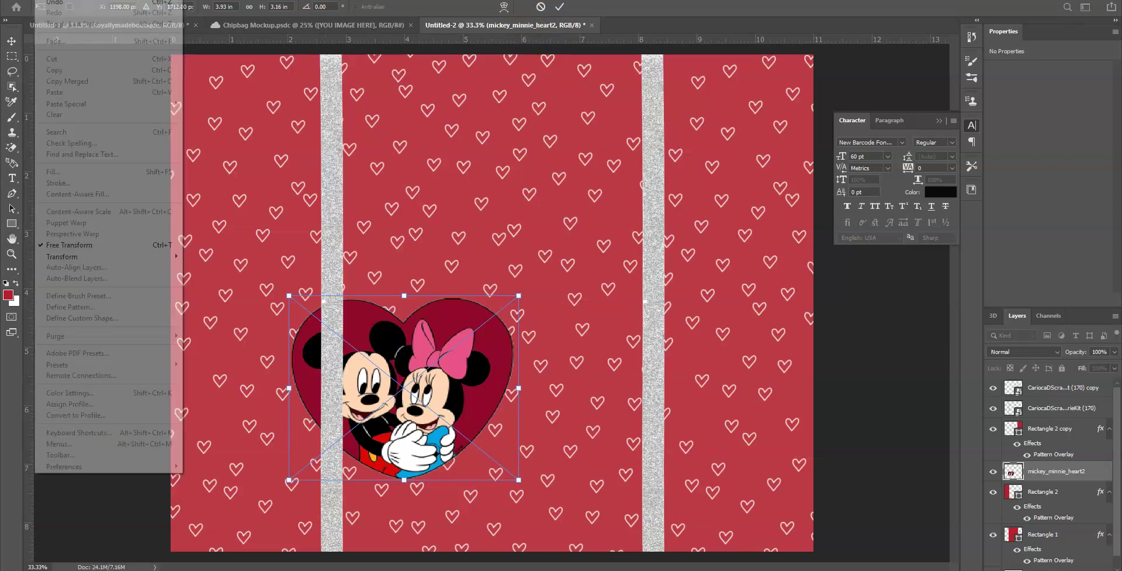
click(65, 3)
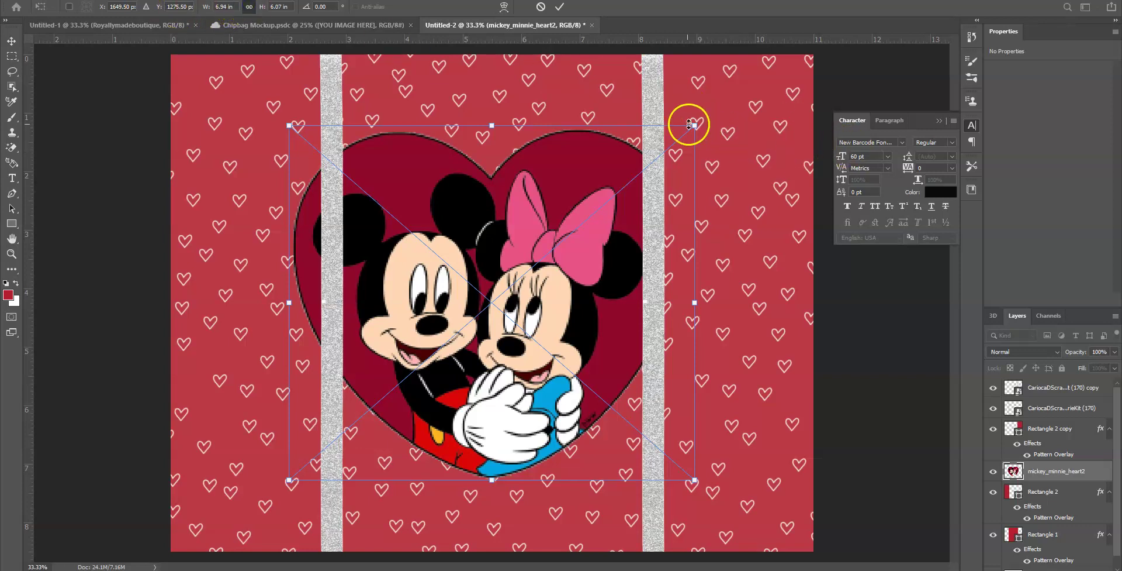
Scale the mickey_minnie_heart2 image to about 3.3 in wide and centre it on the canvas between the glitter strips.
drag(695, 125, 509, 287)
drag(413, 339, 484, 280)
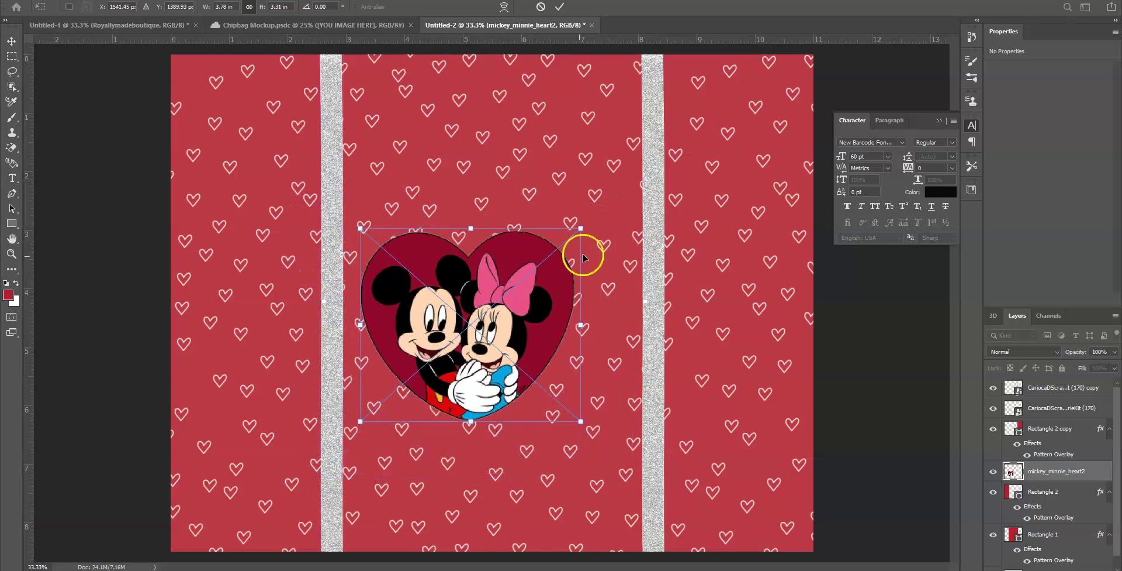
drag(581, 226, 552, 252)
drag(453, 298, 490, 264)
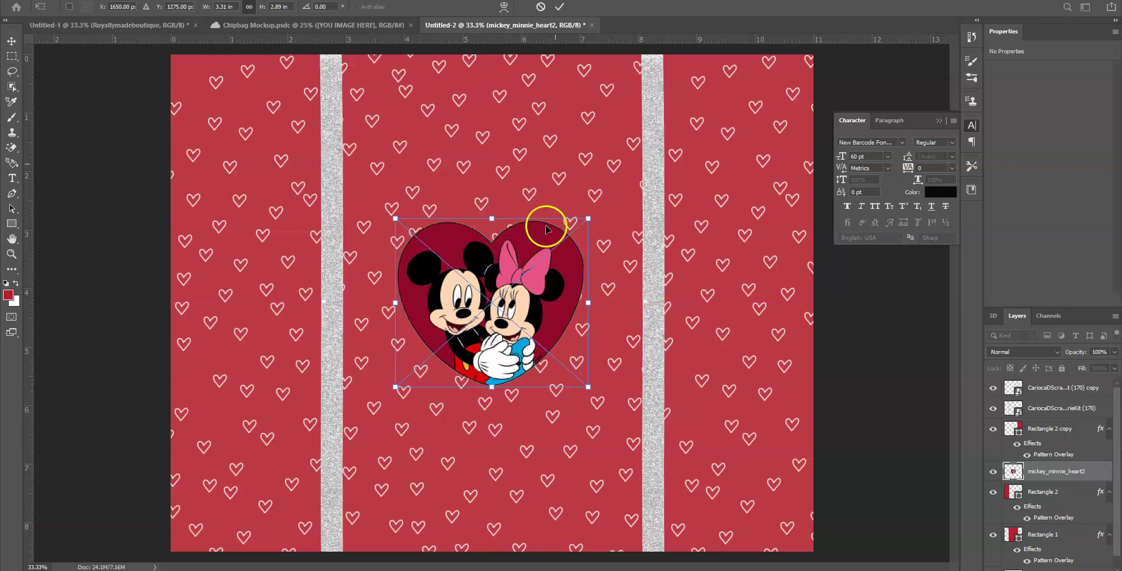
click(562, 12)
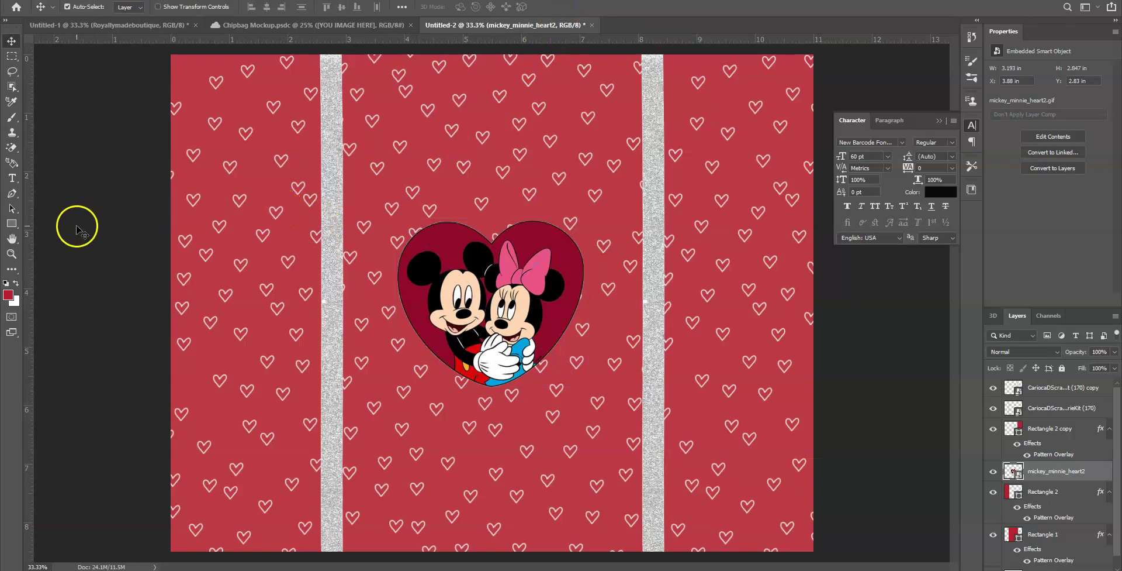
Add the text "Be Mine" above the heart image in the Exquisite Valentine font at 60 pt.
click(13, 178)
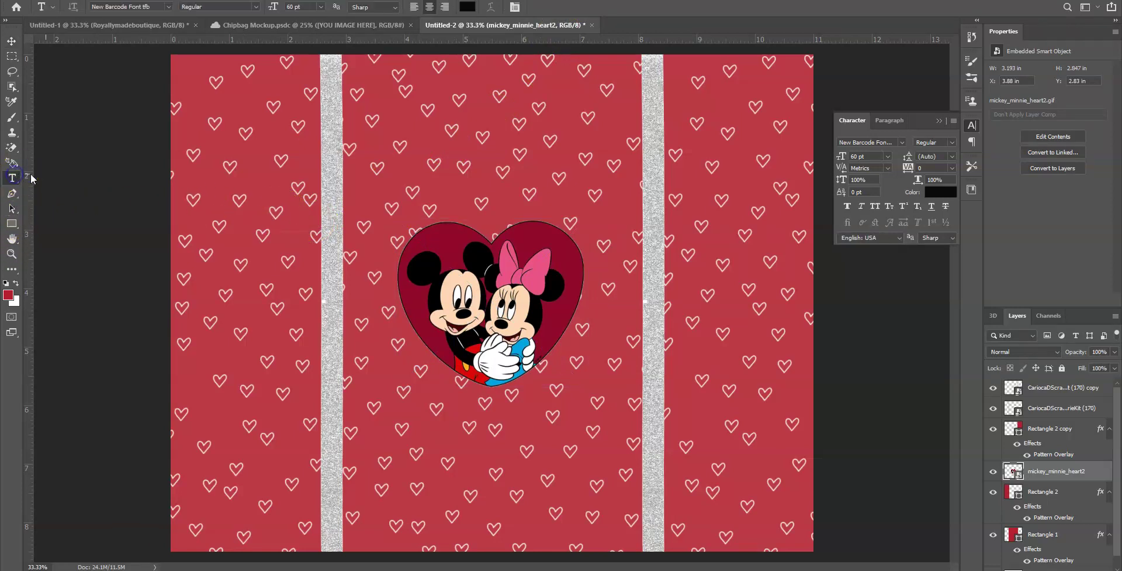
click(474, 178)
click(905, 145)
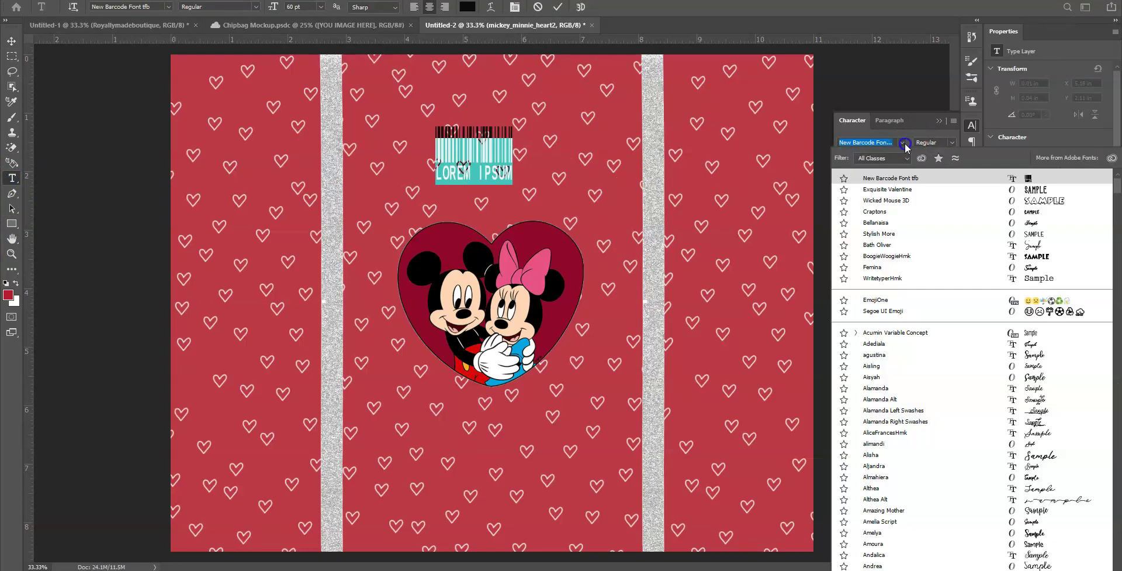
click(881, 188)
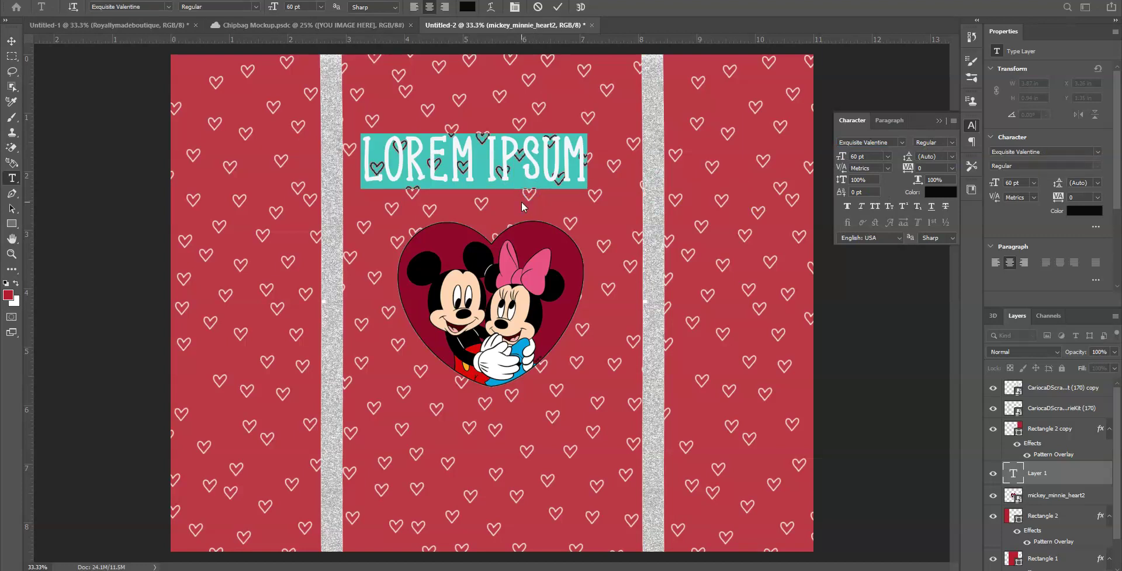
text(BE MINE)
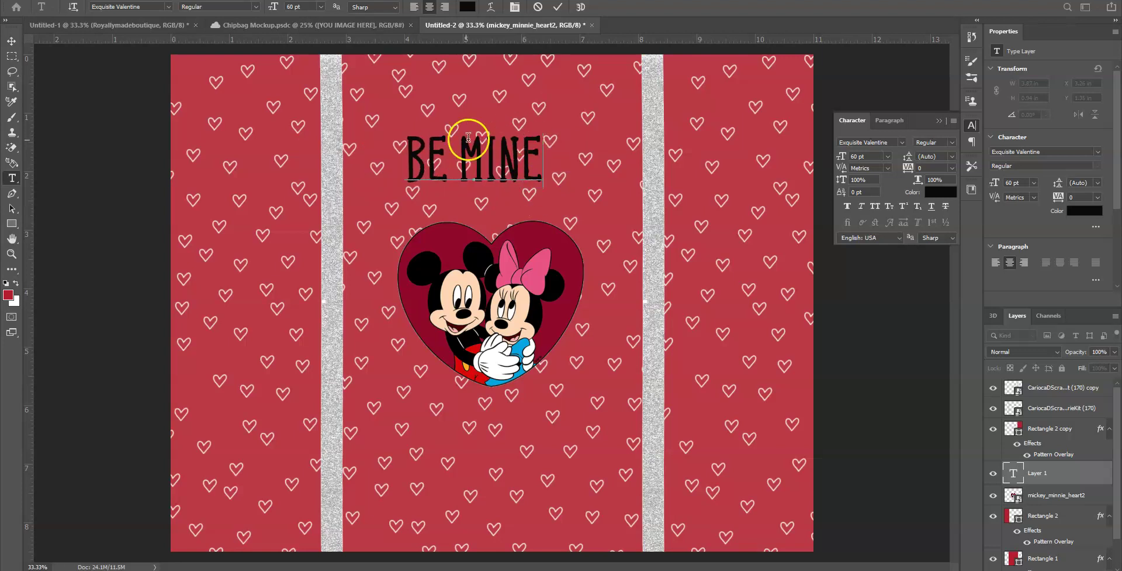
click(558, 8)
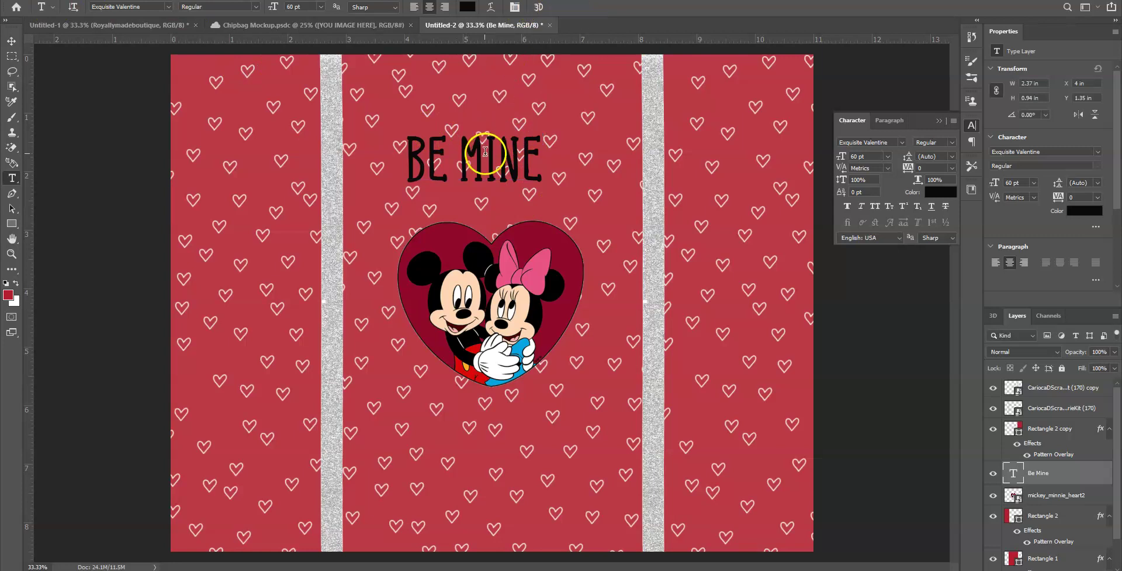
Centre the "Be Mine" text above the heart image and set its colour to white.
click(11, 40)
drag(522, 155, 511, 150)
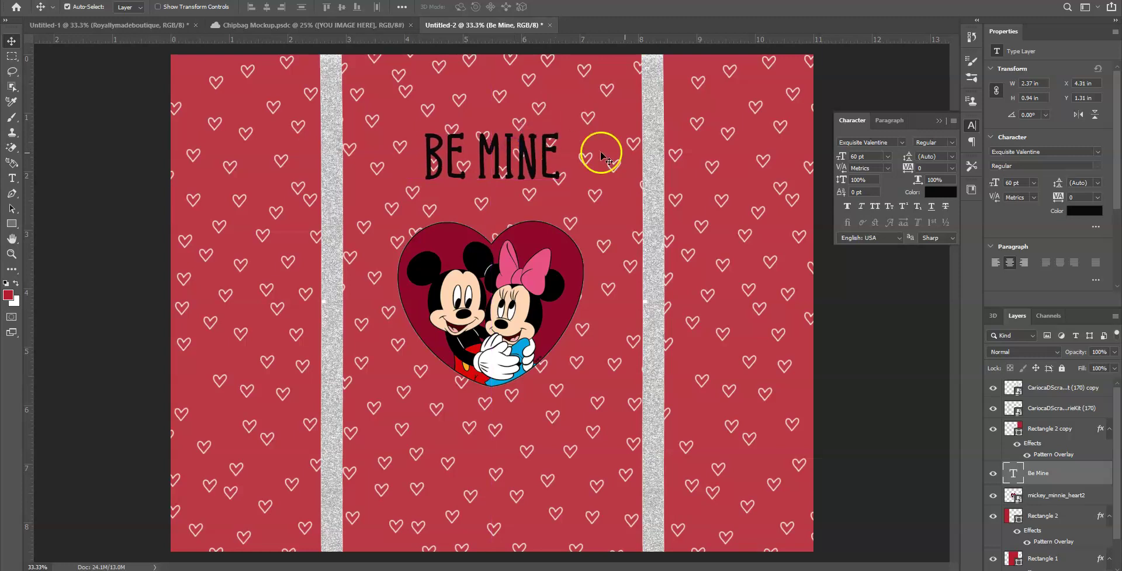
click(941, 197)
click(409, 128)
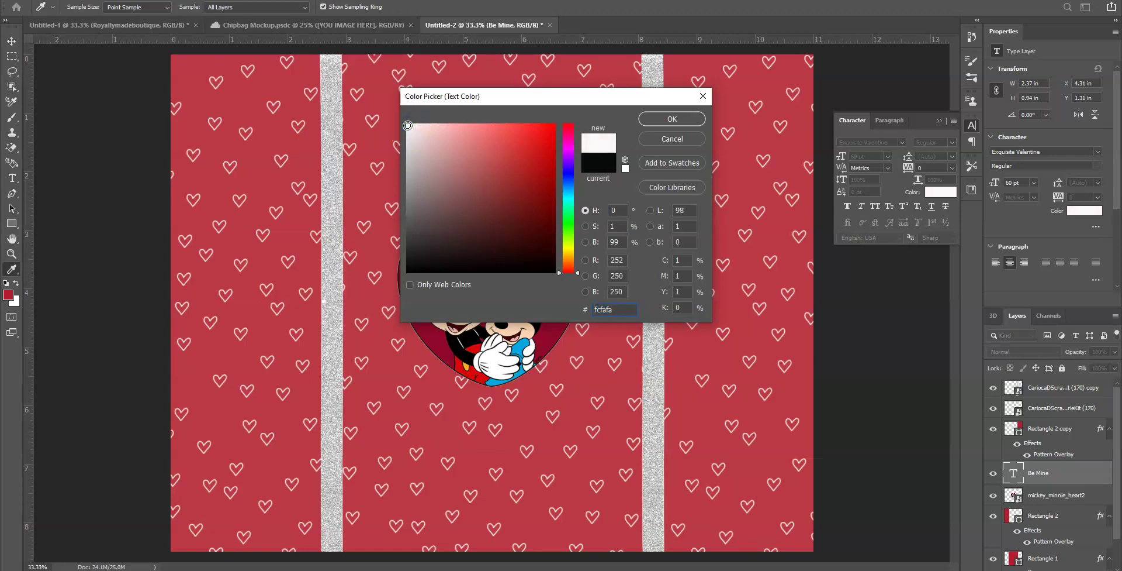
click(681, 119)
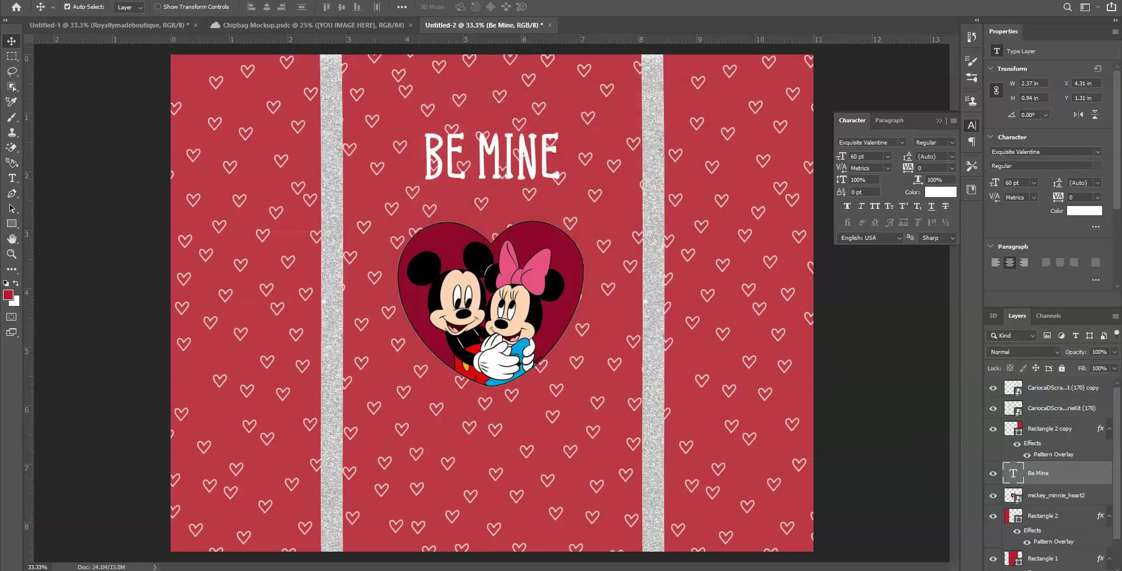
Add a 6 px outside Stroke in near-black #0d0d0d to the "Be Mine" text layer.
click(1038, 568)
click(1040, 501)
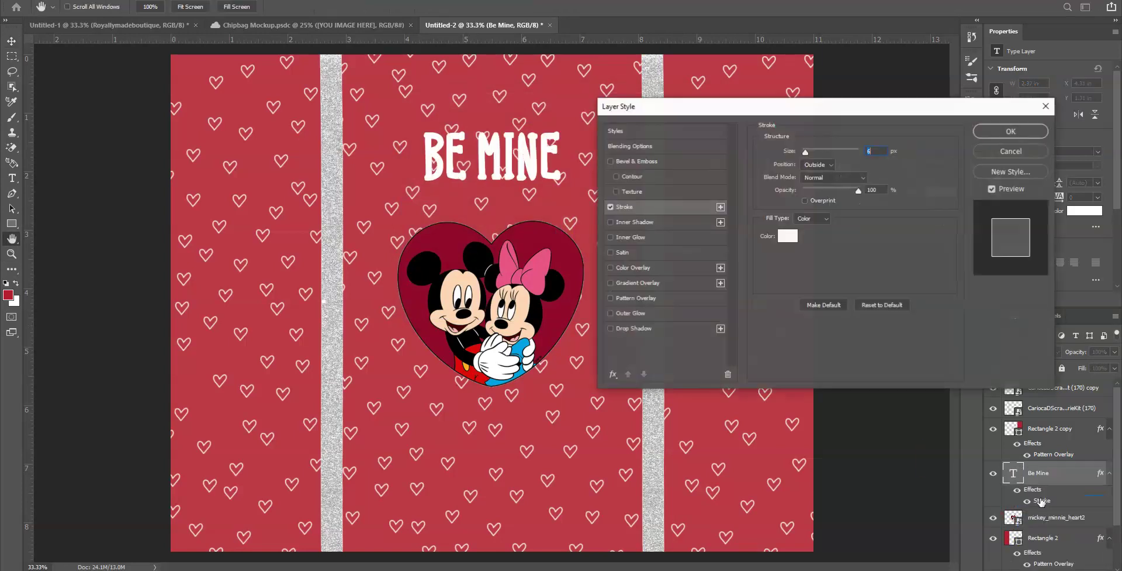
click(788, 236)
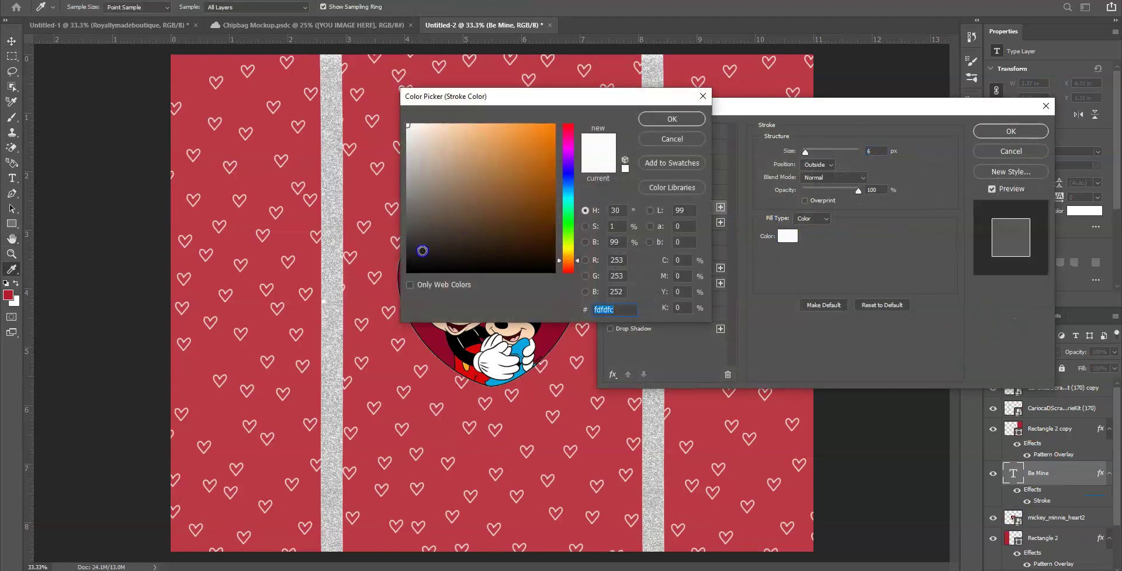
click(410, 265)
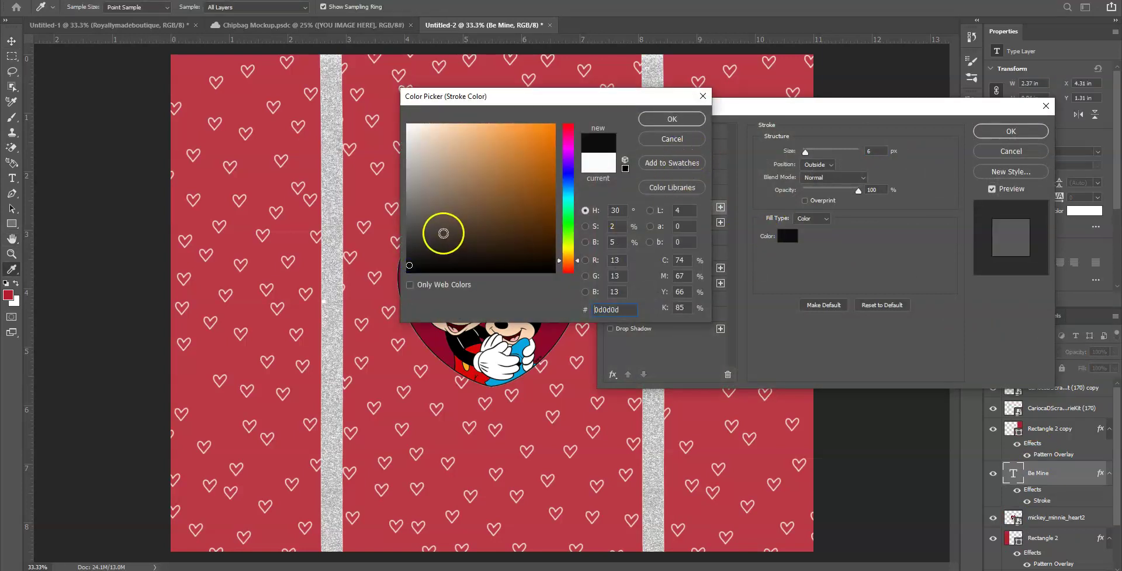
click(676, 118)
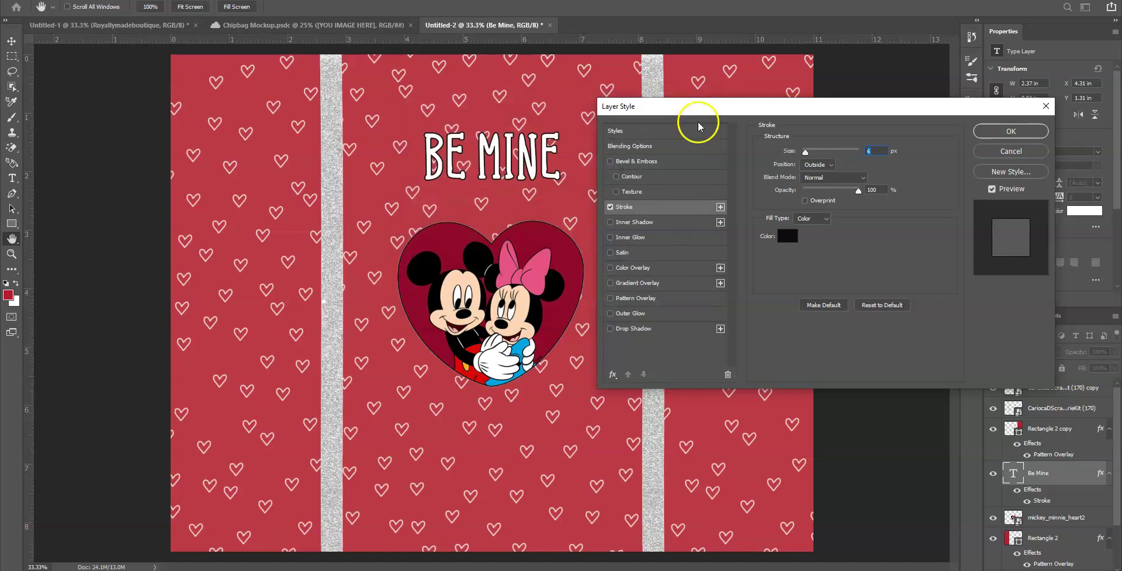
click(1004, 132)
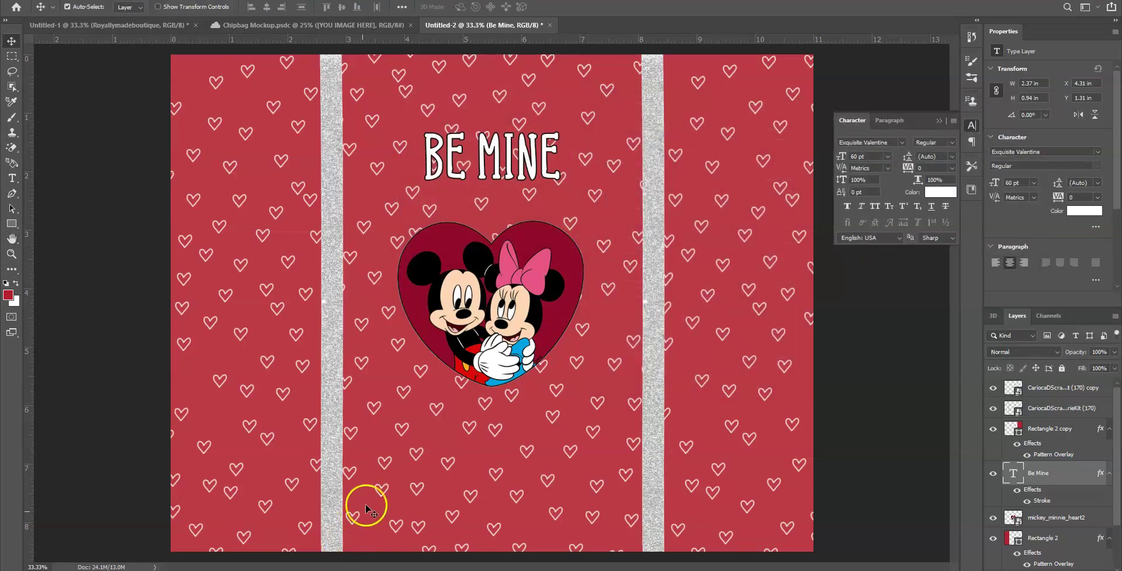
Add the text "Valentine" below the heart image in white Exquisite Valentine at 60 pt.
click(12, 178)
click(498, 462)
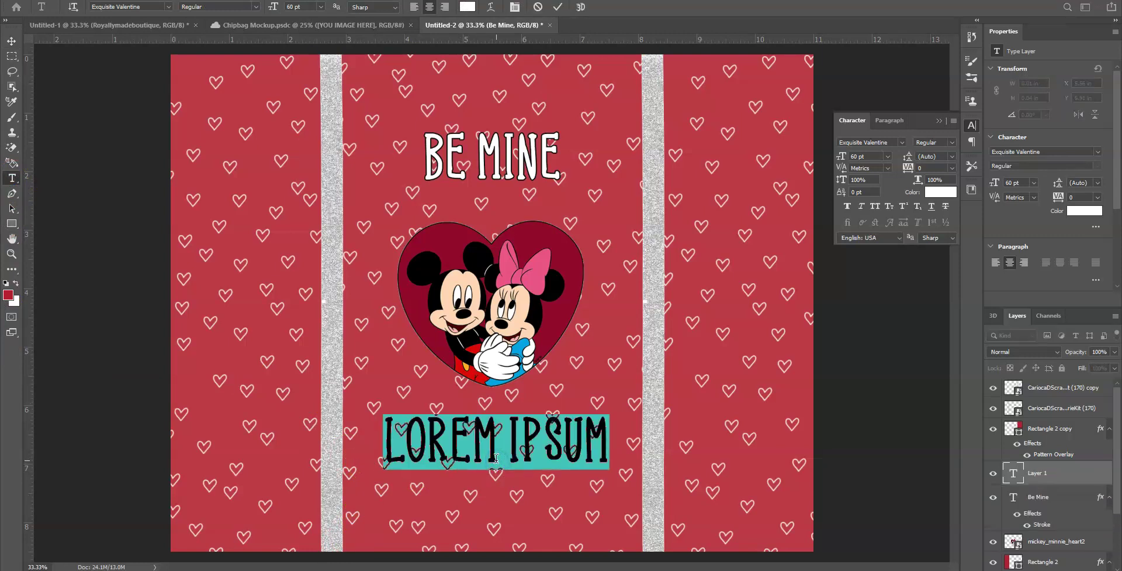
text(VALENIT)
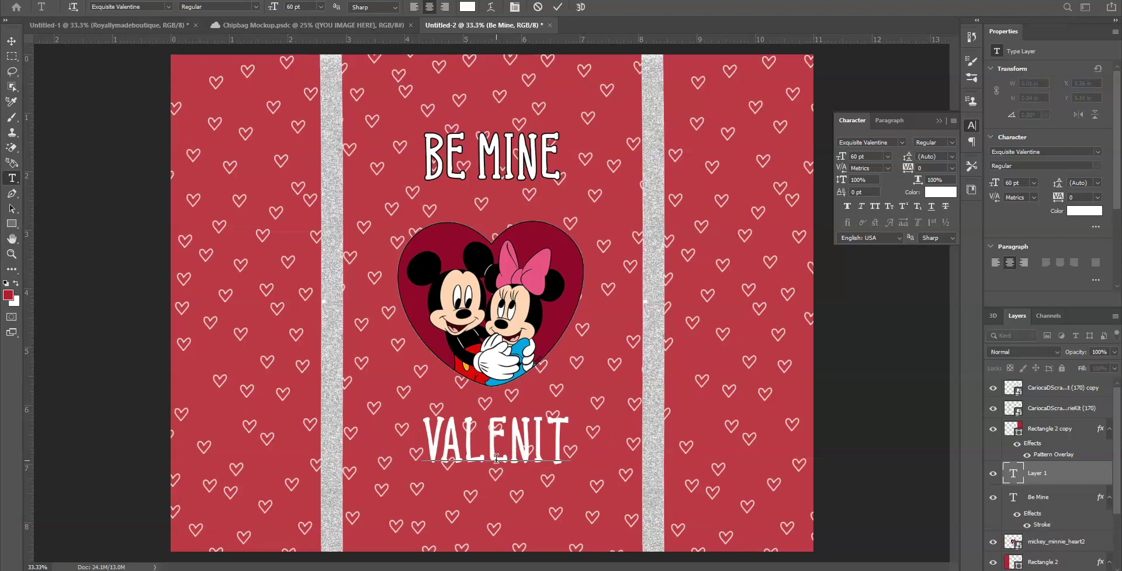
key(BackSpace)
key(BackSpace)
text(TON)
key(BackSpace)
key(BackSpace)
text(INE)
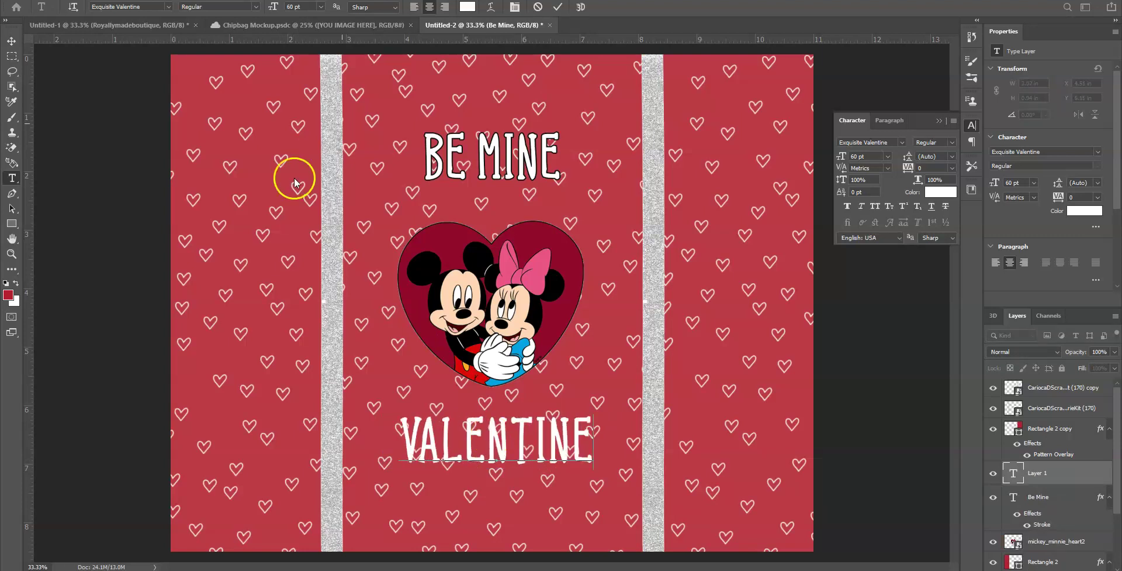
click(558, 7)
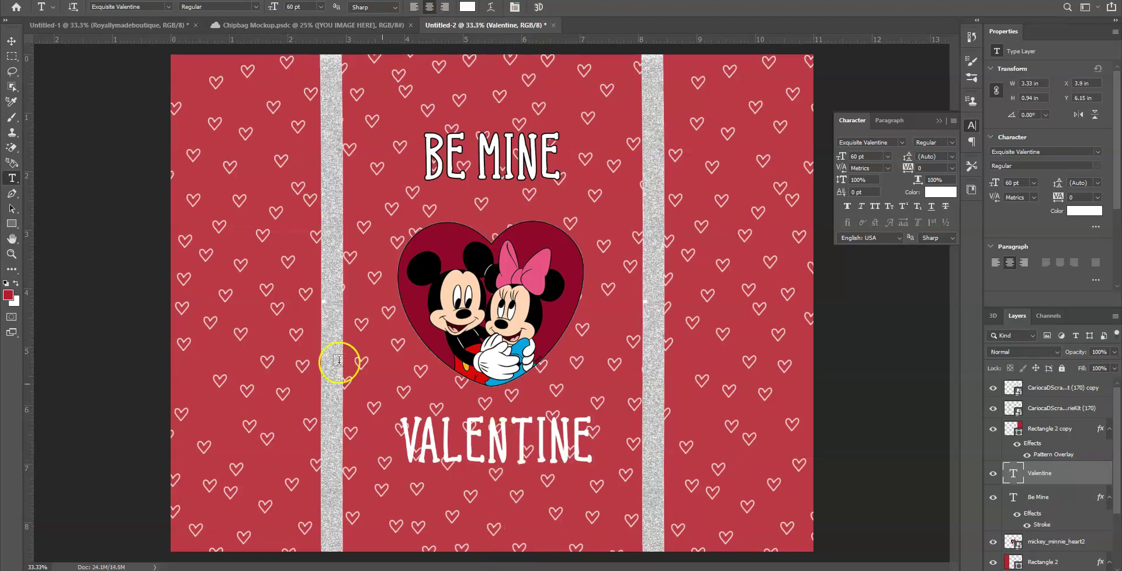
Centre the "Valentine" text below the heart image and add a 6 px outside near-black Stroke to it.
click(11, 41)
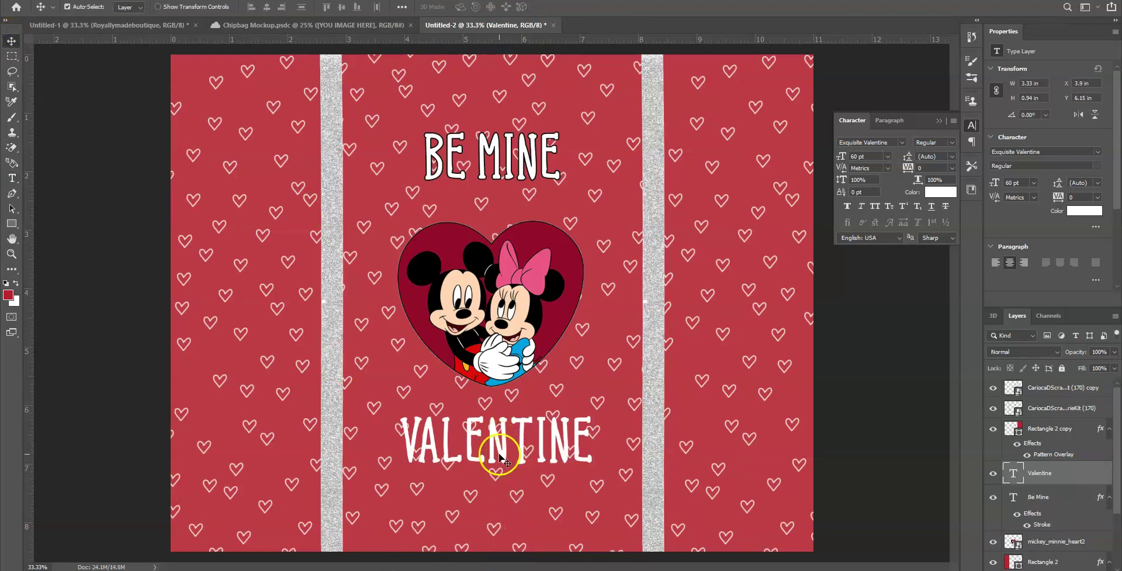
drag(501, 460, 500, 461)
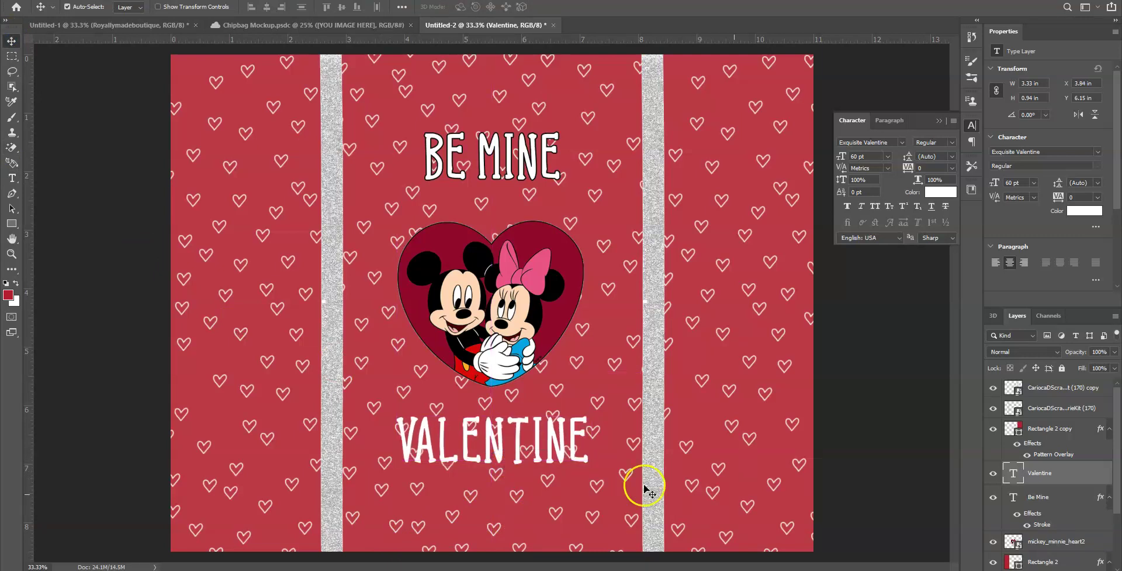
right_click(1023, 497)
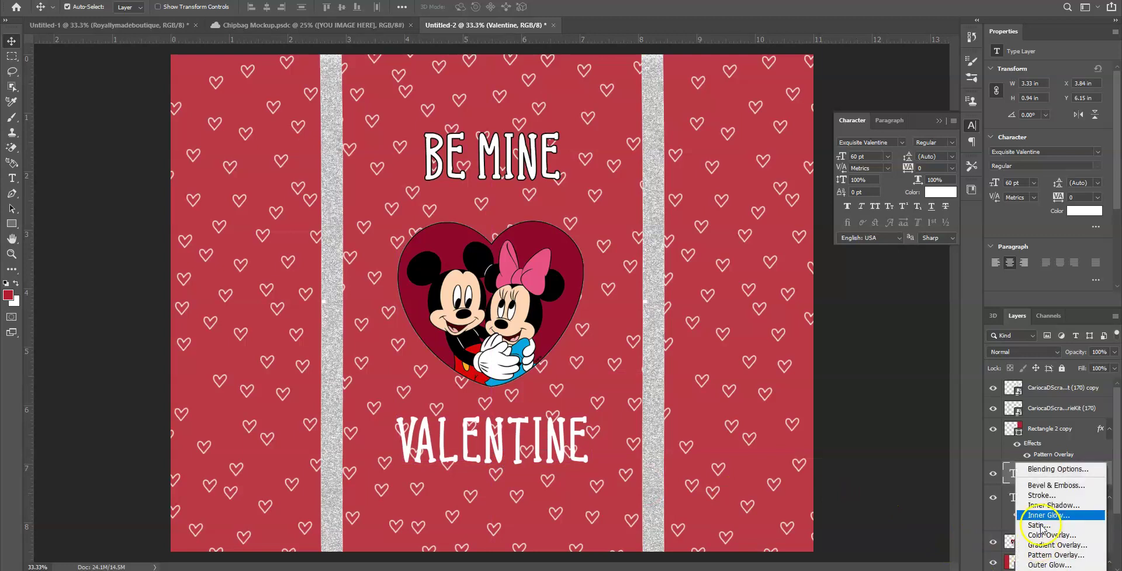
click(1046, 496)
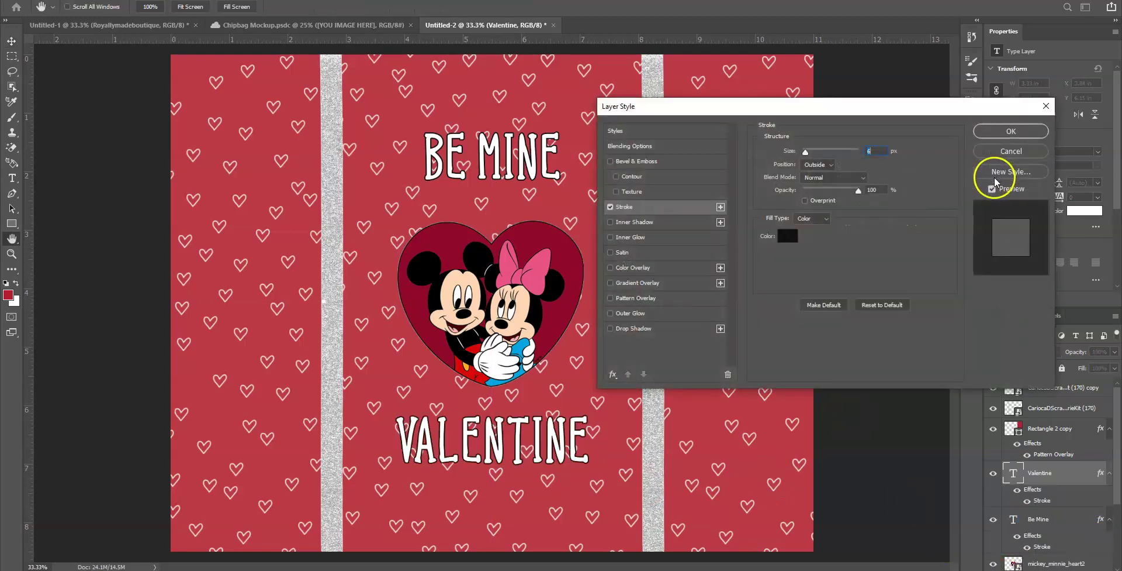
click(1017, 135)
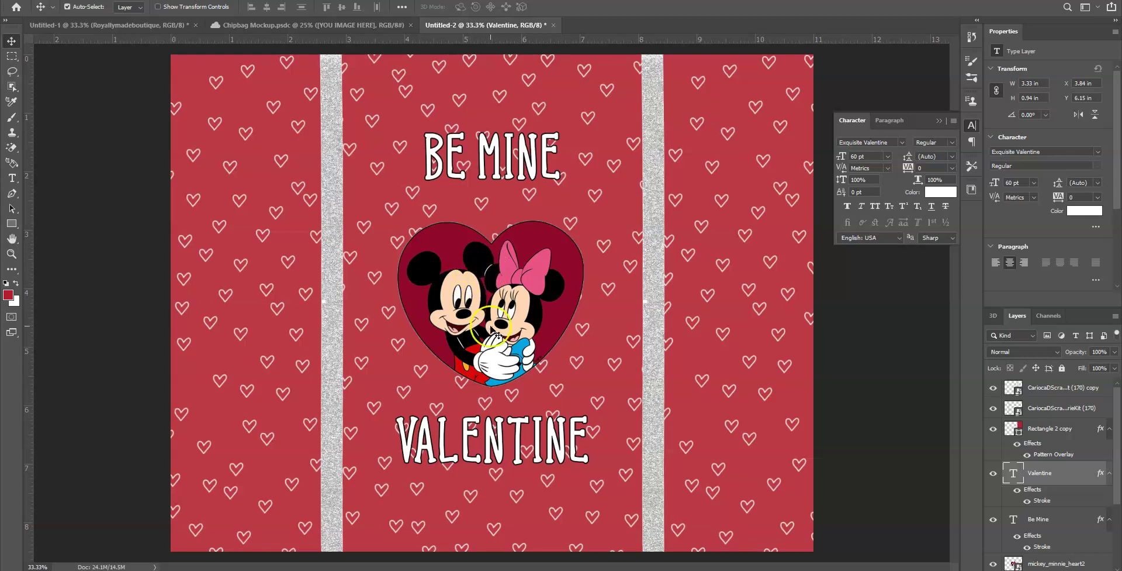
mouse_move(331, 568)
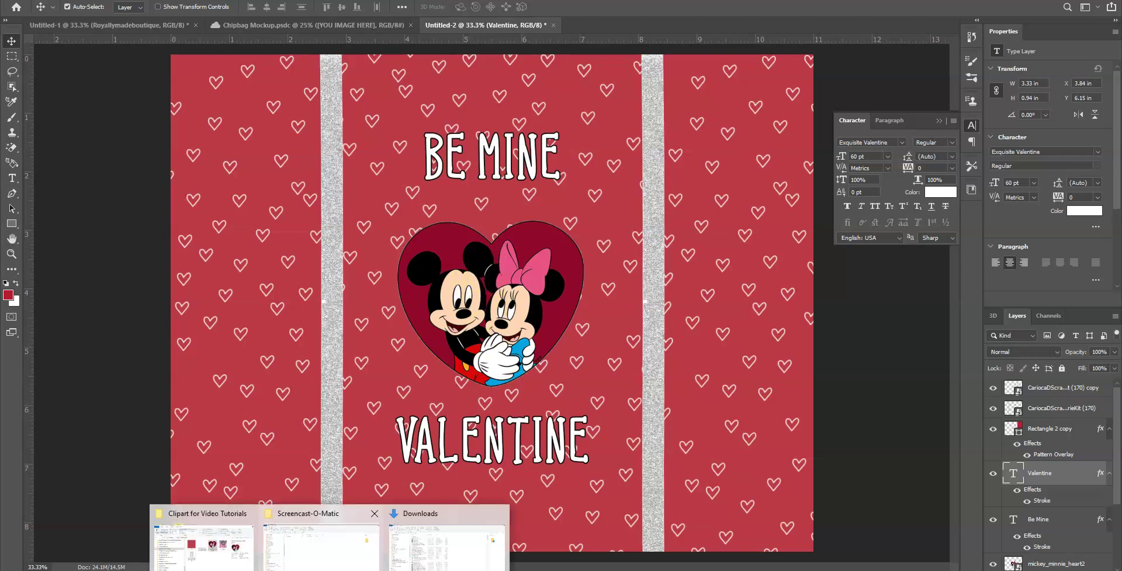
click(186, 559)
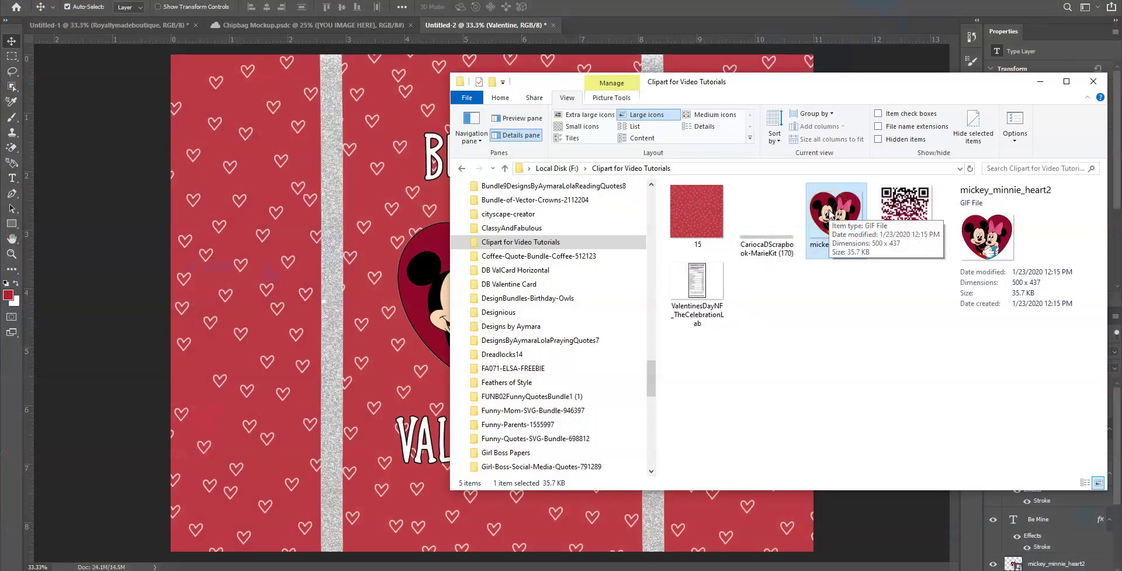
click(1040, 82)
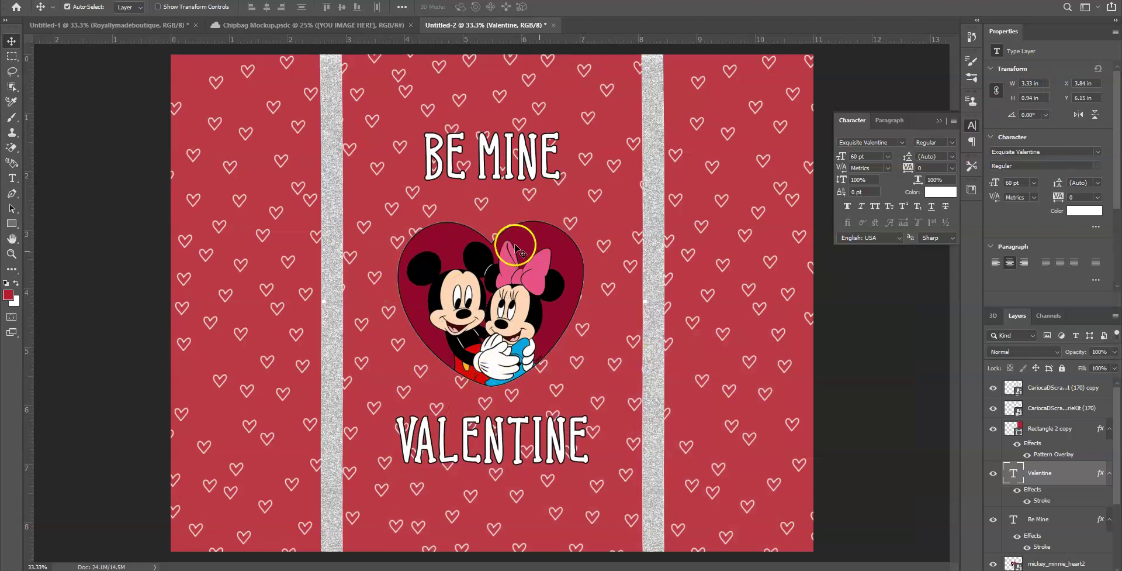
Add a 6 px outside Stroke in near-white #fdfdfd to the Mickey and Minnie heart image.
click(437, 334)
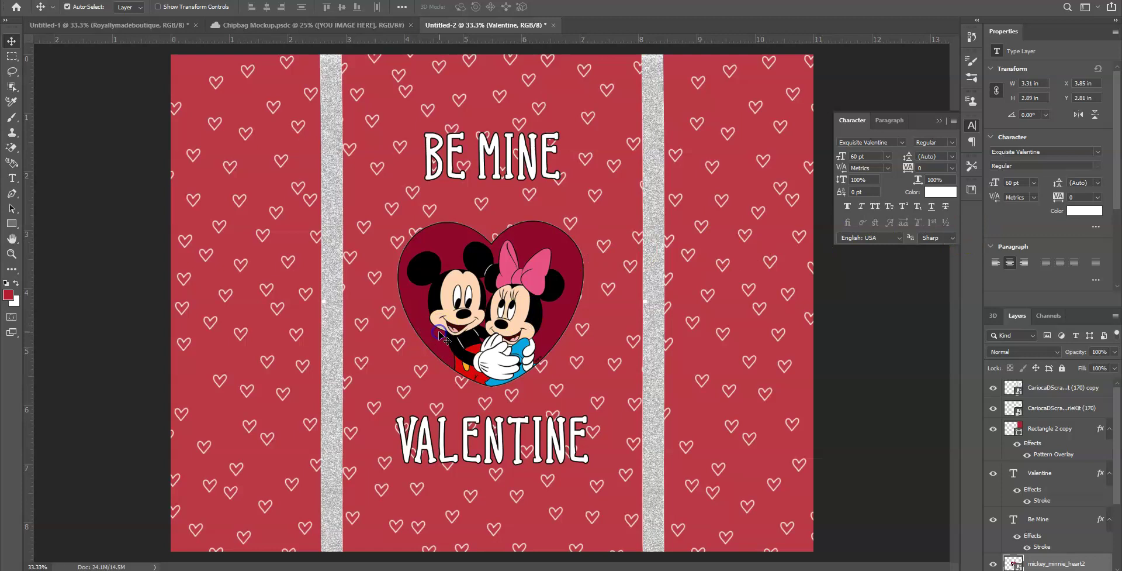
right_click(1017, 463)
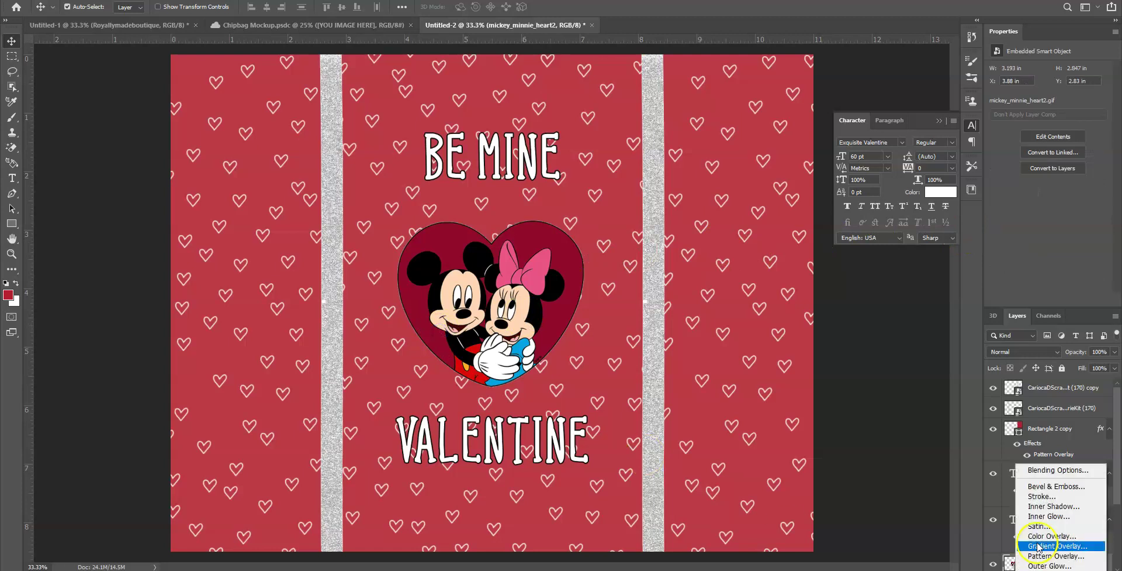
click(1051, 496)
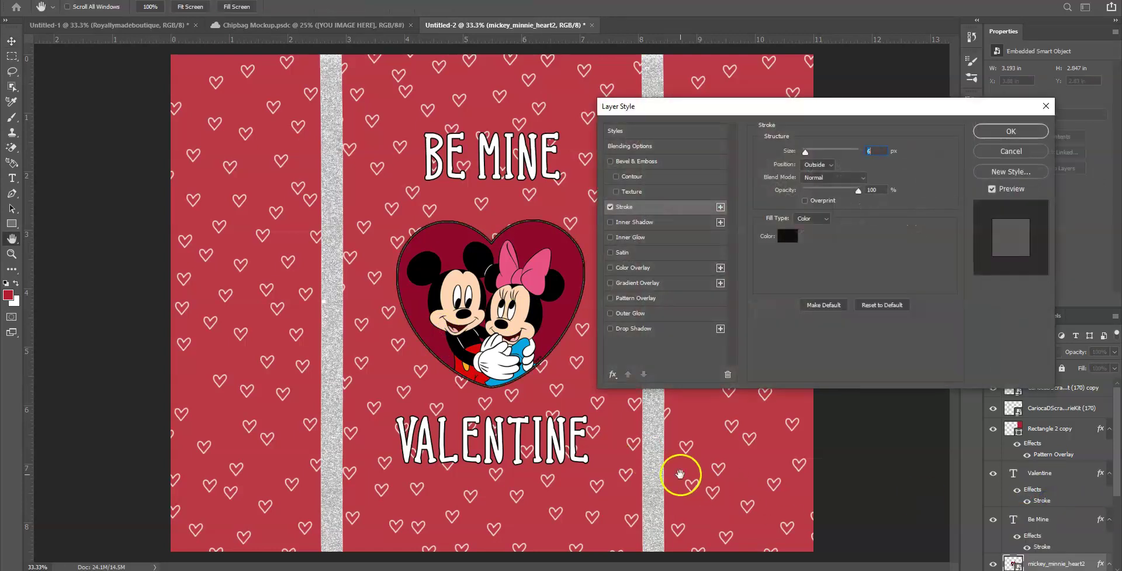
click(786, 235)
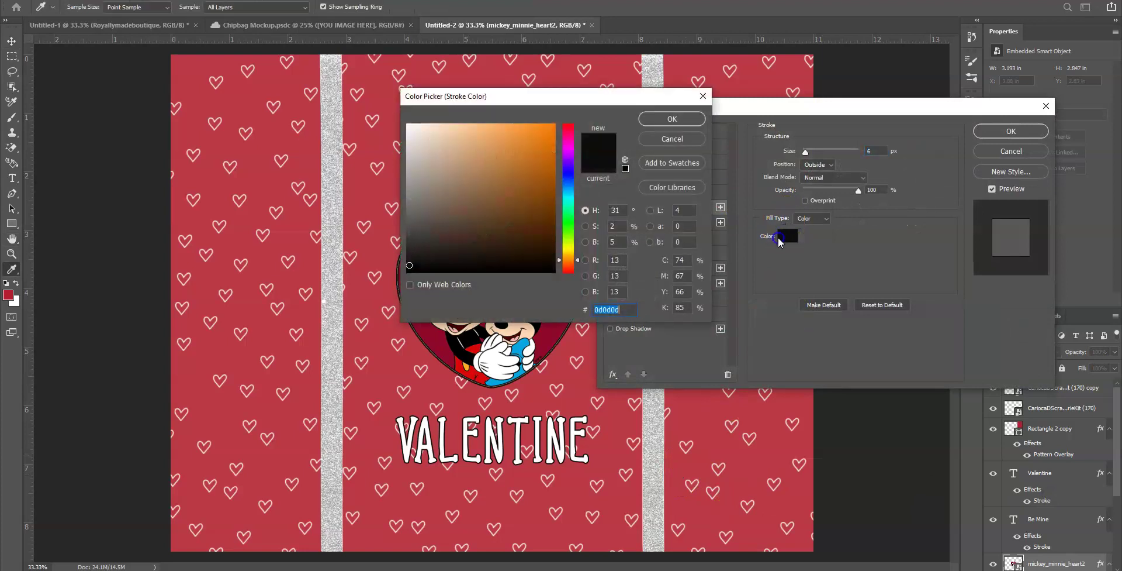
click(407, 124)
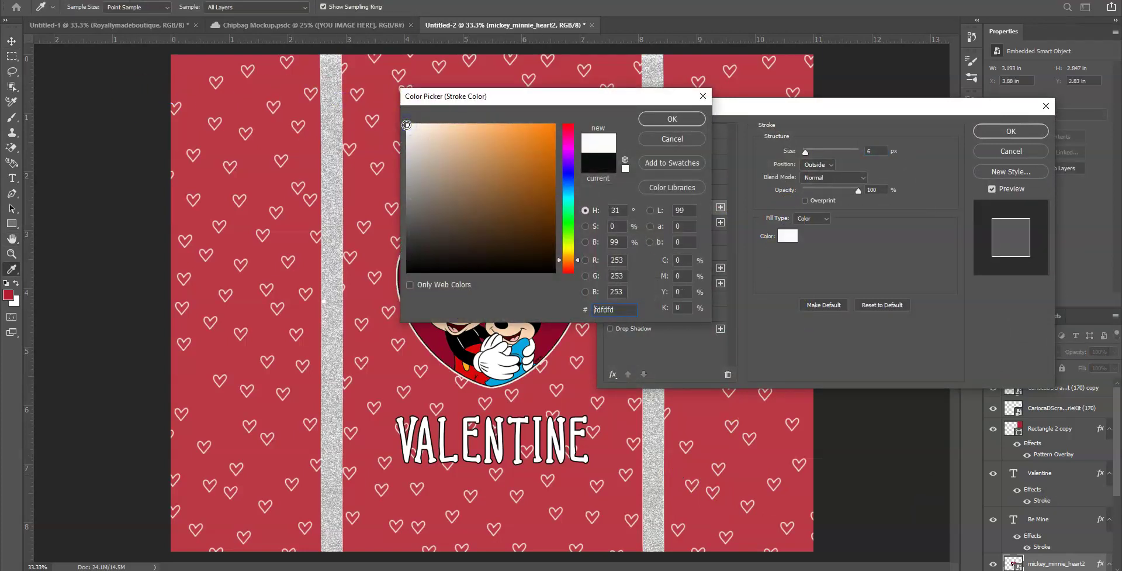
click(672, 119)
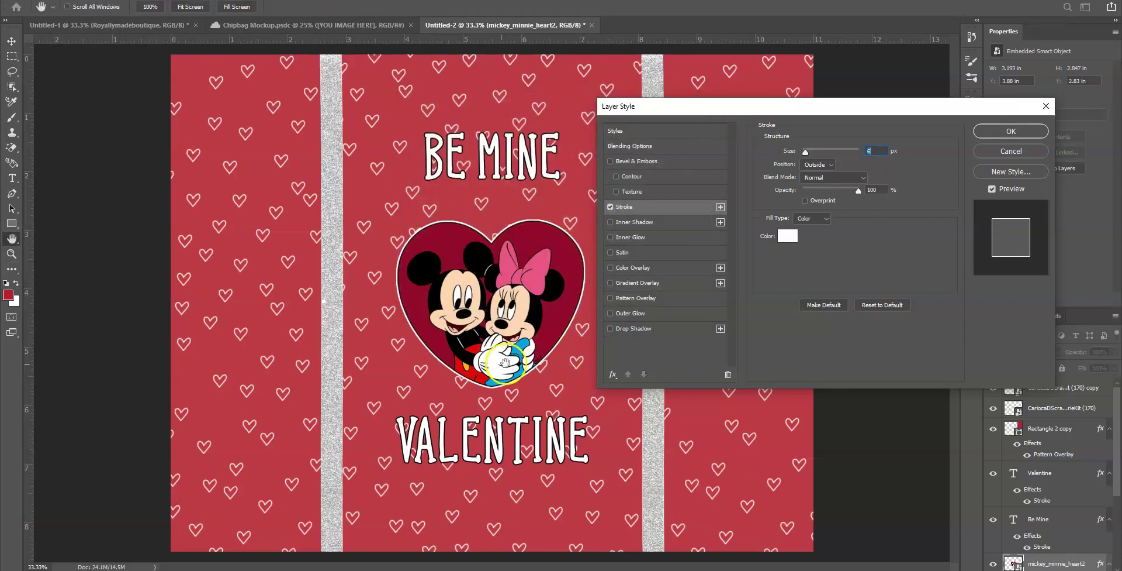
click(999, 131)
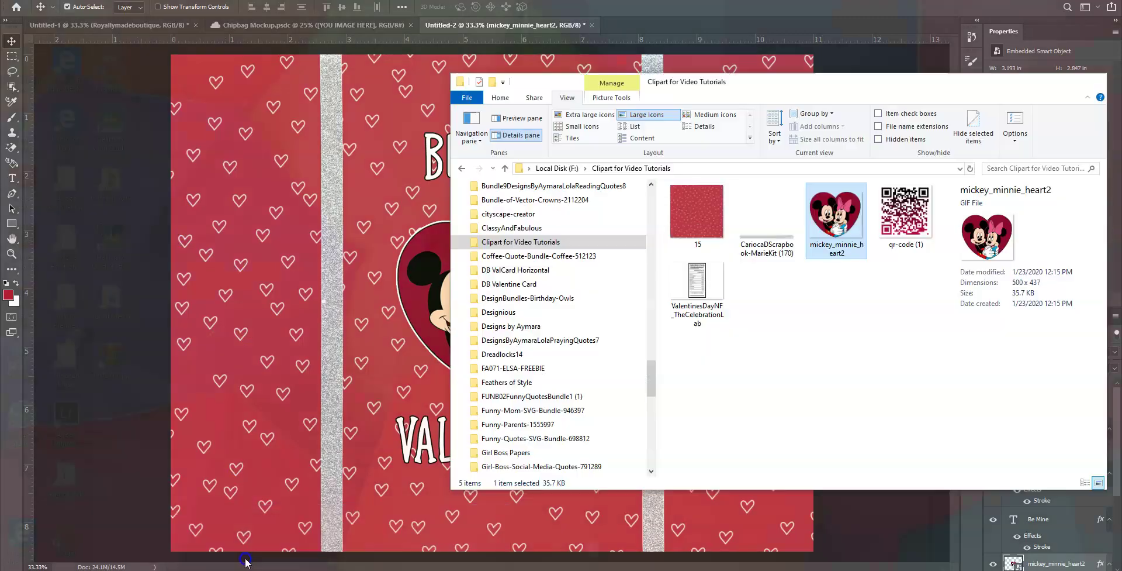
Place the ValentinesDayNF_TheCelebrationLab clipart in the upper part of the wrapper's left panel, scaled to about 2 by 3.94 in.
click(201, 535)
drag(697, 292, 243, 232)
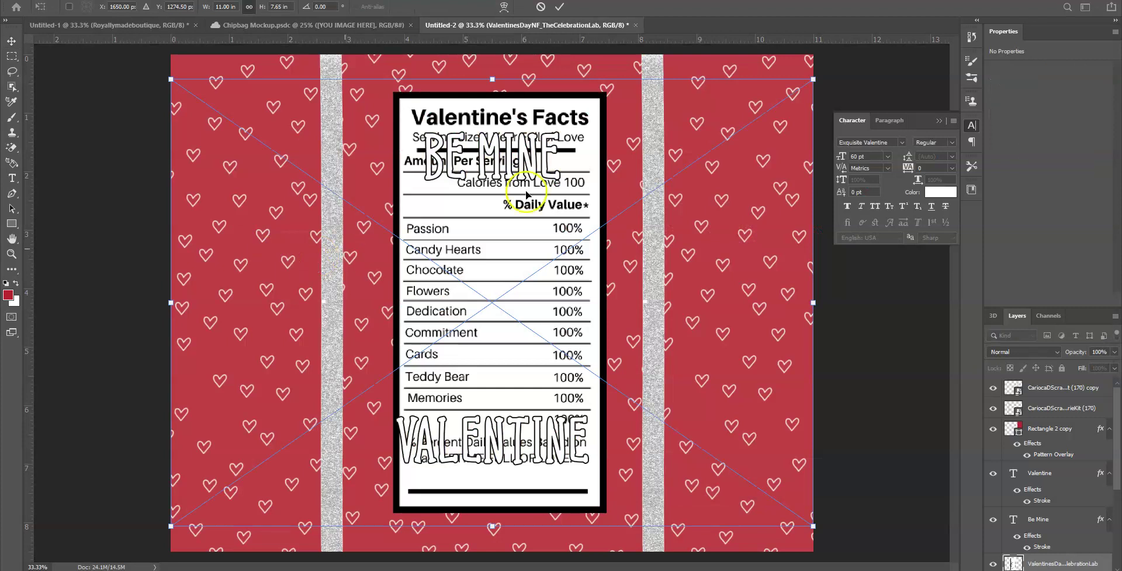
drag(814, 78, 552, 257)
drag(366, 332, 253, 204)
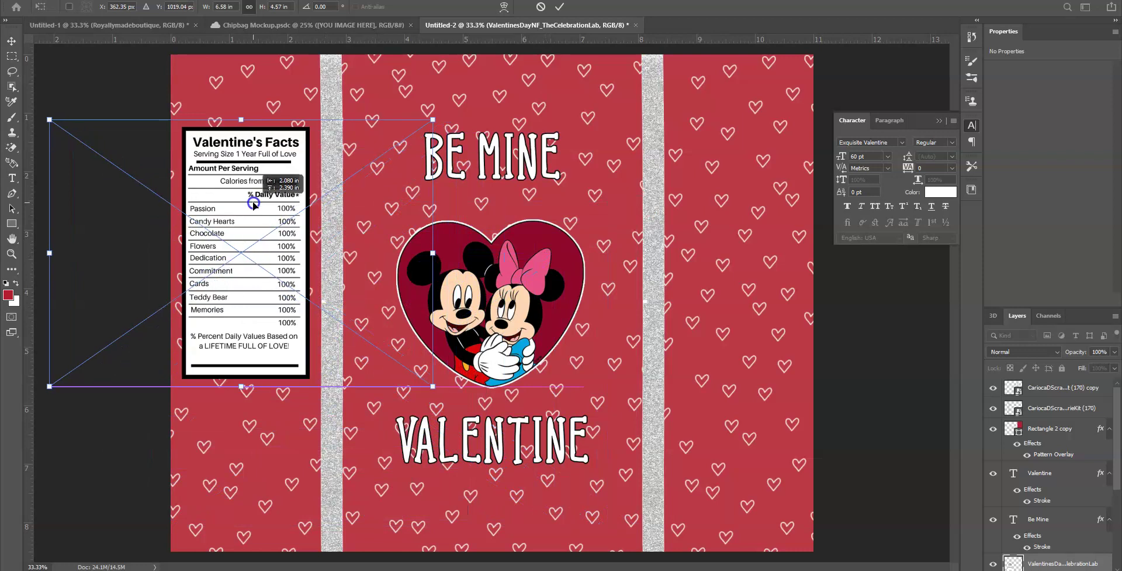
drag(433, 119, 400, 143)
drag(218, 184, 235, 164)
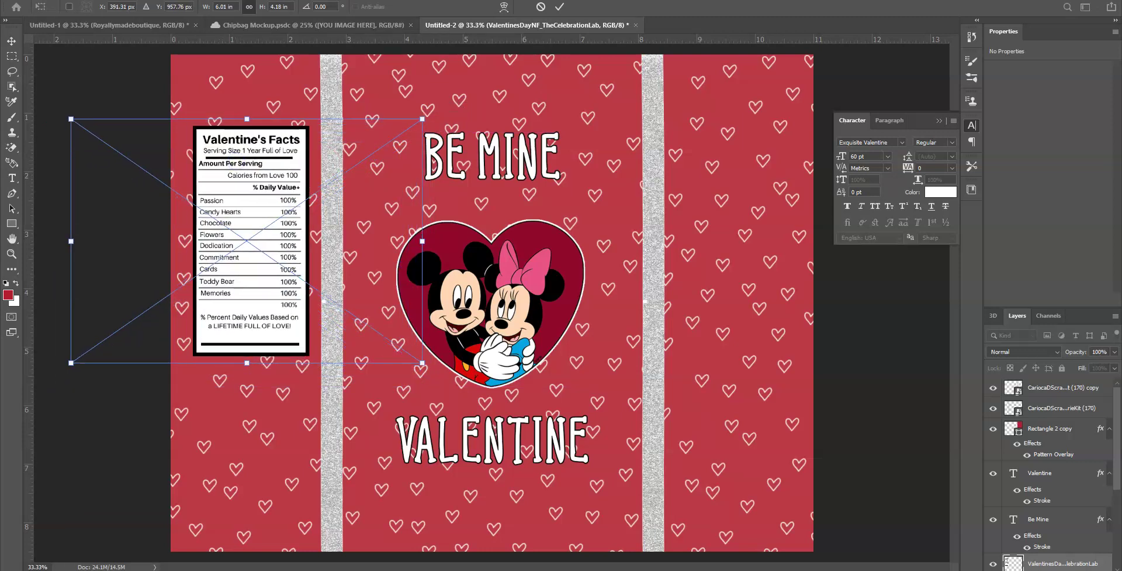
click(558, 8)
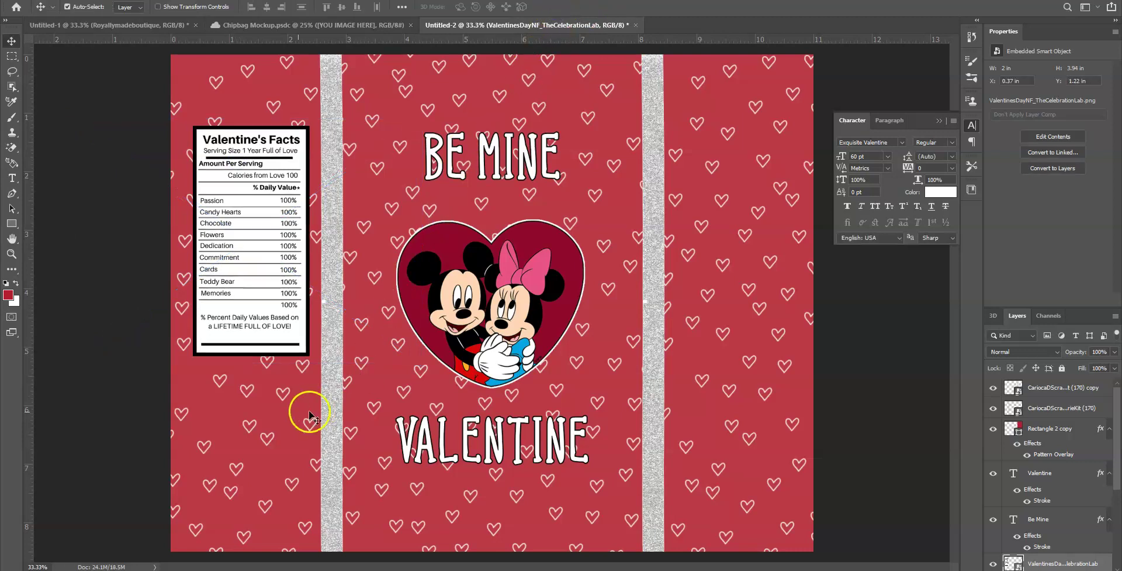
Draw a red rectangle 5.5 in wide and 1 in high and position it across the top of the centre panel.
click(11, 223)
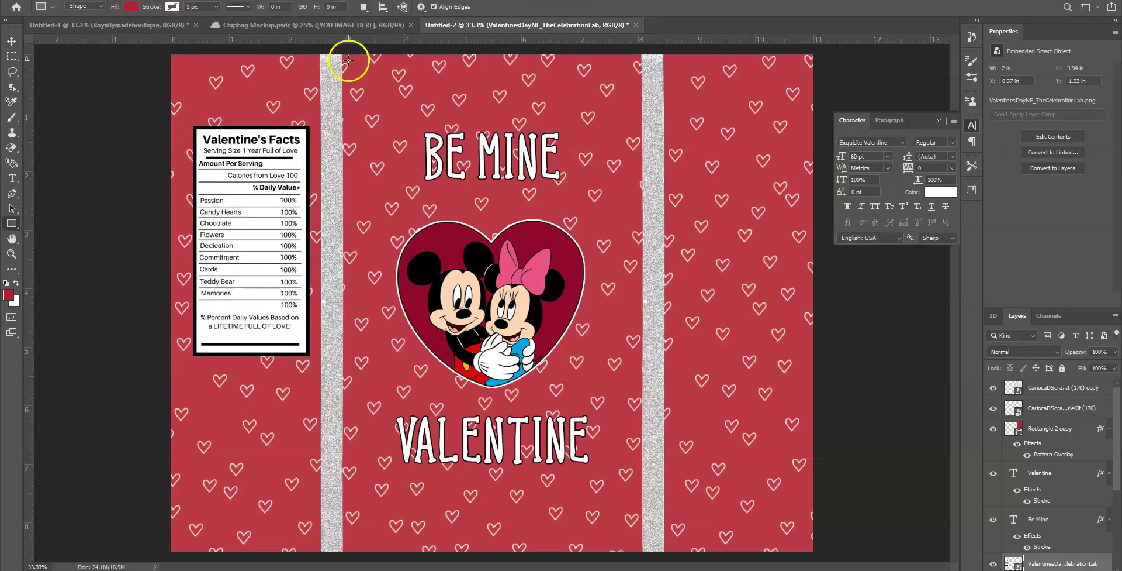
drag(348, 59, 540, 97)
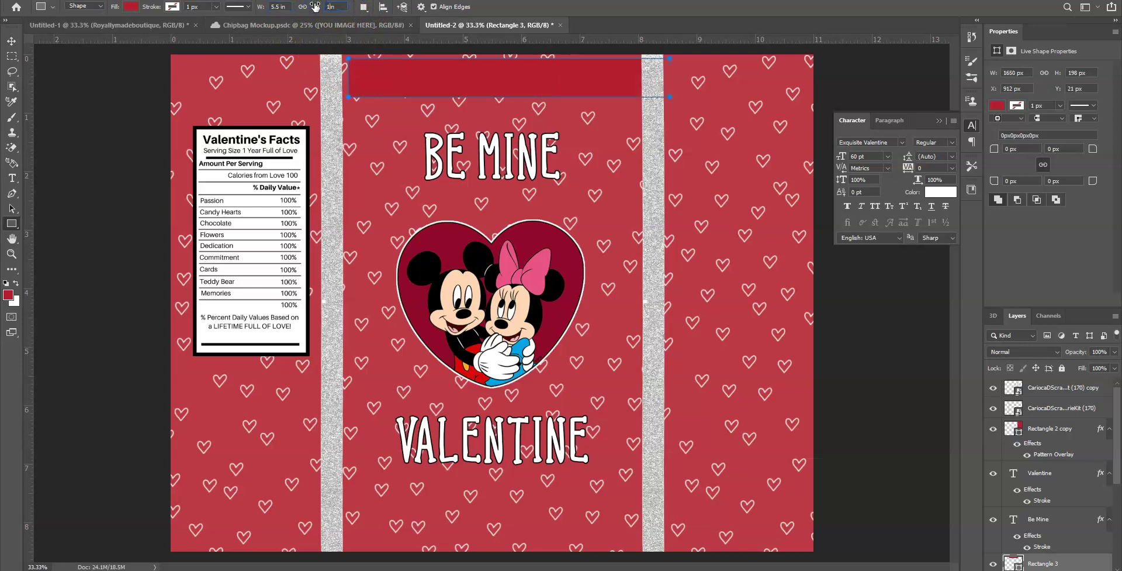
key(Return)
drag(453, 89, 436, 83)
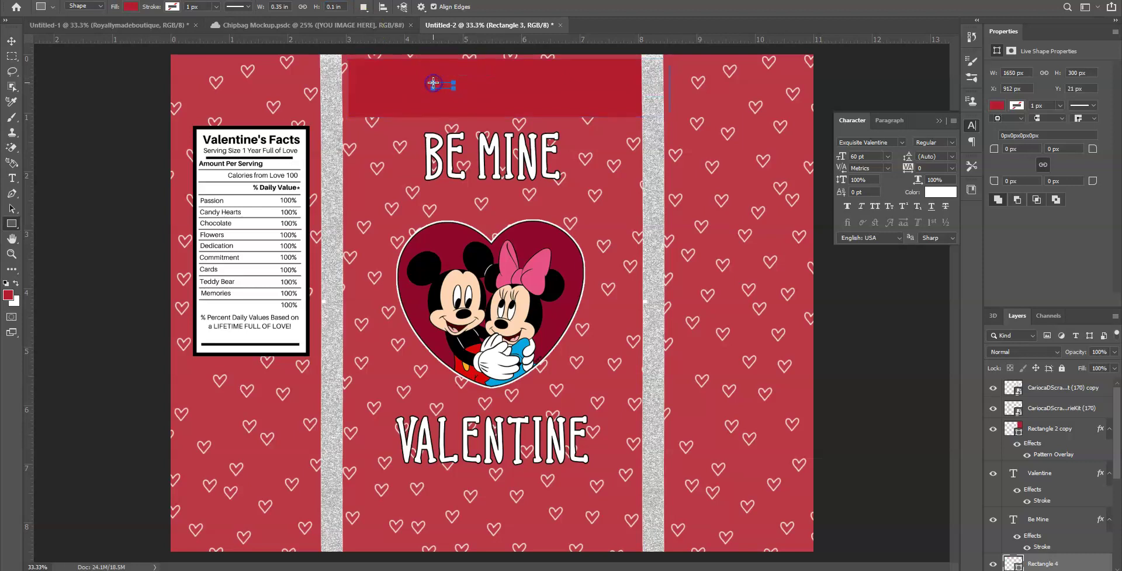
click(11, 41)
drag(425, 93, 421, 83)
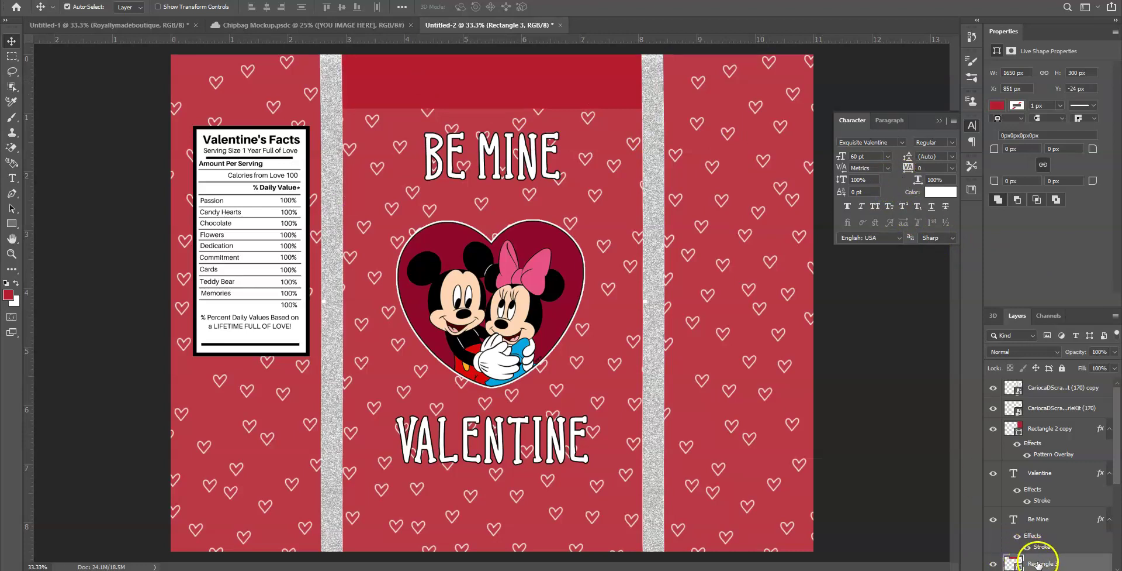
Apply a Pattern Overlay with the red glitter pattern to the rectangle across the top of the centre panel.
scroll(1071, 477, down, 2)
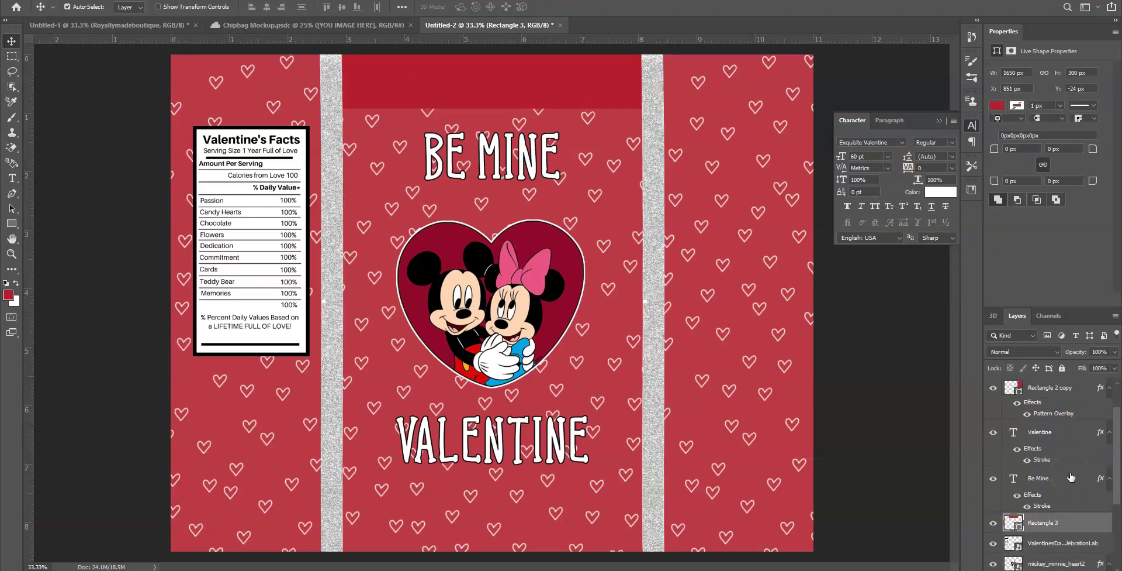
click(1020, 570)
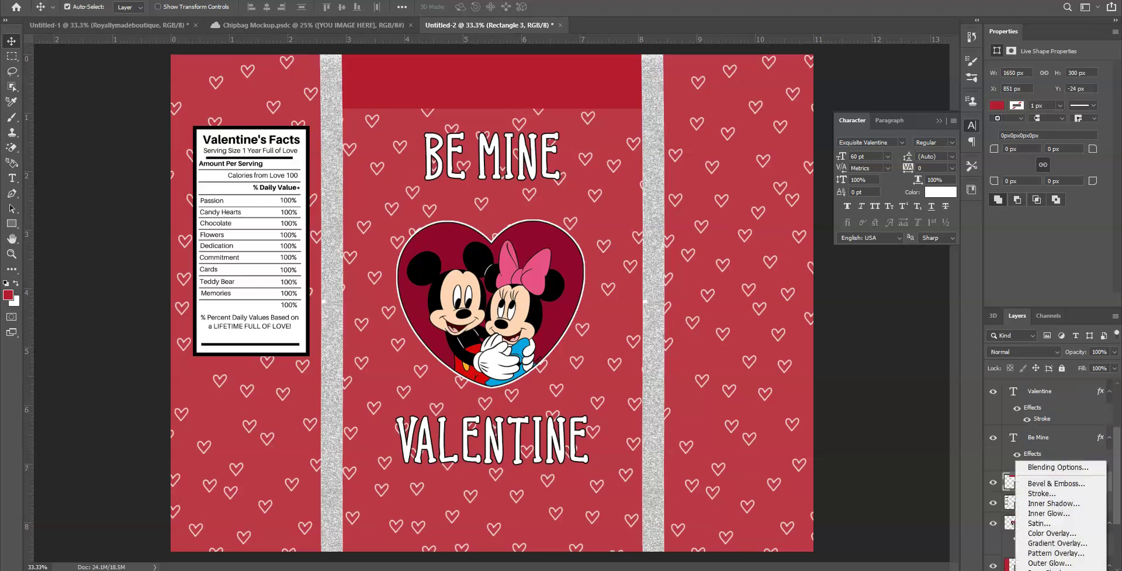
click(1042, 553)
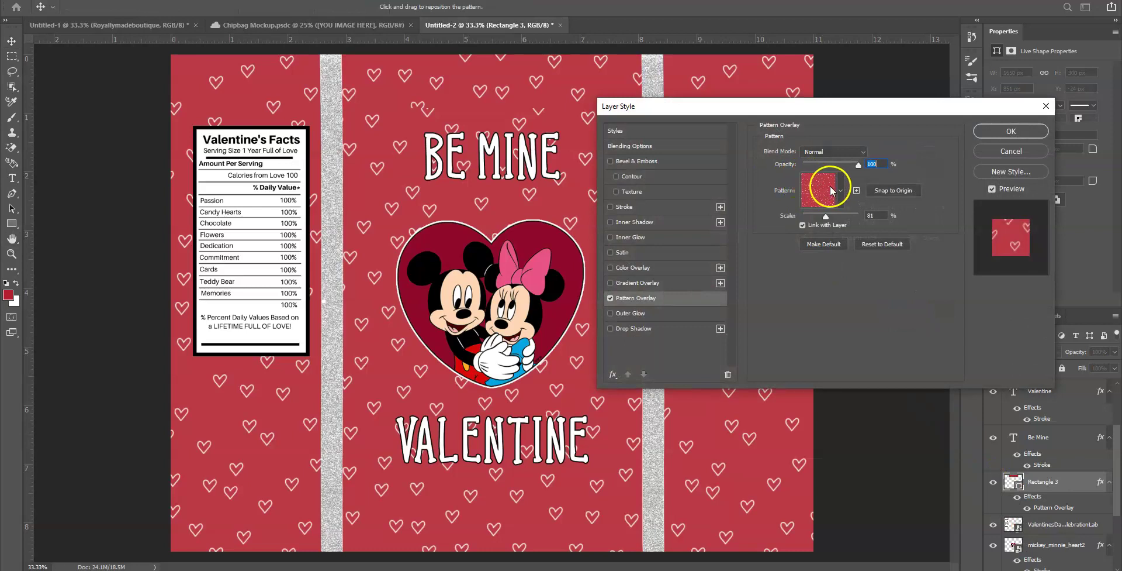
click(841, 193)
click(779, 276)
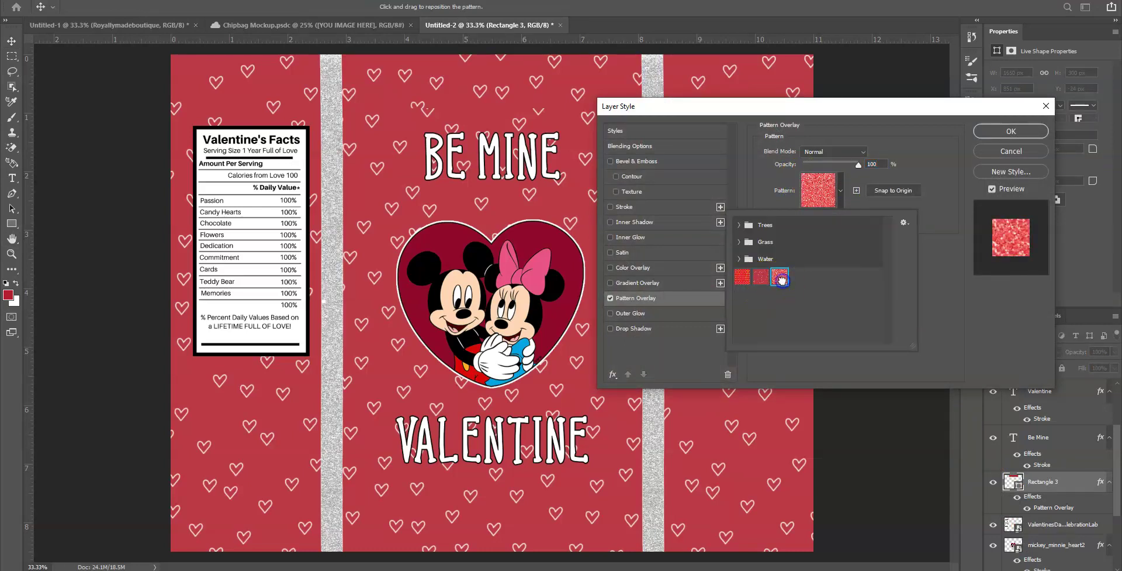
click(1016, 129)
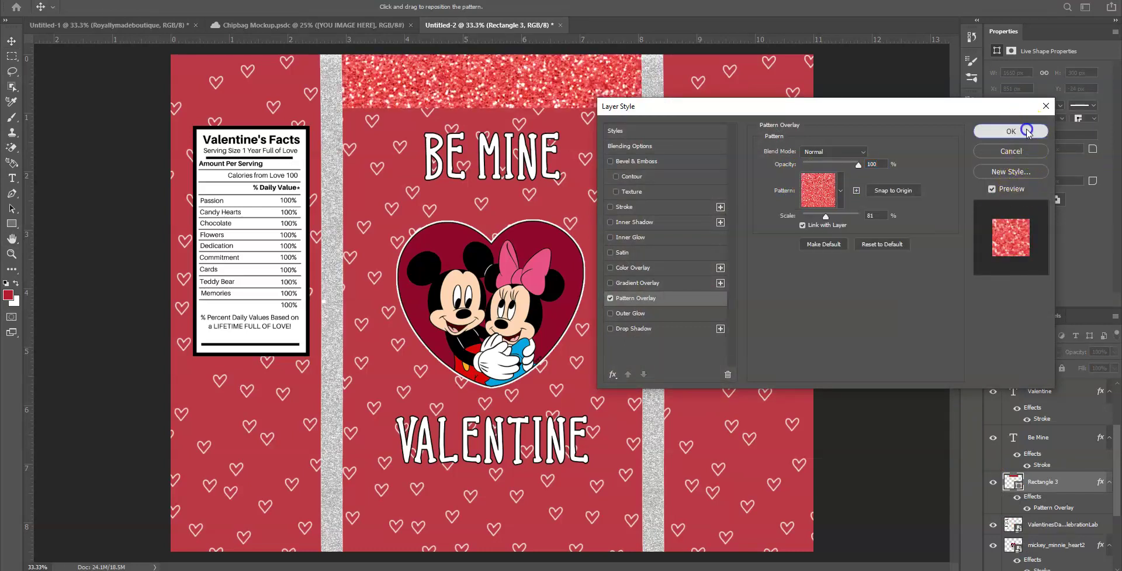
click(1017, 130)
click(609, 117)
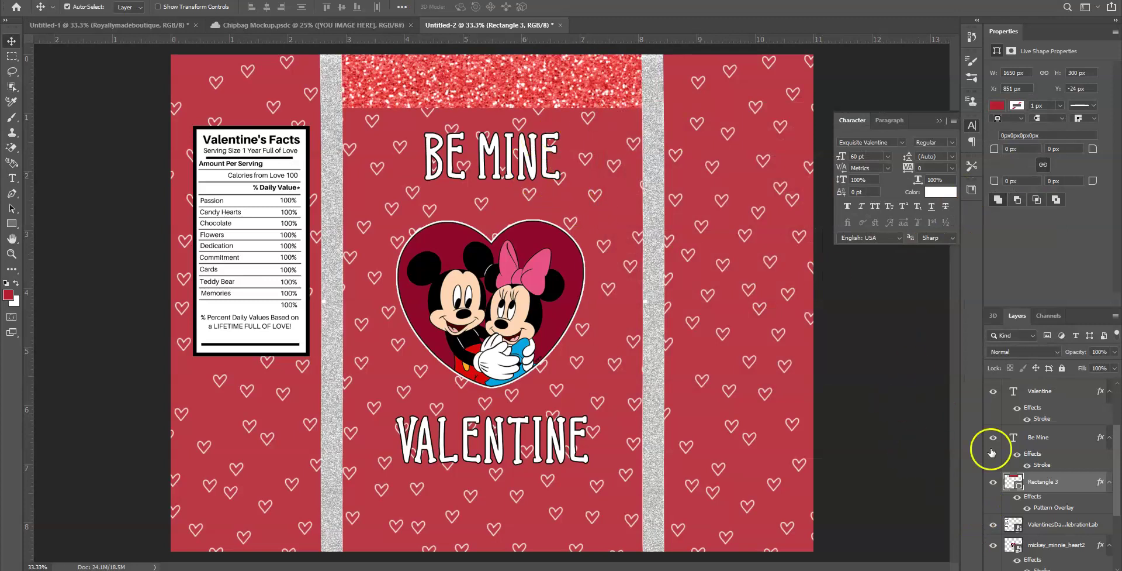
Duplicate the glitter band, move the copy to the centre panel's bottom edge, and align the original with the canvas's top edge.
right_click(1073, 478)
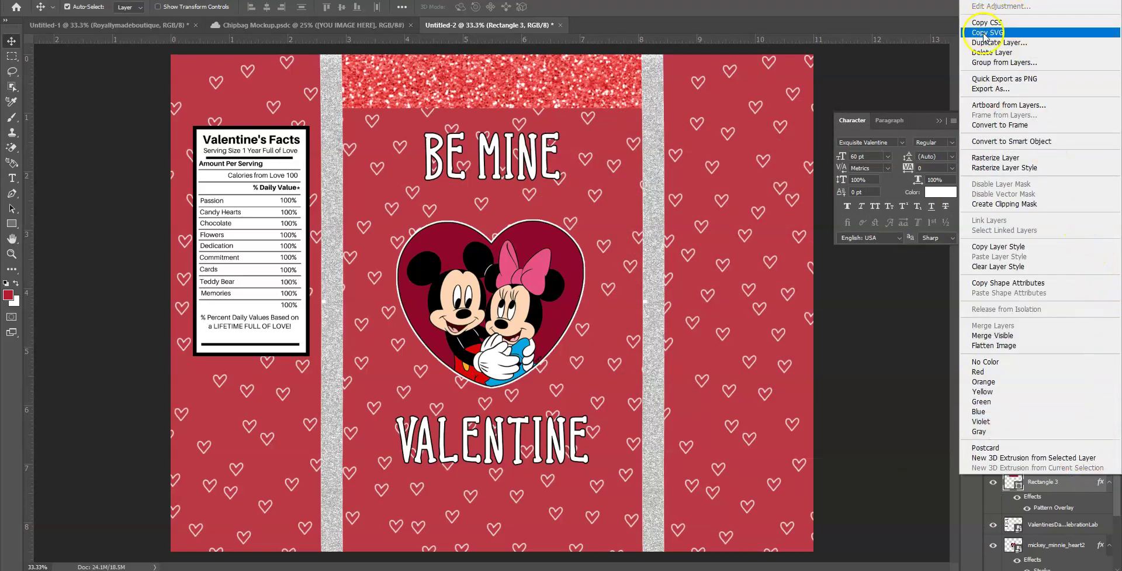
click(1000, 42)
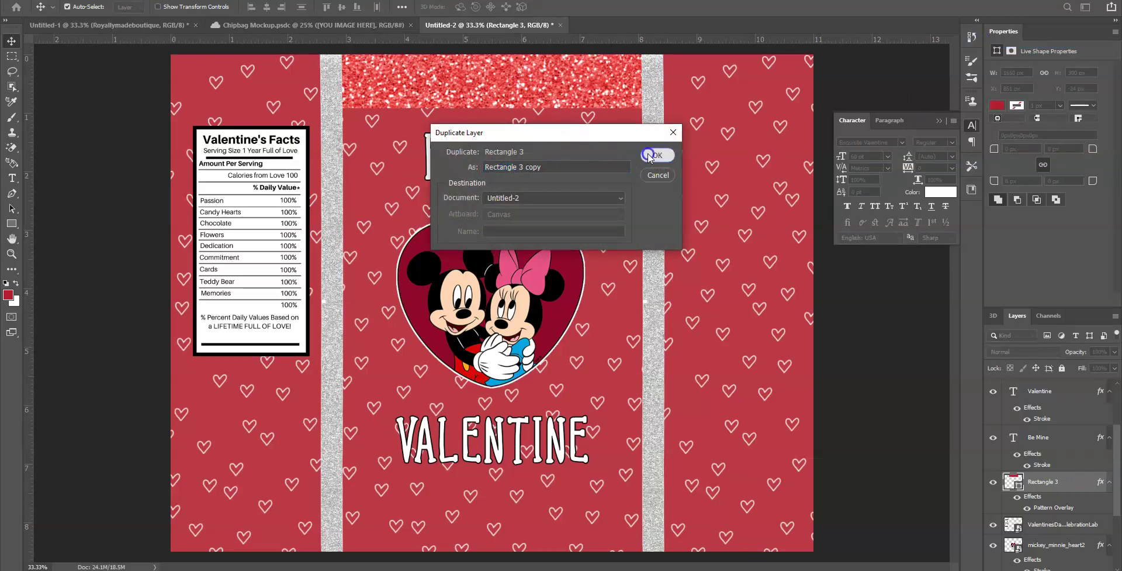
click(655, 155)
drag(450, 86, 450, 530)
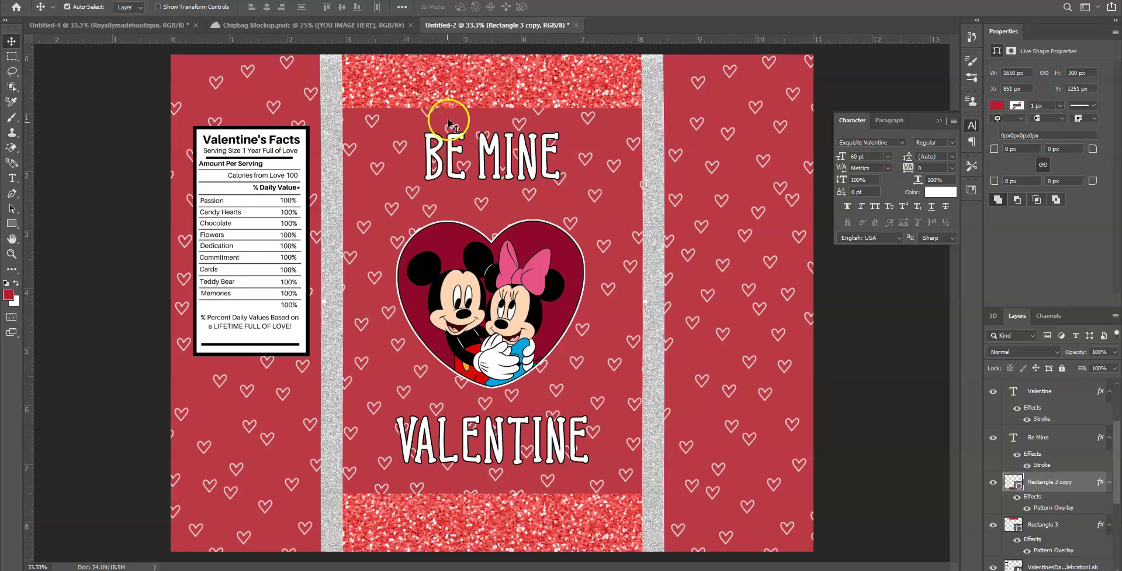
drag(465, 75, 466, 79)
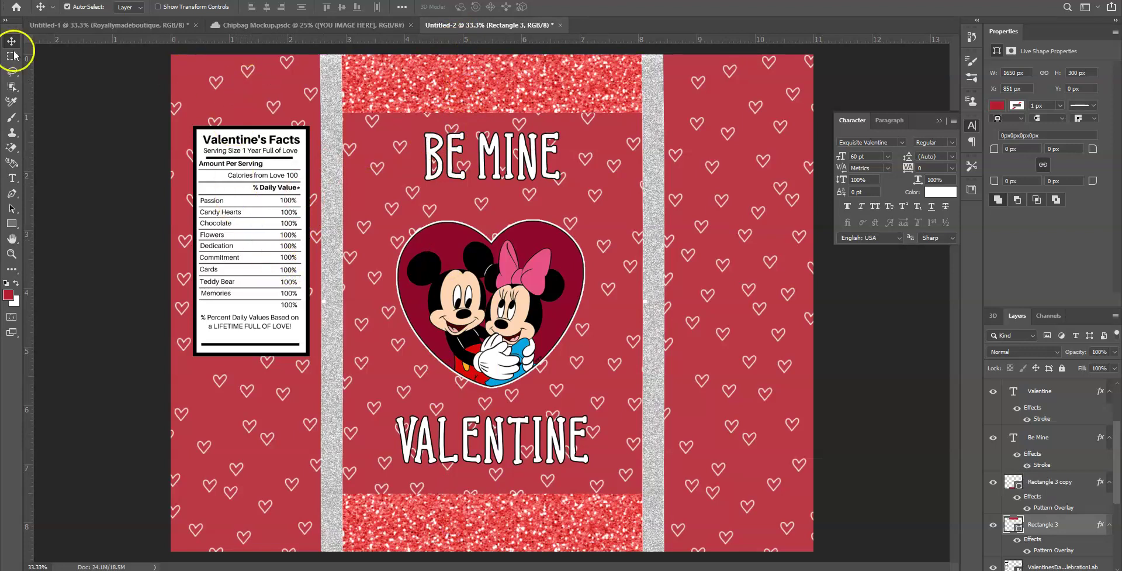
Draw a red rectangle 2.75 in wide and 1 in high and position it across the top of the left panel.
click(11, 224)
drag(207, 75, 261, 107)
click(11, 40)
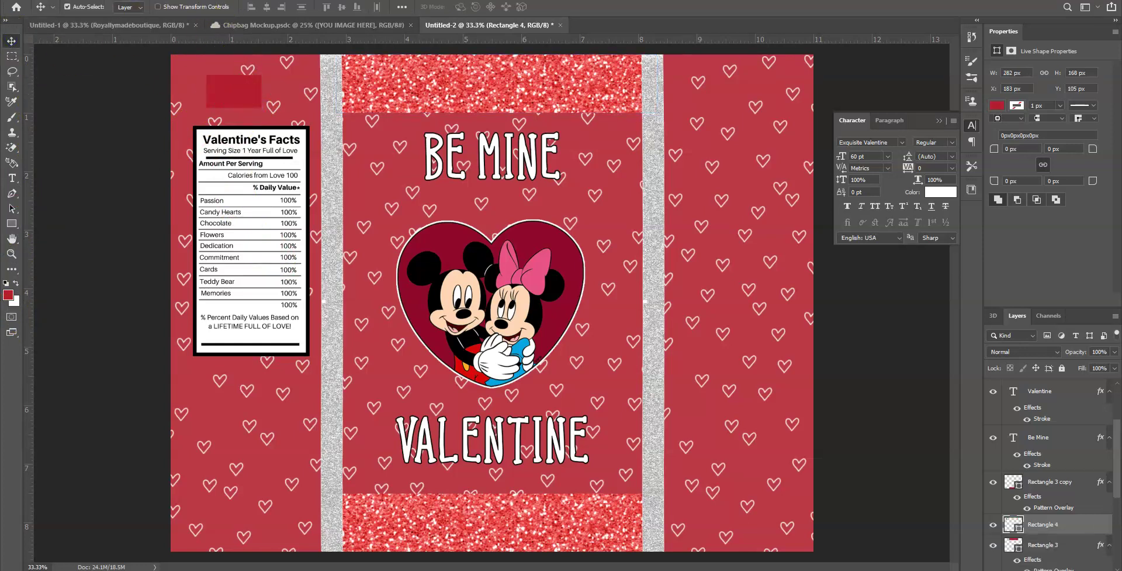
click(51, 0)
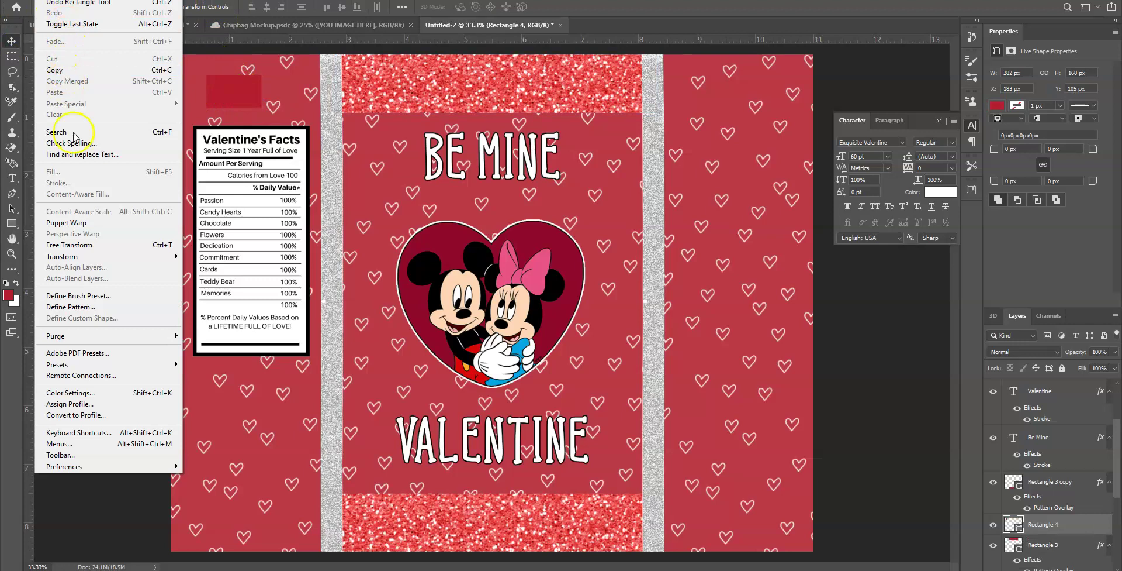
click(99, 243)
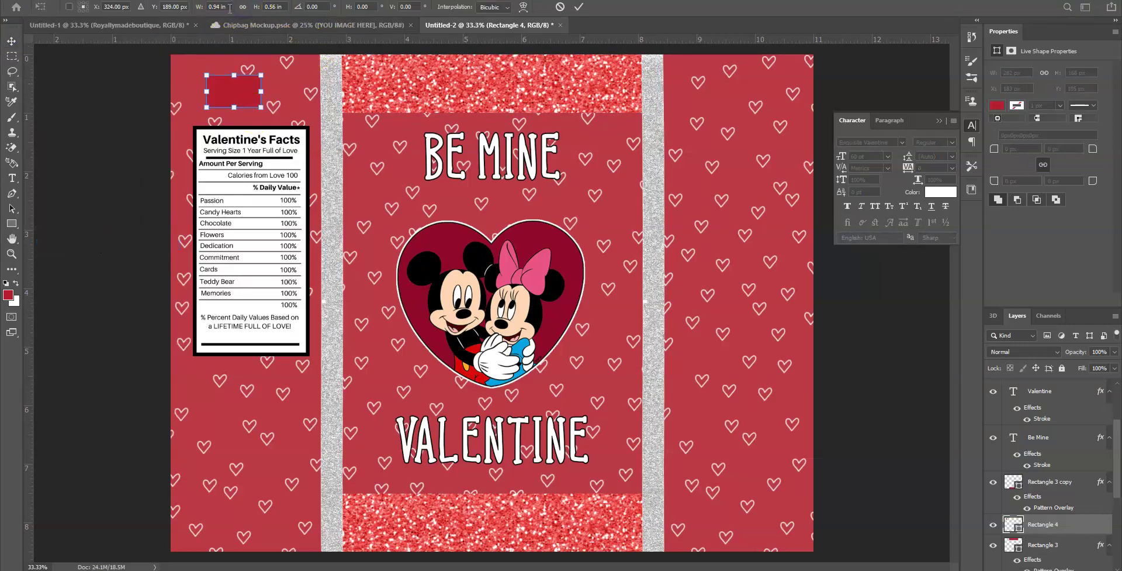
text(2.75)
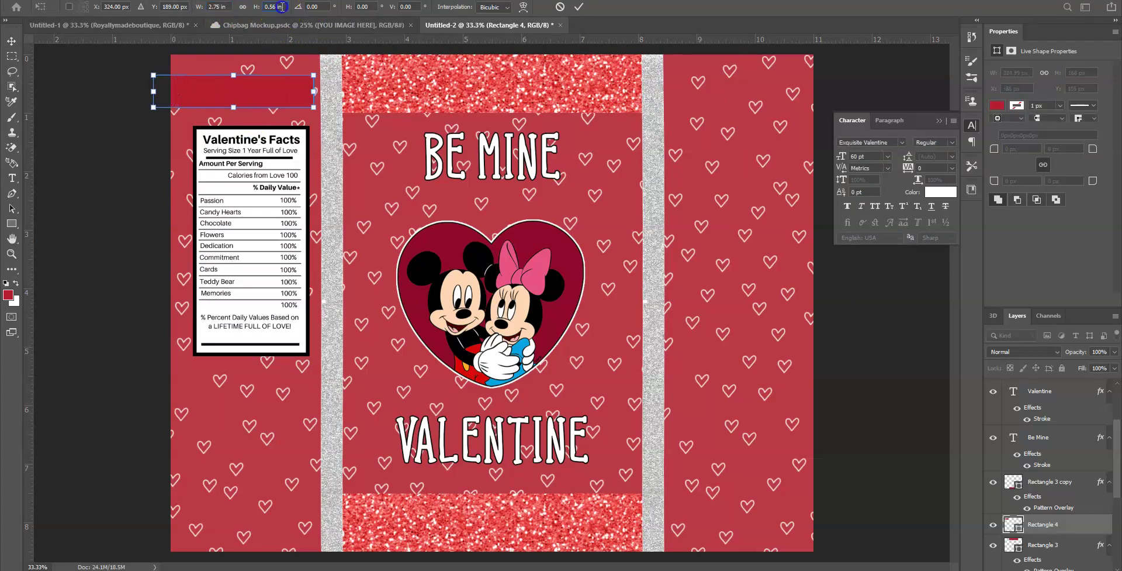
text(1)
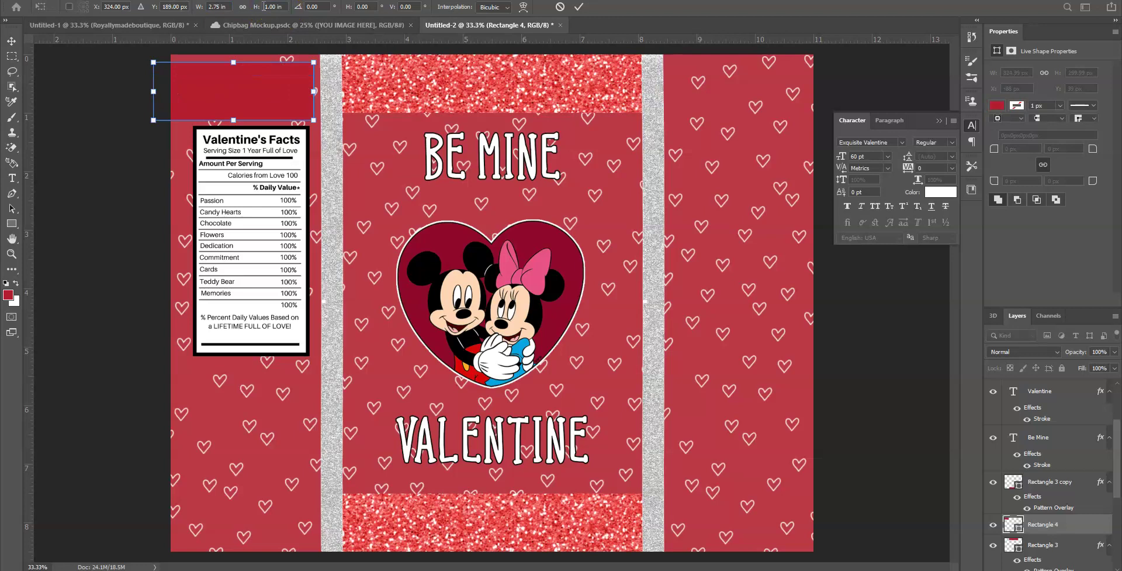
drag(179, 80, 227, 94)
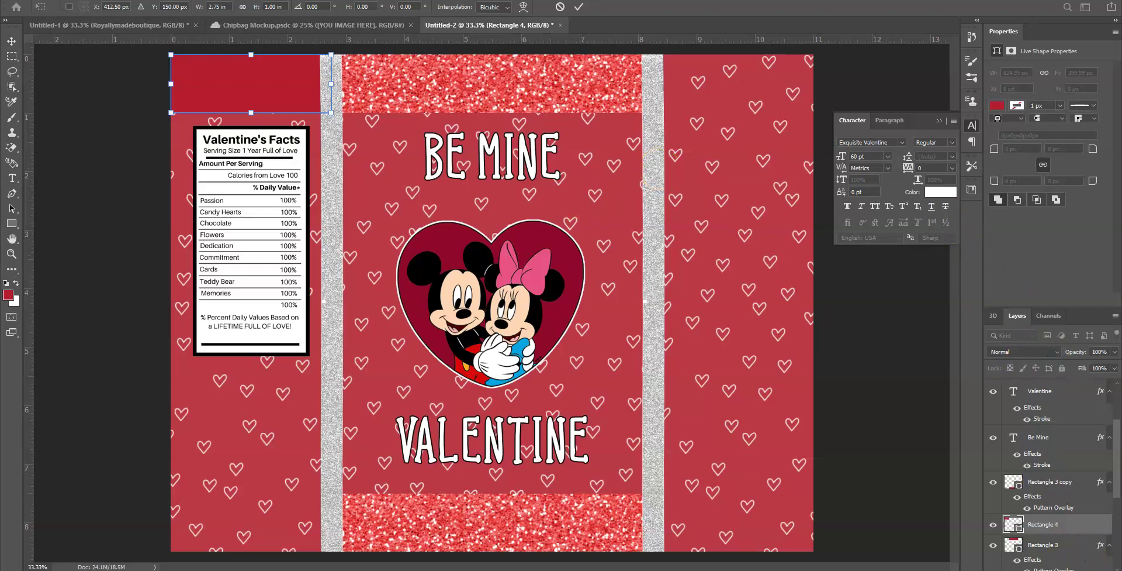
click(579, 7)
Apply a Pattern Overlay with the red glitter pattern to the rectangle across the top of the left panel.
click(1029, 569)
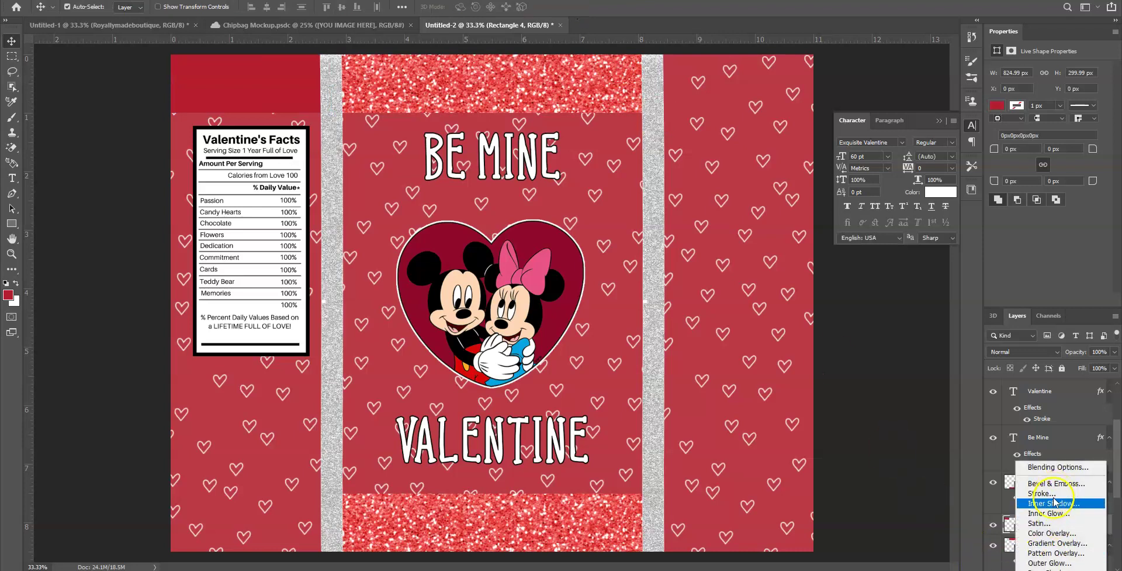
click(1054, 552)
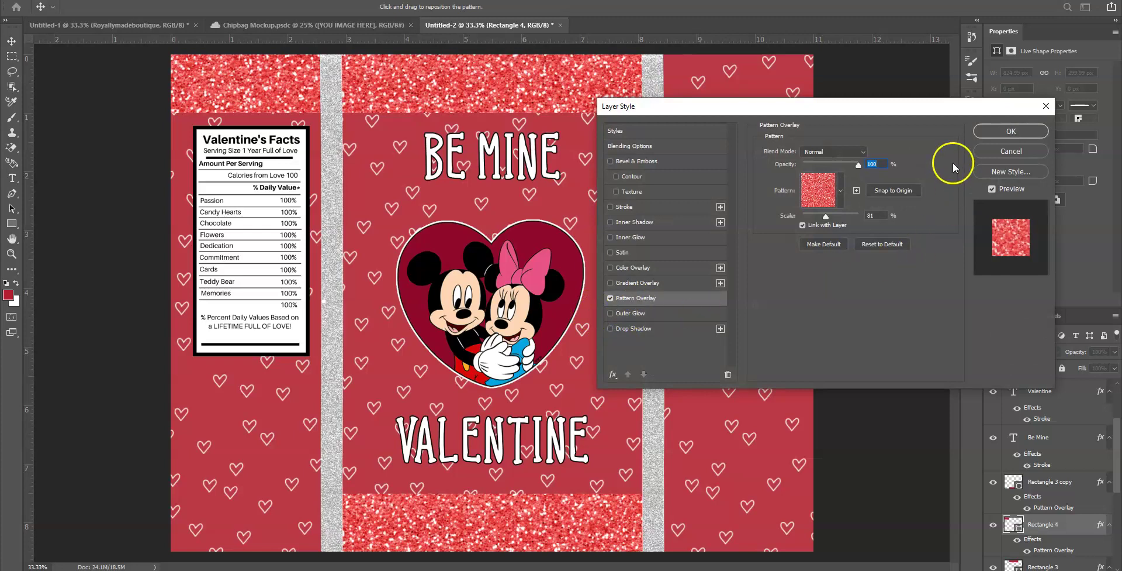
click(1011, 131)
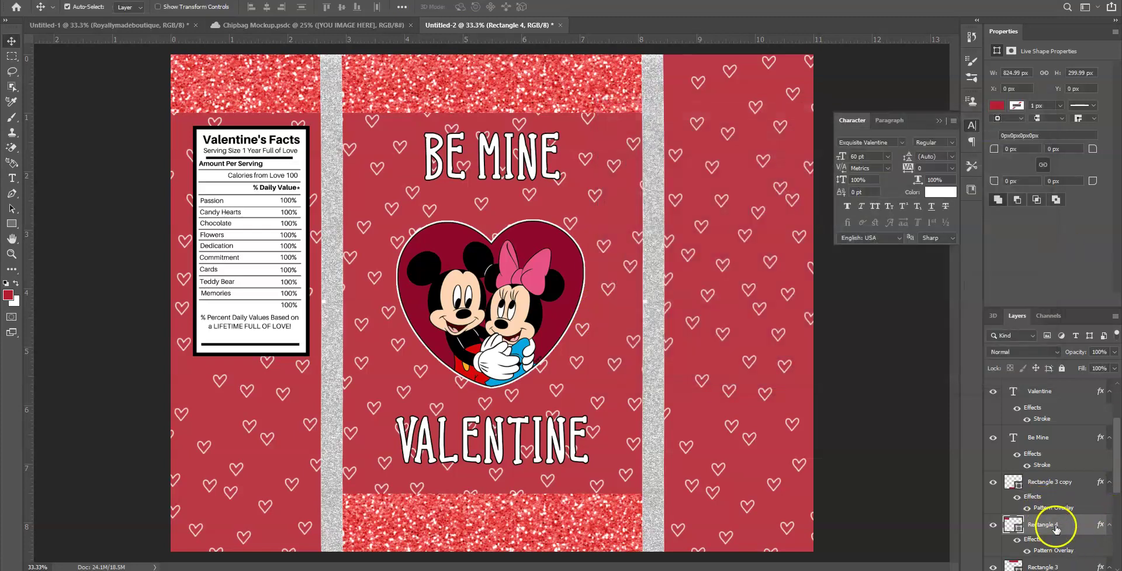
Duplicate the left panel's glitter band and move the copy over towards the right panel.
right_click(1055, 527)
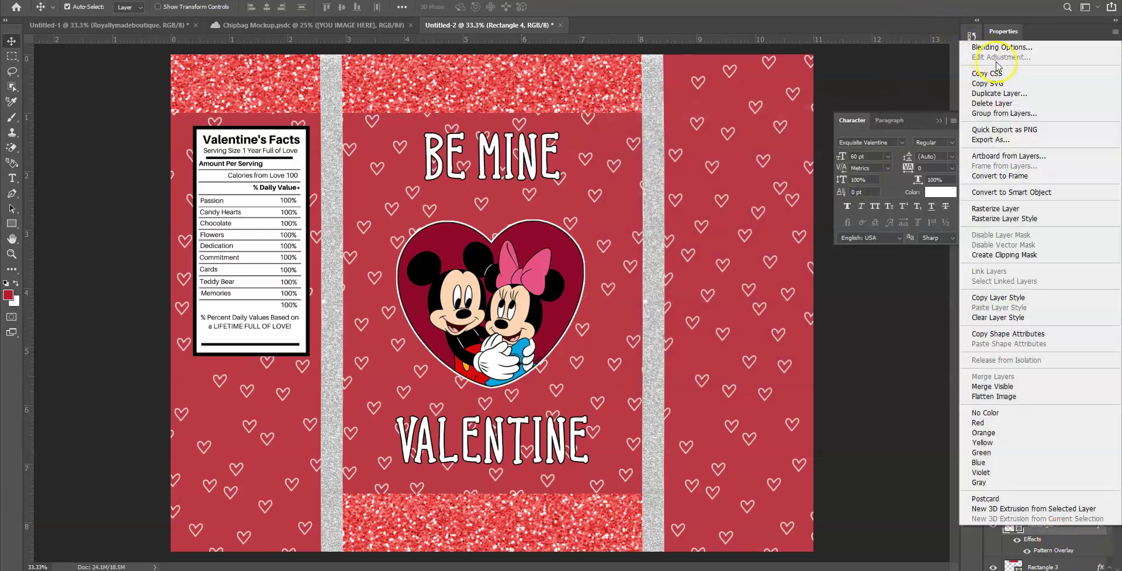
click(999, 92)
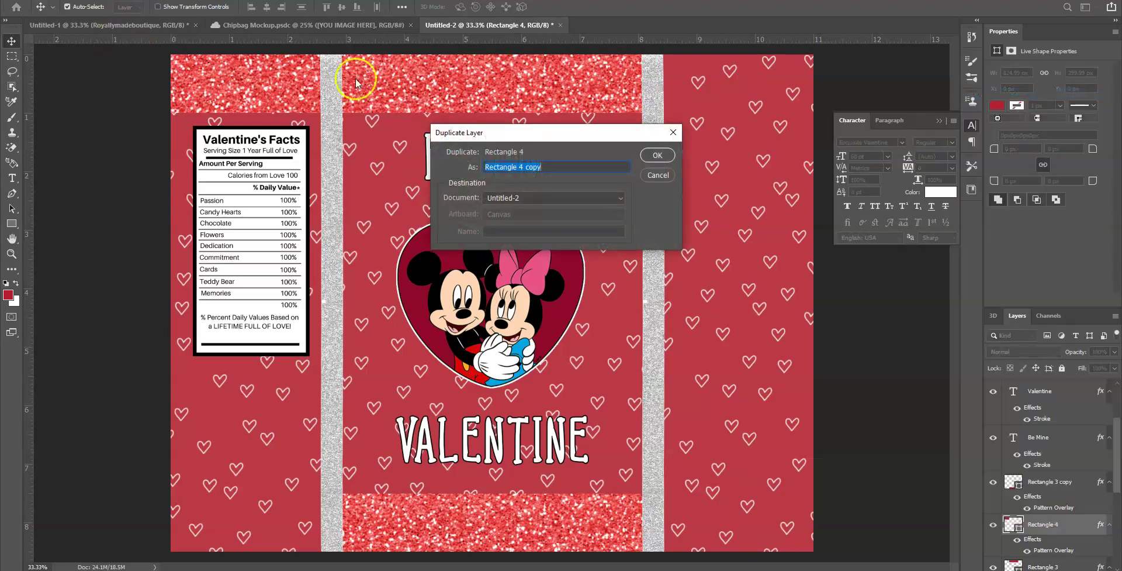
click(657, 155)
drag(205, 75, 631, 121)
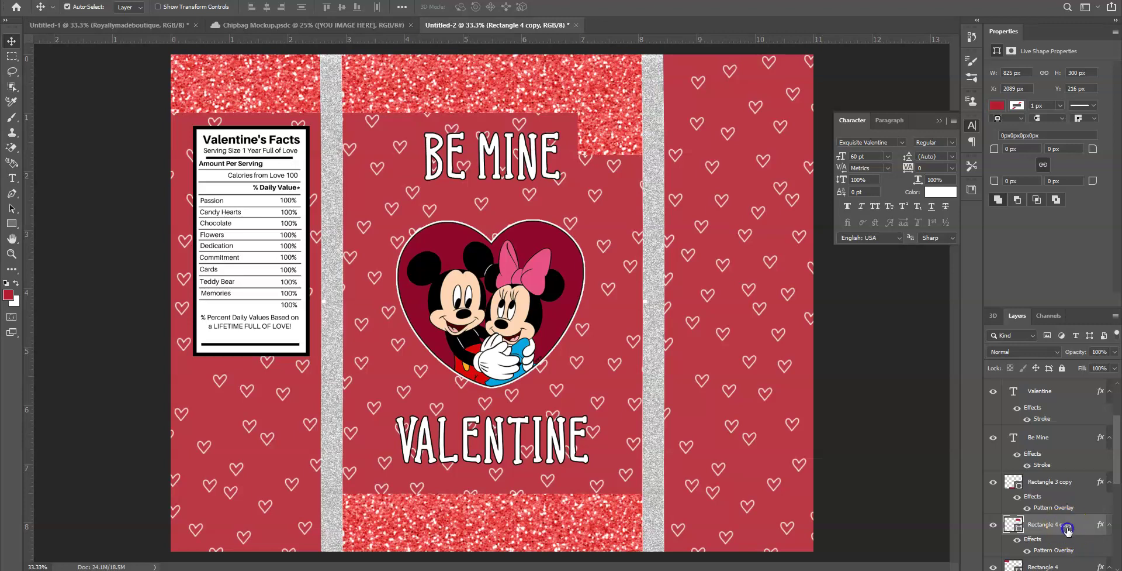
Restack the right heart panel below the copied glitter band and fit the band across the right panel's top edge.
drag(1067, 529, 1071, 480)
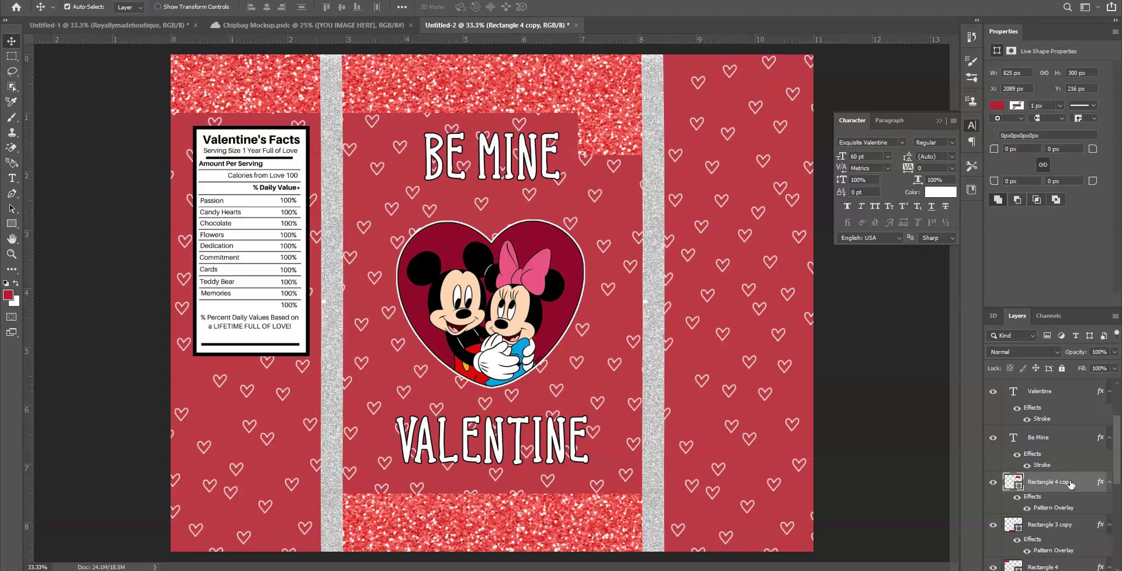
scroll(1076, 430, up, 3)
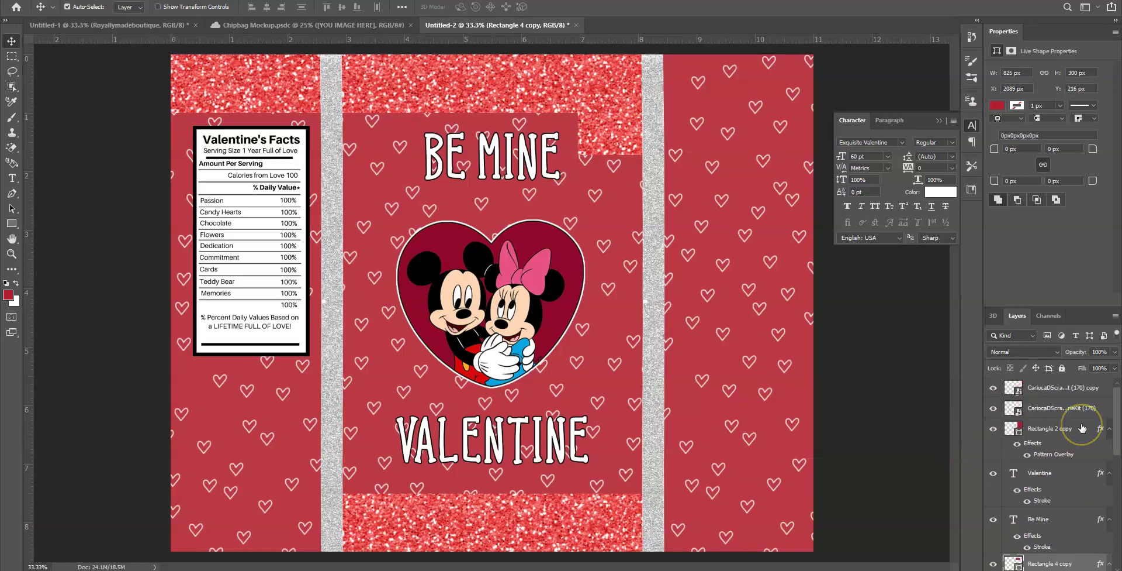
drag(1062, 432, 1058, 555)
scroll(1058, 525, down, 1)
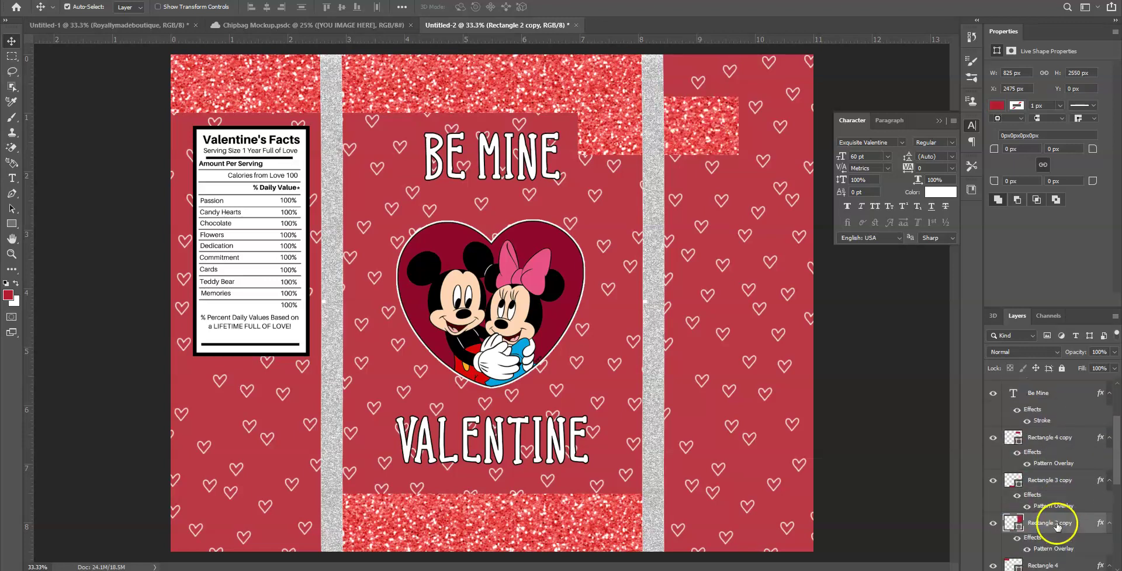
drag(673, 135, 753, 88)
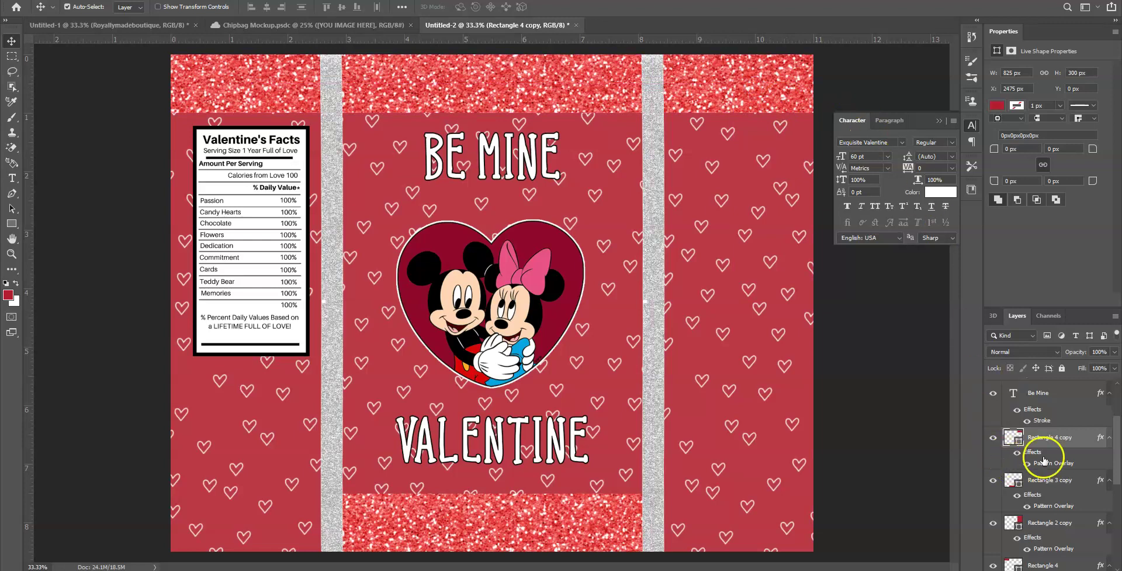
Duplicate the right panel's top glitter band and move the copy down to the right panel's bottom edge.
right_click(1074, 446)
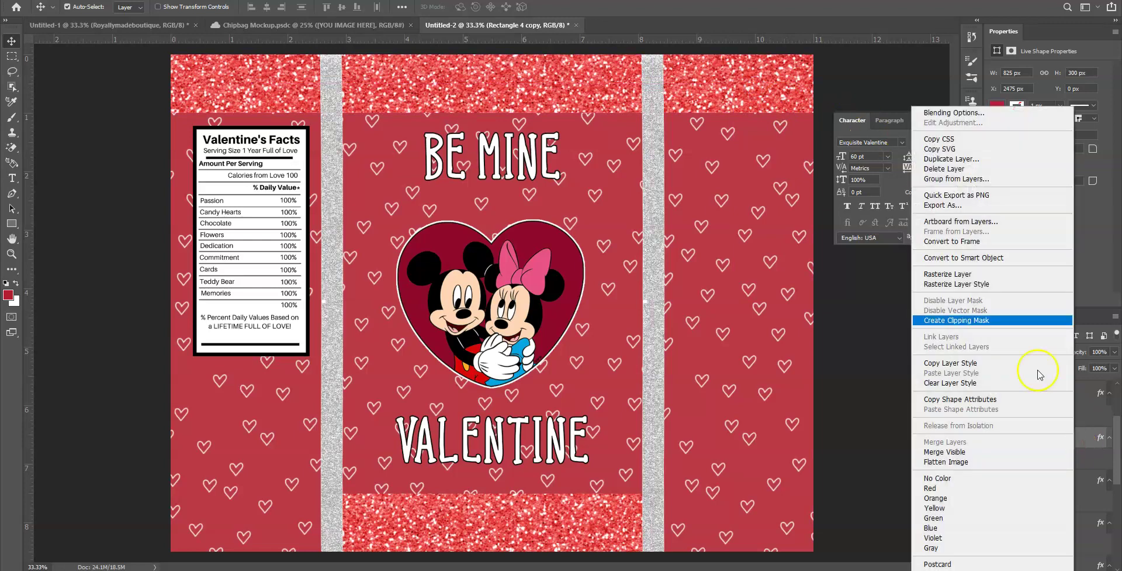
click(937, 159)
click(657, 155)
drag(708, 100, 707, 533)
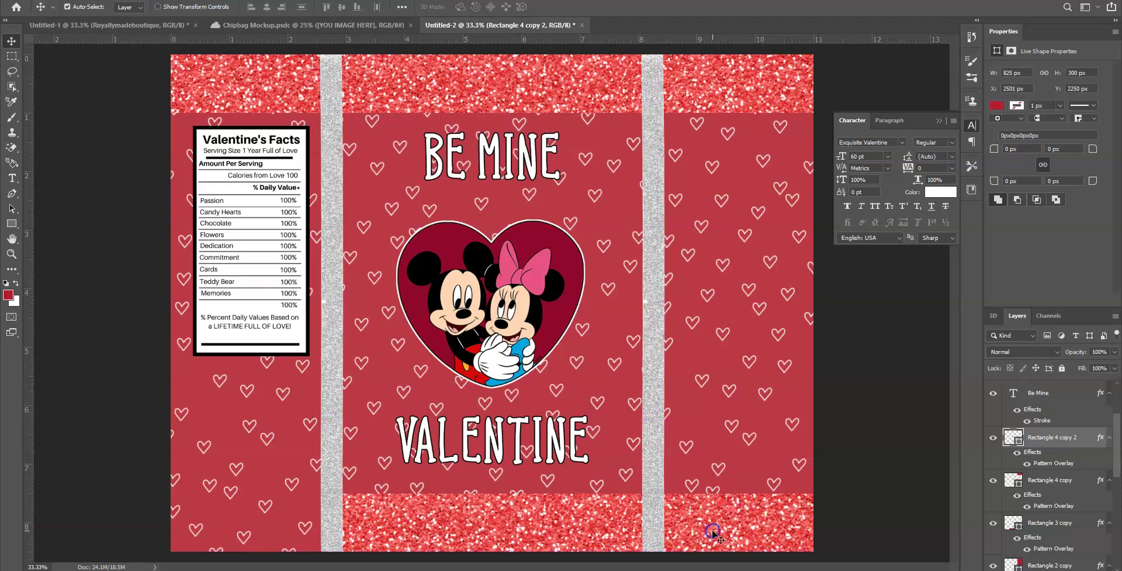
Duplicate the right panel's bottom glitter band and move the copy to the left panel's bottom edge.
click(1059, 441)
right_click(1060, 442)
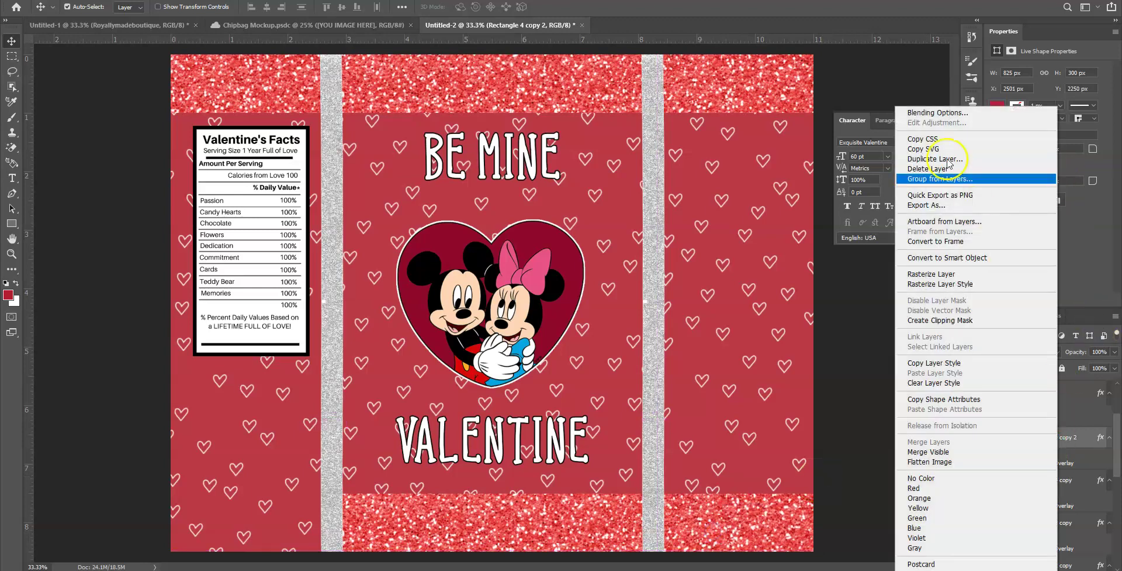
click(947, 157)
click(649, 156)
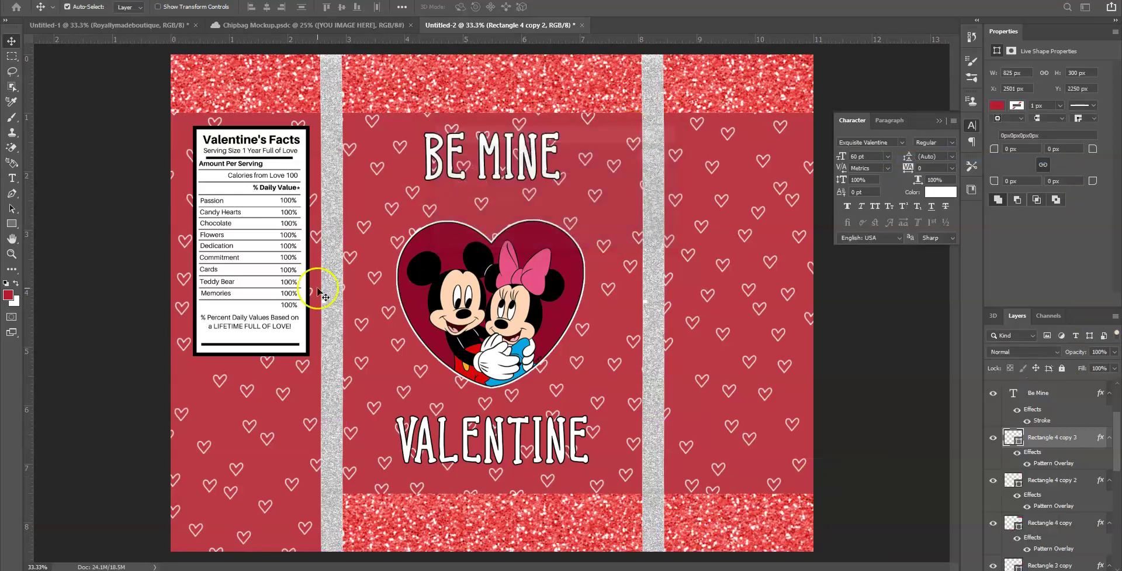
drag(526, 522, 258, 529)
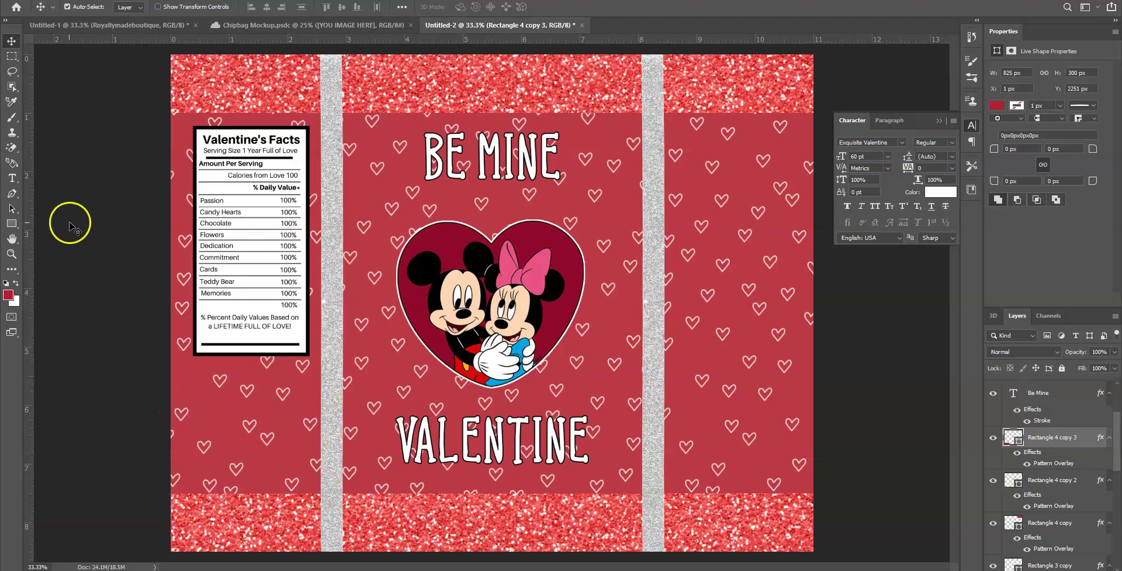
Start a text layer below the Valentine's Facts label, set to 48 pt in New Barcode Font tfb.
click(18, 183)
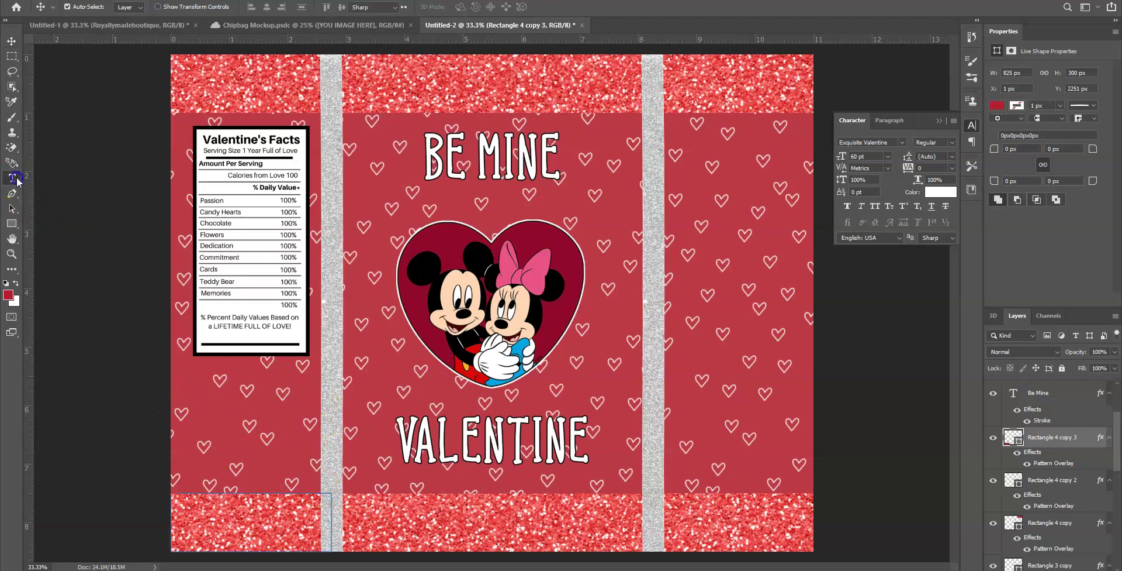
click(213, 451)
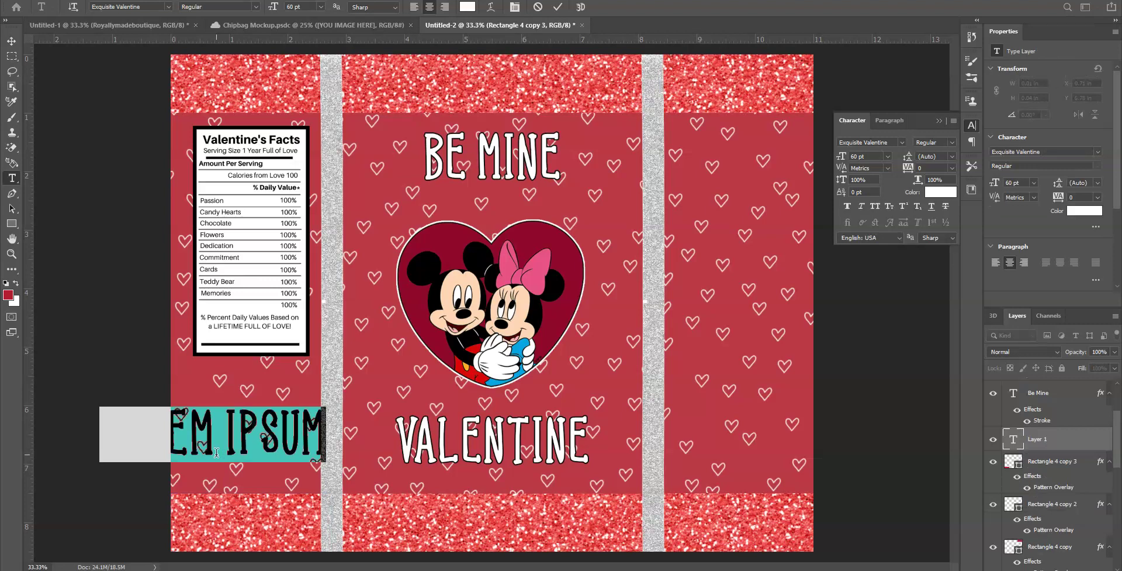
click(887, 156)
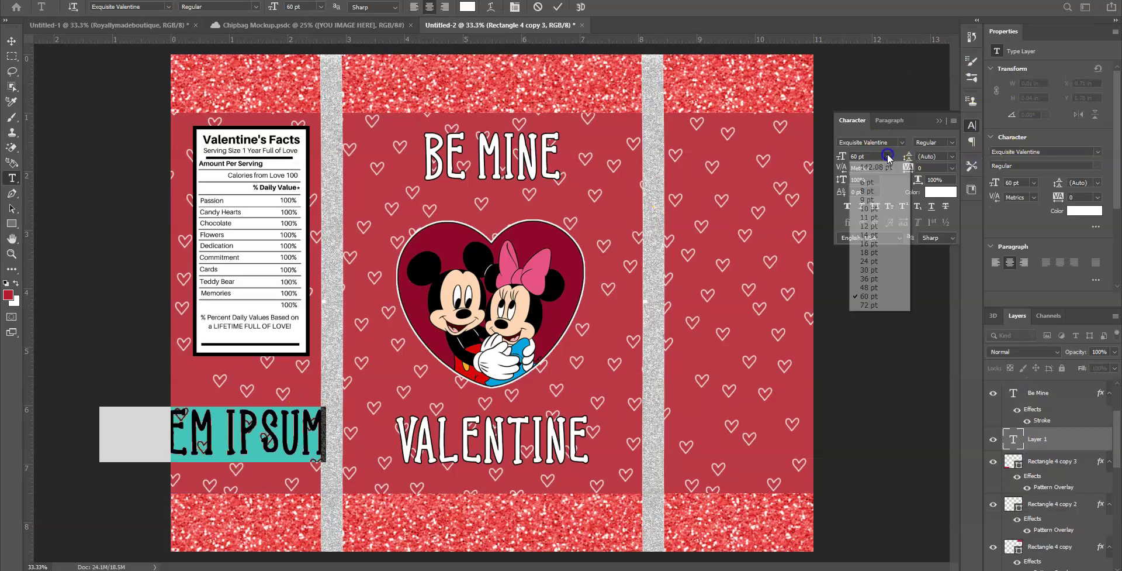
click(873, 287)
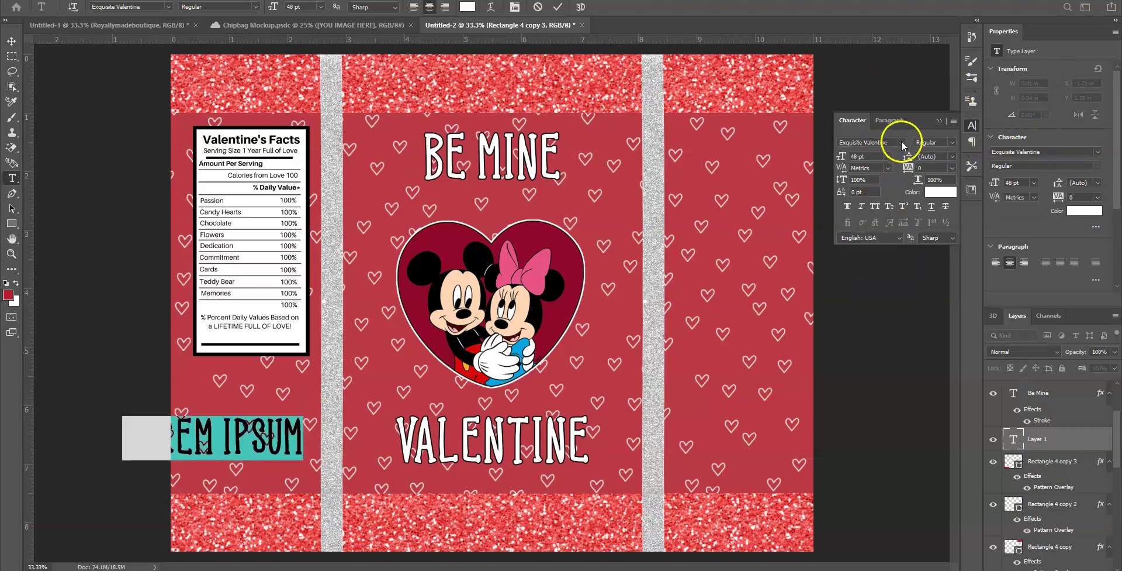
click(894, 142)
click(892, 190)
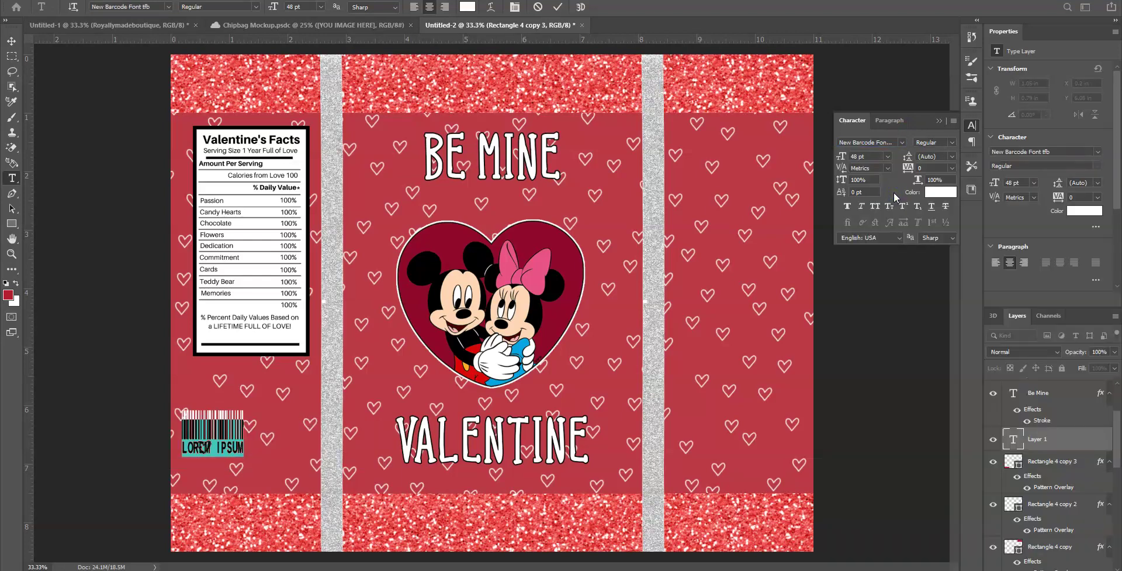
Enter "royallymadeboutique" as the barcode text and centre it beneath the Valentine's Facts label, above the bottom glitter band.
text(ROYALLY)
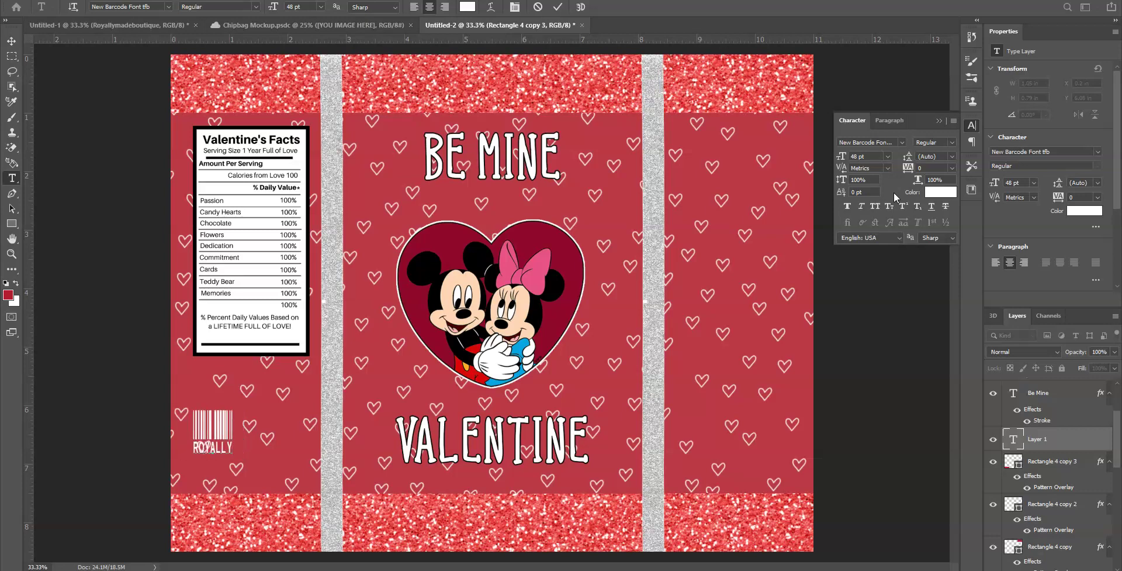
text(MADEBOUTI)
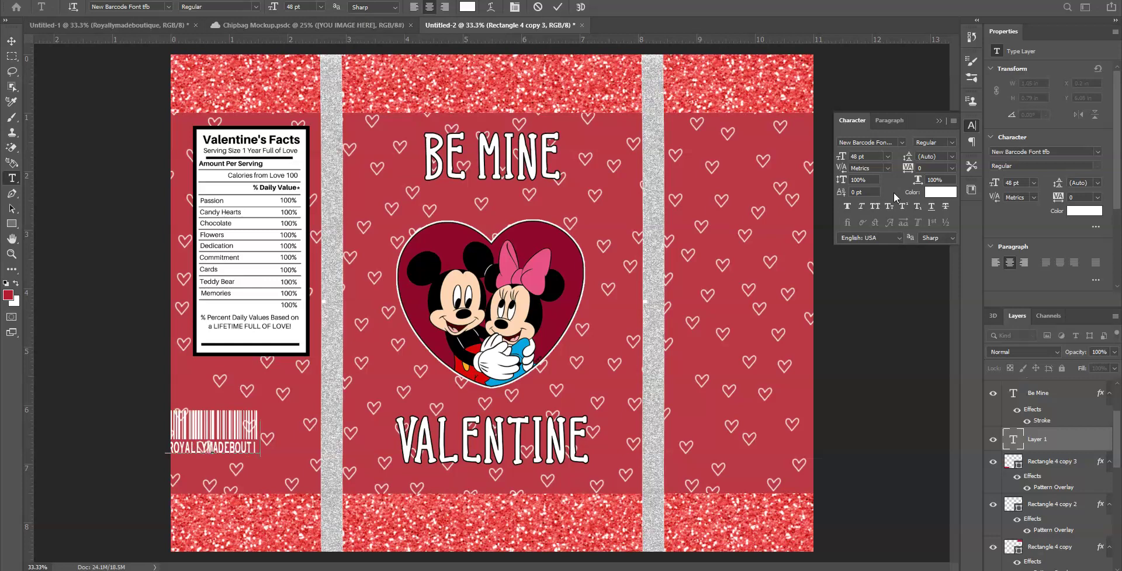
text(QUE)
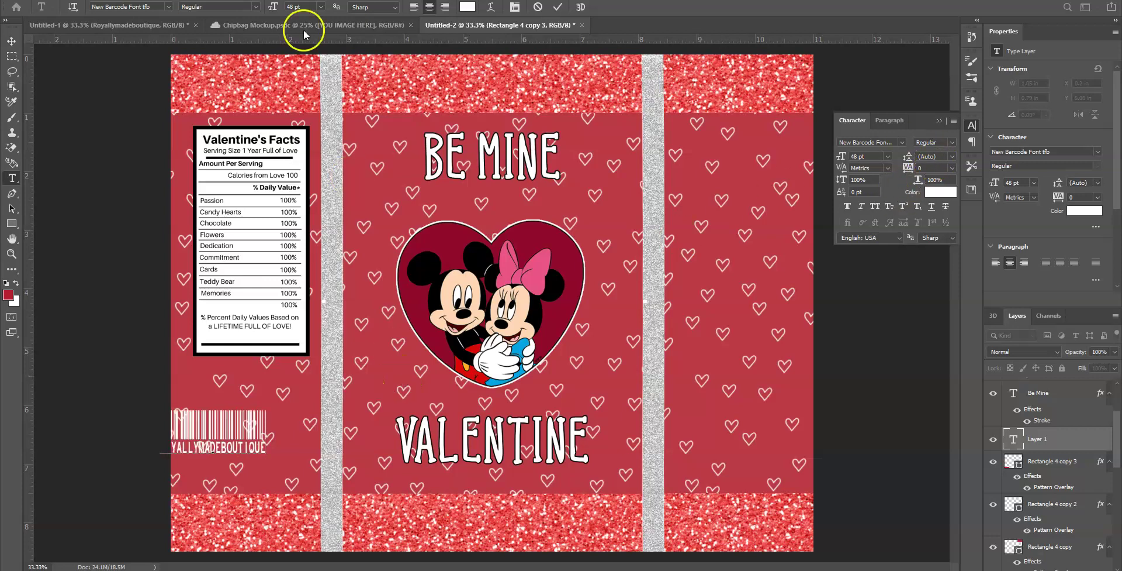
click(557, 7)
click(202, 461)
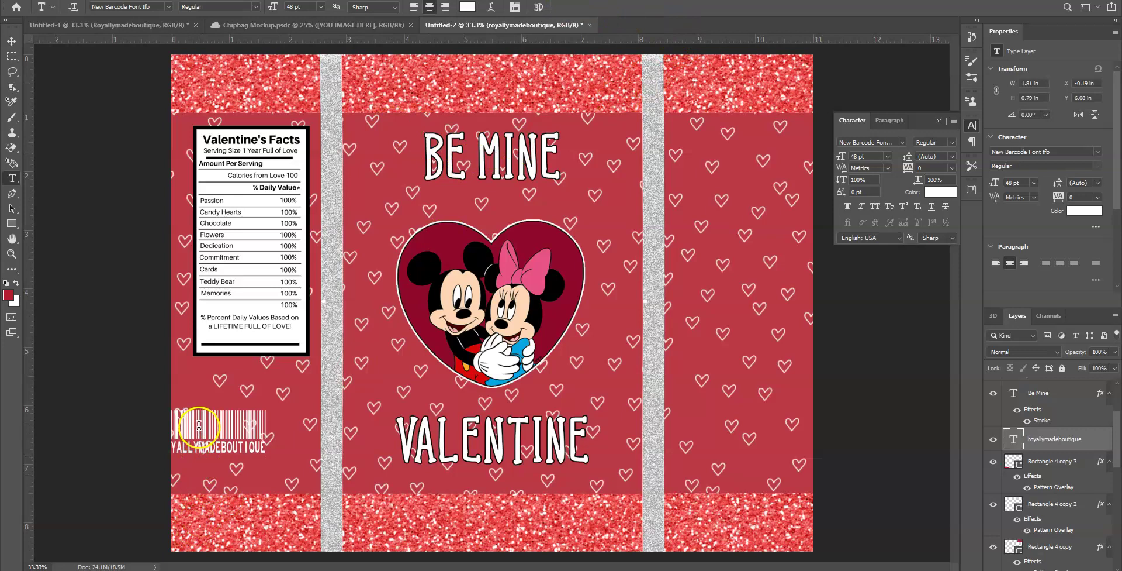
click(11, 41)
drag(215, 432, 253, 459)
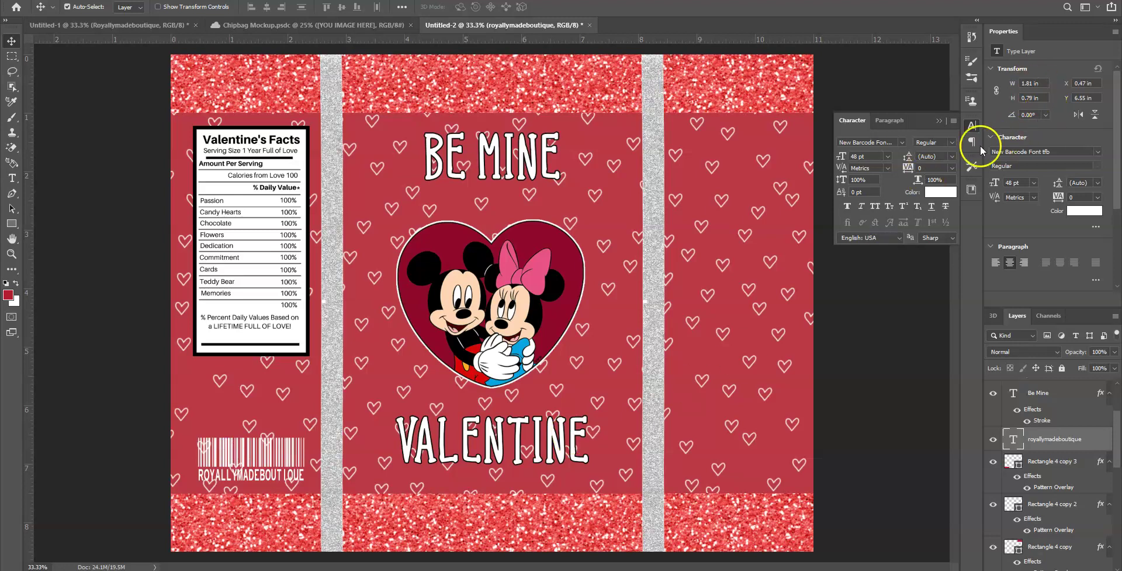
Change the barcode text colour to near-black 030303.
click(934, 197)
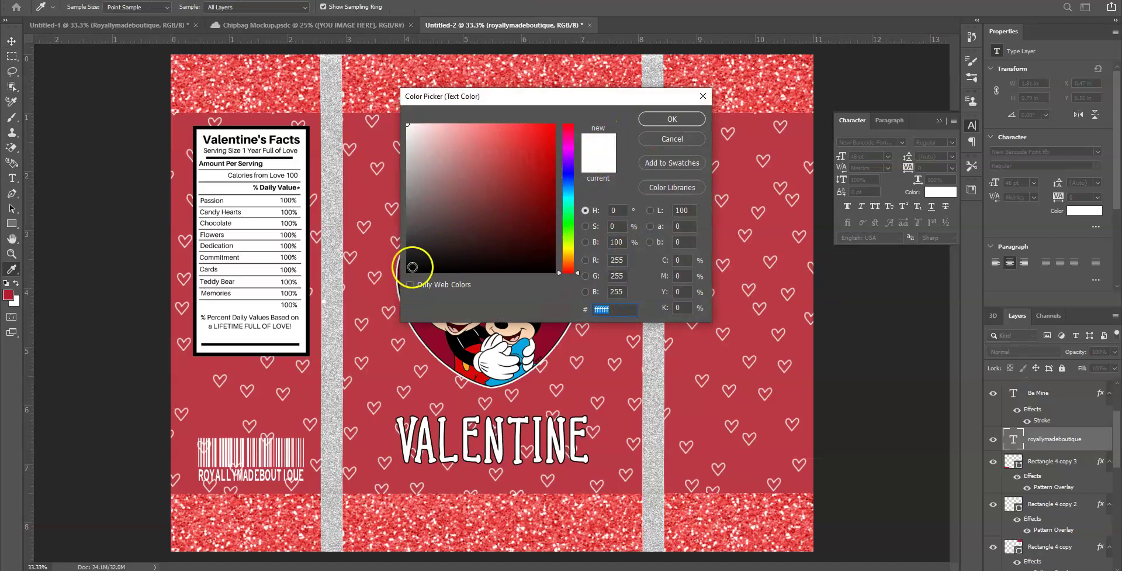
click(410, 271)
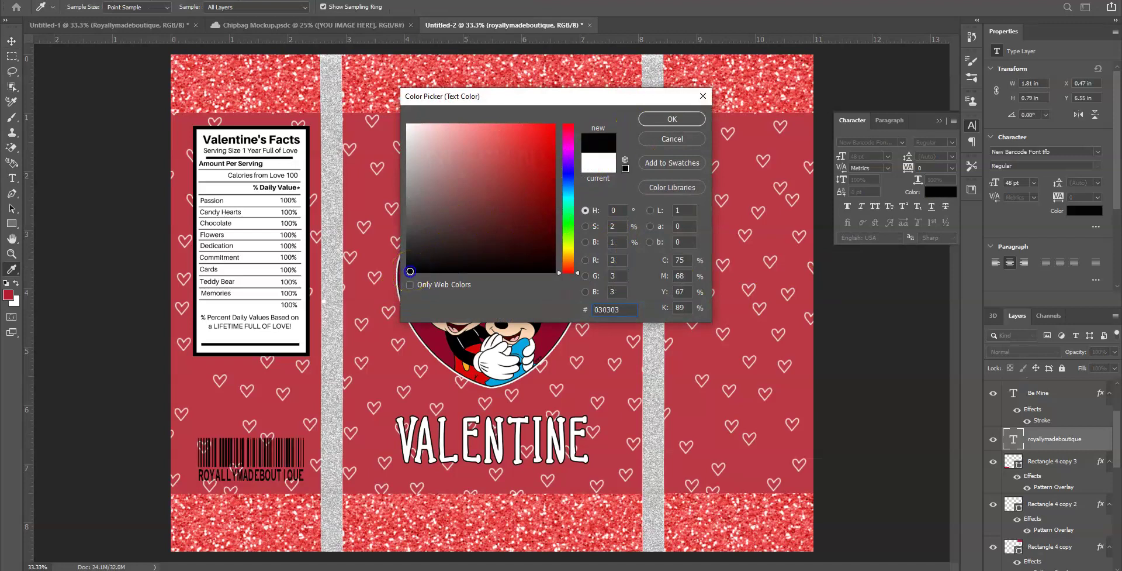
click(681, 118)
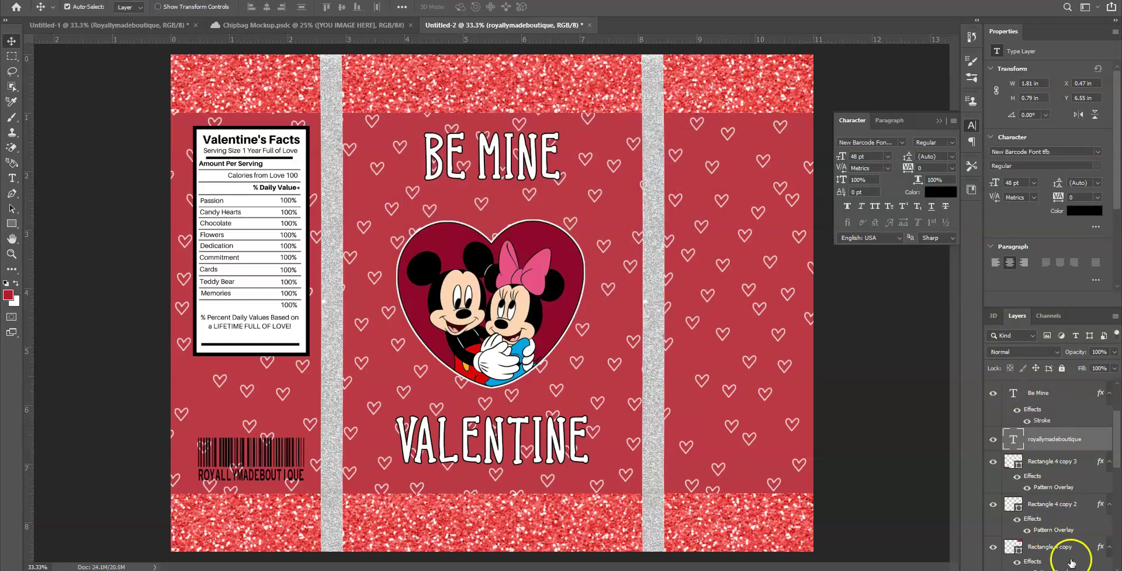
Add a white 6 px outside stroke to the royallymadeboutique barcode text.
right_click(1017, 467)
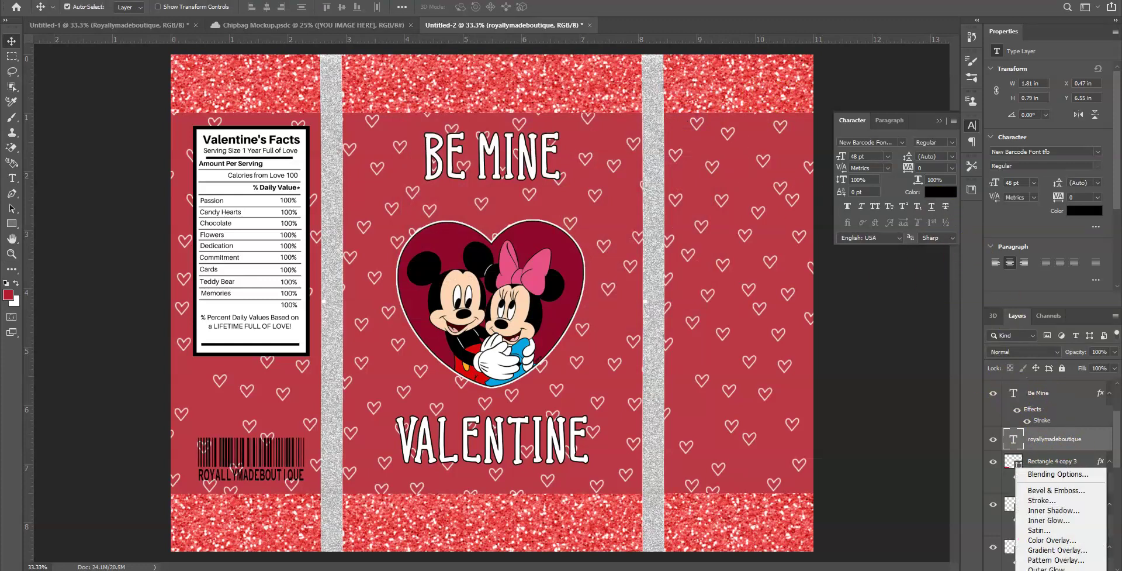
click(1047, 504)
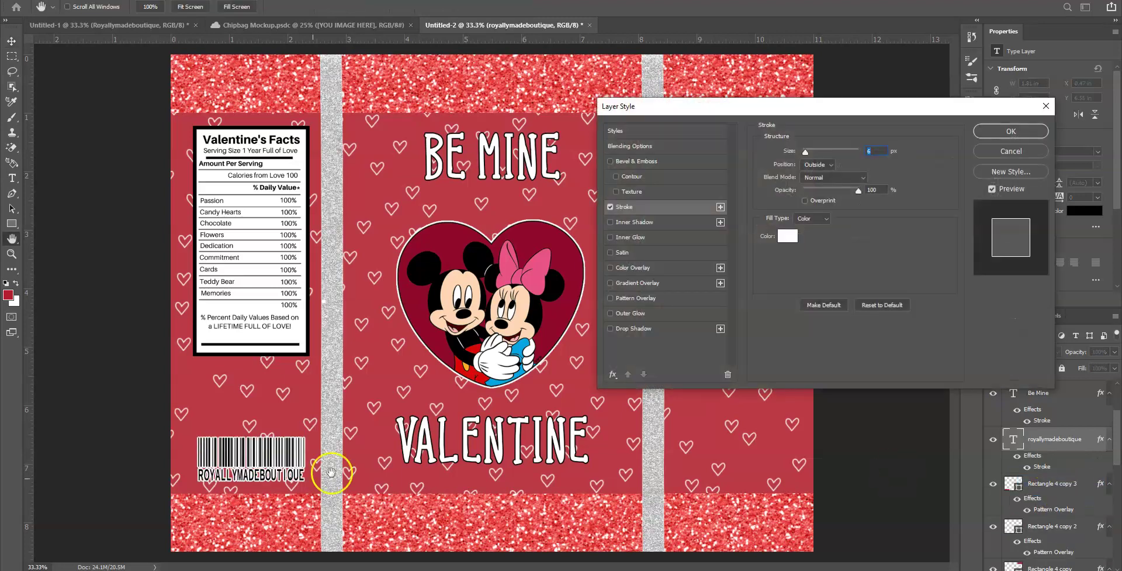
click(1011, 131)
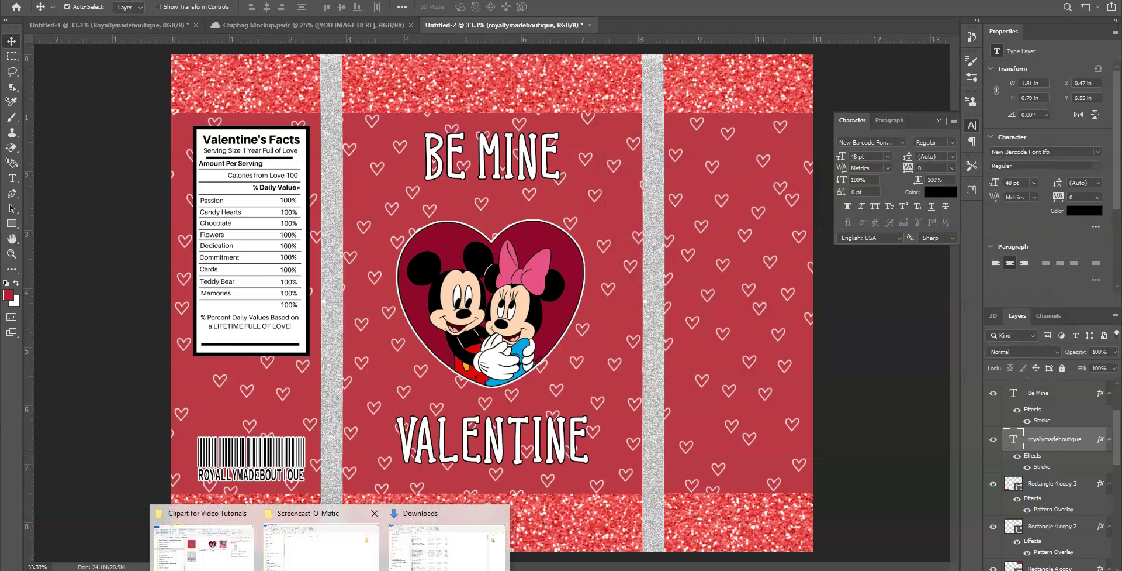
Place the qr-code (1) image from the Clipart for Video Tutorials folder into the wrapper design.
click(228, 529)
drag(905, 214, 393, 314)
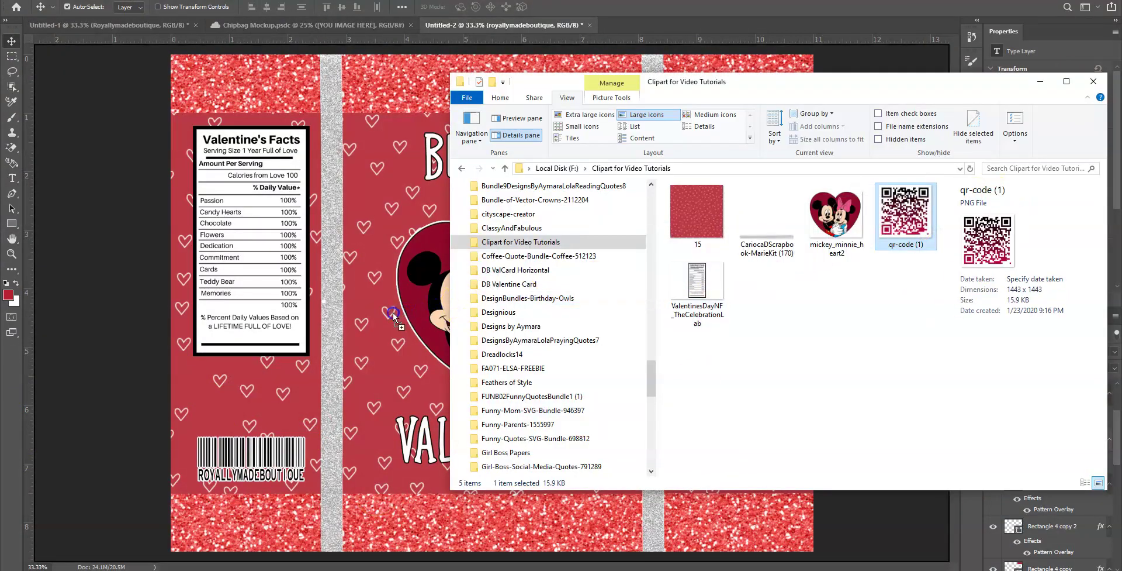
drag(252, 399, 251, 400)
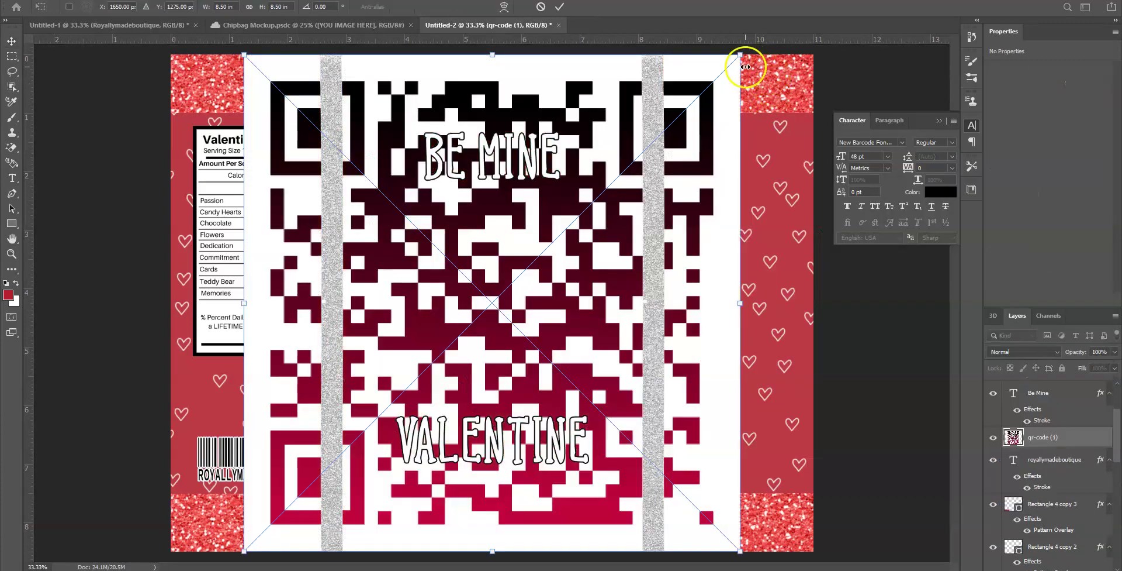
Scale the QR code to about 0.96 in square and place it between the Valentine's Facts label and the barcode.
drag(740, 54, 483, 219)
click(40, 0)
click(58, 5)
click(249, 7)
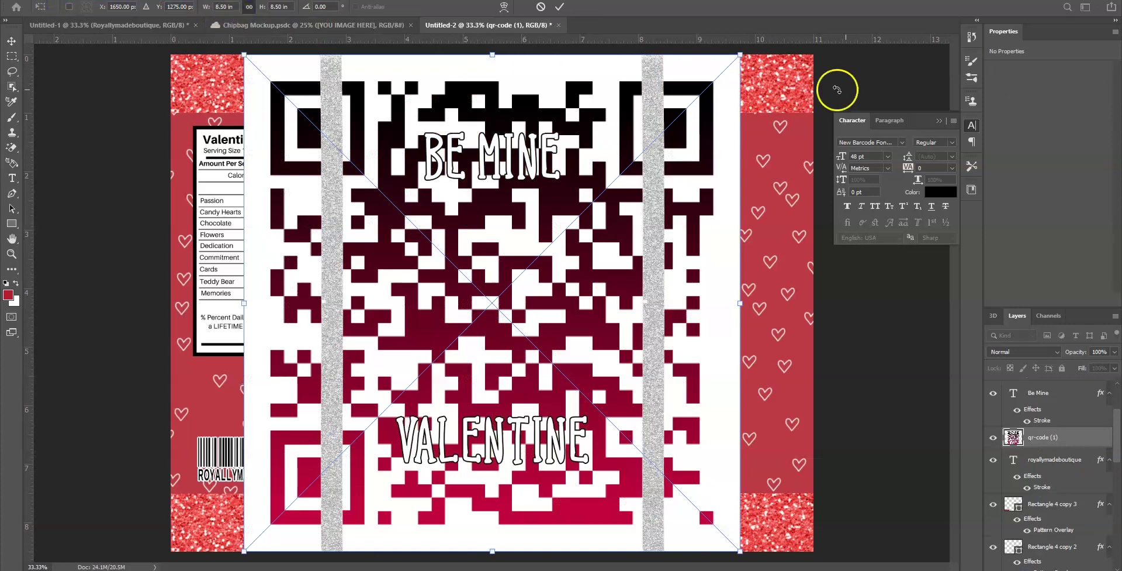
drag(739, 56, 288, 452)
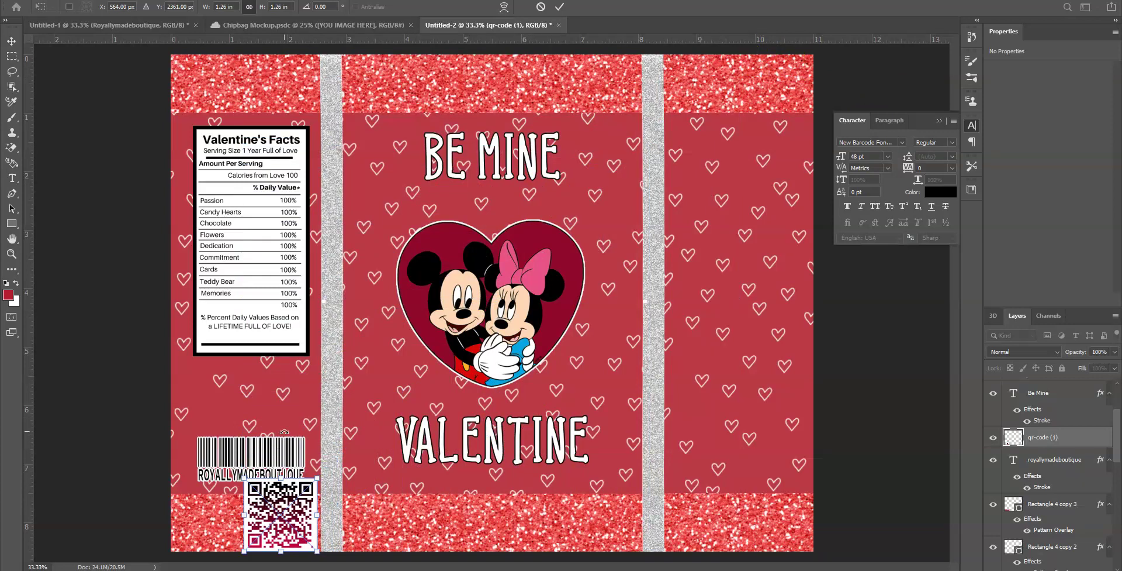
drag(278, 508, 254, 384)
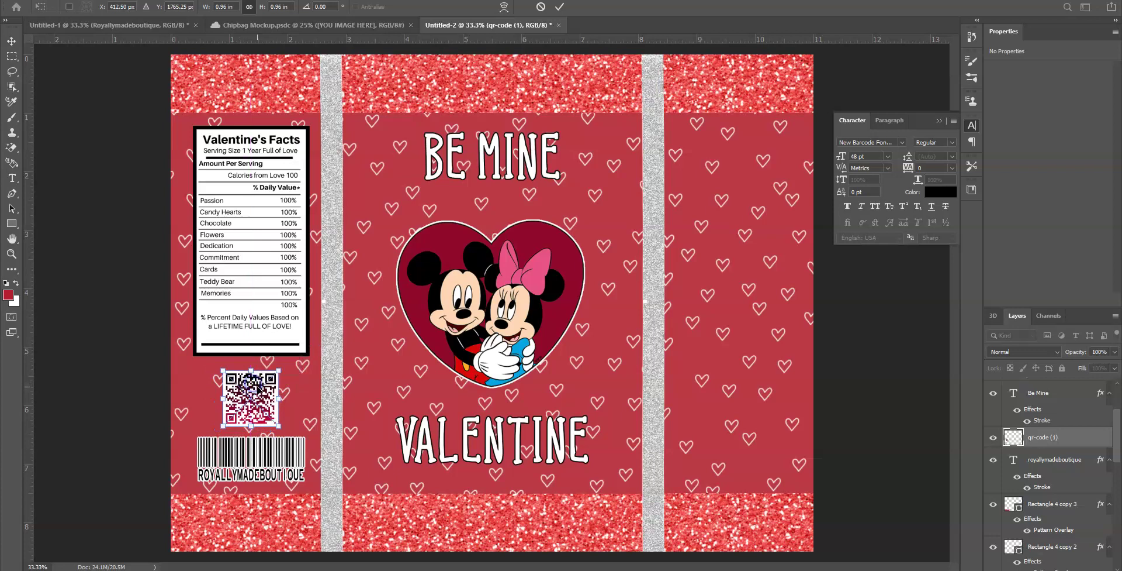
click(560, 7)
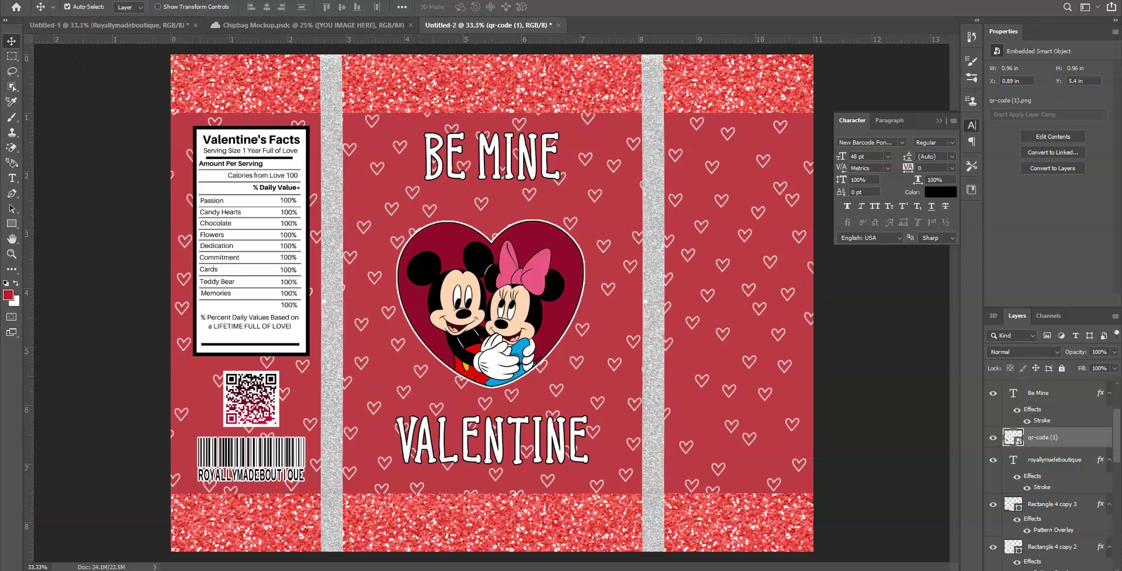
Start saving a copy of the design on the computer in Photoshop PDF format.
key(alt+f)
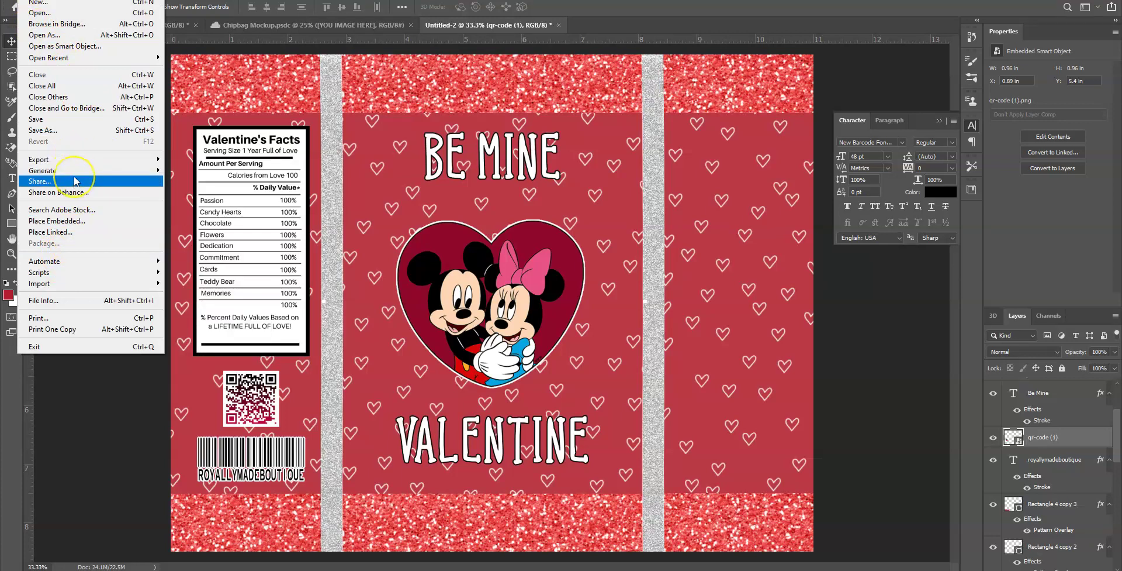
click(66, 133)
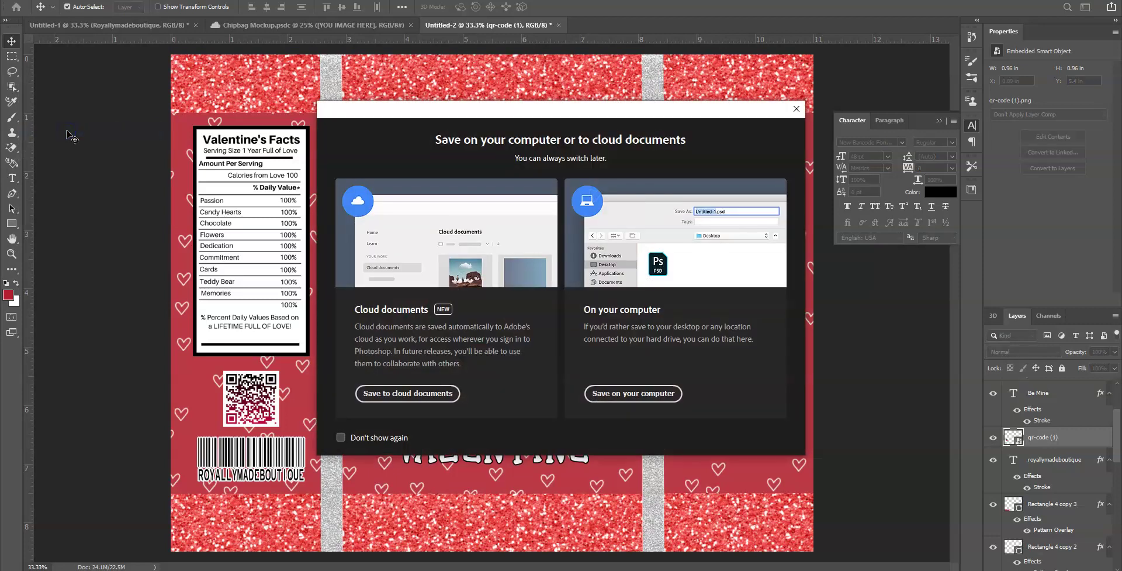
click(608, 402)
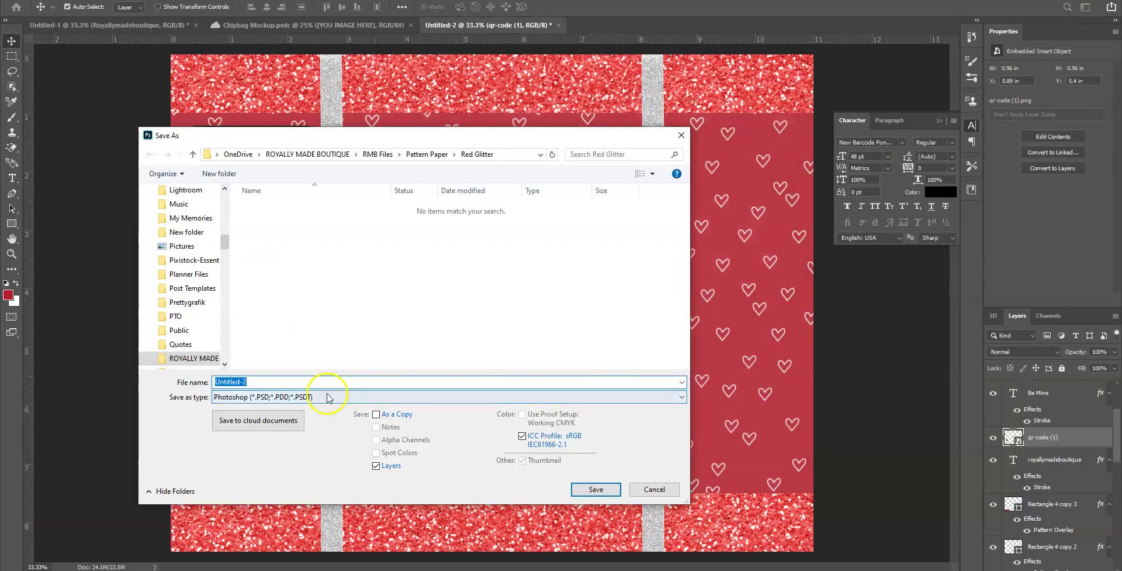
click(304, 397)
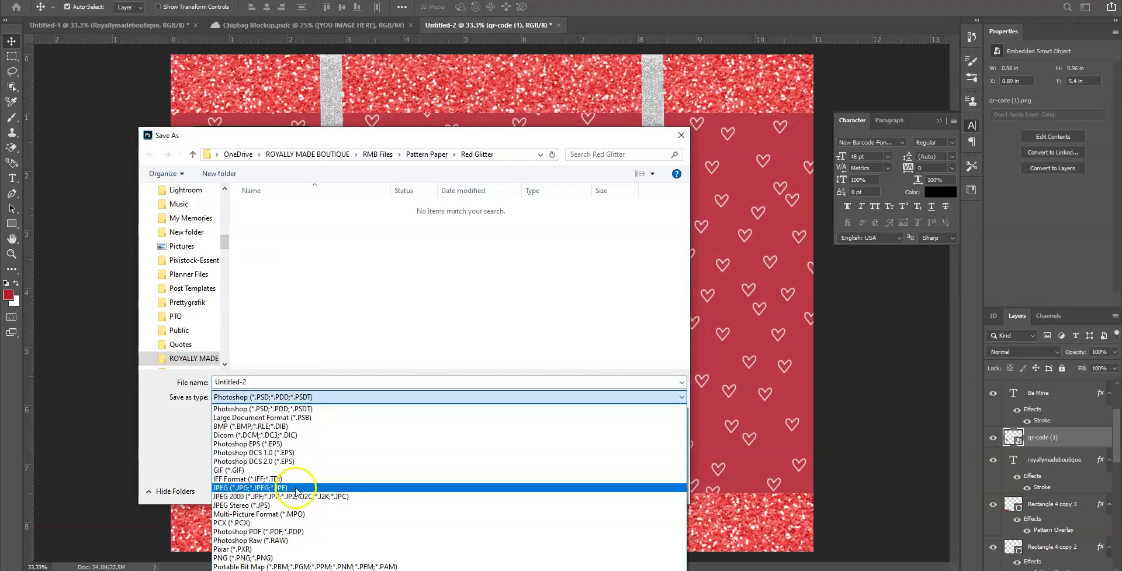
click(263, 531)
Set the save location to OneDrive > Etsy Shop Products > Valentine 2020 and reuse the file name "Style 1 V-Day Chip Bag".
click(286, 157)
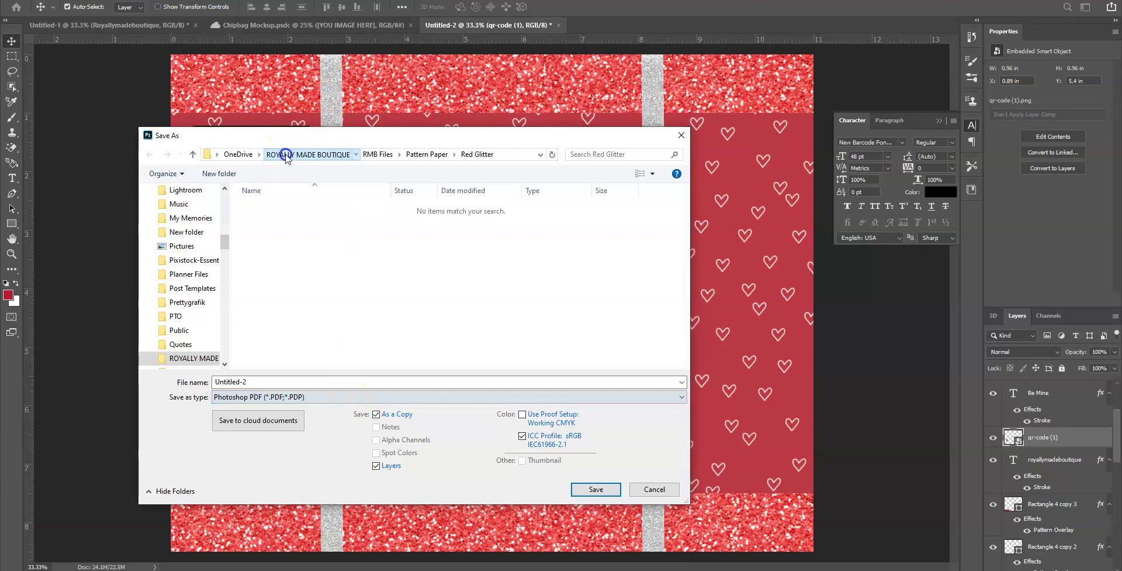
click(238, 154)
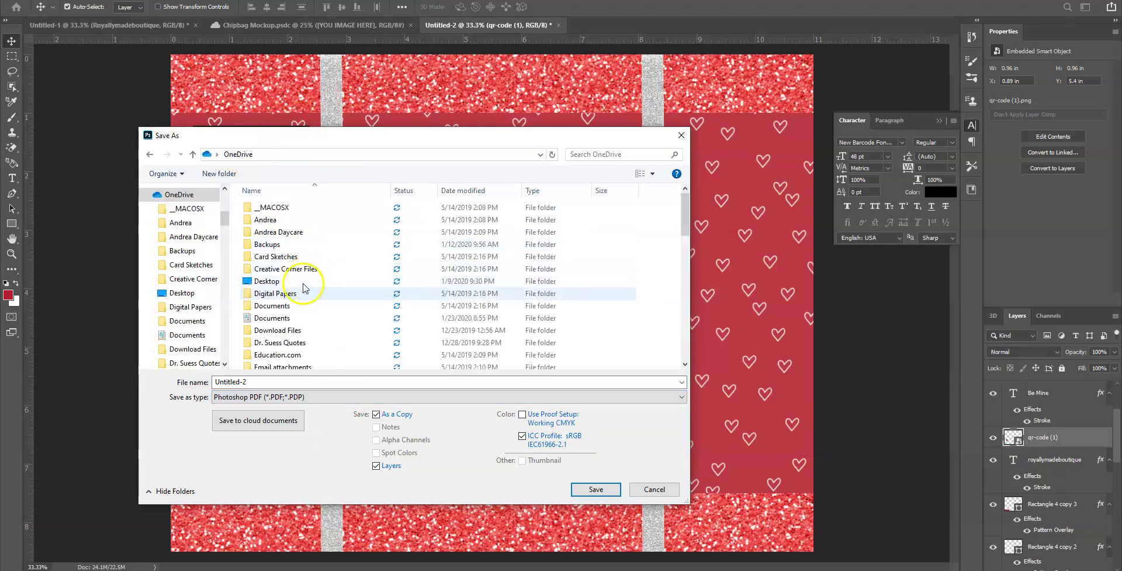
scroll(301, 328, down, 2)
click(298, 314)
double_click(256, 381)
click(288, 221)
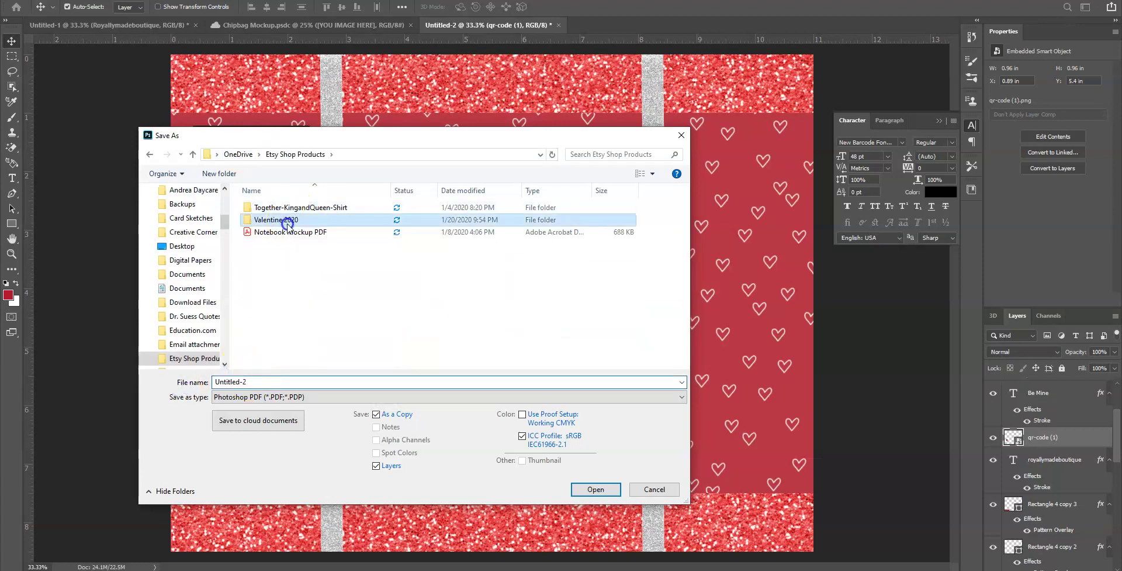
click(288, 222)
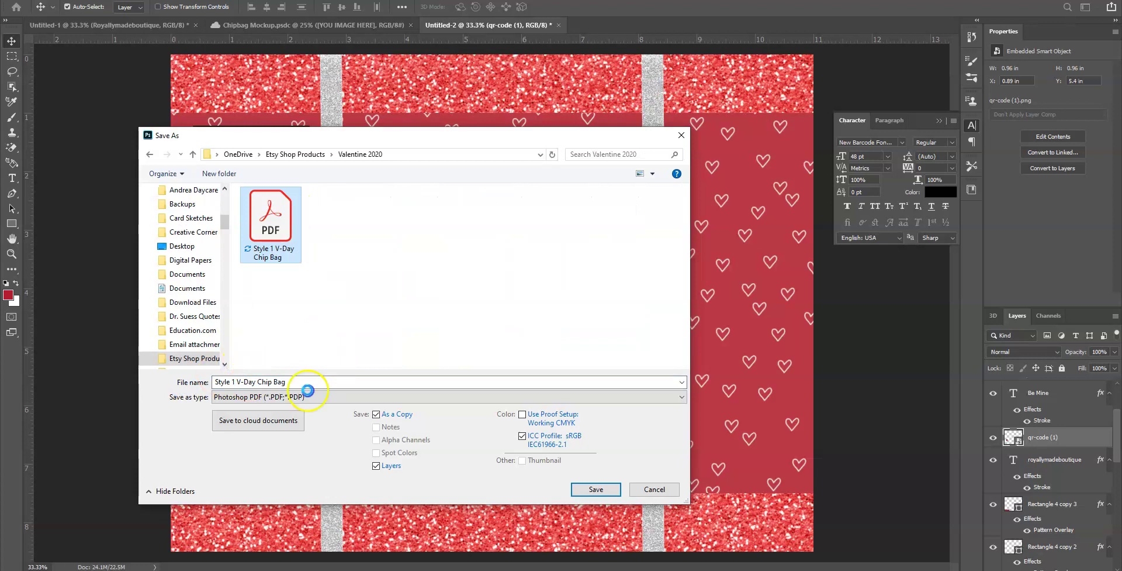
Decline replacing the existing PDF and remove the number 1 from the file name "Style 1 V-Day Chip Bag".
key(Return)
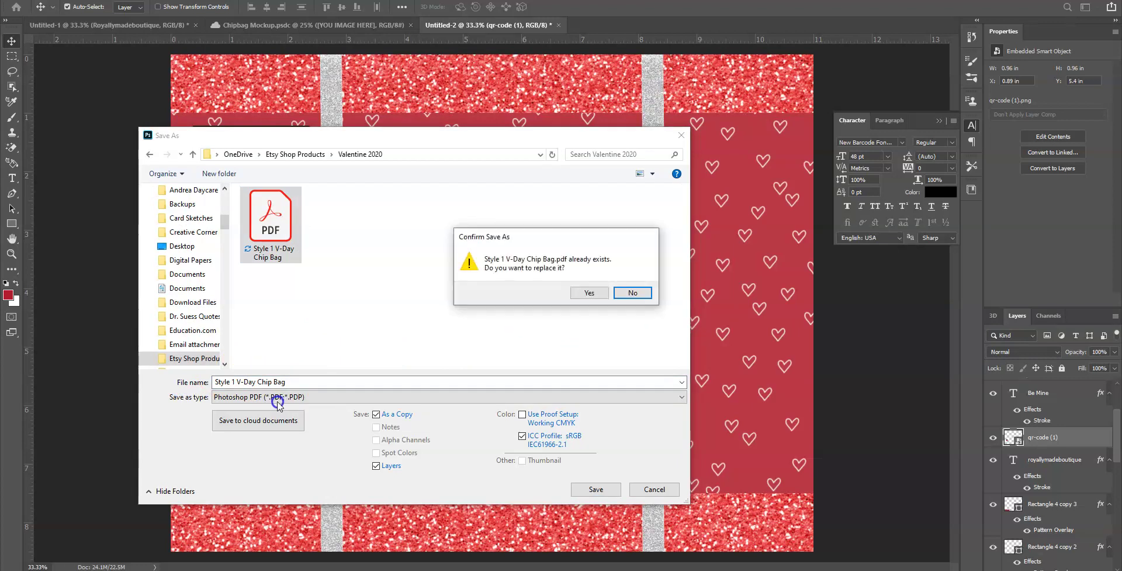
click(625, 293)
click(220, 383)
click(232, 381)
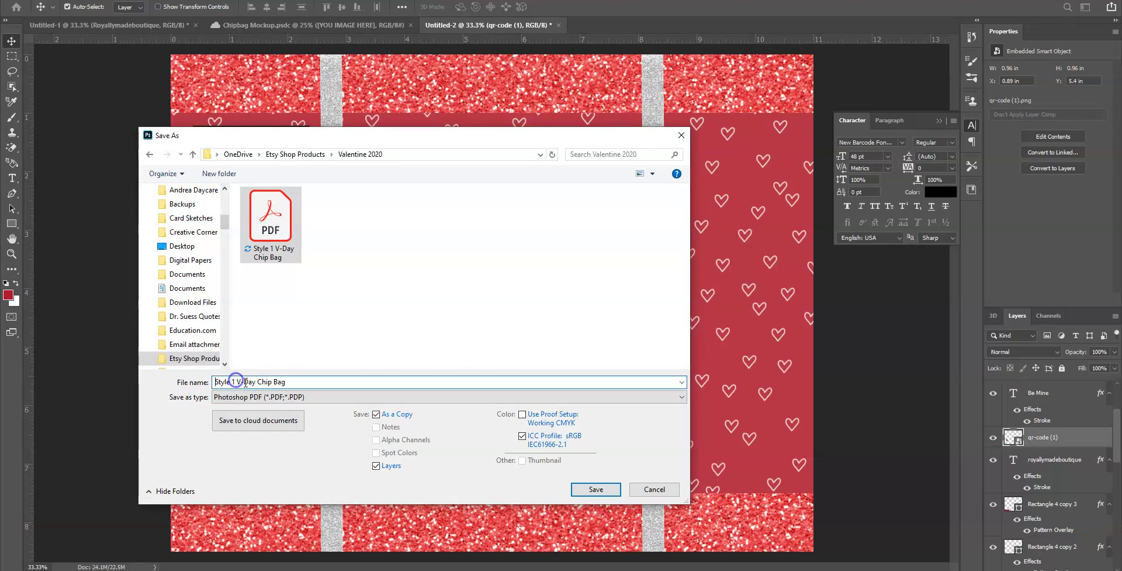
click(300, 387)
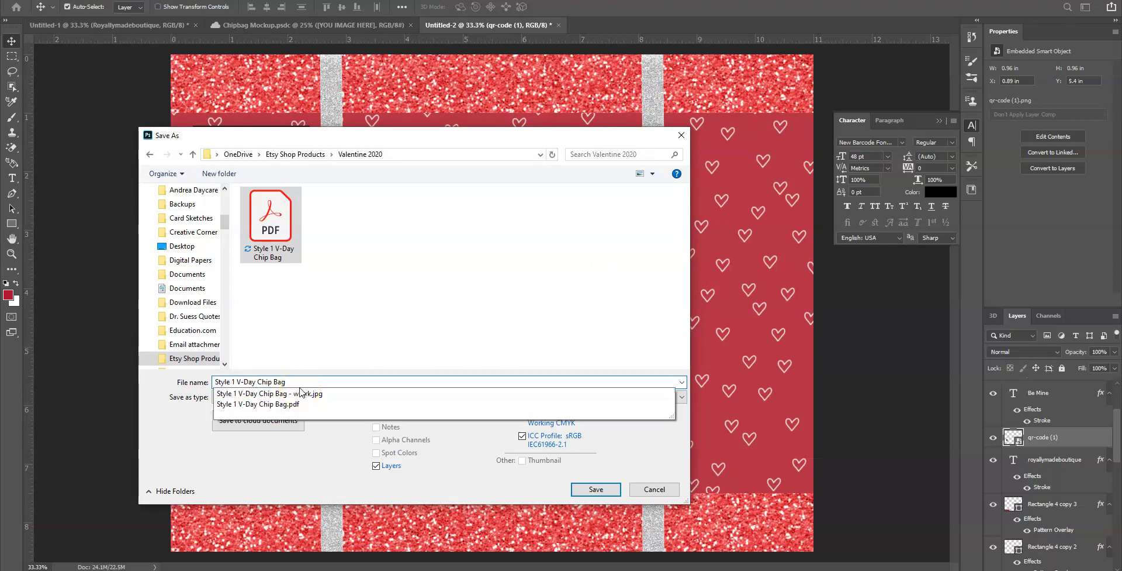
click(300, 388)
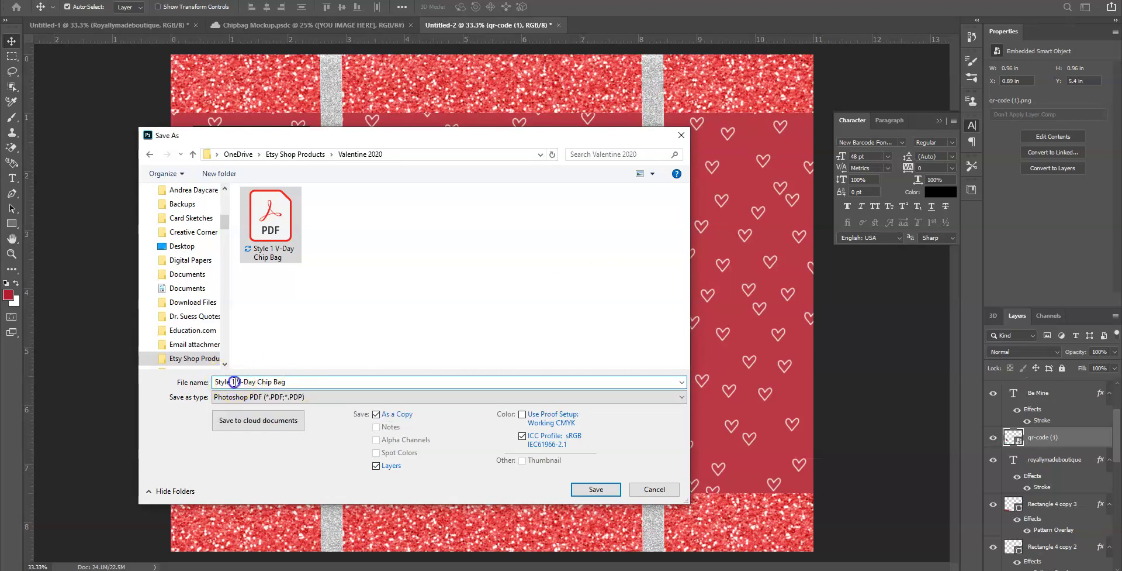
key(Delete)
key(Delete)
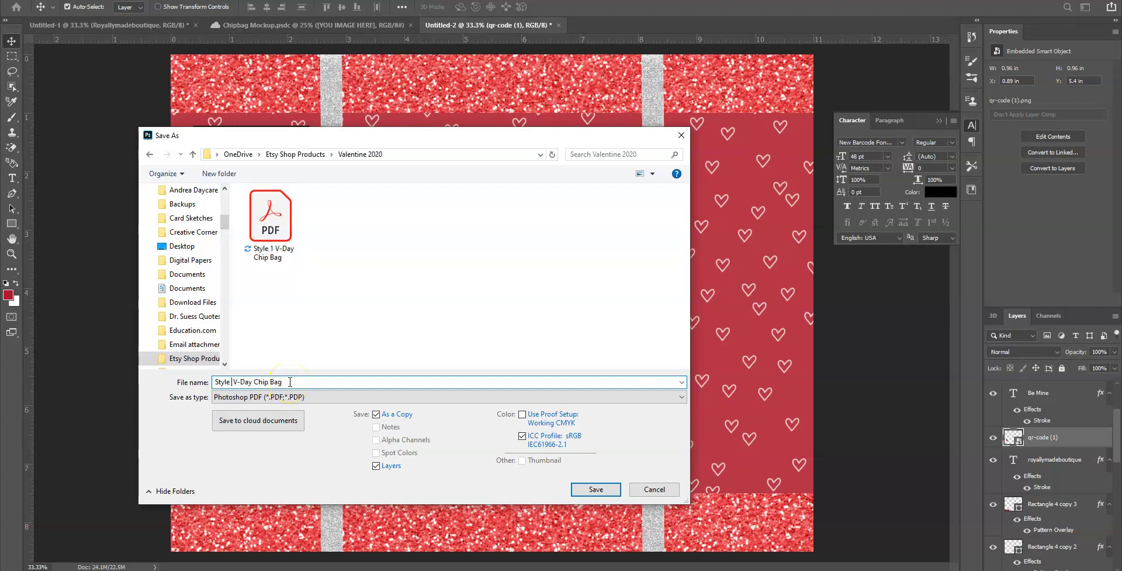
Save the design as a PDF, accepting the notice about the Adobe PDF settings.
click(597, 489)
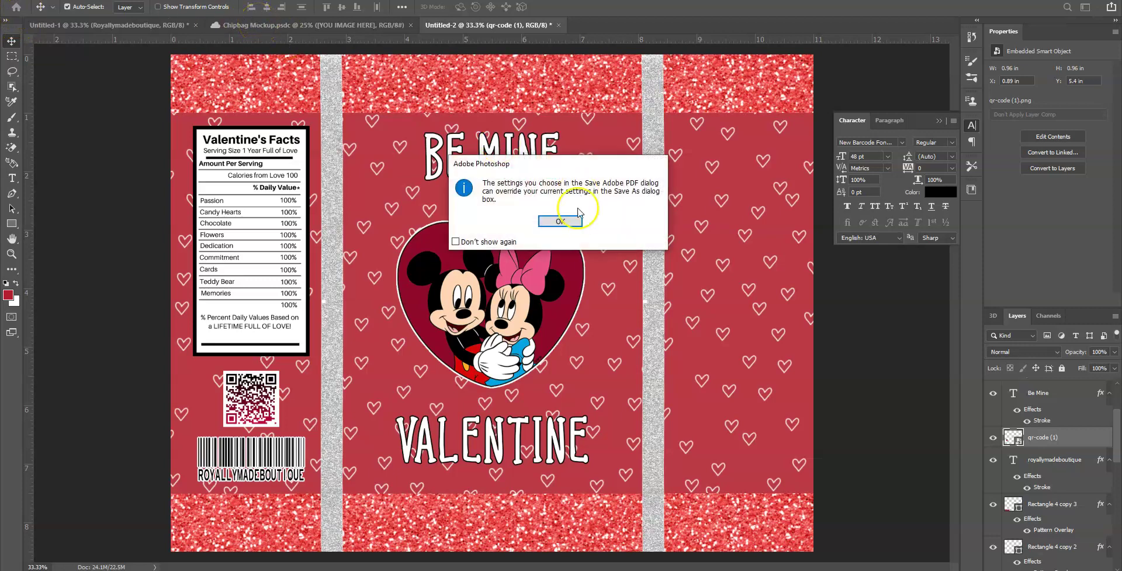
click(572, 221)
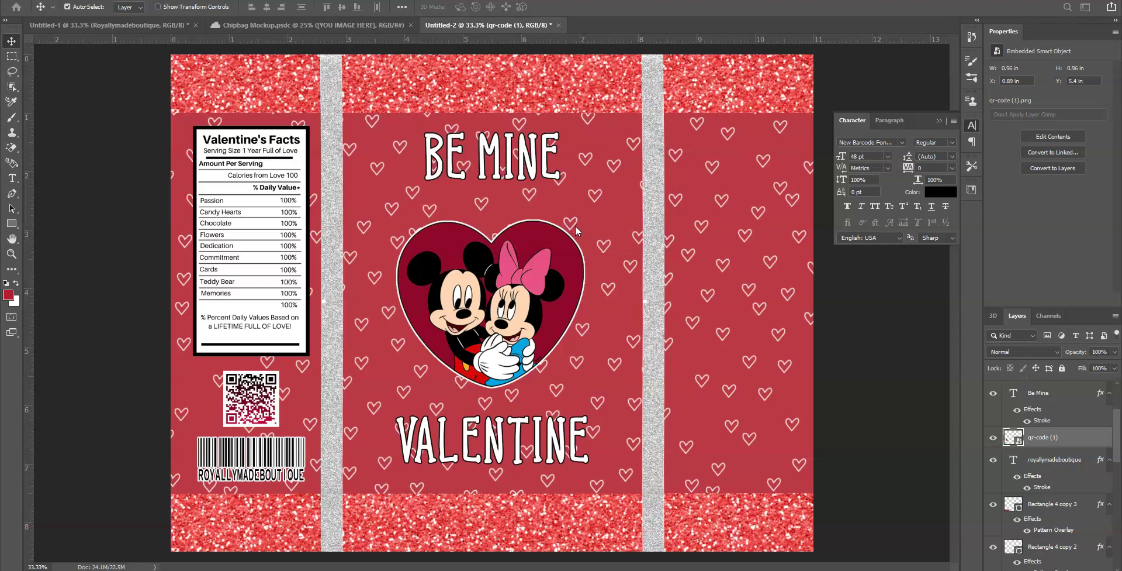
click(465, 197)
click(484, 228)
click(676, 370)
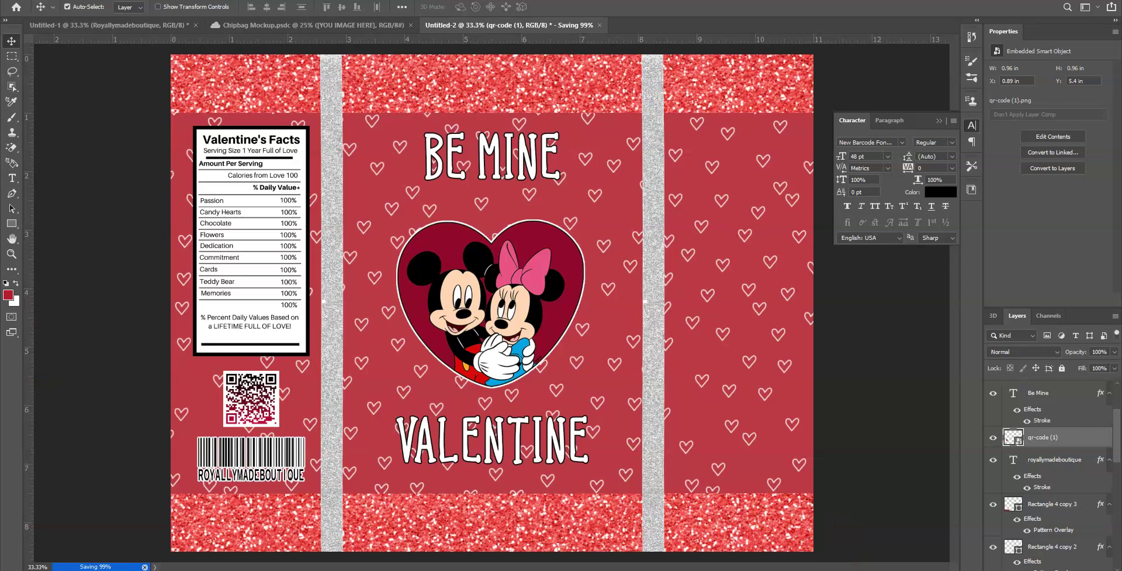
Open the print settings for the wrapper and choose the landscape layout.
key(alt+f)
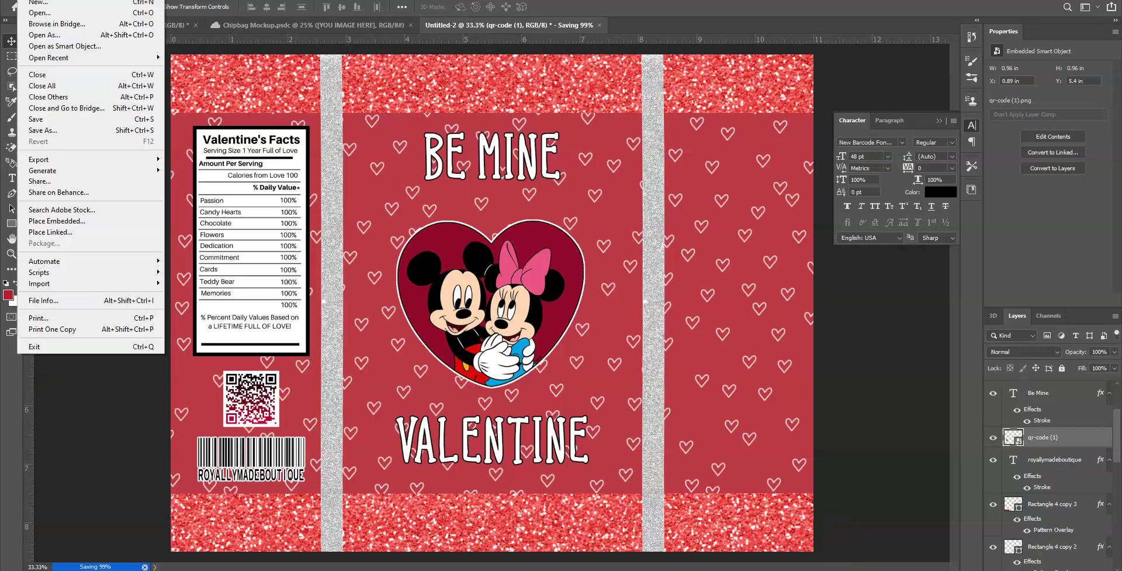
click(78, 317)
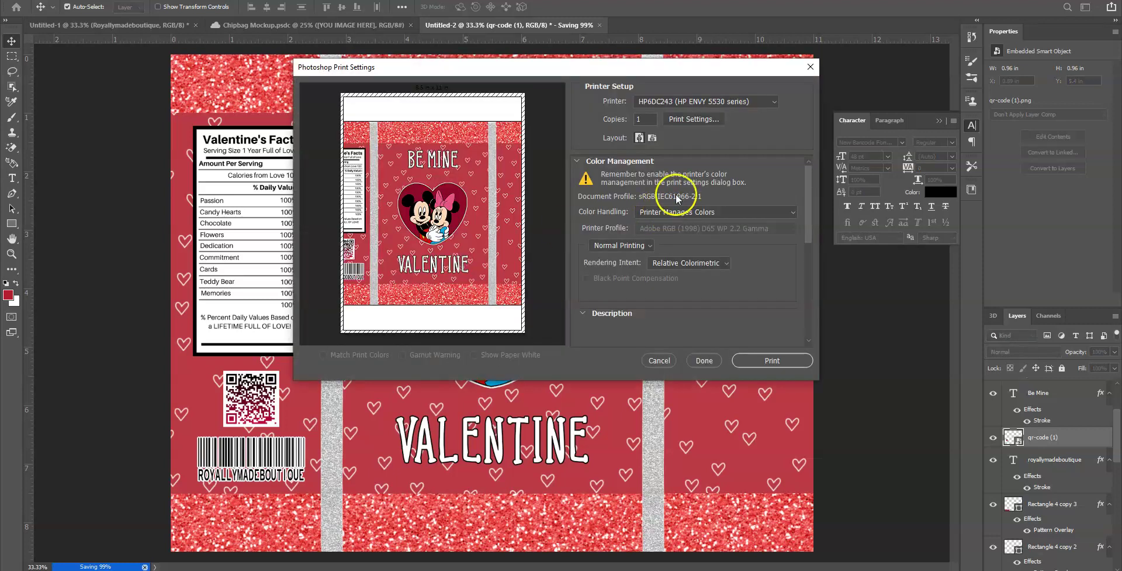
click(653, 138)
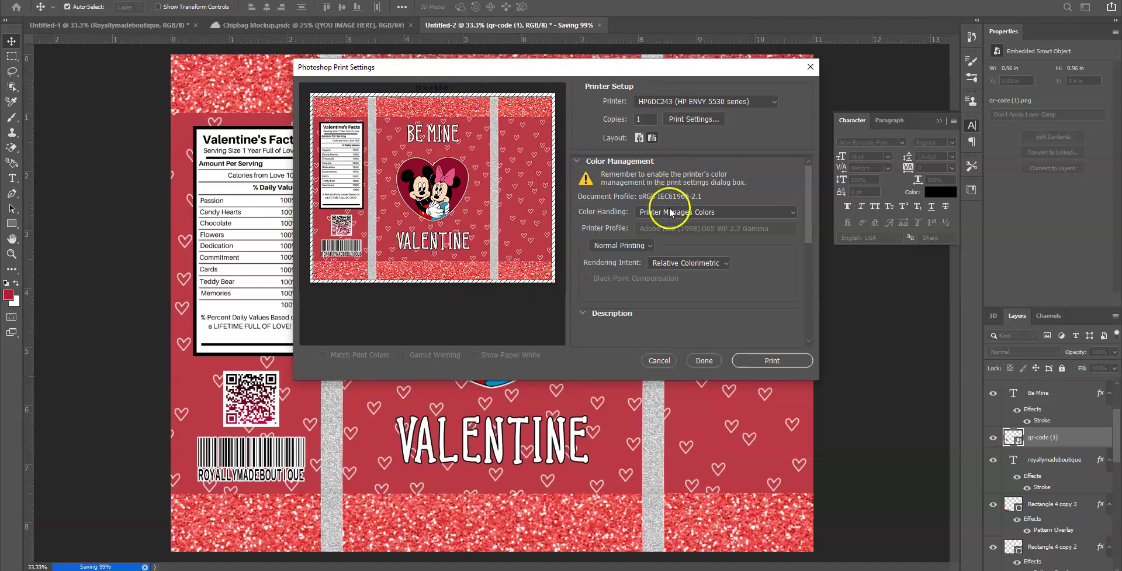
Turn borderless printing on in the HP ENVY 5530 printer settings, check the print preview and leave without printing.
click(703, 121)
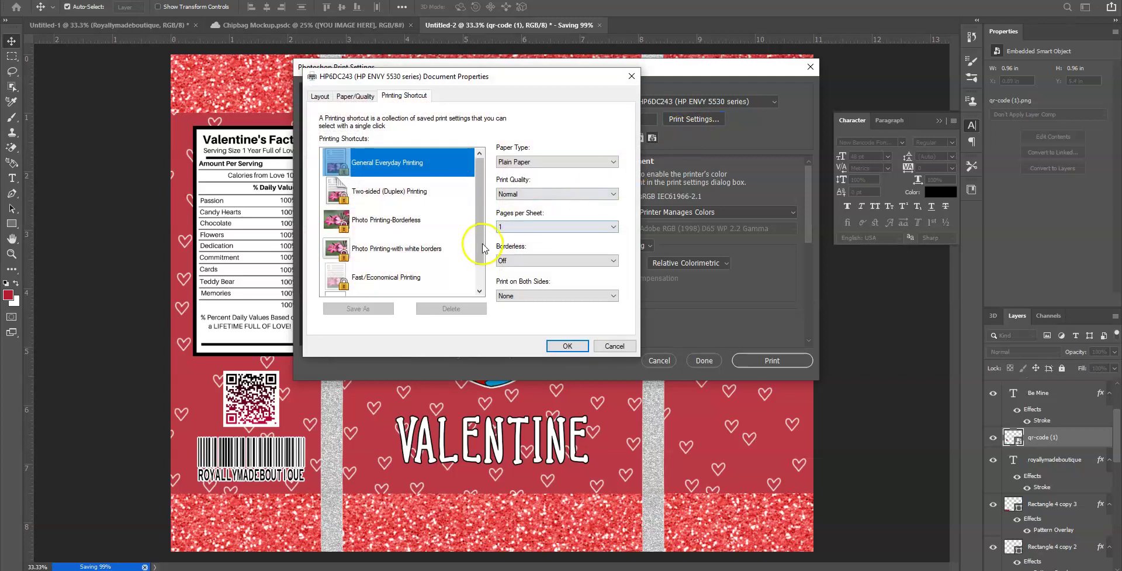
click(525, 260)
click(525, 276)
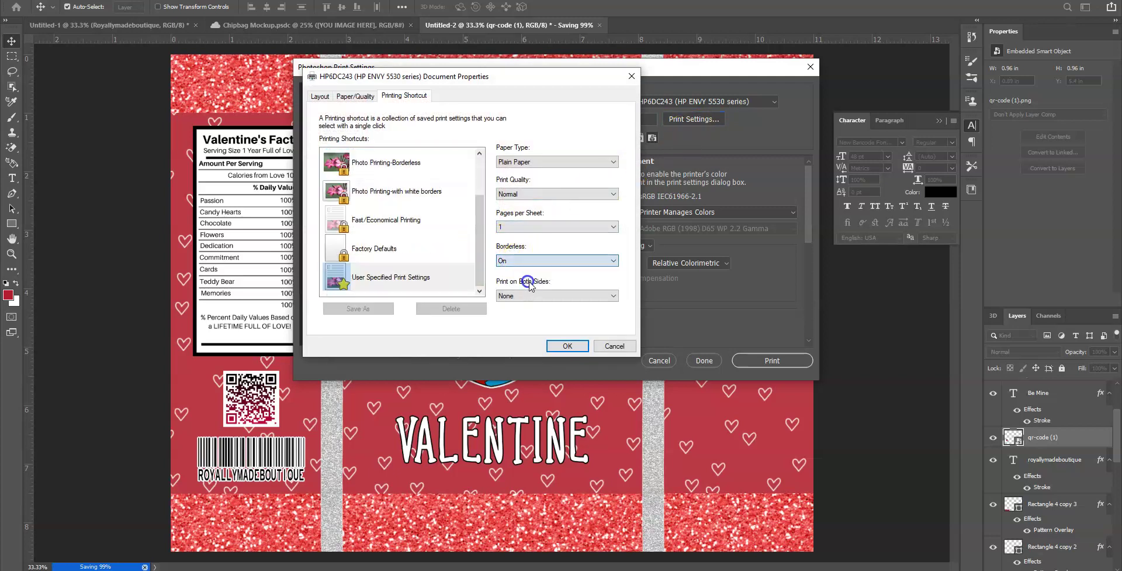
click(576, 344)
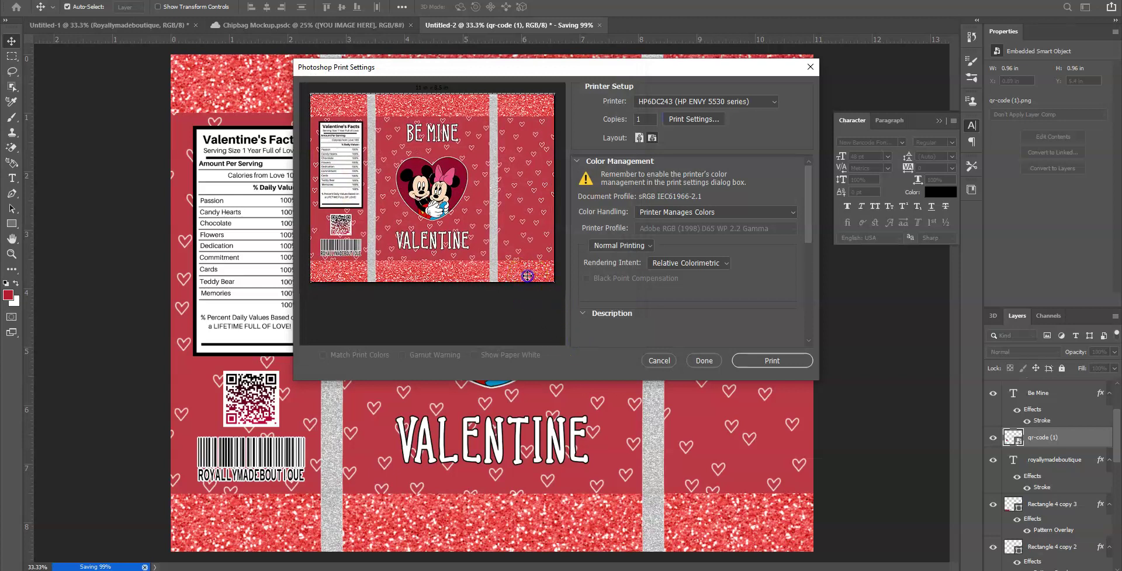
mouse_move(527, 276)
mouse_down()
mouse_move(333, 272)
mouse_move(527, 275)
mouse_up()
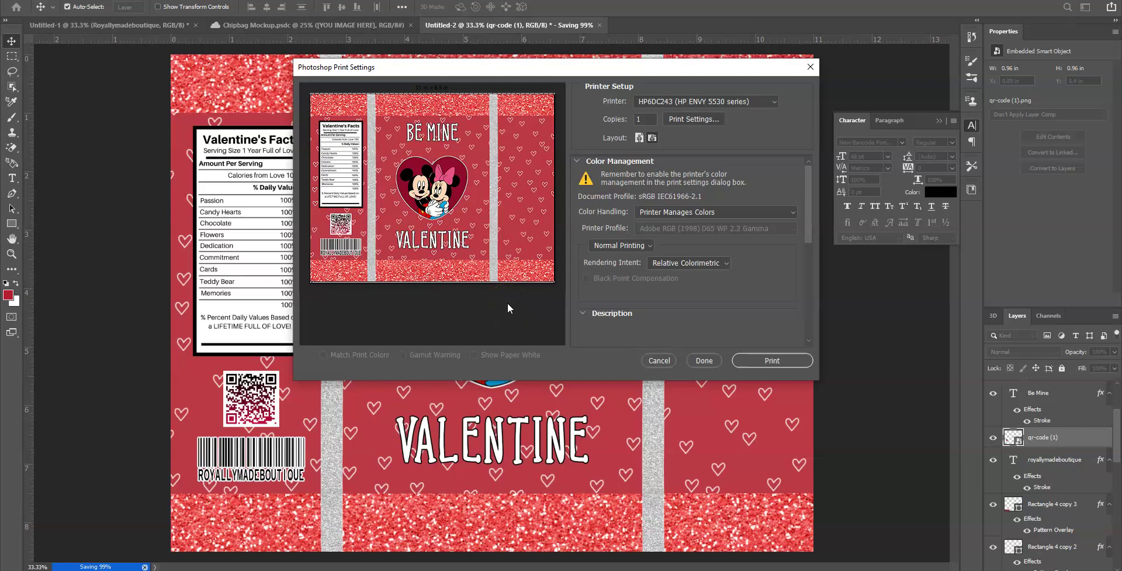
click(657, 359)
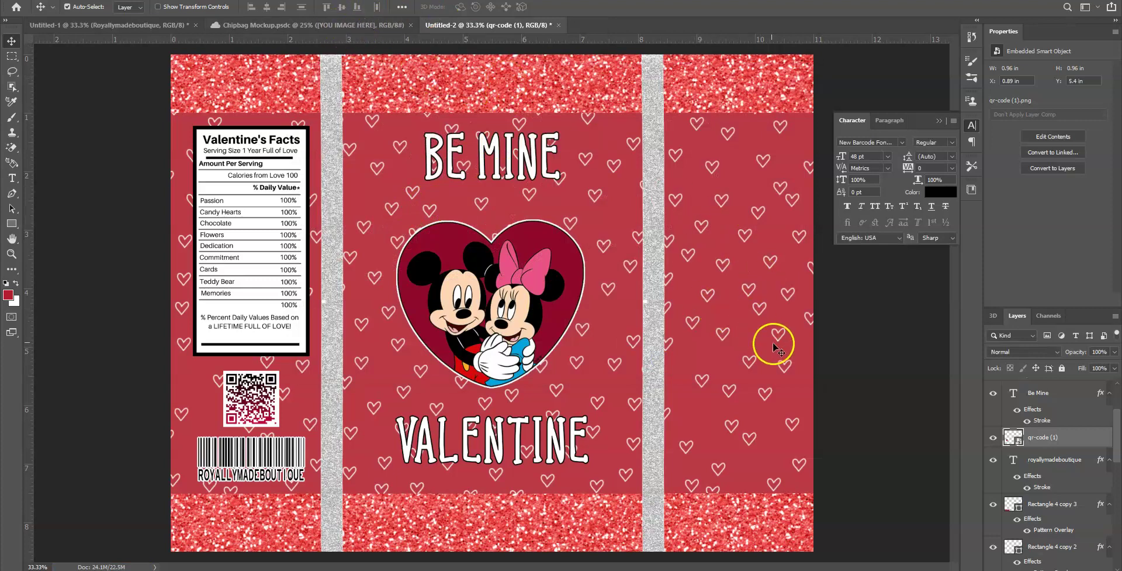
Switch to the Chipbag Mockup document and open the contents of its [YOUR IMAGE HERE] smart object.
click(302, 26)
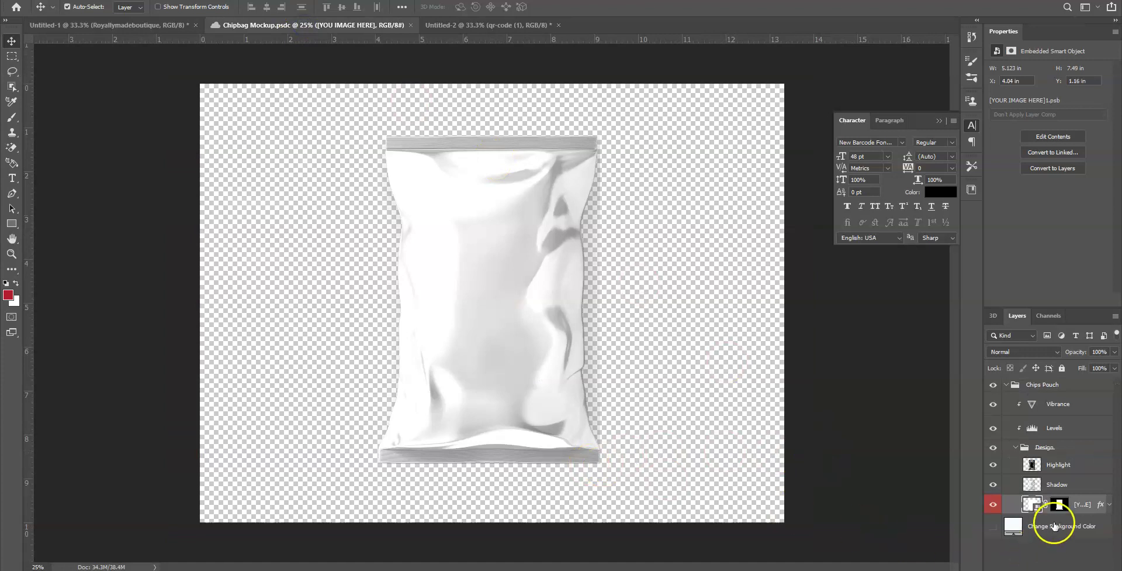
click(1039, 509)
double_click(1033, 504)
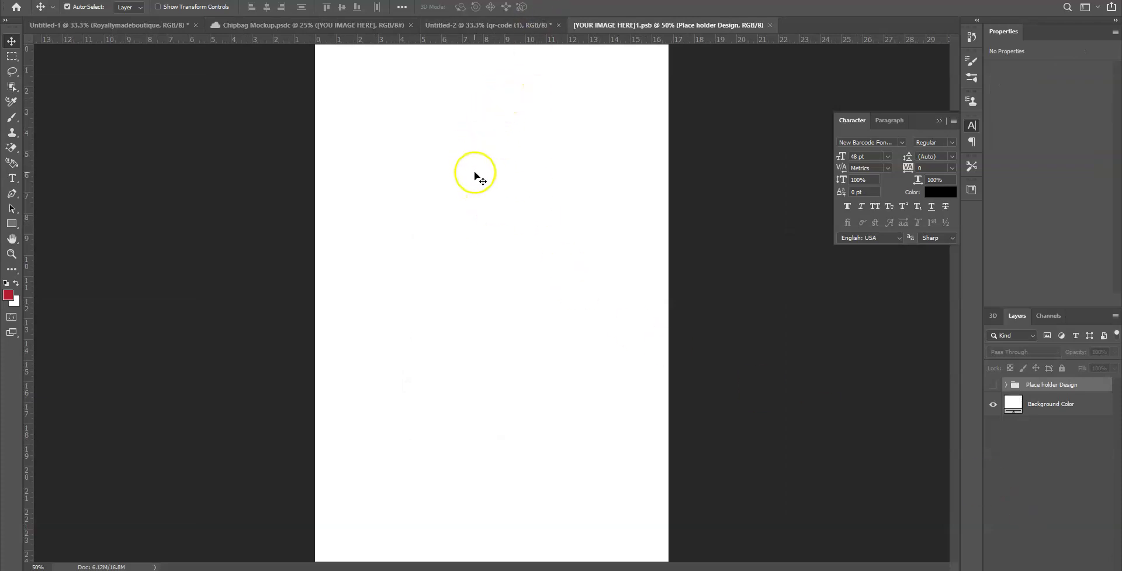
Switch to the Untitled-2 wrapper and select its Rectangle 1, mickey_minnie_heart2, Valentine's label and Rectangle 3 layers together.
click(478, 27)
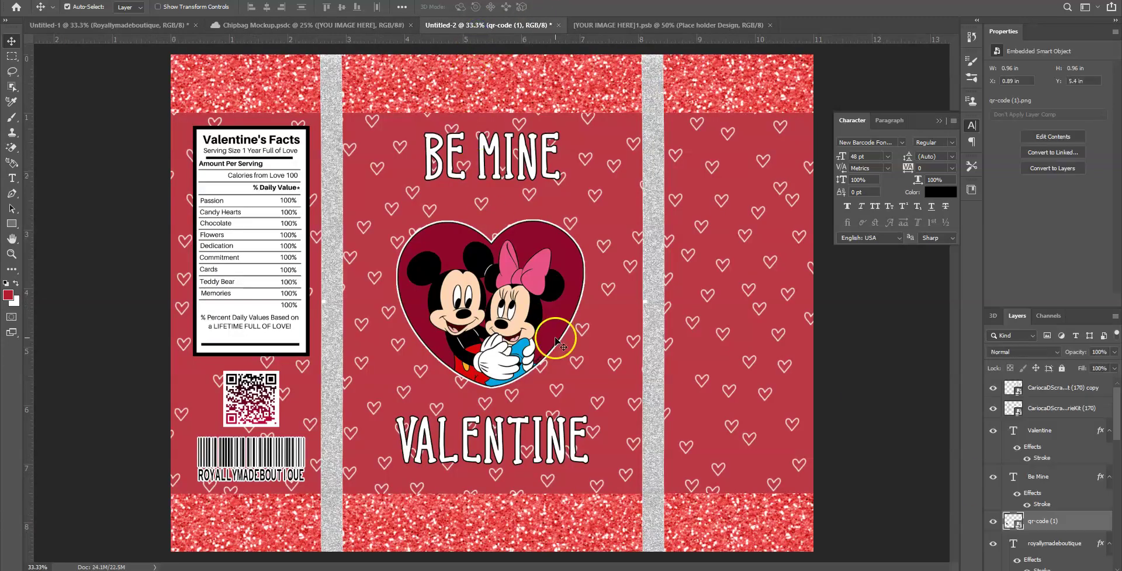
scroll(1088, 445, down, 10)
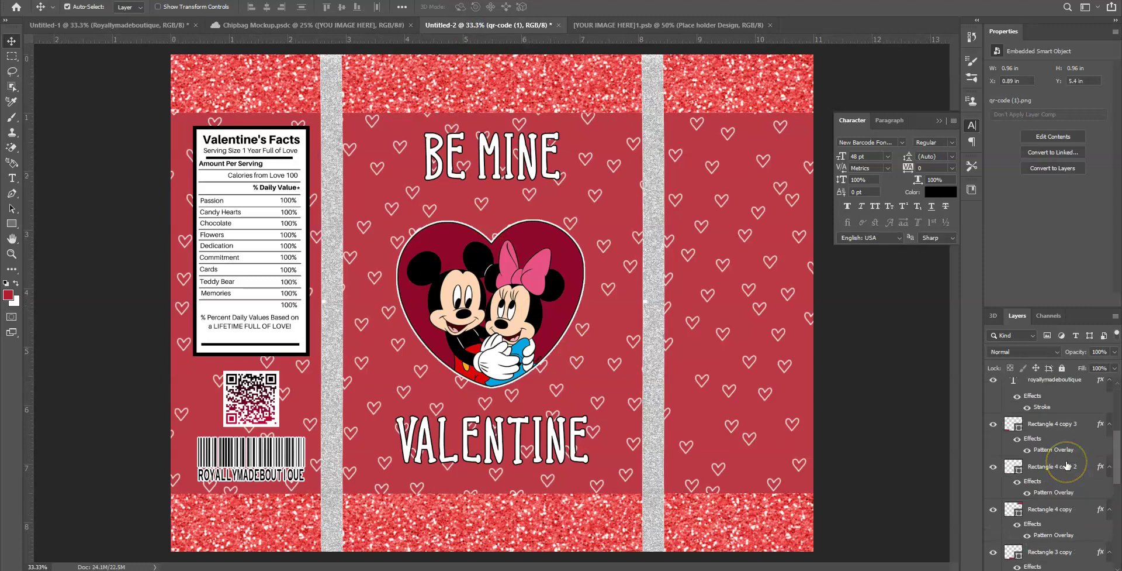
scroll(1068, 464, down, 4)
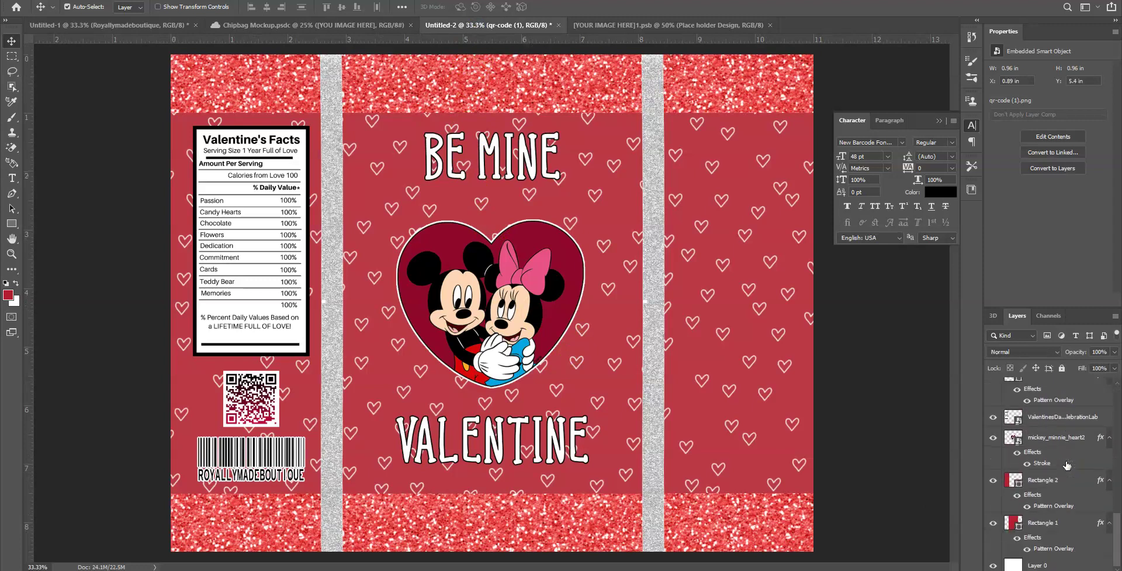
click(1040, 526)
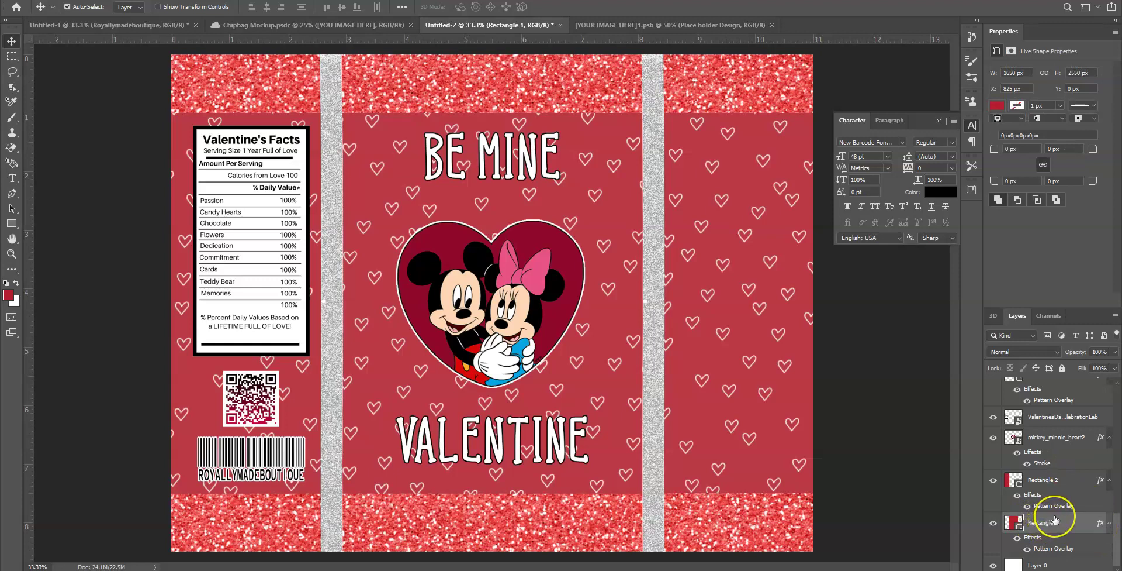
scroll(1051, 518, up, 1)
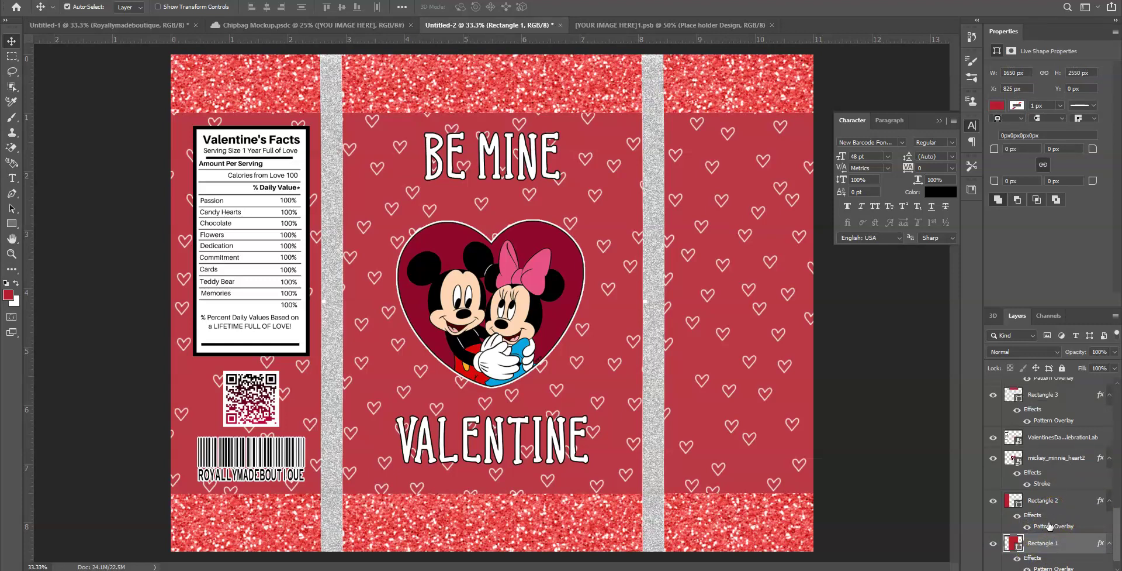
ctrl+click(1051, 457)
ctrl+click(1045, 438)
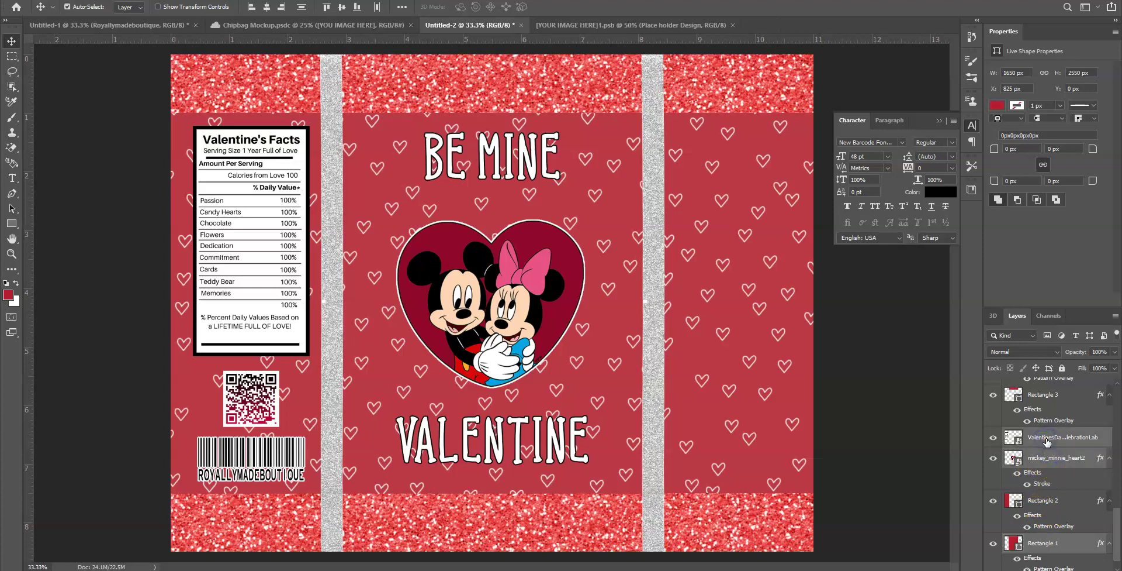
scroll(1047, 441, up, 1)
ctrl+click(1048, 416)
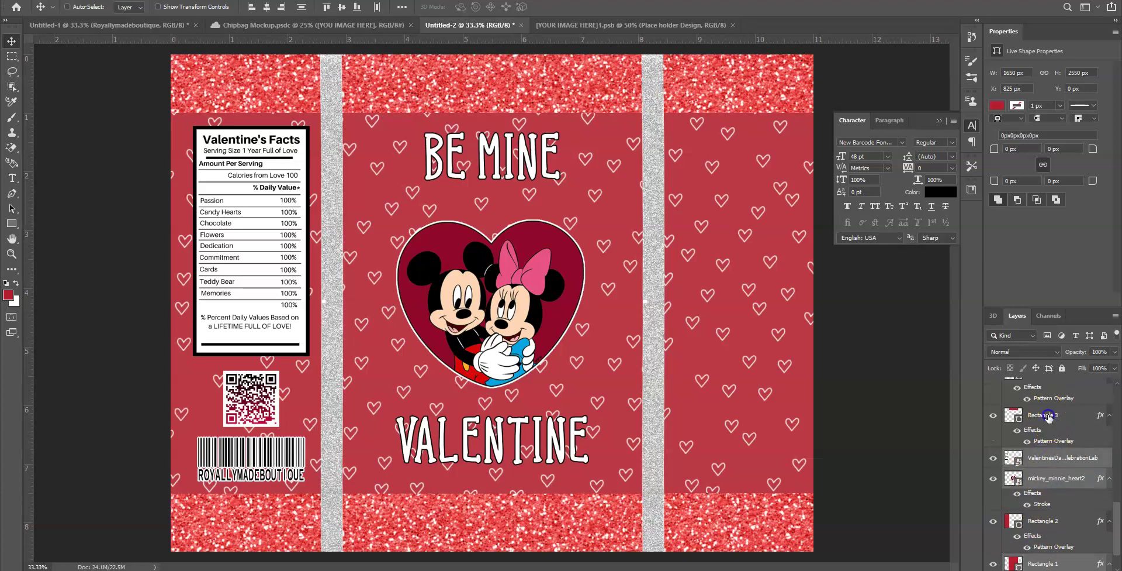
Add the Rectangle 3 copy, Be Mine, Valentine and both CariocaDScrapbook-MarieKit (170) layers to the selection and merge all selected layers.
scroll(1050, 421, up, 3)
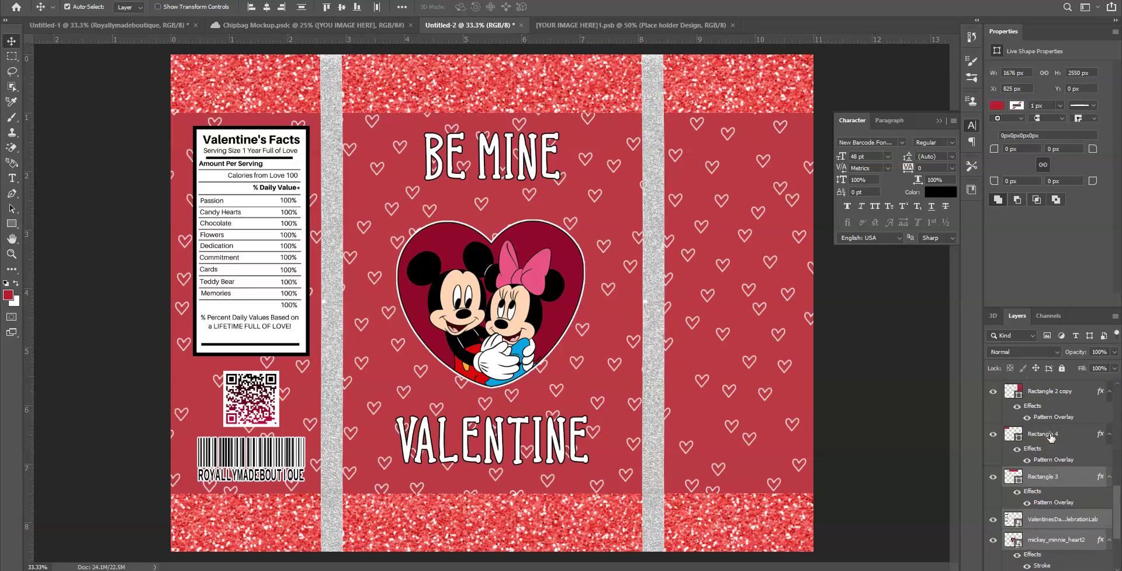
scroll(1051, 437, up, 3)
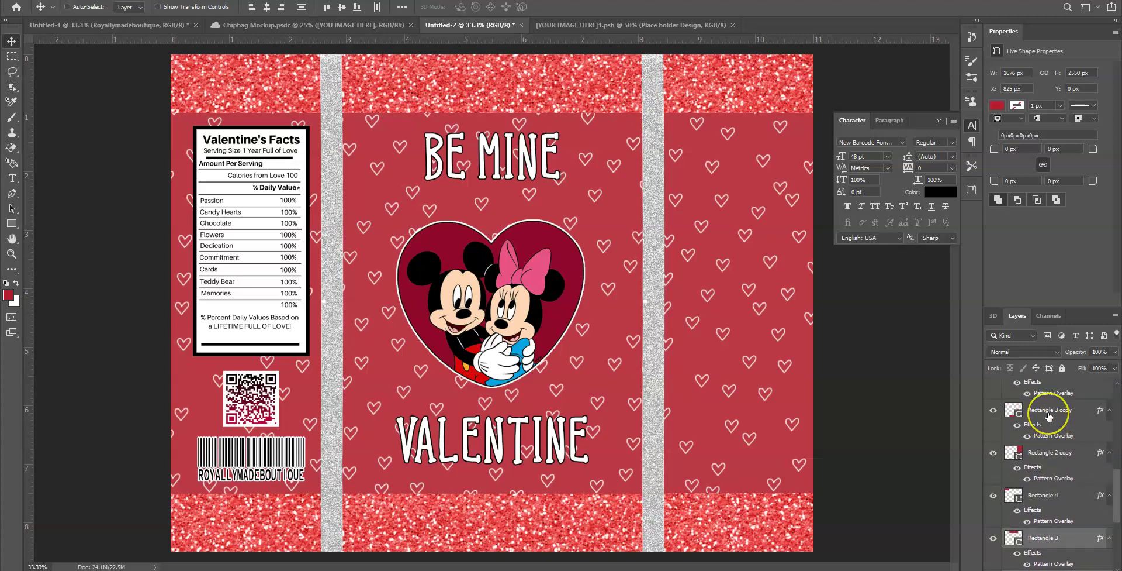
ctrl+click(1048, 414)
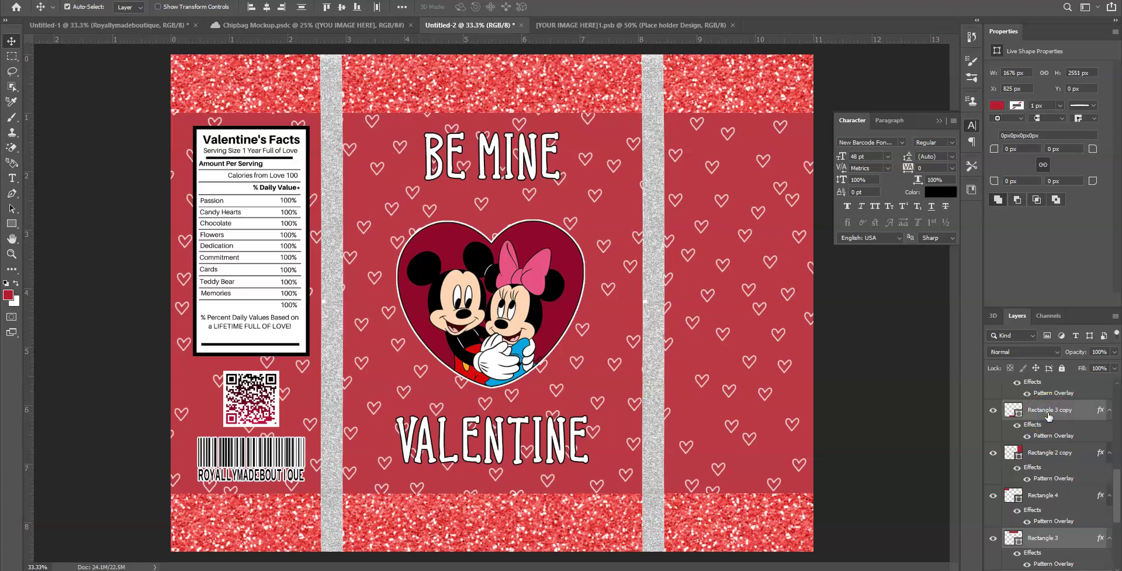
scroll(1038, 433, up, 3)
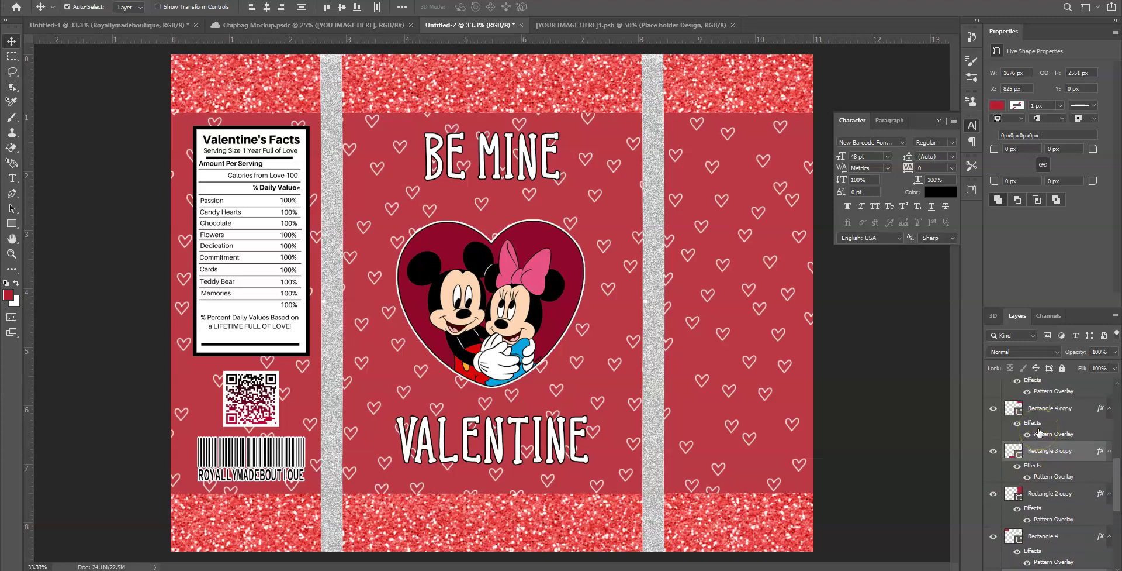
scroll(1038, 432, up, 2)
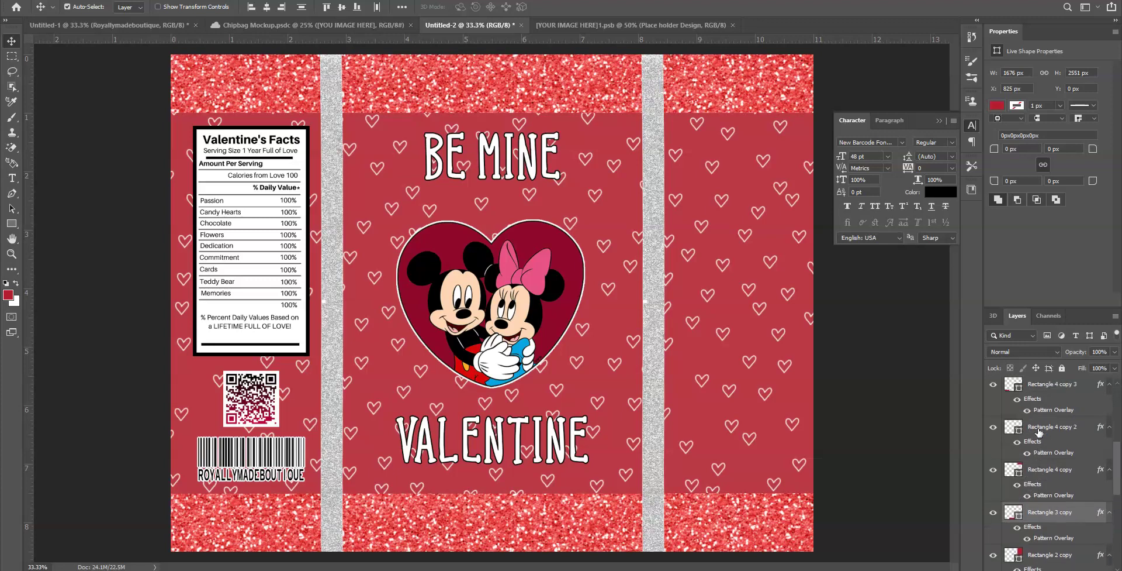
scroll(1039, 431, up, 3)
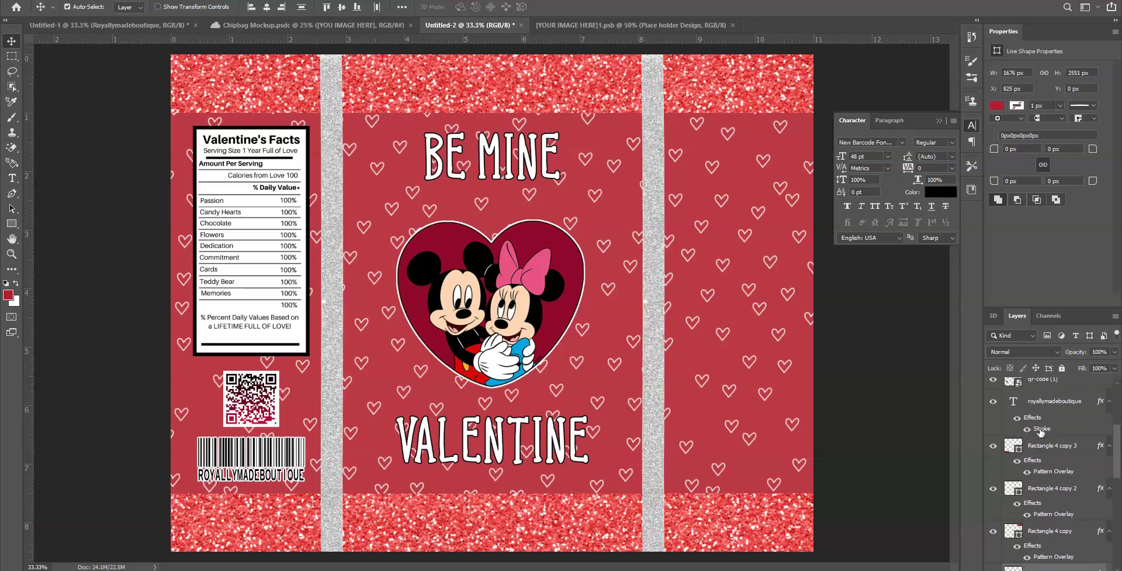
scroll(1041, 417, up, 3)
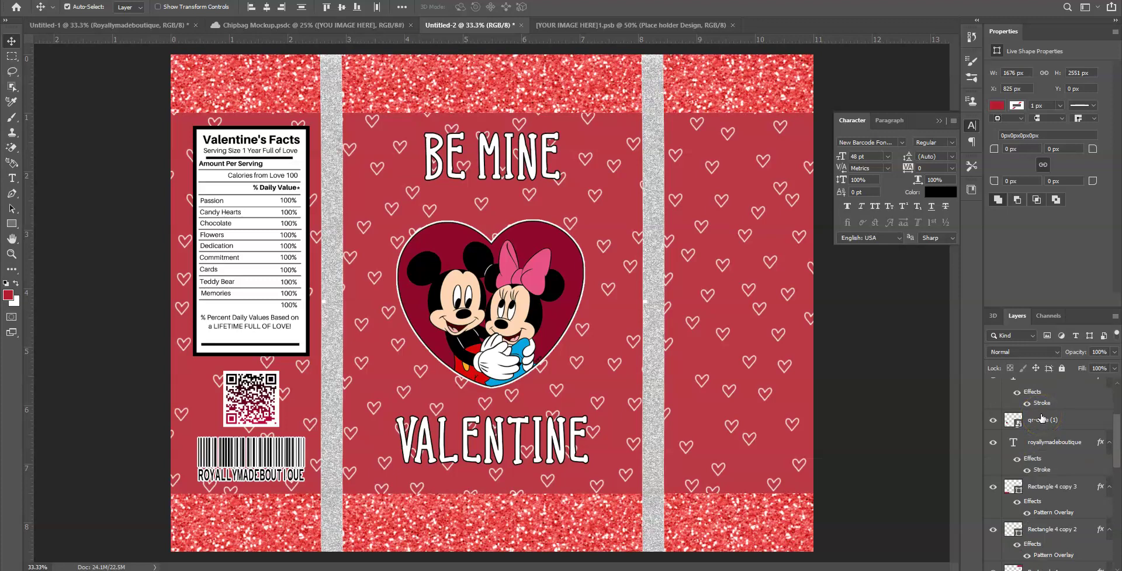
click(1047, 425)
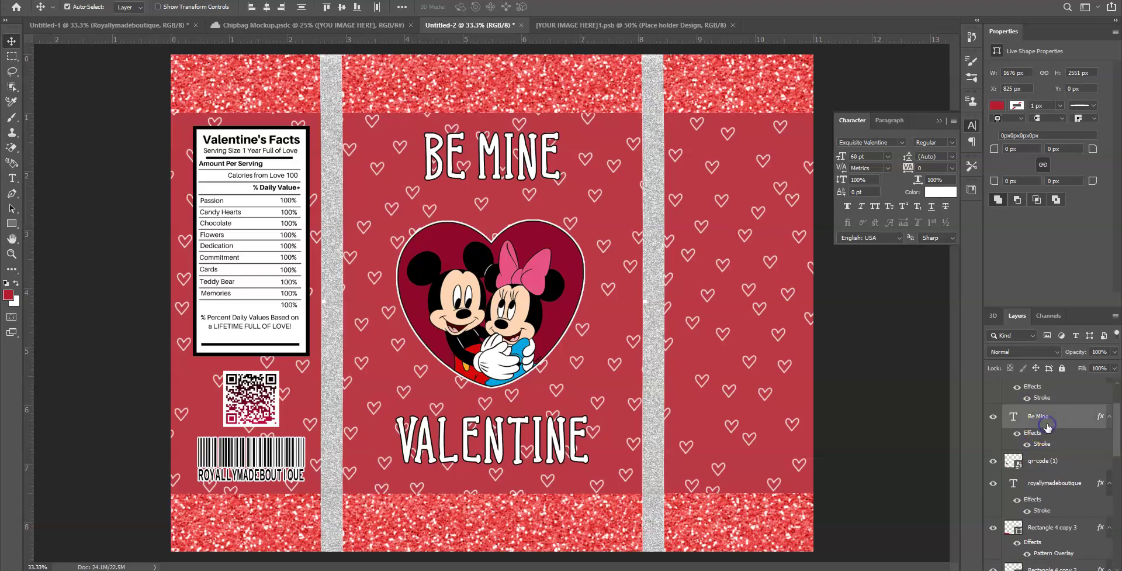
scroll(1047, 425, up, 1)
ctrl+click(1042, 390)
scroll(1039, 410, up, 1)
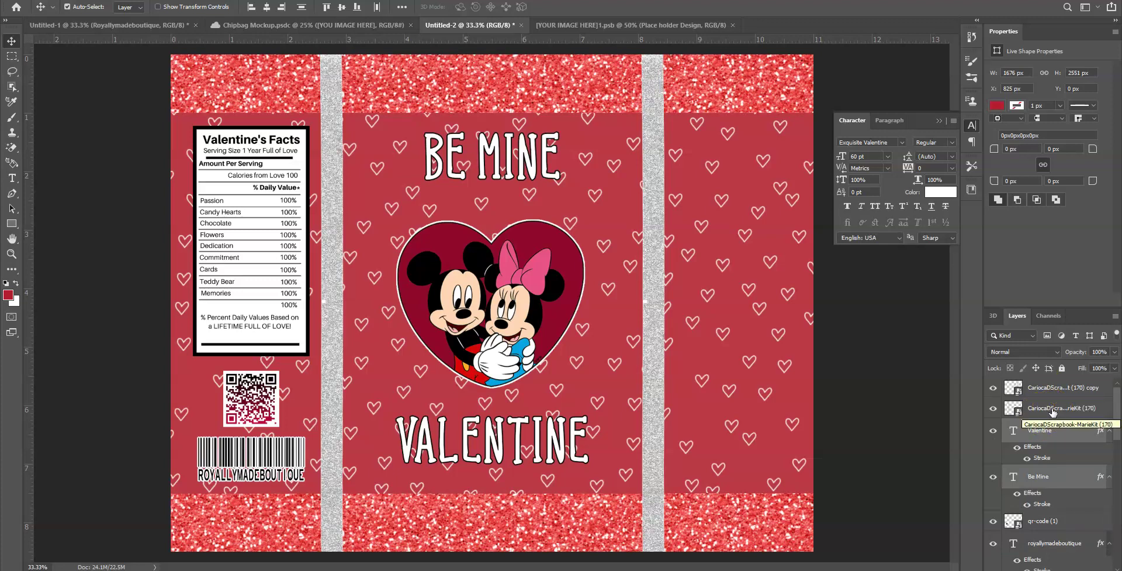
ctrl+click(1053, 405)
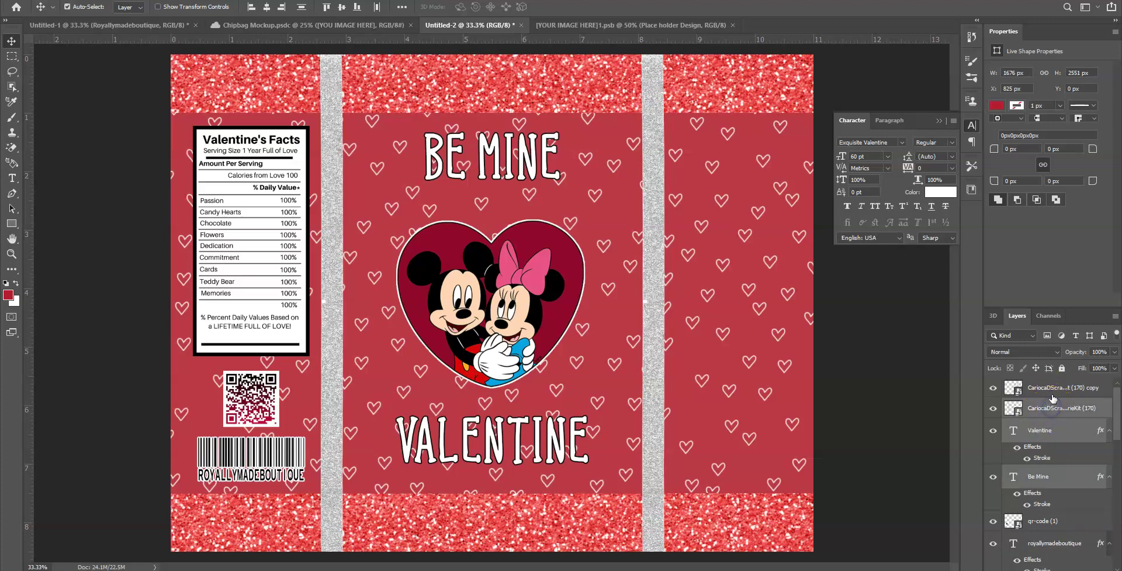
ctrl+click(1053, 394)
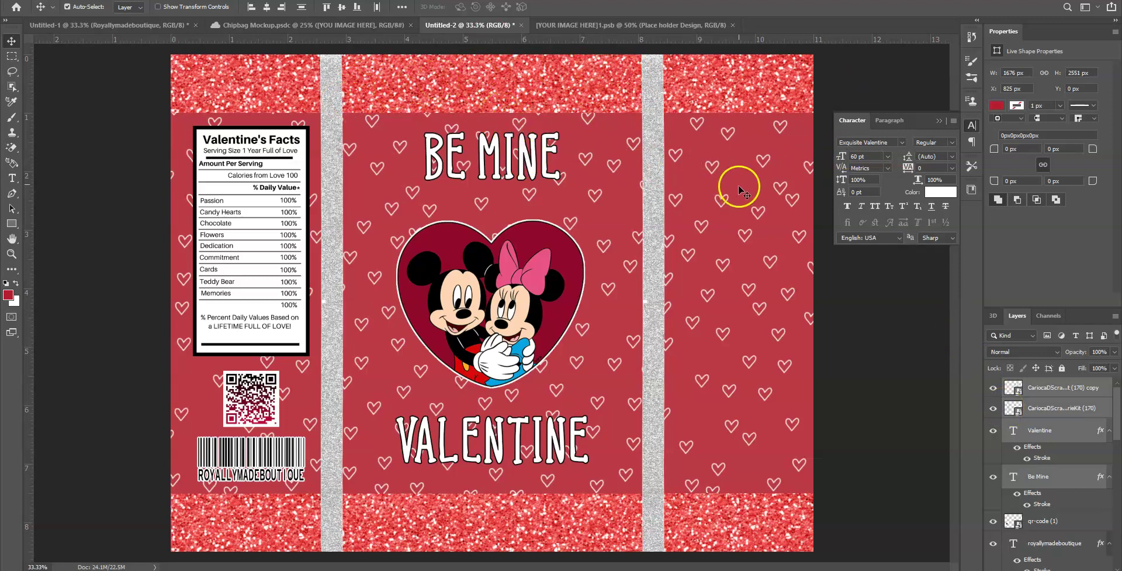
key(alt+l)
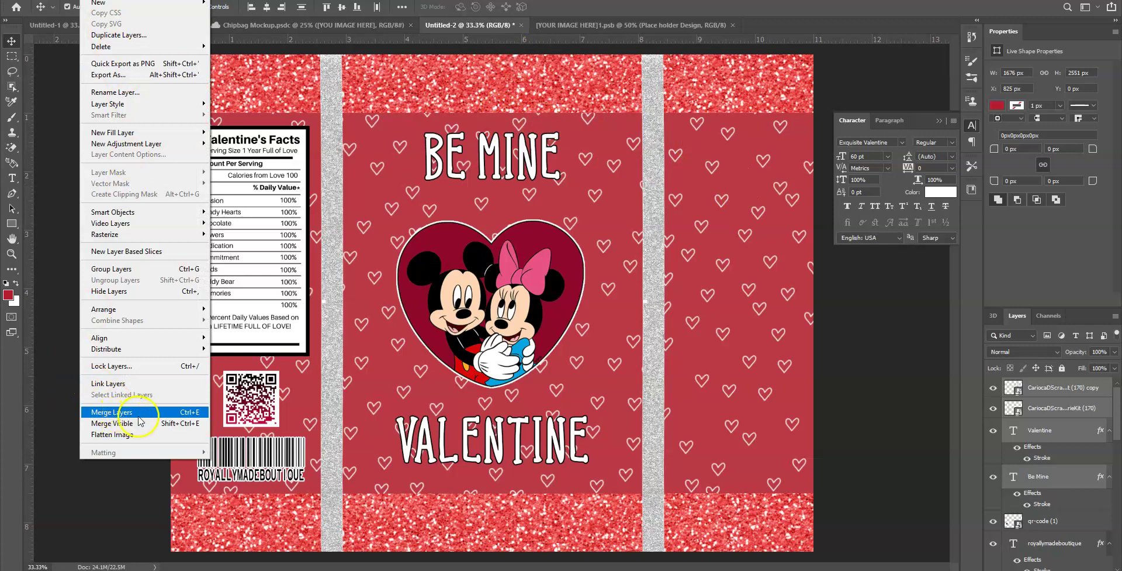
click(138, 416)
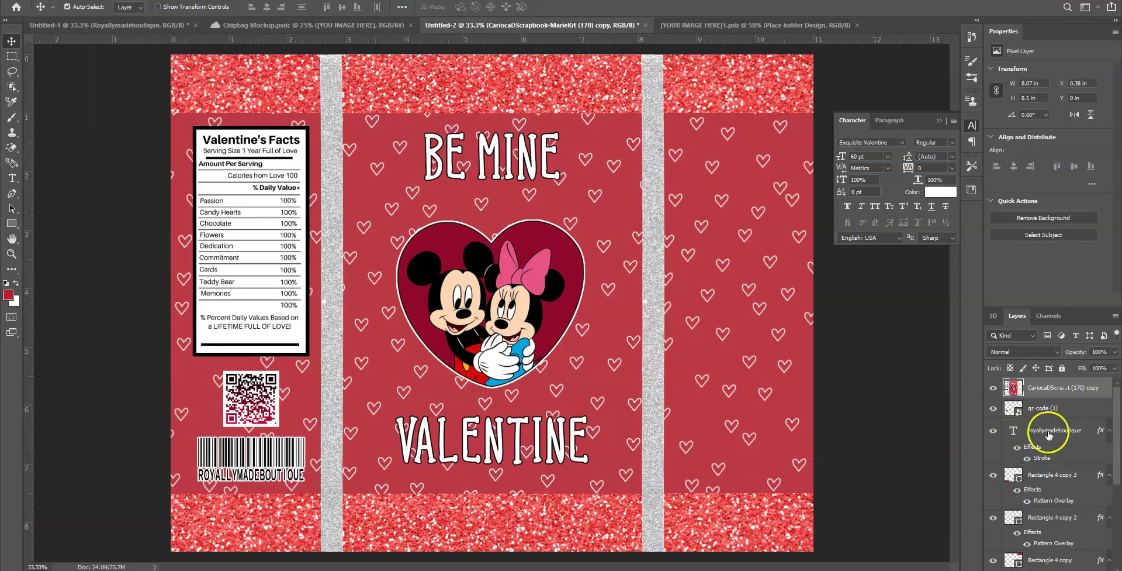
Try merging the Rectangle 2 copy, Rectangle 4 copy and Rectangle 4 copy 2 layers as shapes, and undo the merge.
scroll(1069, 537, down, 3)
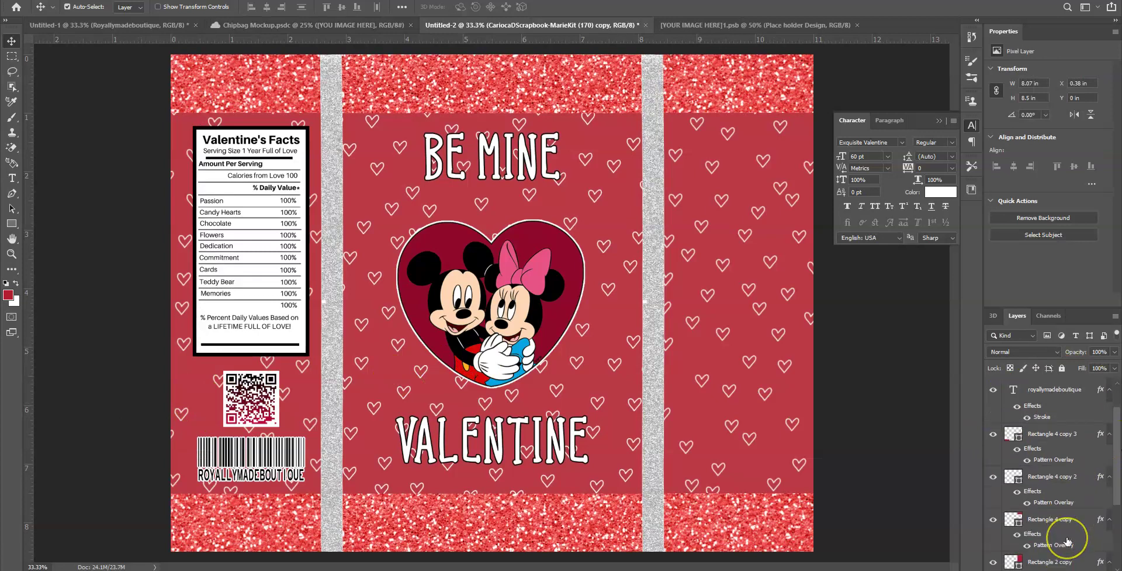
scroll(1067, 541, down, 1)
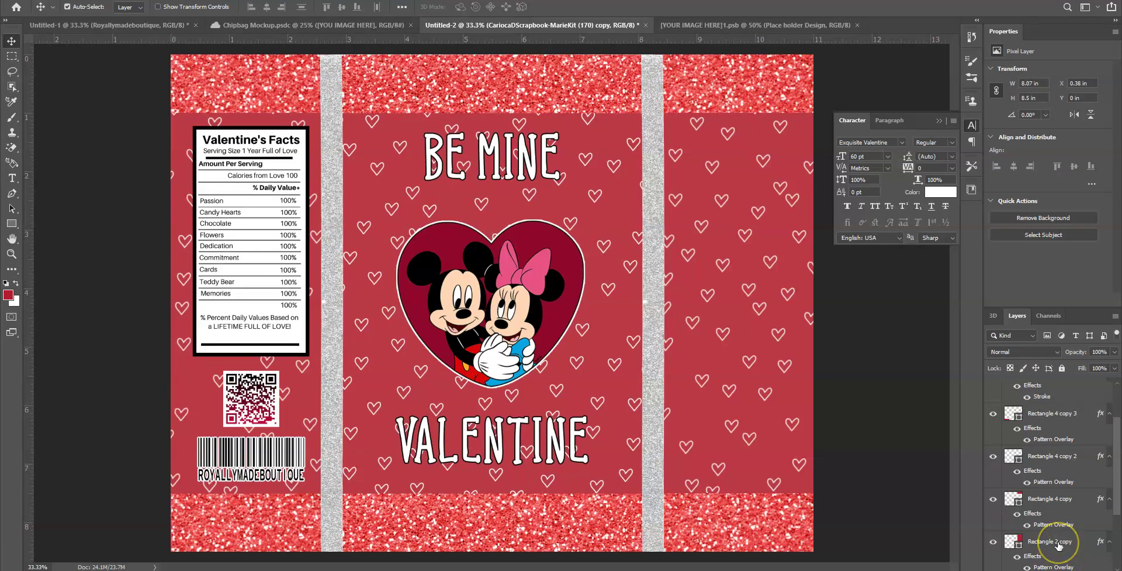
click(1058, 542)
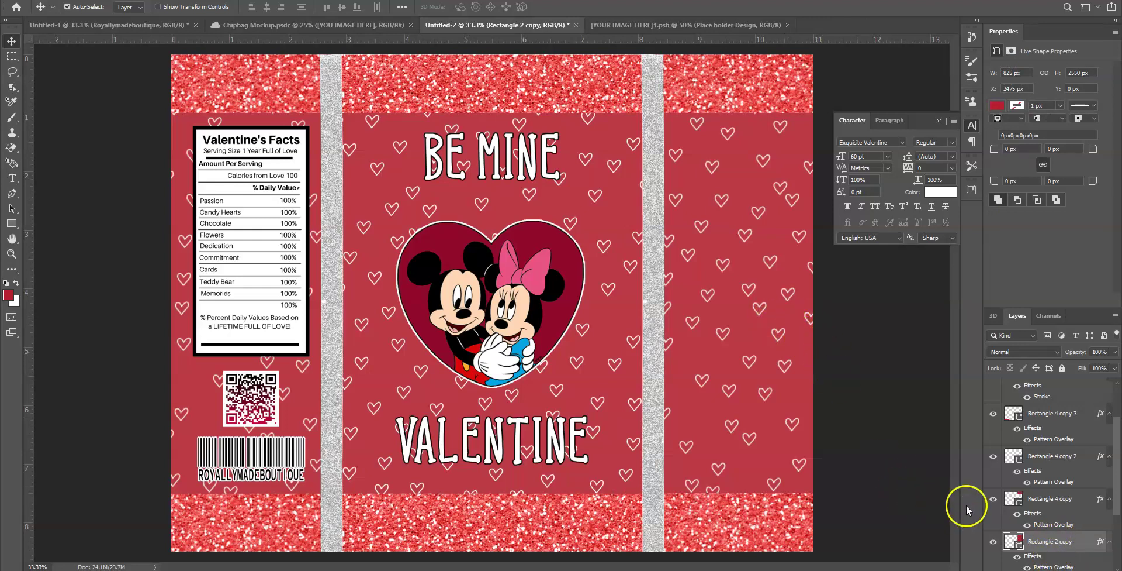
key(ctrl)
ctrl+click(1050, 498)
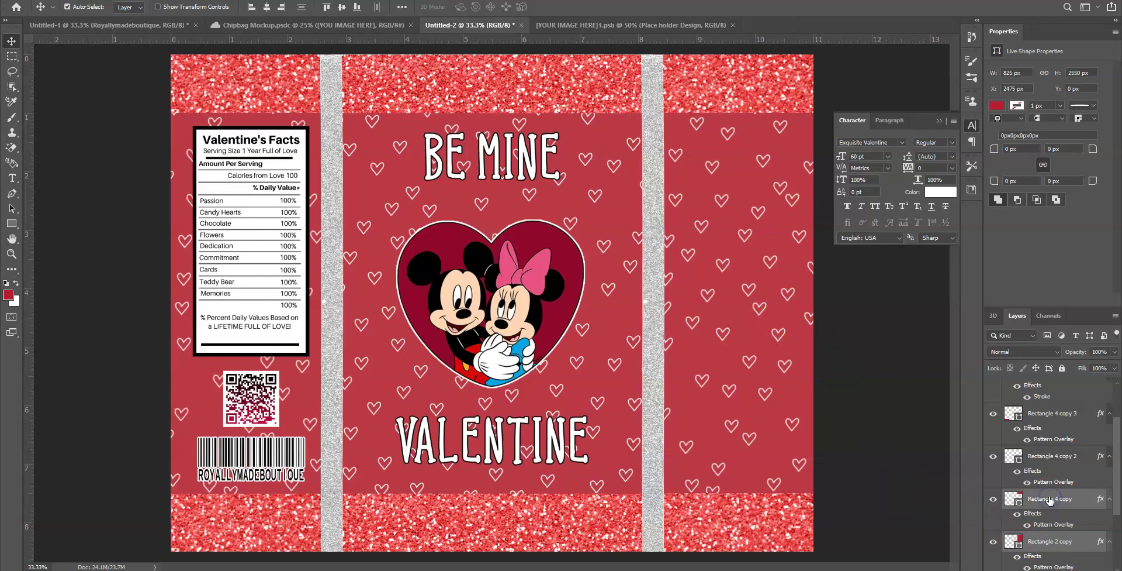
ctrl+click(1053, 461)
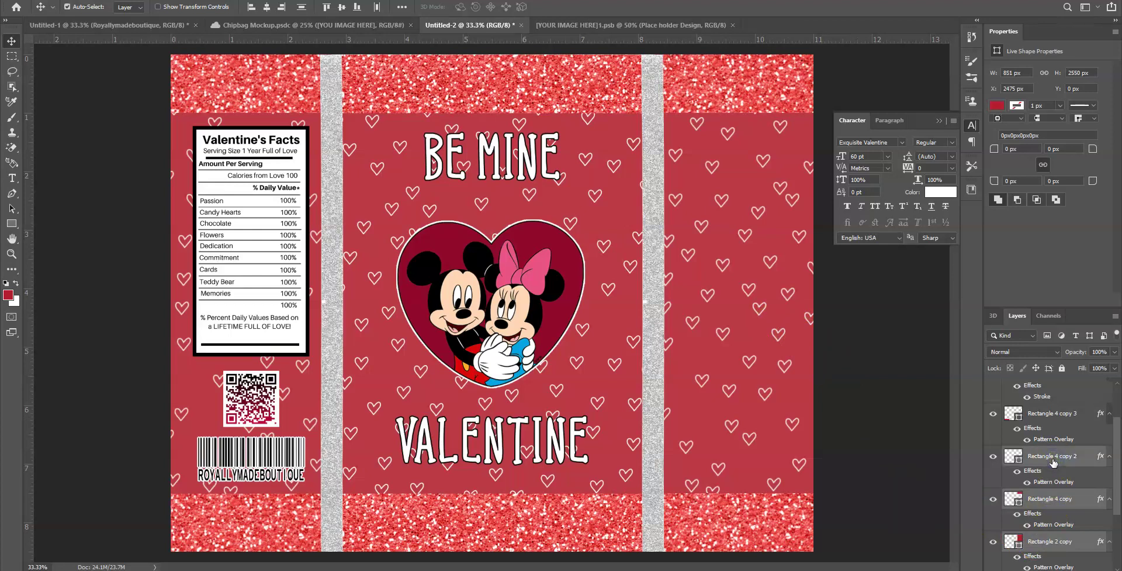
right_click(1053, 461)
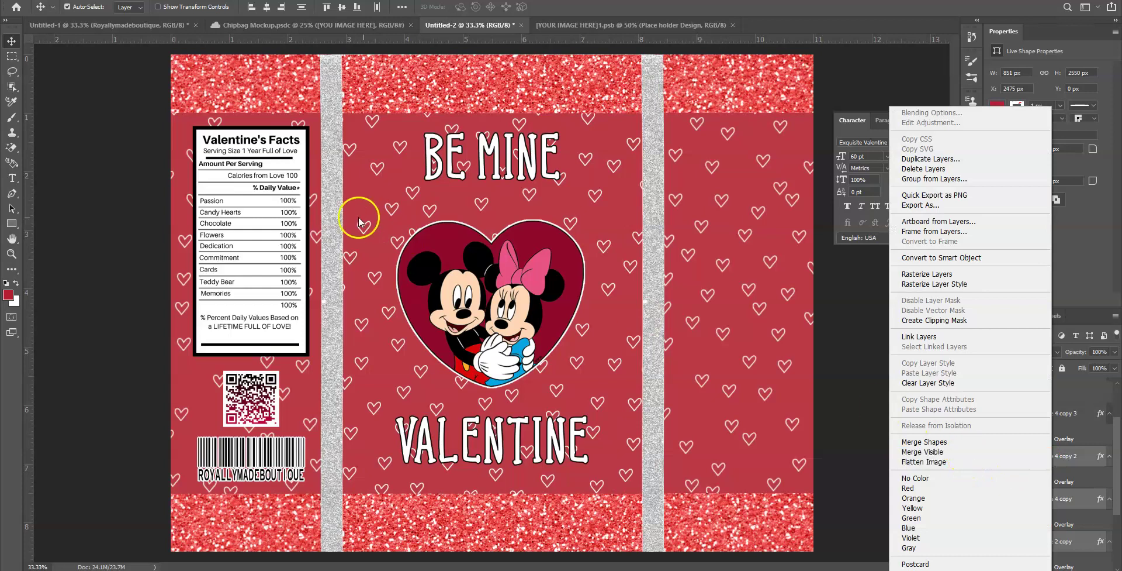
key(Escape)
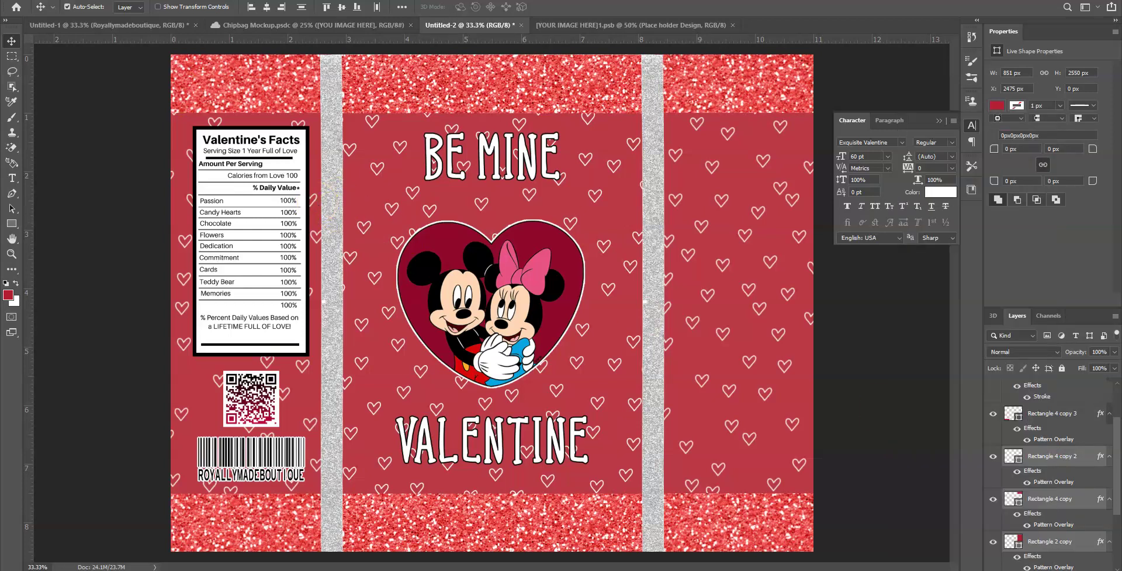
click(92, 0)
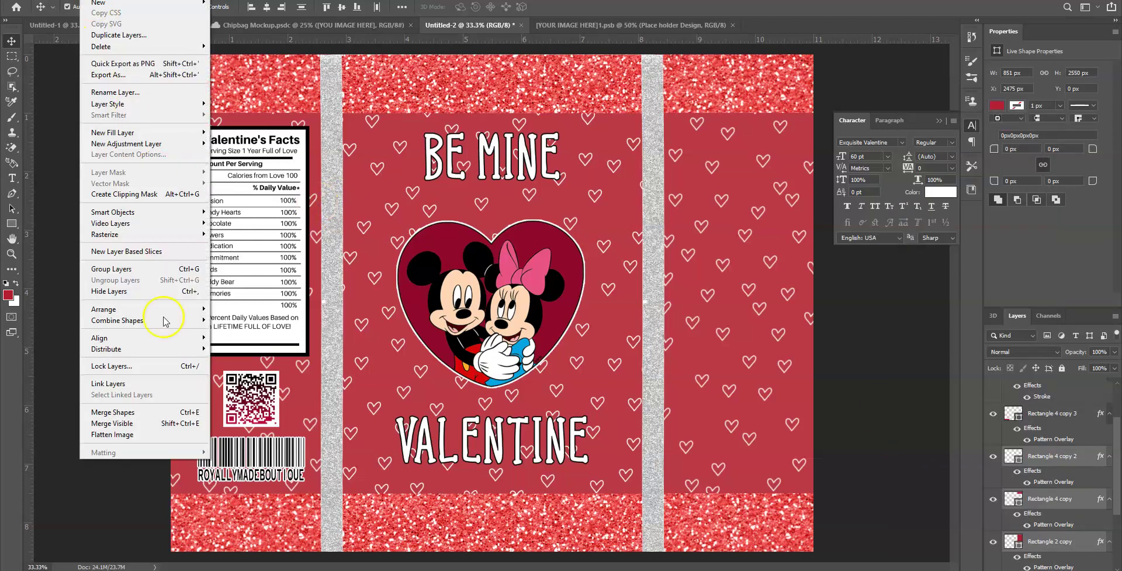
click(131, 412)
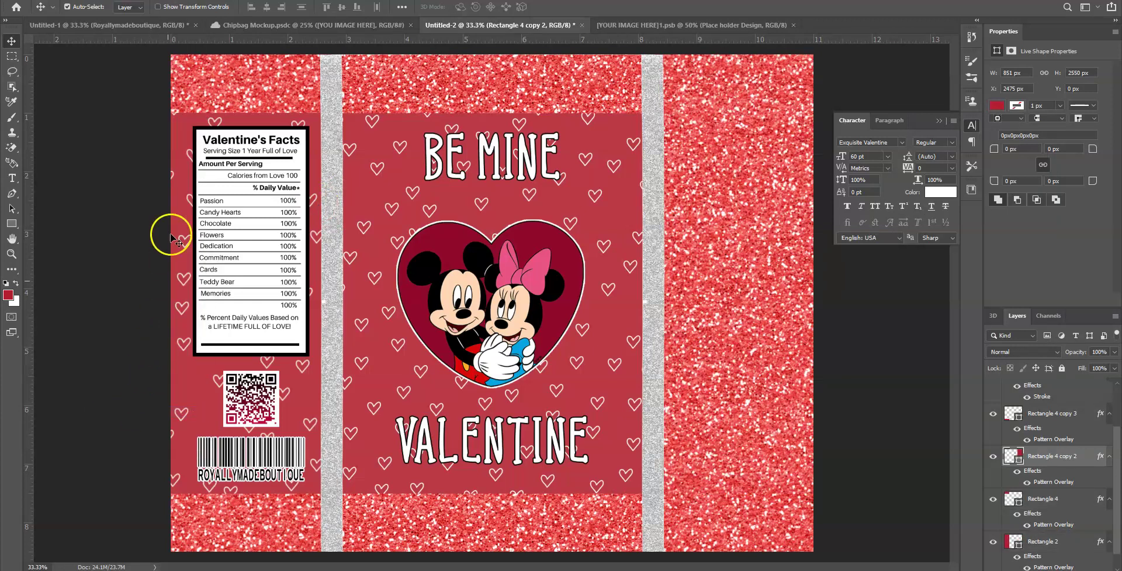
click(51, 2)
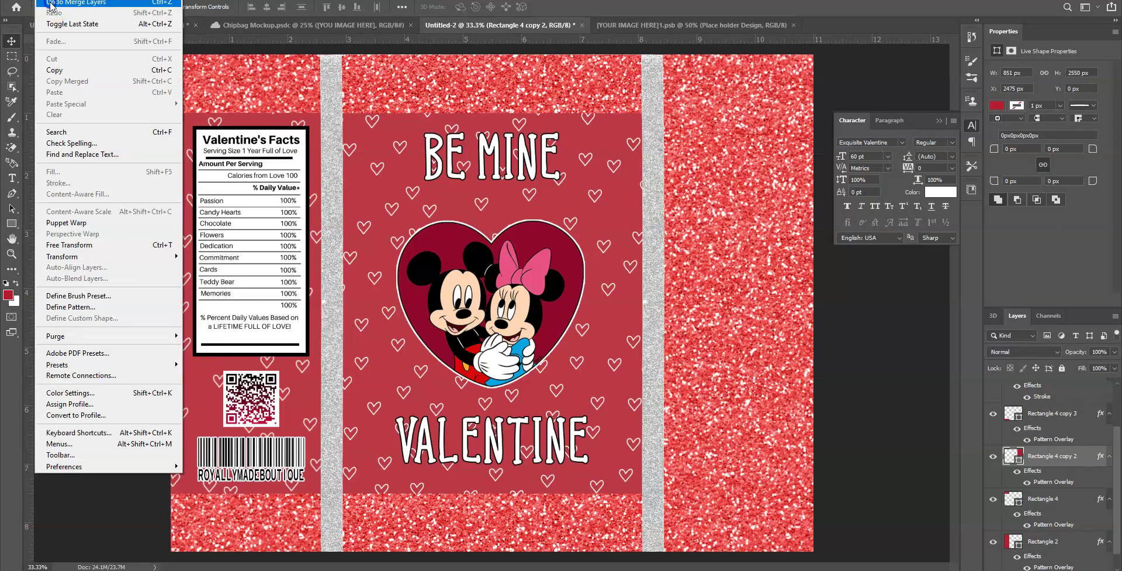
click(51, 4)
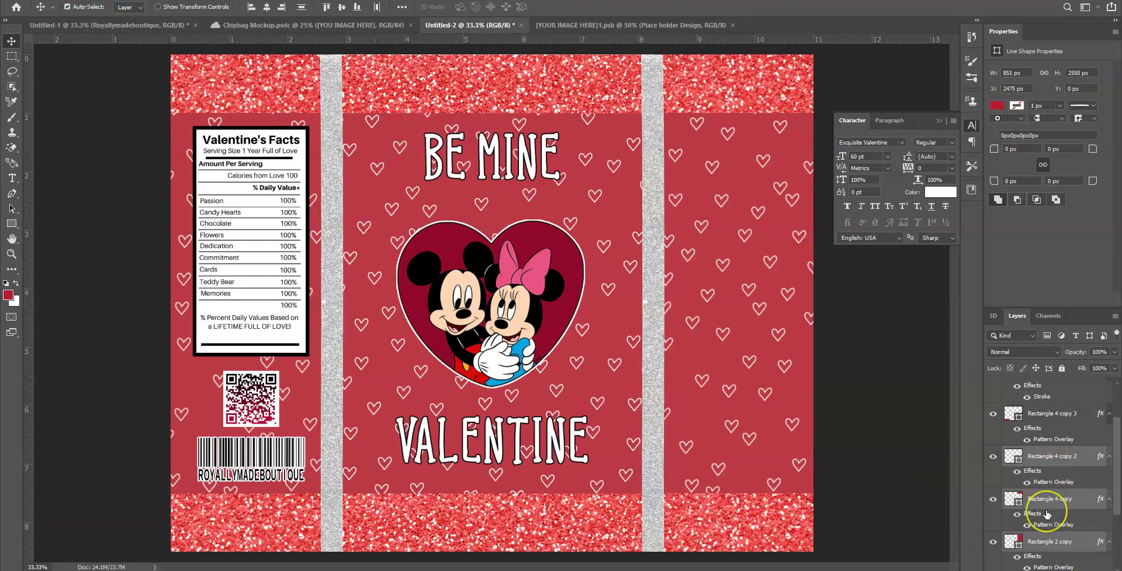
Toggle the visibility of Rectangle 4 copy 2 to check which part it covers, and select that layer alone.
scroll(1046, 513, down, 1)
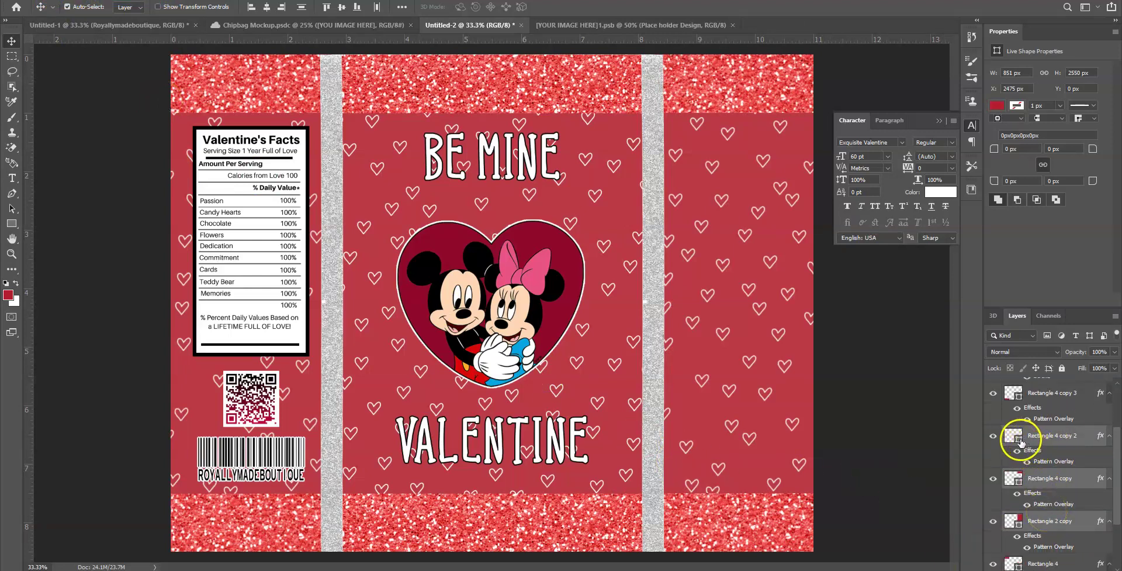
click(994, 436)
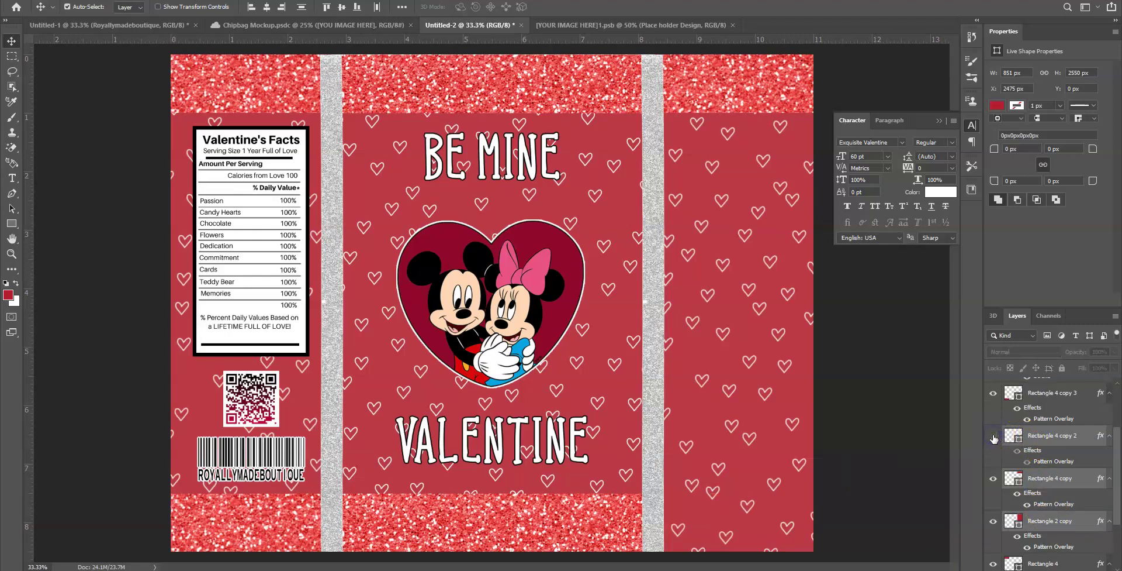
click(994, 436)
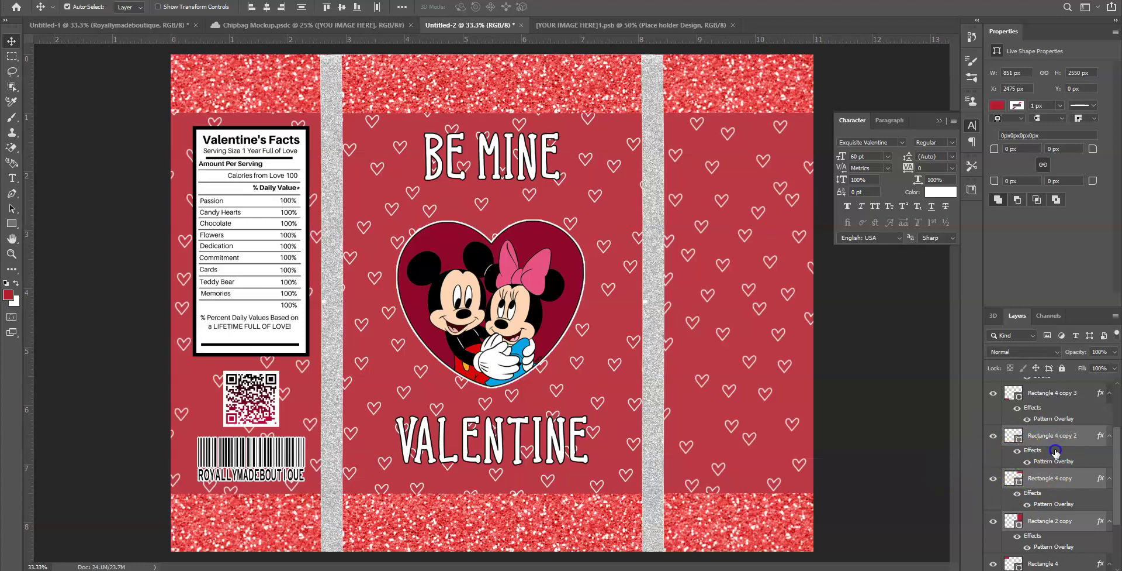
click(1056, 451)
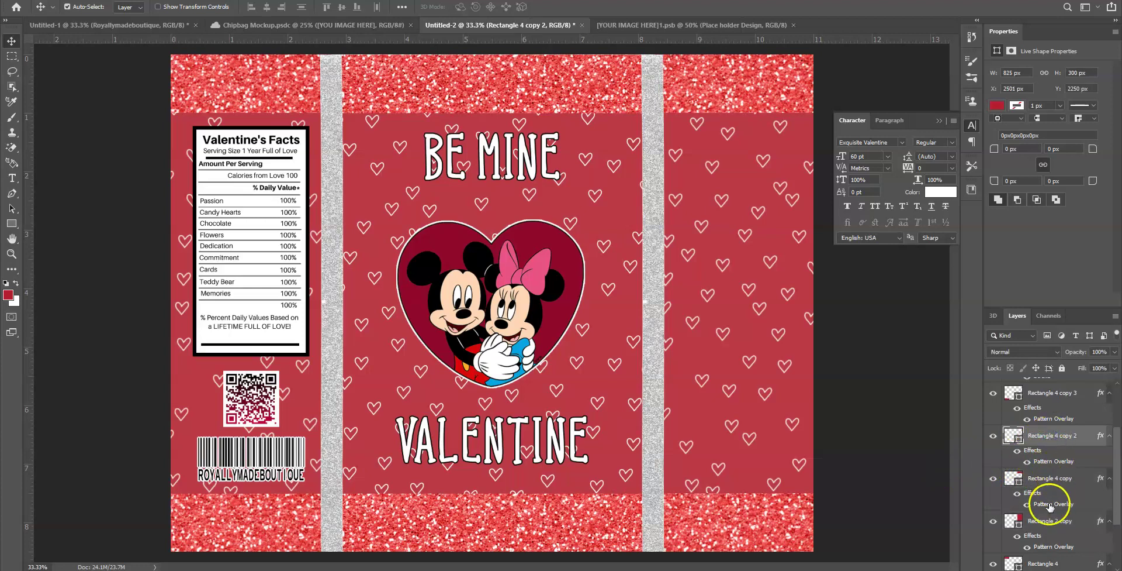
Select the Rectangle 2 copy, Rectangle 4 copy and Rectangle 4 copy 2 layers together and check how they can be combined.
shift+click(1040, 478)
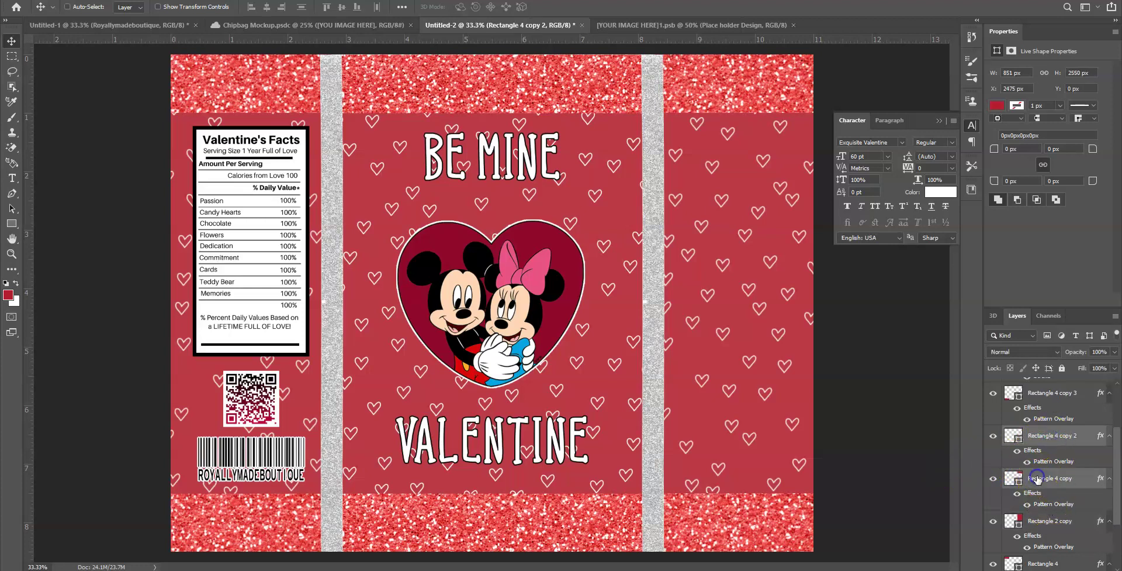
click(1044, 523)
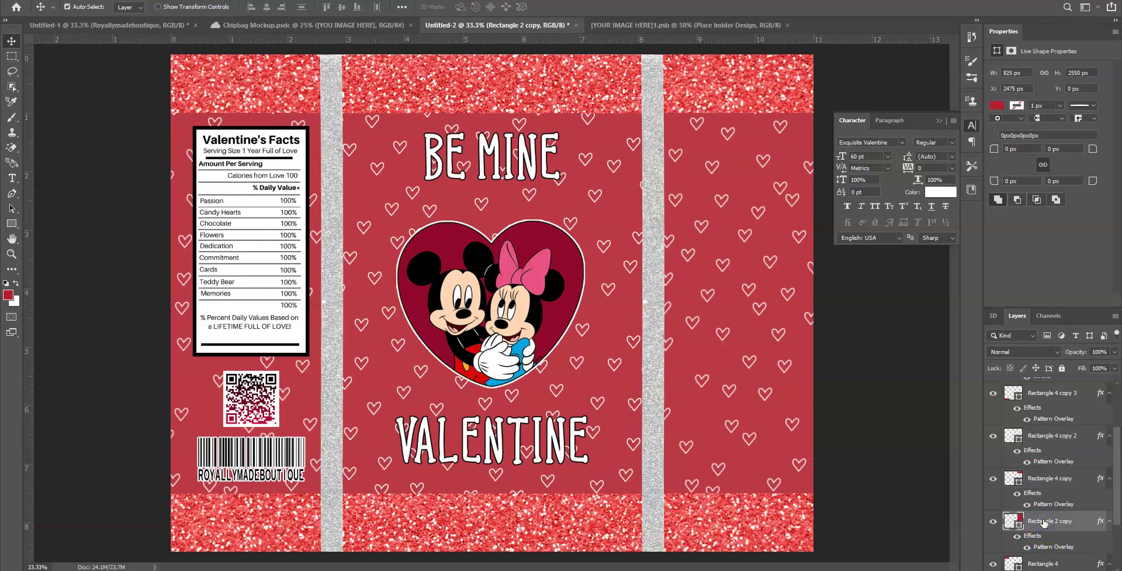
ctrl+click(1043, 477)
ctrl+click(1047, 437)
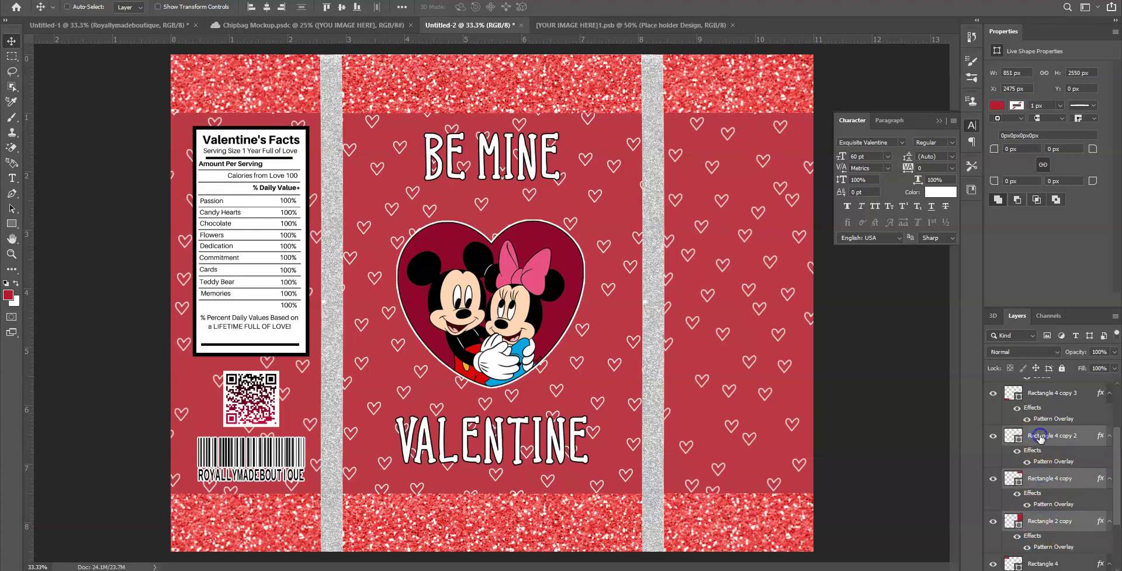
click(90, 0)
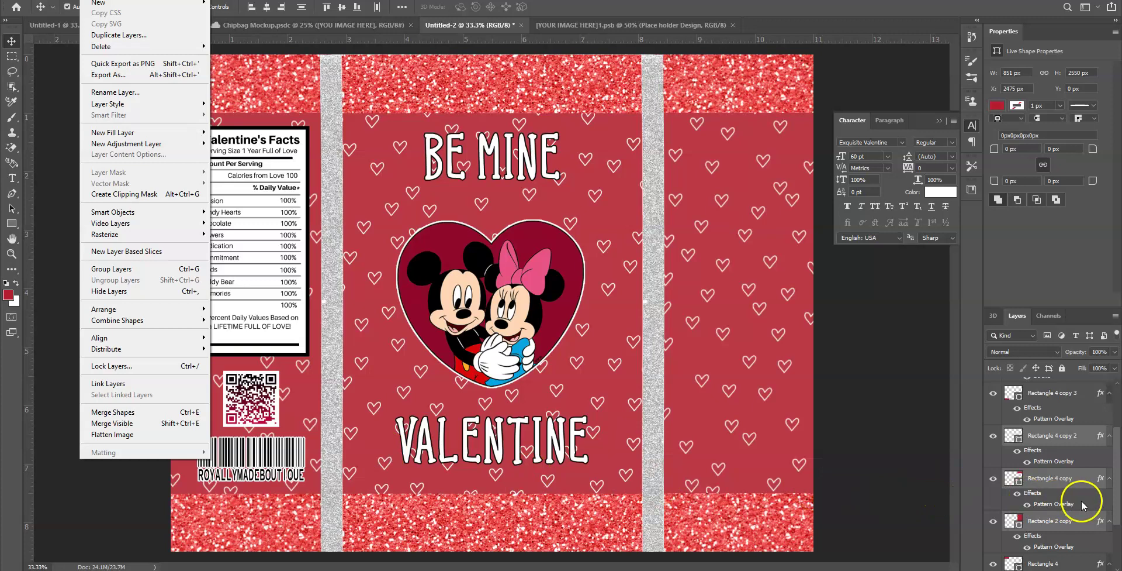
click(895, 457)
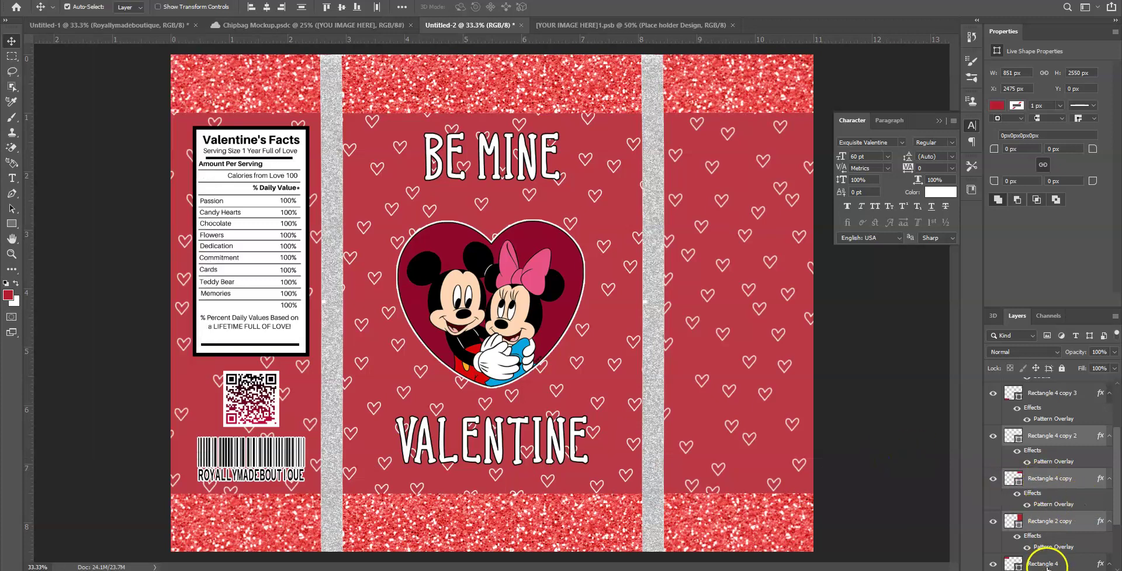
Select the Rectangle 2, Rectangle 4, Rectangle 4 copy 3, royallymadeboutique and qr-code (1) layers of the side panel with the facts label.
click(1117, 555)
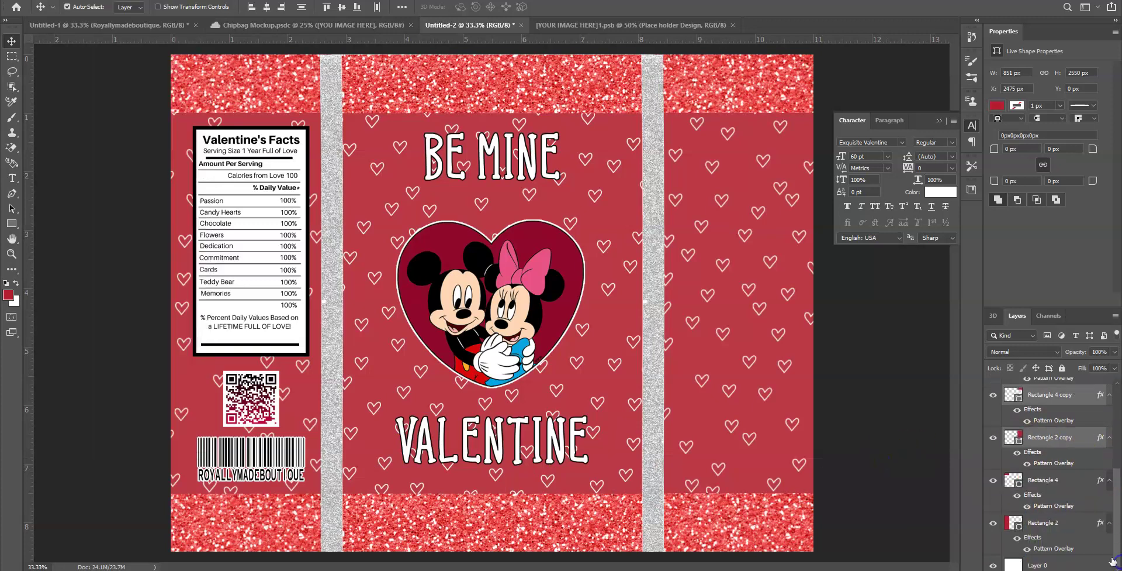
click(1035, 520)
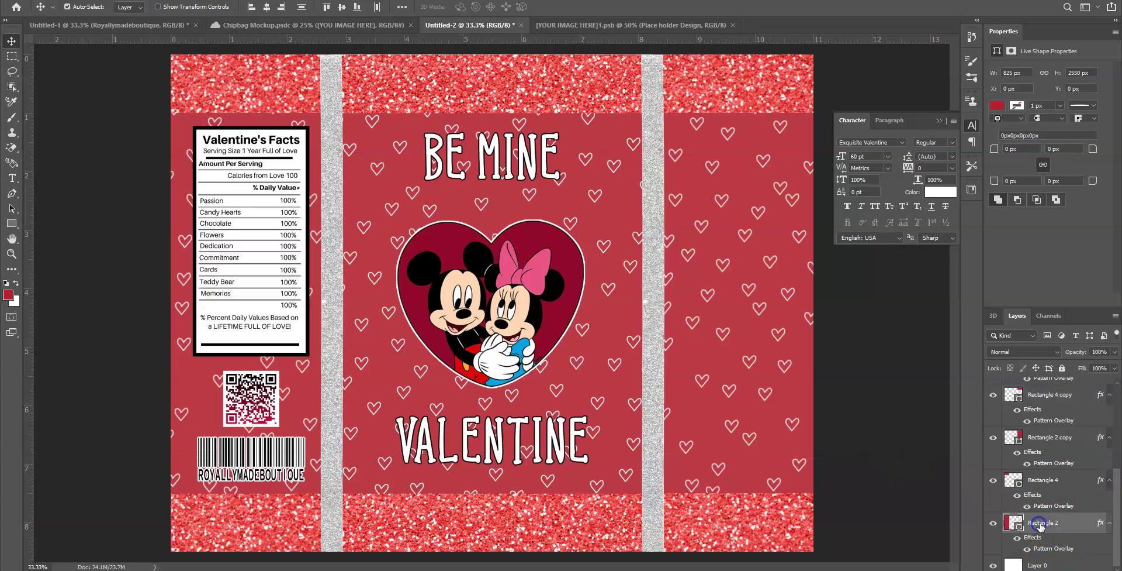
ctrl+click(1045, 479)
scroll(1046, 488, up, 1)
scroll(1045, 491, up, 2)
ctrl+click(1048, 416)
scroll(1046, 433, up, 3)
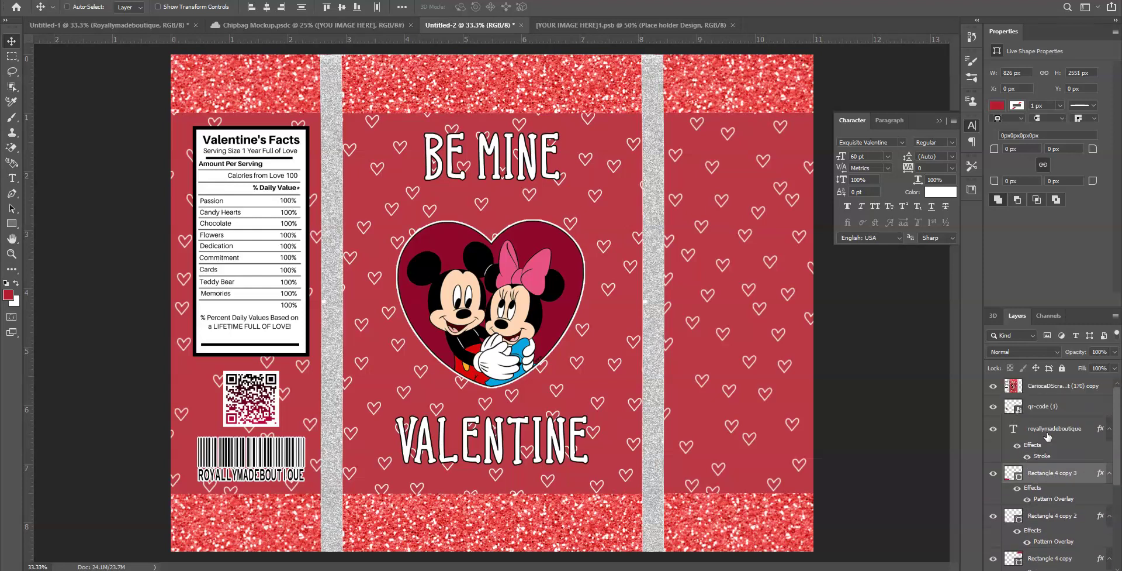
ctrl+click(1043, 428)
ctrl+click(1034, 405)
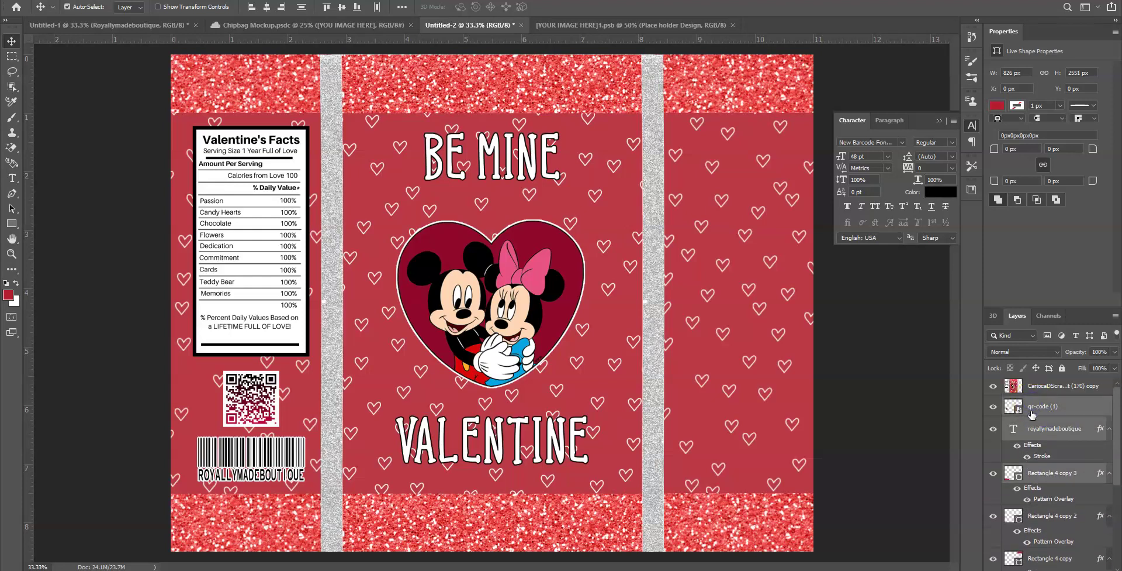
ctrl+click(1033, 388)
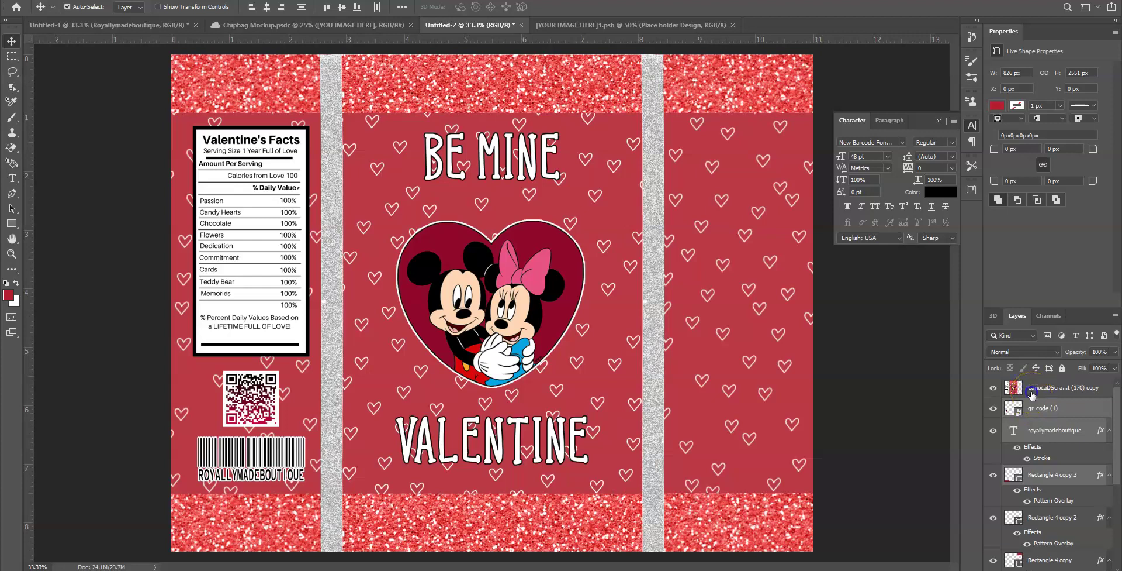
Revert the document history to the Place Embedded Smart Object state preceding the layer merge.
click(1031, 389)
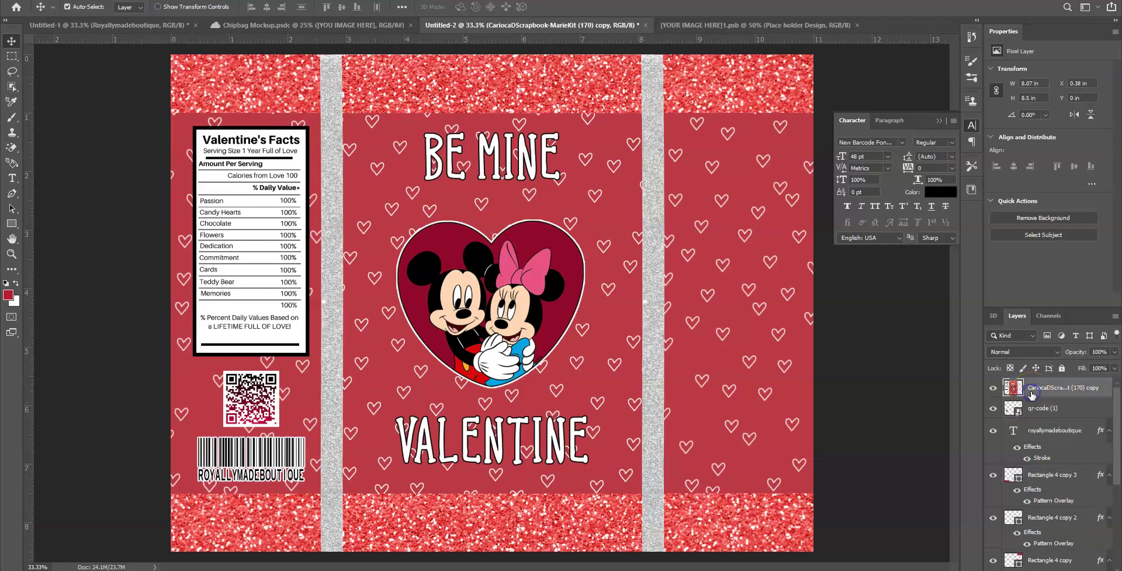
click(972, 36)
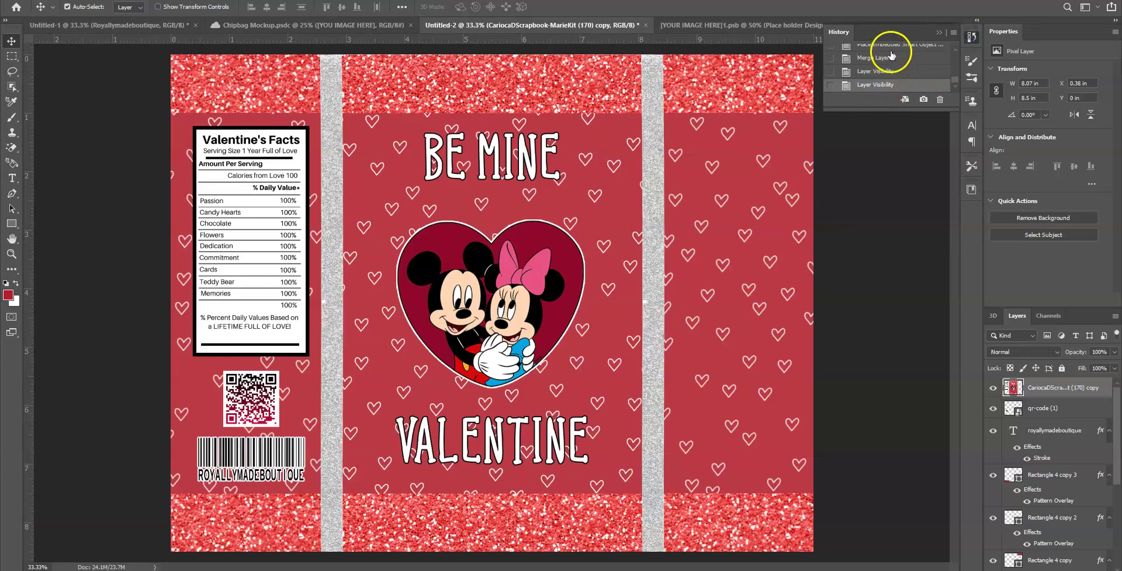
click(888, 48)
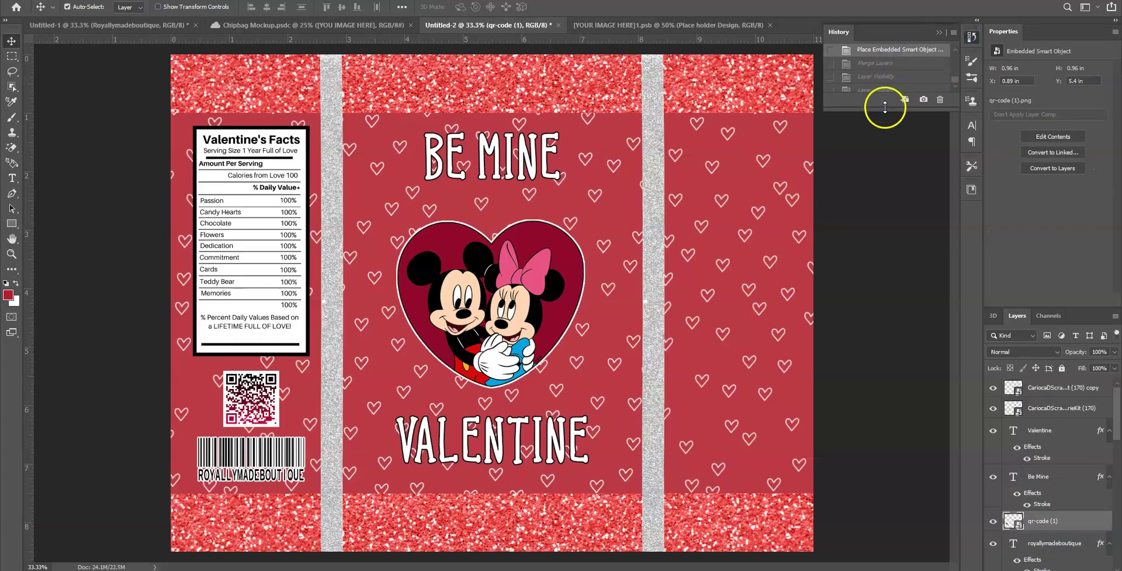
Select the front panel's Rectangle 1, mickey_minnie_heart2, Rectangle 3 and Rectangle 3 copy layers together, leaving out the Valentine's label layer.
scroll(1032, 489, down, 8)
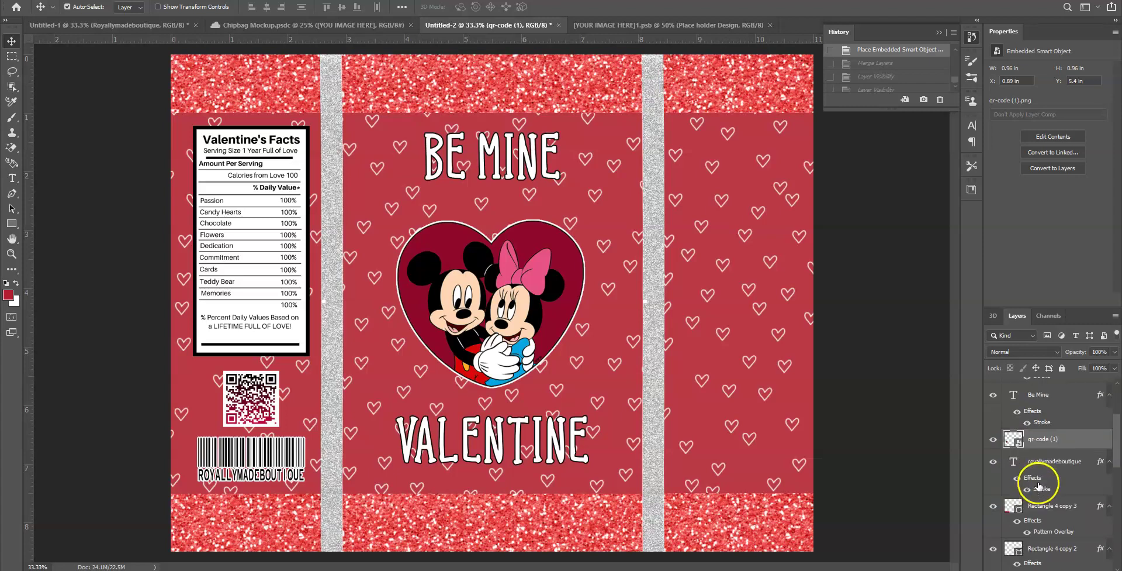
scroll(1036, 478, down, 3)
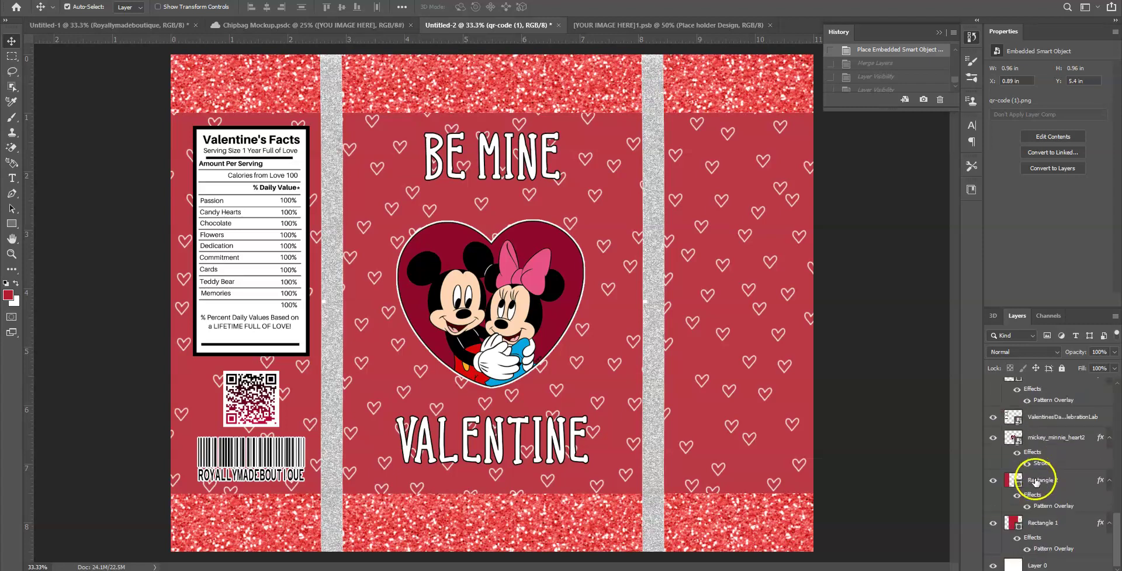
click(1045, 523)
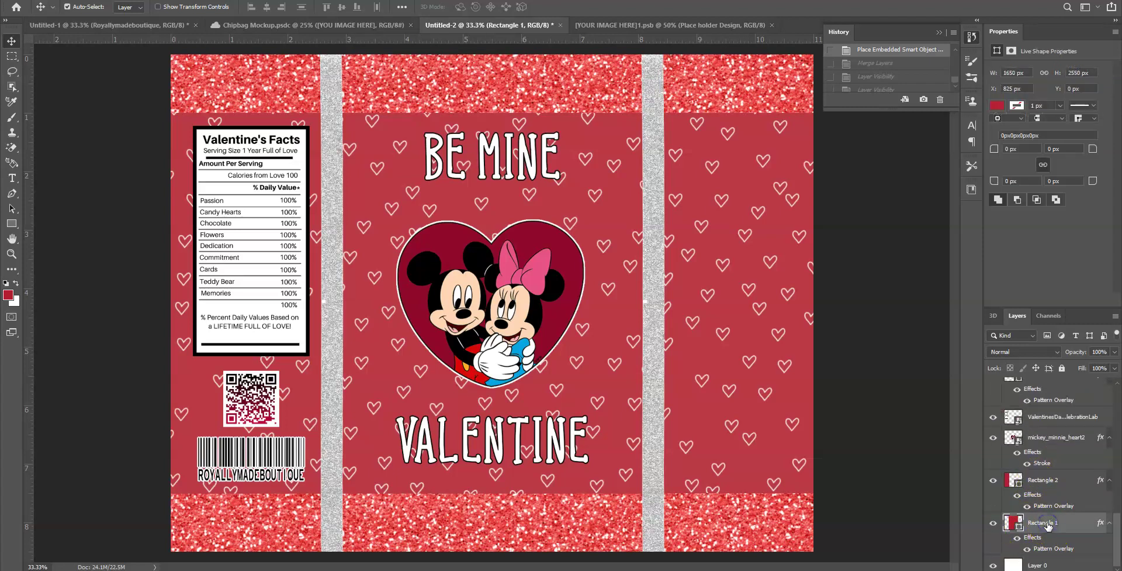
ctrl+click(1046, 439)
scroll(1045, 446, up, 1)
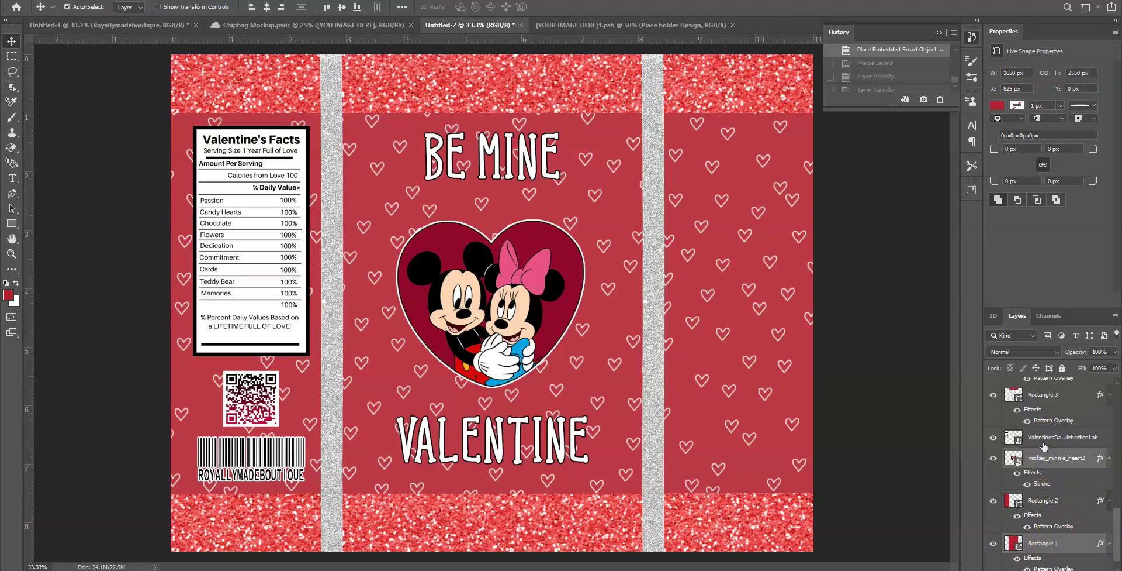
scroll(1045, 450, up, 1)
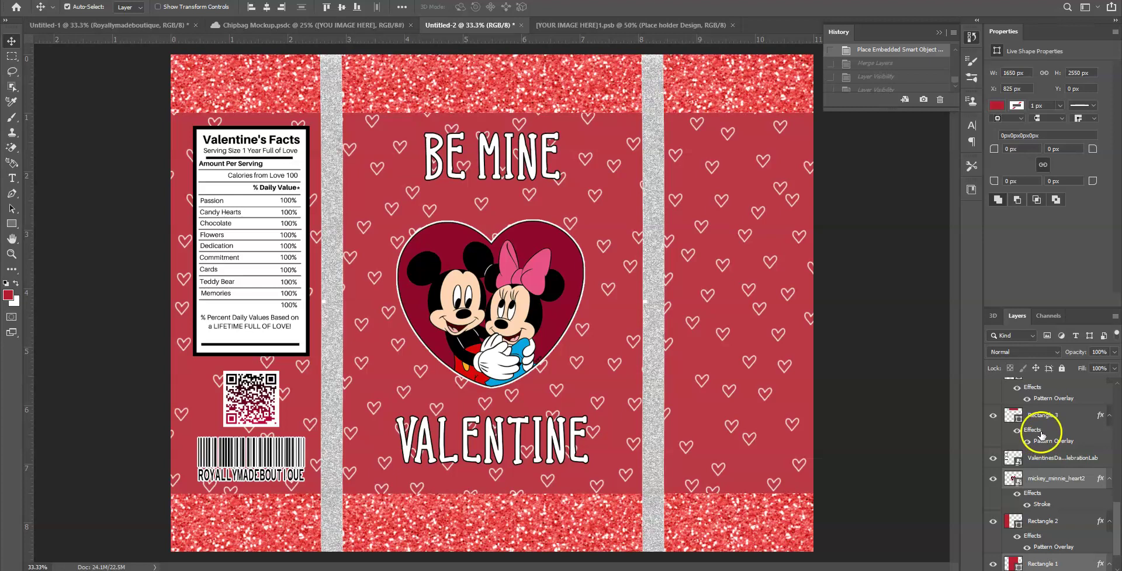
ctrl+click(1041, 431)
scroll(1034, 434, up, 3)
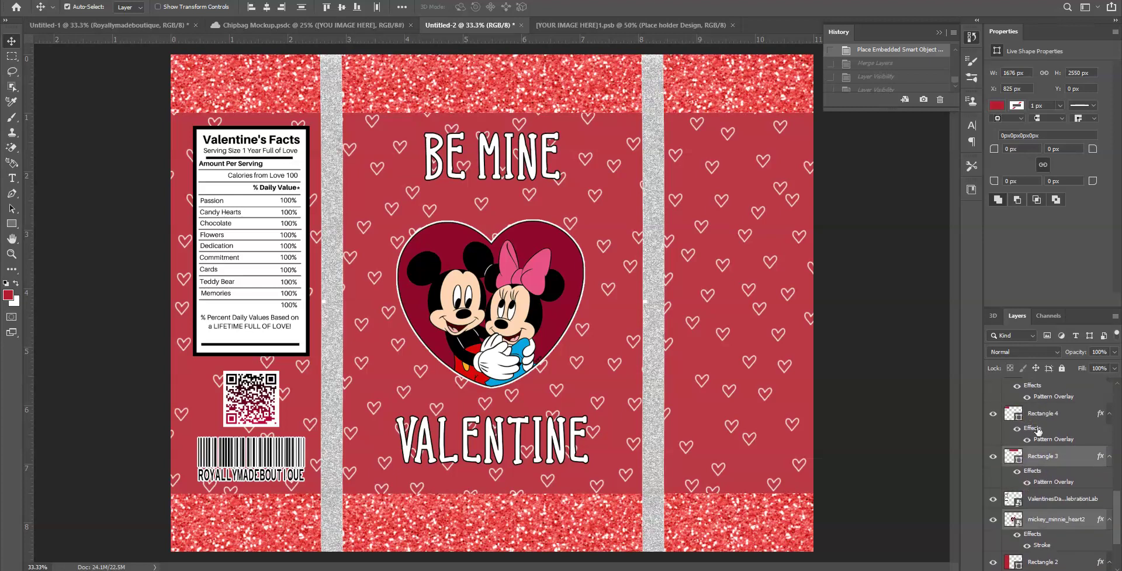
ctrl+click(1030, 395)
scroll(1038, 407, up, 2)
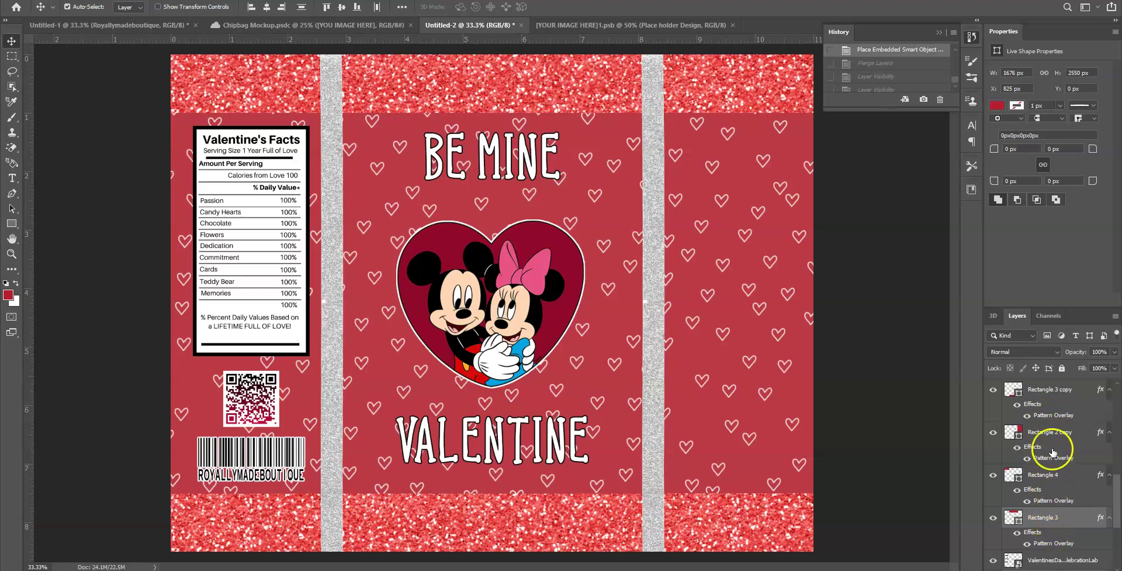
click(1039, 397)
scroll(1038, 403, up, 3)
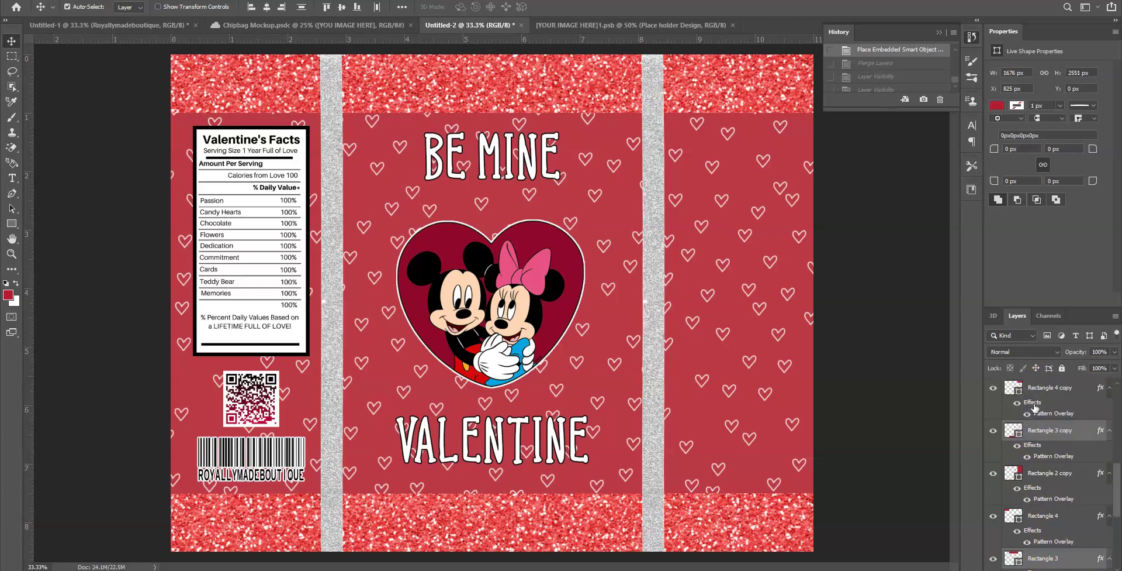
Add the Be Mine, Valentine and both CariocaDScrapbook-MarieKit (170) layers to the selection and merge all selected layers.
scroll(1034, 408, up, 2)
scroll(1036, 409, up, 4)
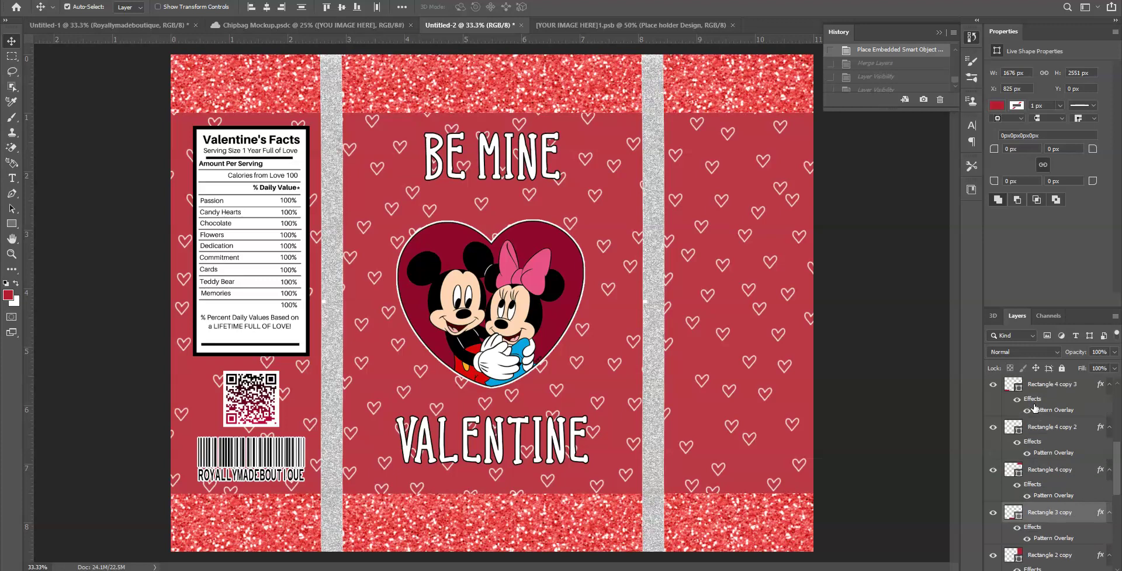
scroll(1044, 412, up, 3)
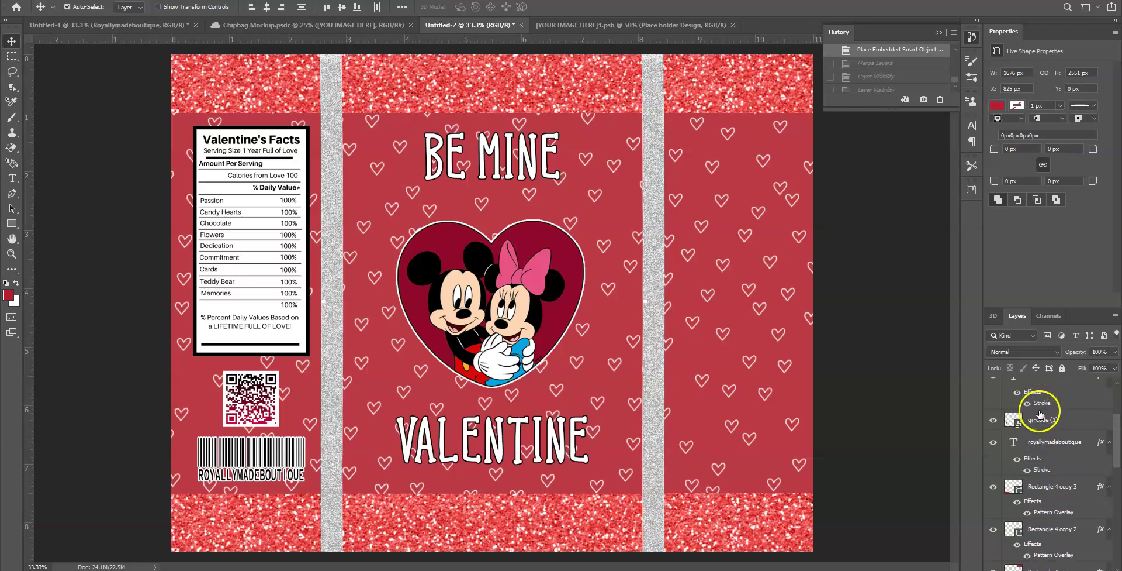
click(1044, 419)
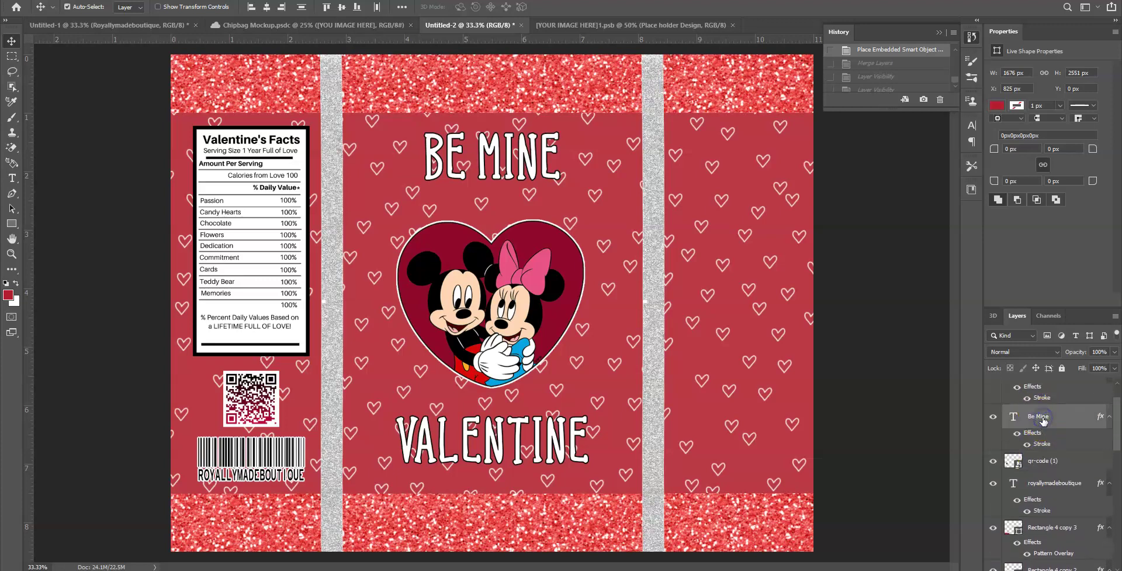
scroll(1043, 419, up, 2)
ctrl+click(1043, 406)
scroll(1045, 411, up, 1)
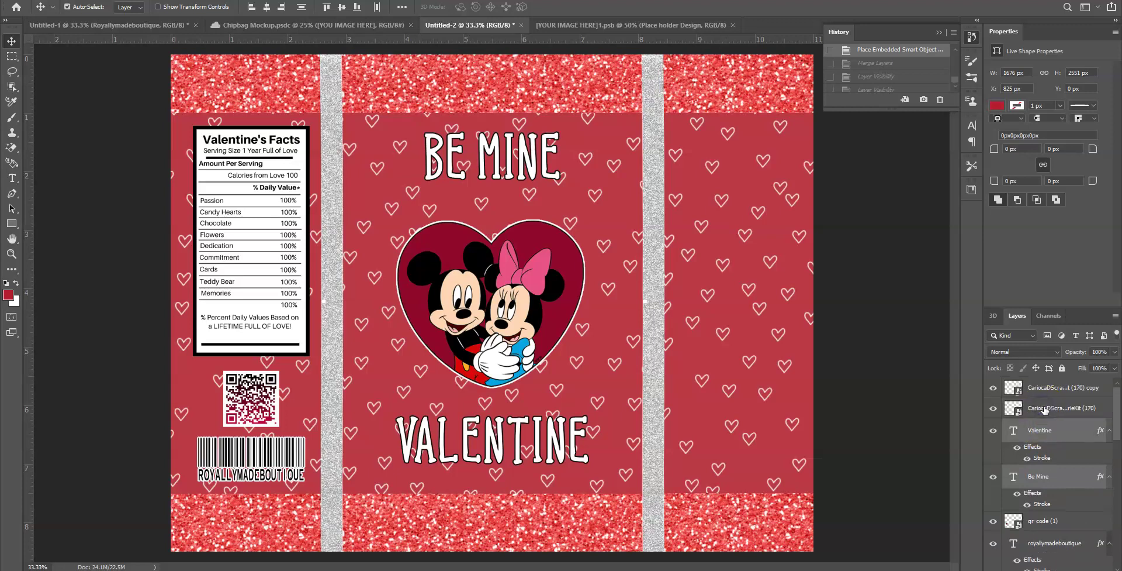
ctrl+click(1045, 411)
ctrl+click(1042, 389)
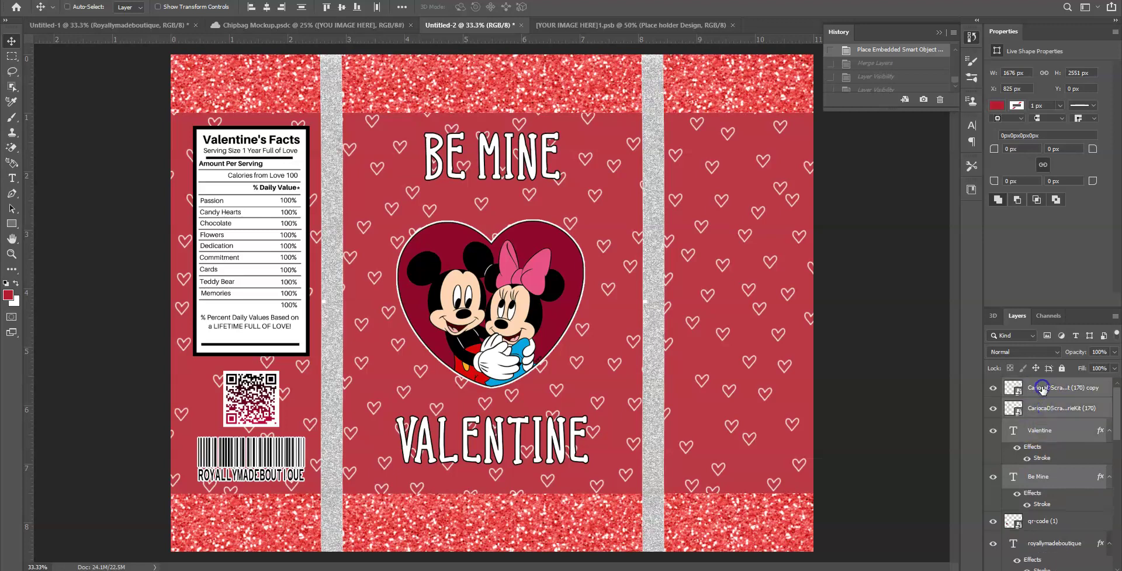
click(93, 0)
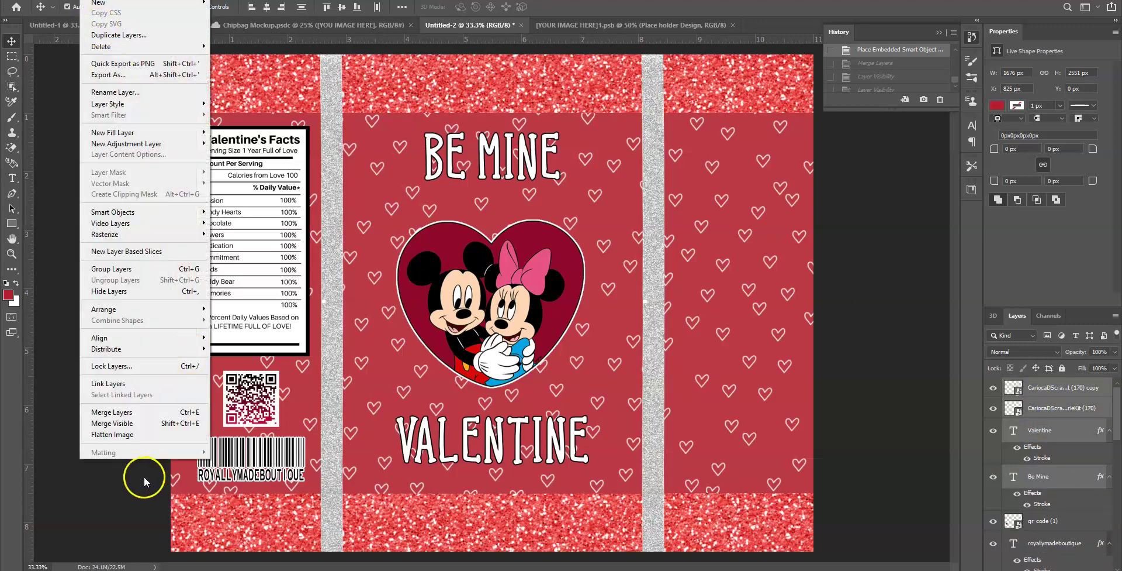
click(121, 414)
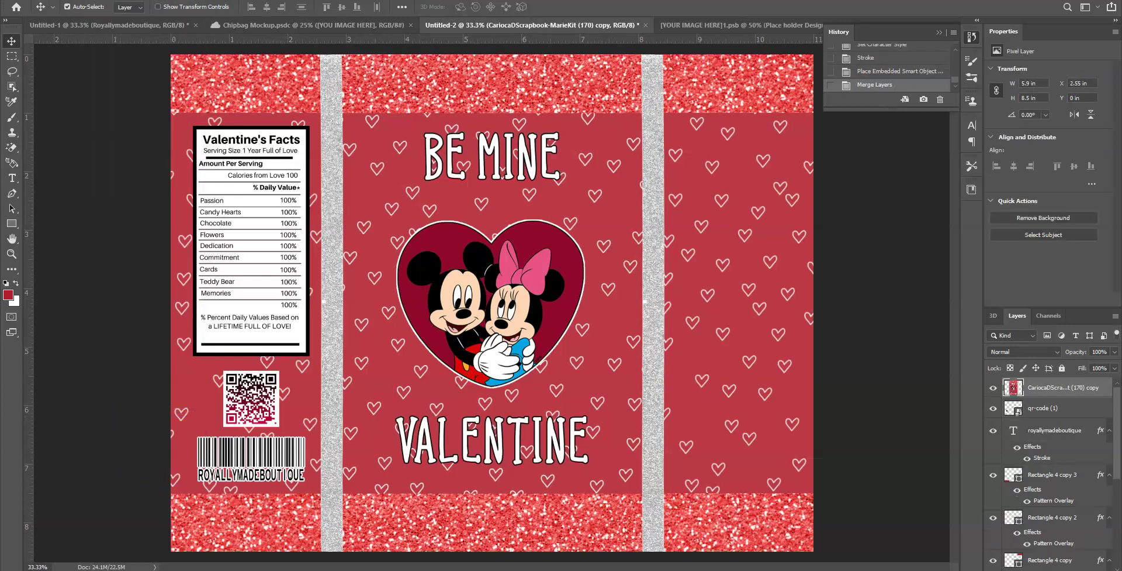
Select the plain side panel's Rectangle 2 copy, Rectangle 4 copy and Rectangle 4 copy 2 layers and look through the available layer commands.
scroll(1087, 526, down, 5)
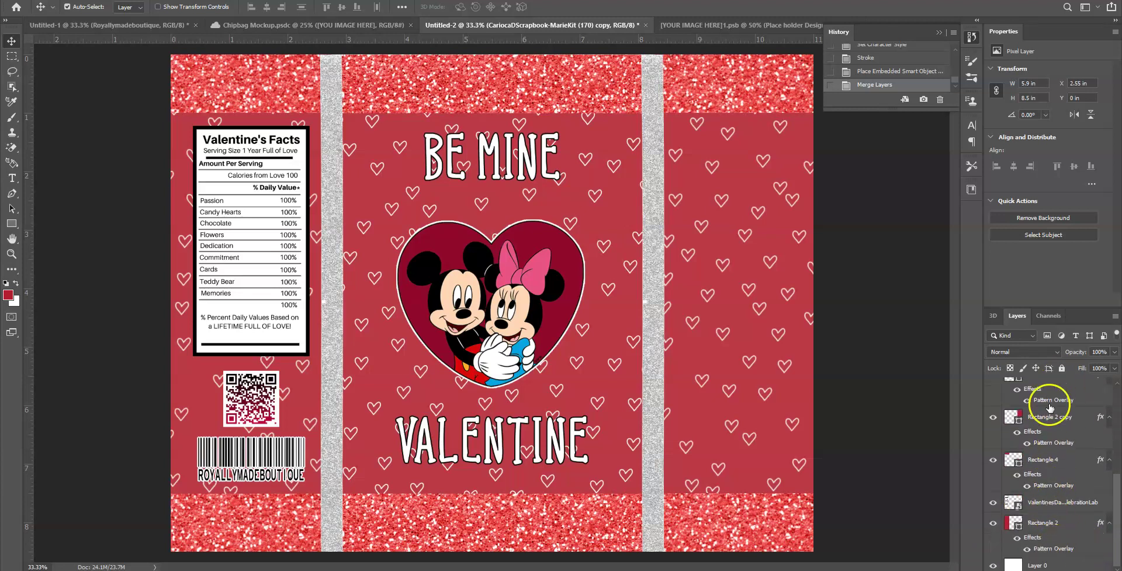
click(1046, 416)
drag(1029, 465, 1051, 438)
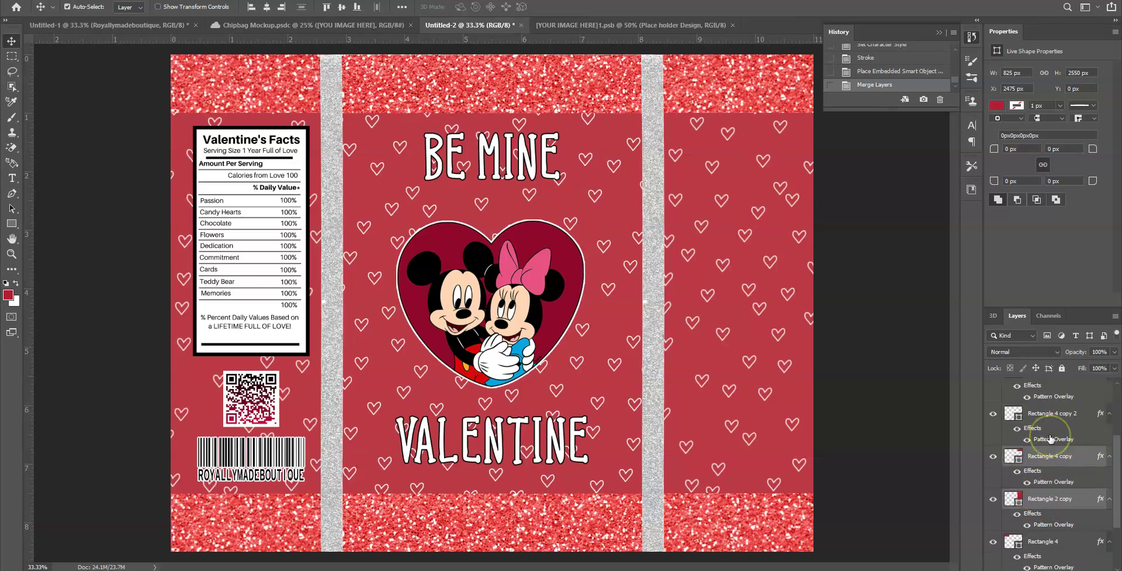
right_click(1040, 414)
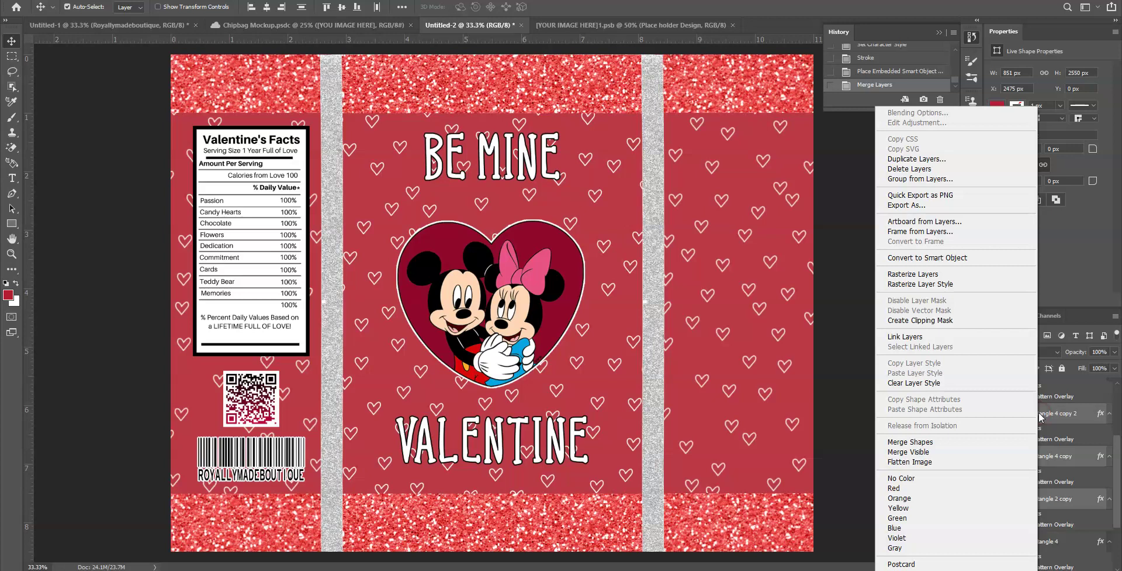
click(1070, 531)
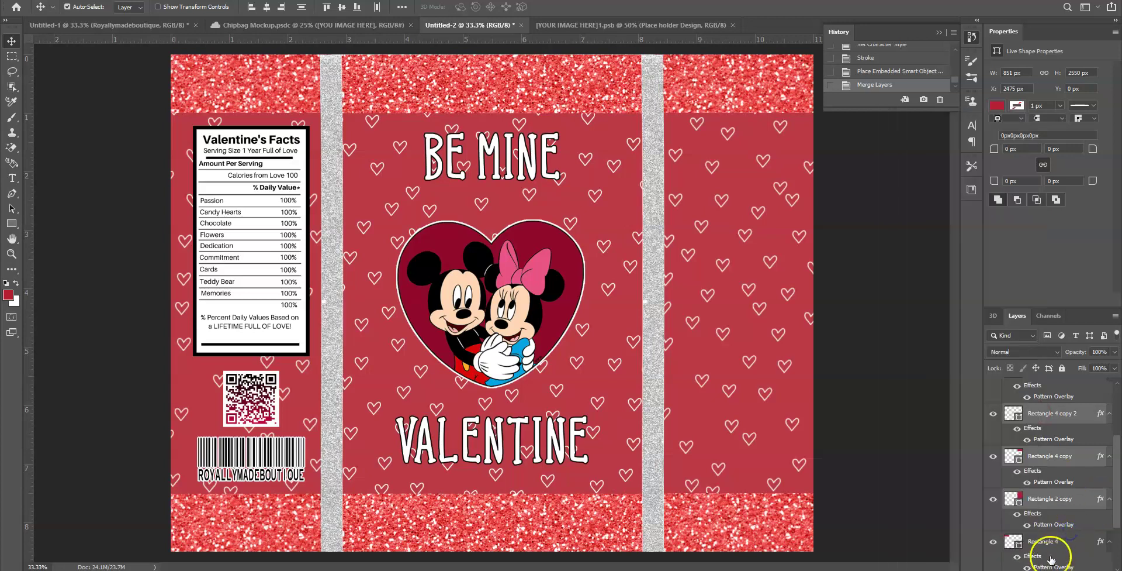
Merge the facts panel's Rectangle 2, Valentine's label, Rectangle 4, Rectangle 4 copy 3, royallymadeboutique and qr-code (1) layers into one layer.
scroll(1052, 556, down, 3)
click(1064, 526)
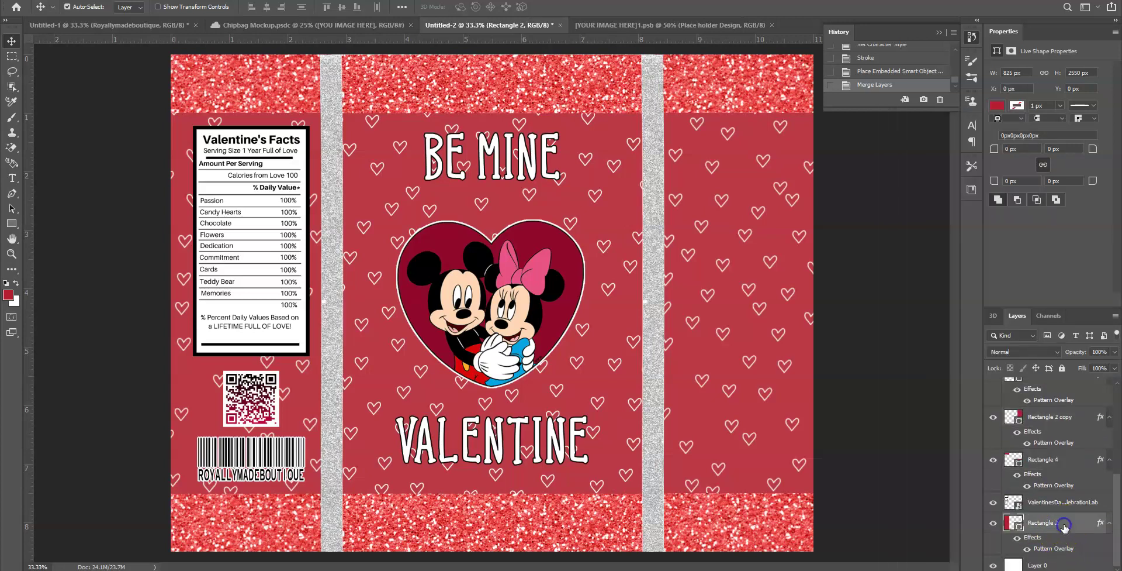
ctrl+click(1050, 504)
ctrl+click(1048, 476)
scroll(1047, 481, up, 2)
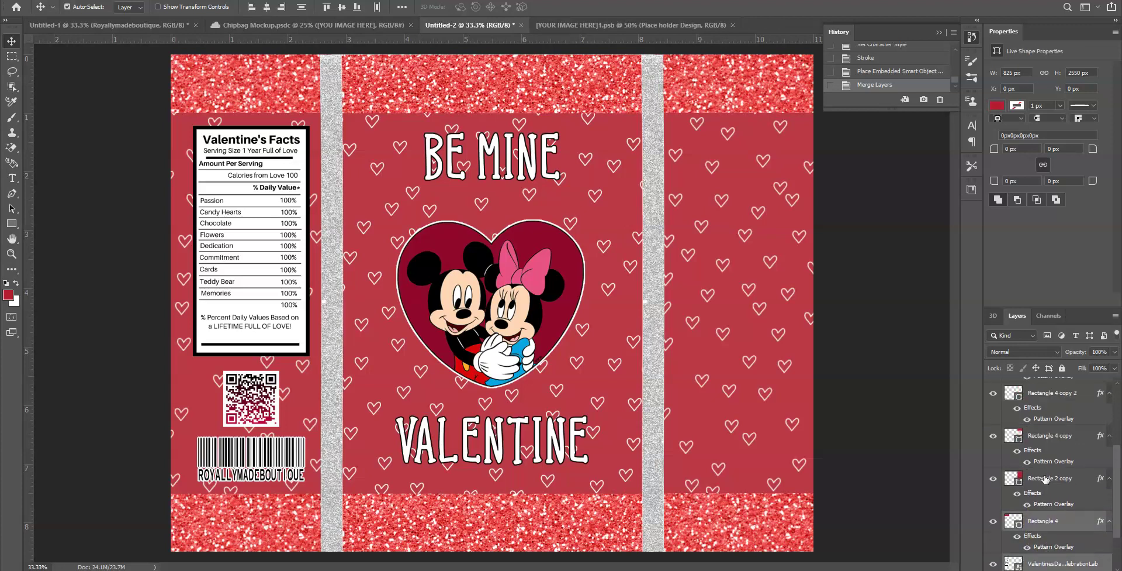
scroll(1045, 482, up, 3)
click(1046, 438)
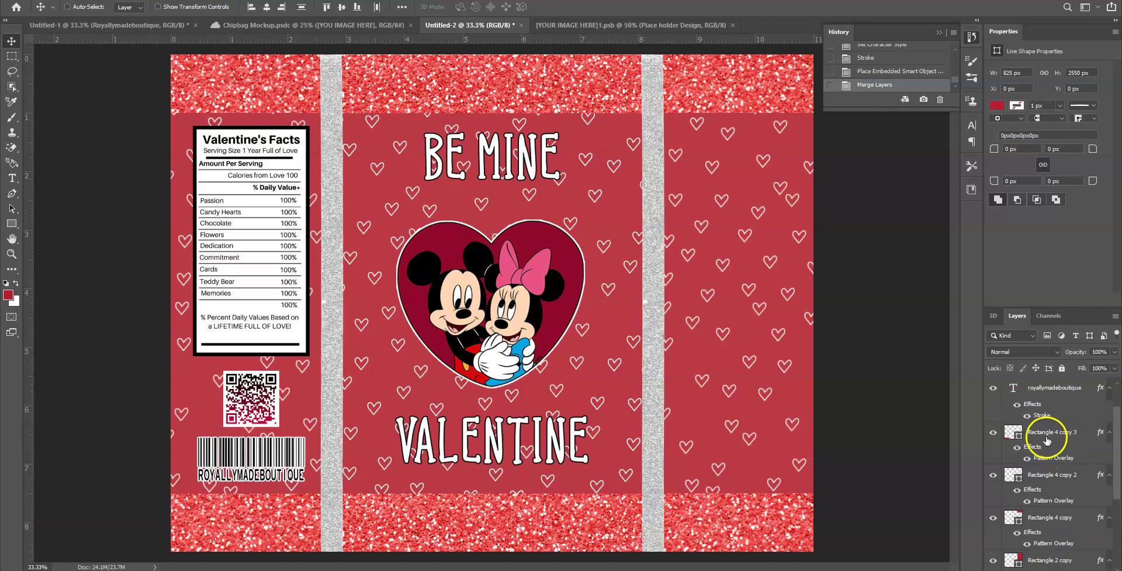
ctrl+click(1044, 388)
scroll(1072, 420, up, 1)
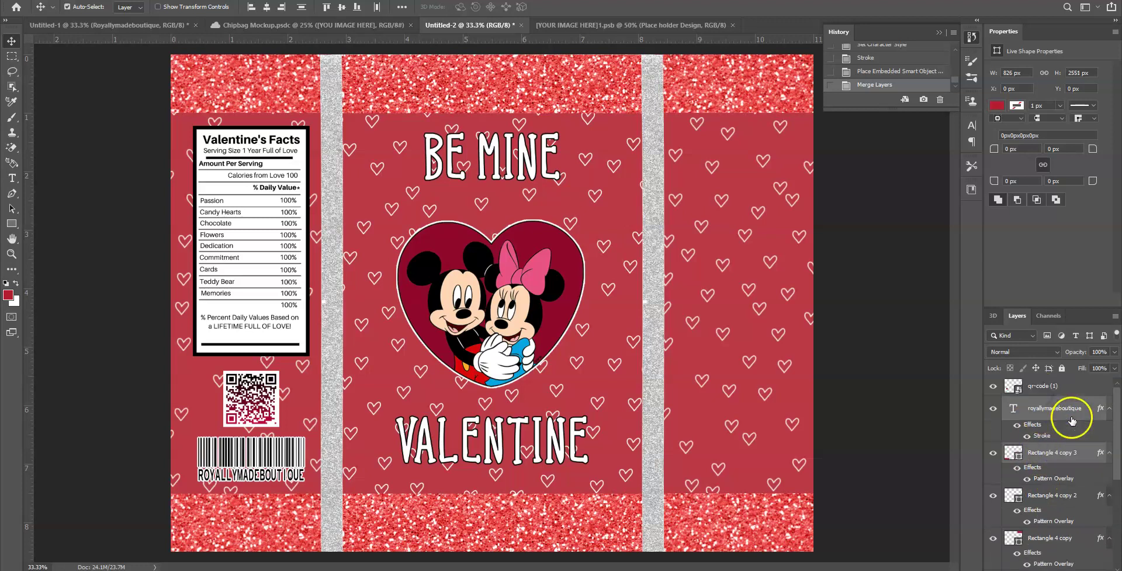
scroll(1072, 420, up, 1)
ctrl+click(1054, 406)
right_click(1054, 407)
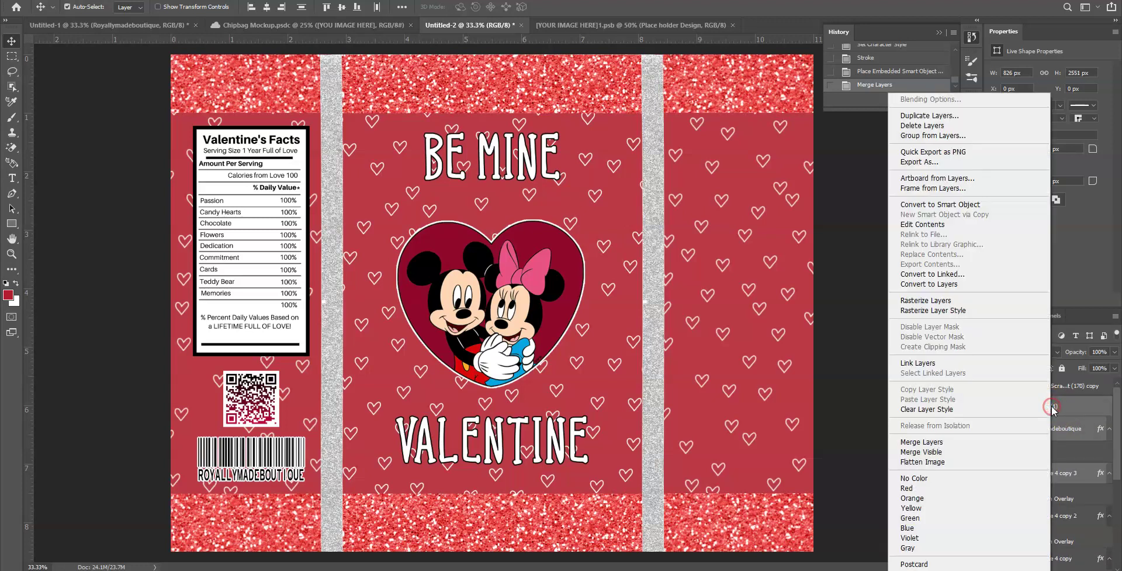
click(975, 442)
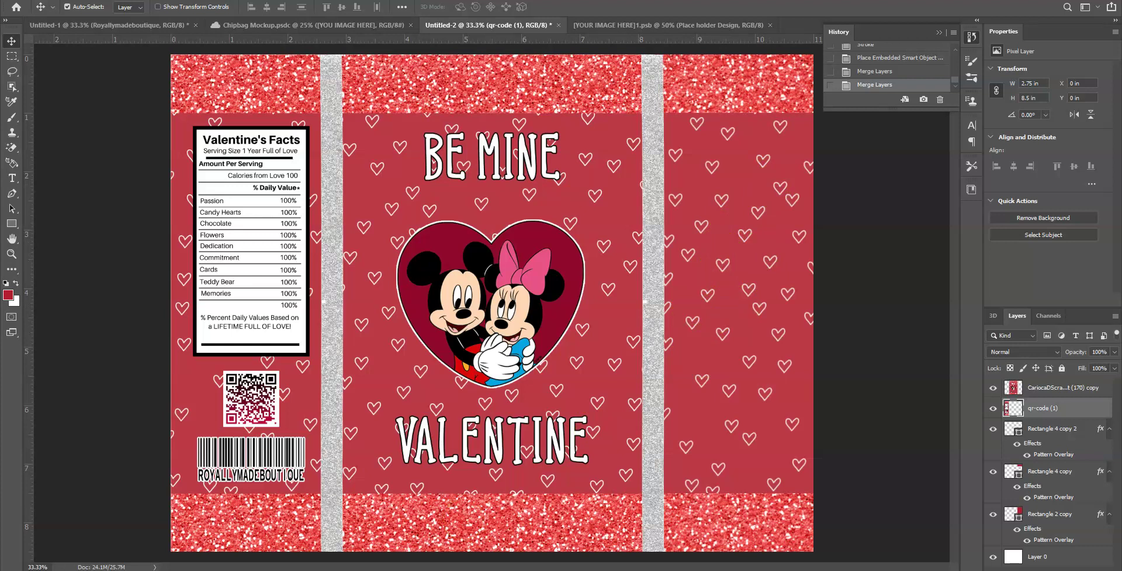
Switch to File Explorer and open the PNG folder of CL797 inside VALENTINE-BUNDLE's GRAPHICS folder, bringing its heart images into view.
mouse_move(244, 567)
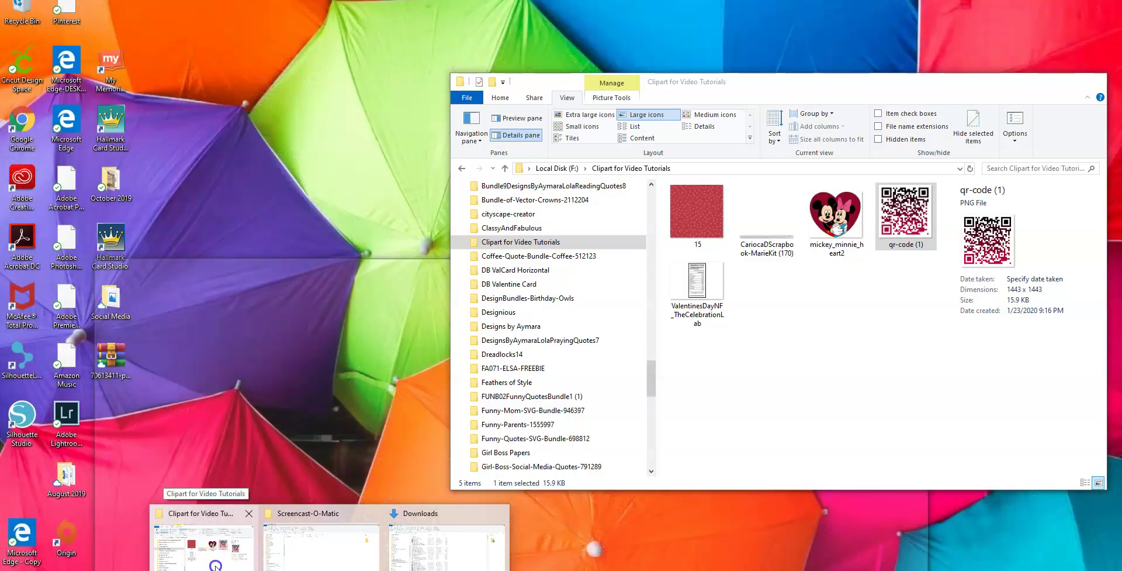
click(216, 565)
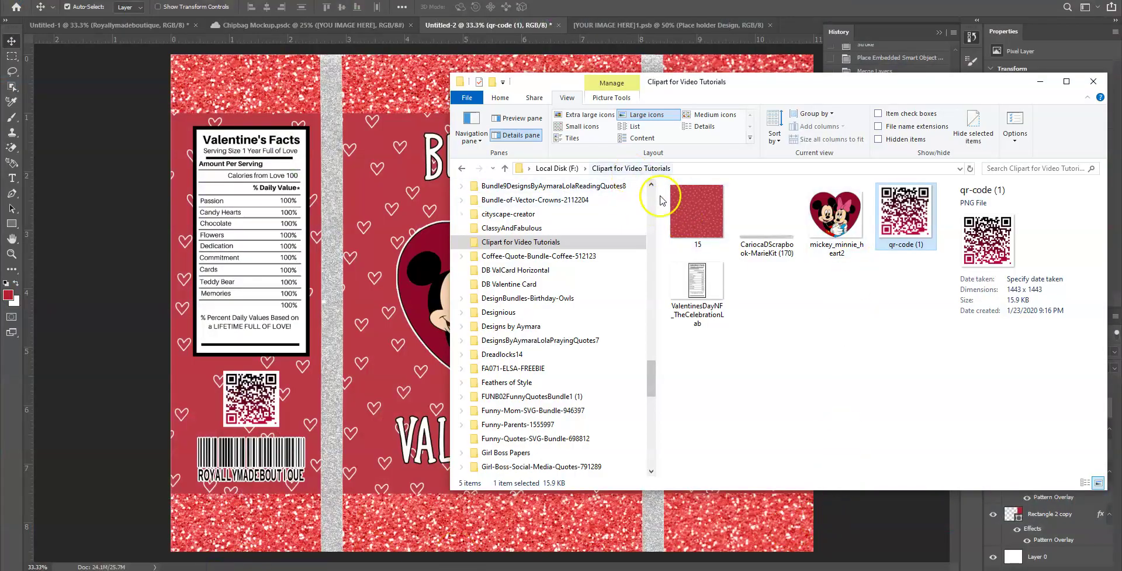
click(654, 391)
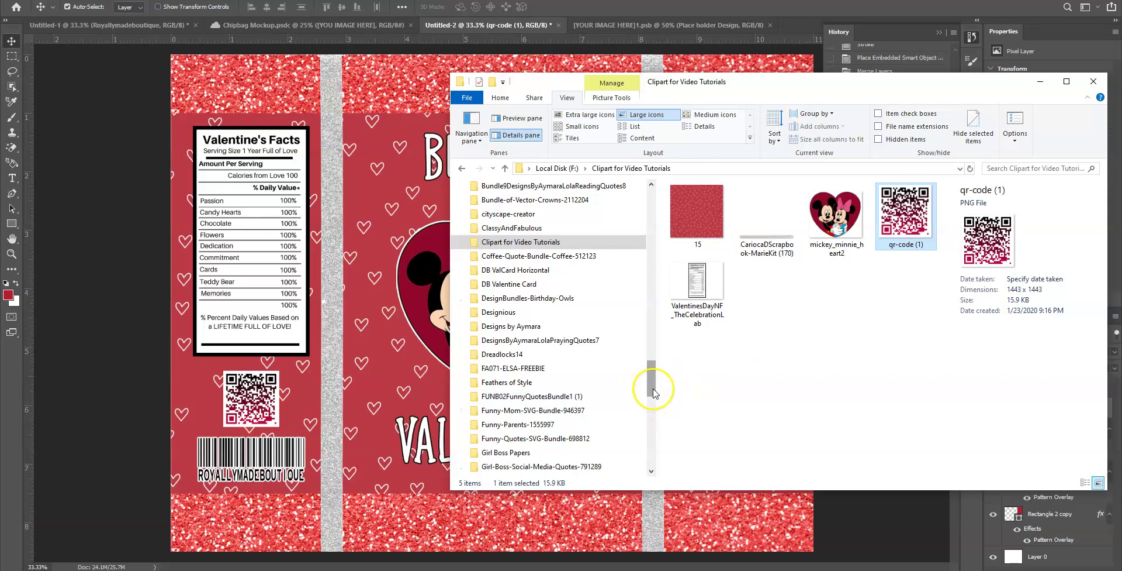
drag(654, 393, 655, 454)
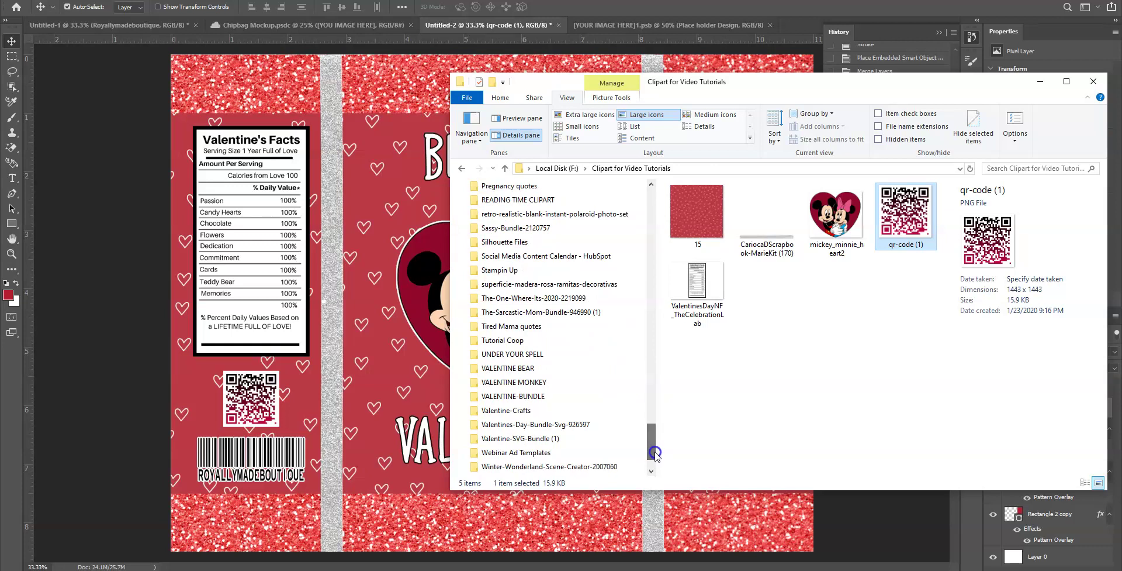
click(571, 397)
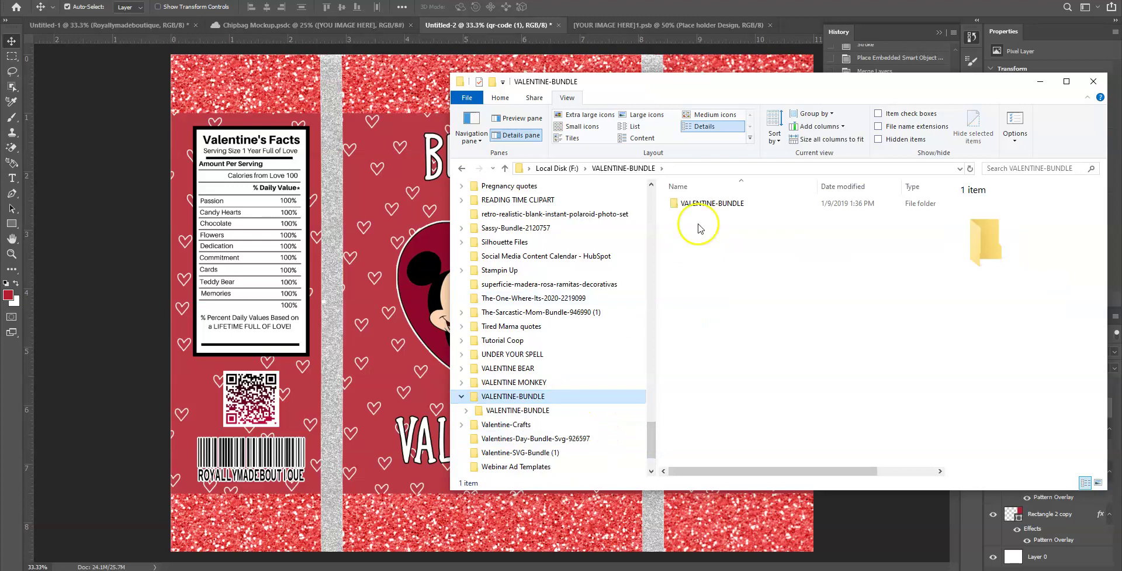
double_click(710, 205)
double_click(717, 215)
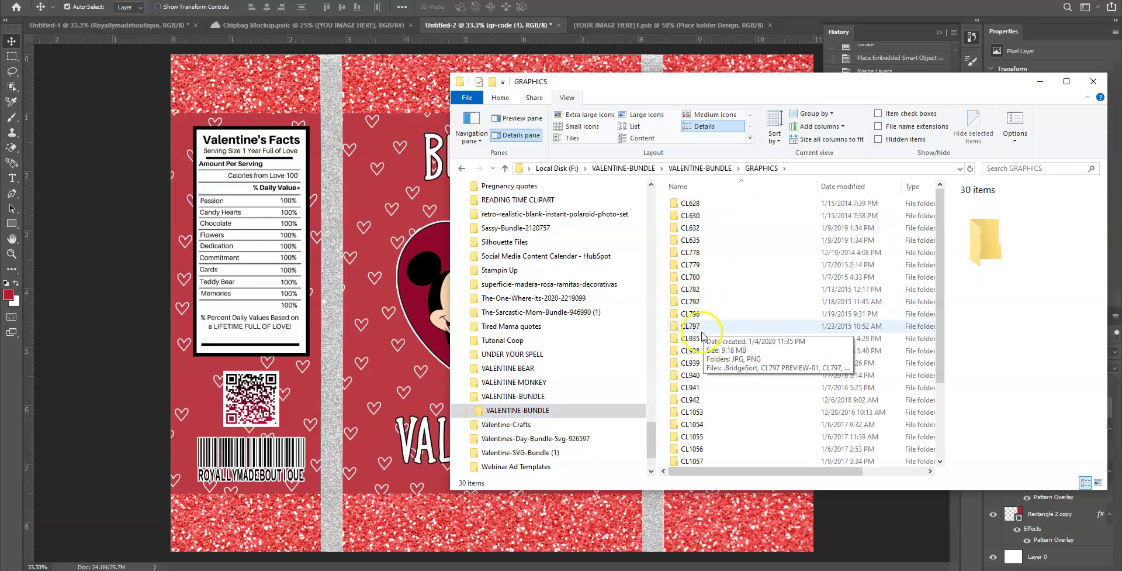
double_click(702, 327)
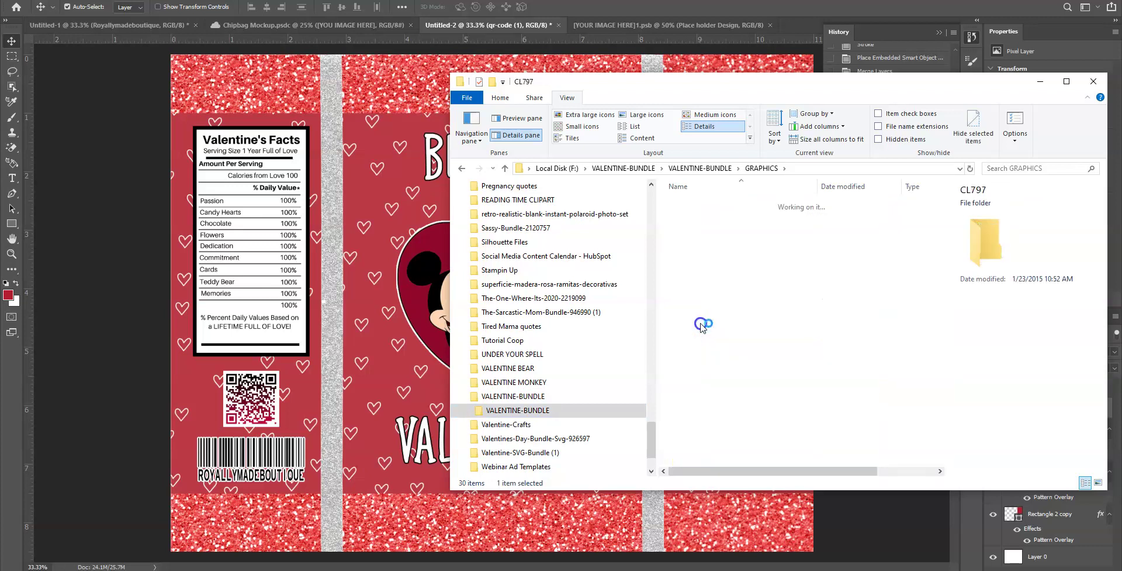
double_click(706, 219)
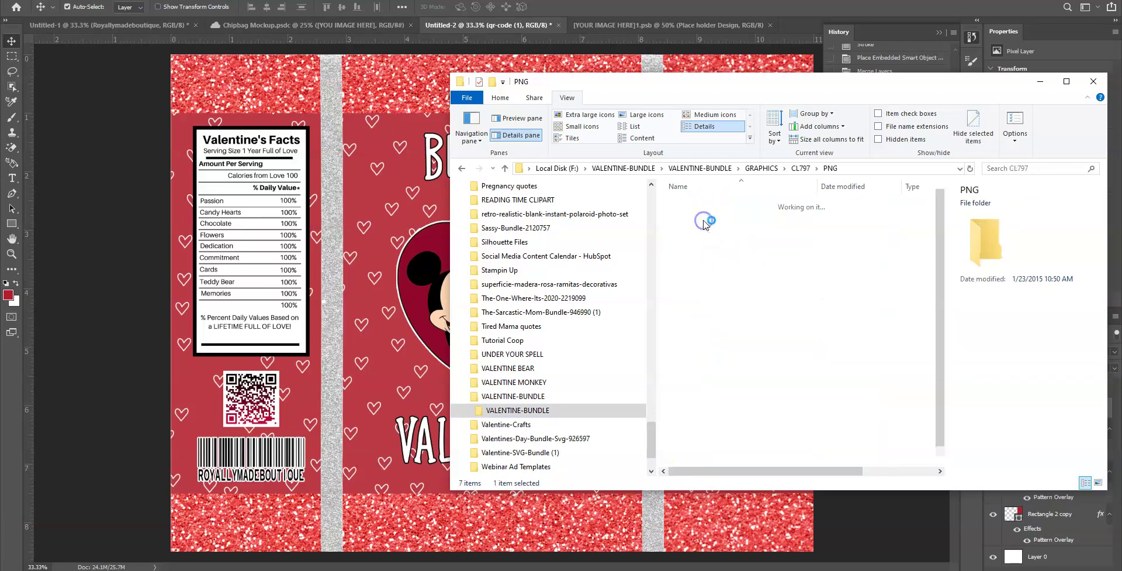
scroll(747, 355, down, 1)
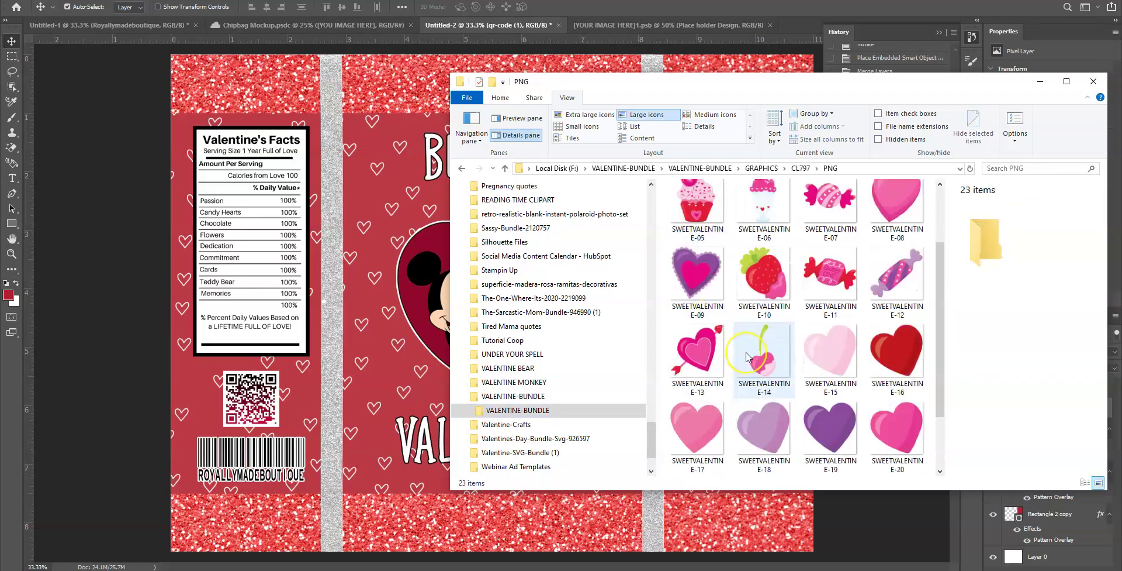
scroll(747, 356, down, 1)
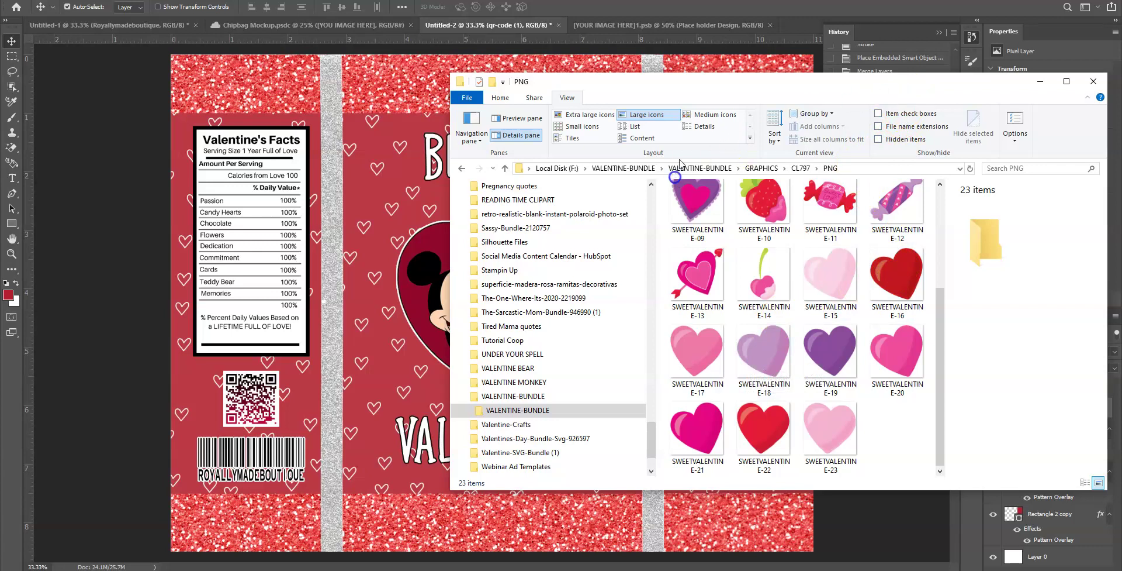
Move the File Explorer window aside and place the SWEETVALENTINE-16 red heart image into the wrapper document.
drag(757, 84, 288, 137)
click(434, 334)
drag(434, 335, 824, 385)
drag(744, 342, 743, 343)
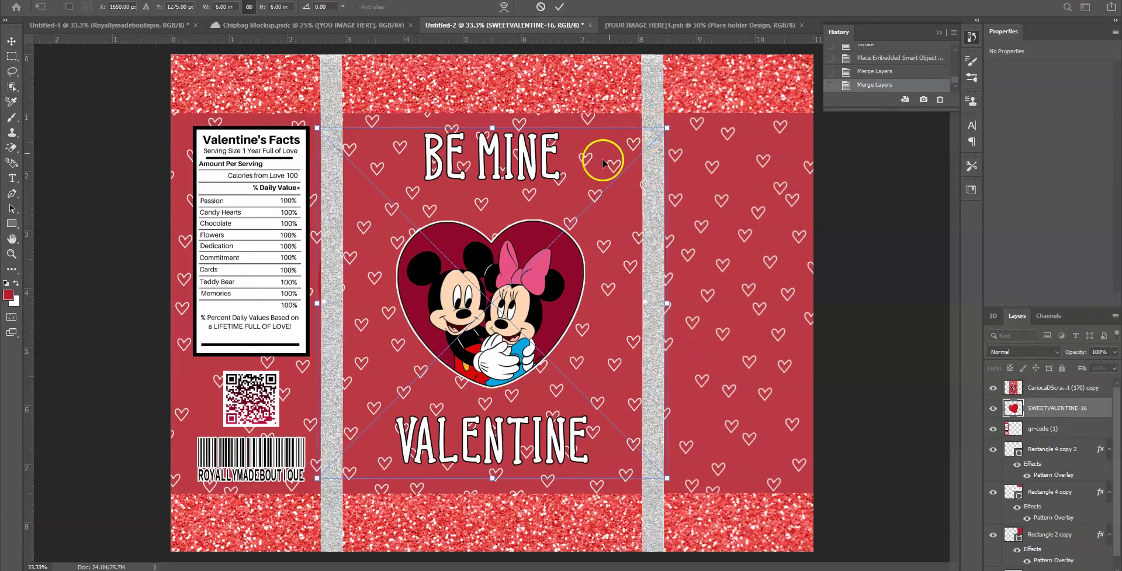
Scale the placed red heart to about 1.76 in square and position it in the lower part of the plain side panel.
drag(567, 165, 696, 167)
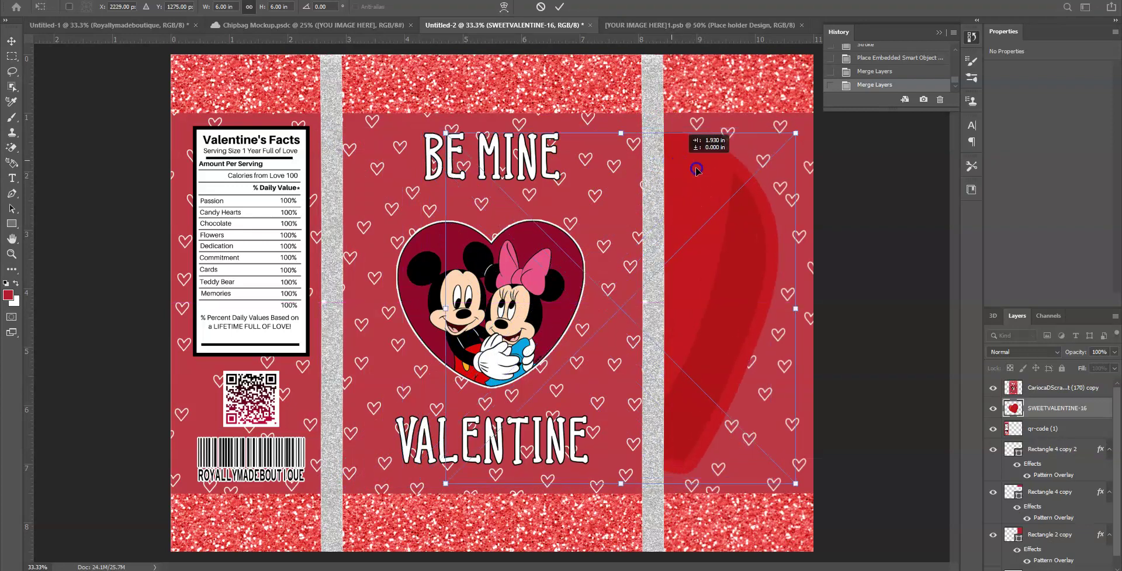
drag(796, 138, 764, 215)
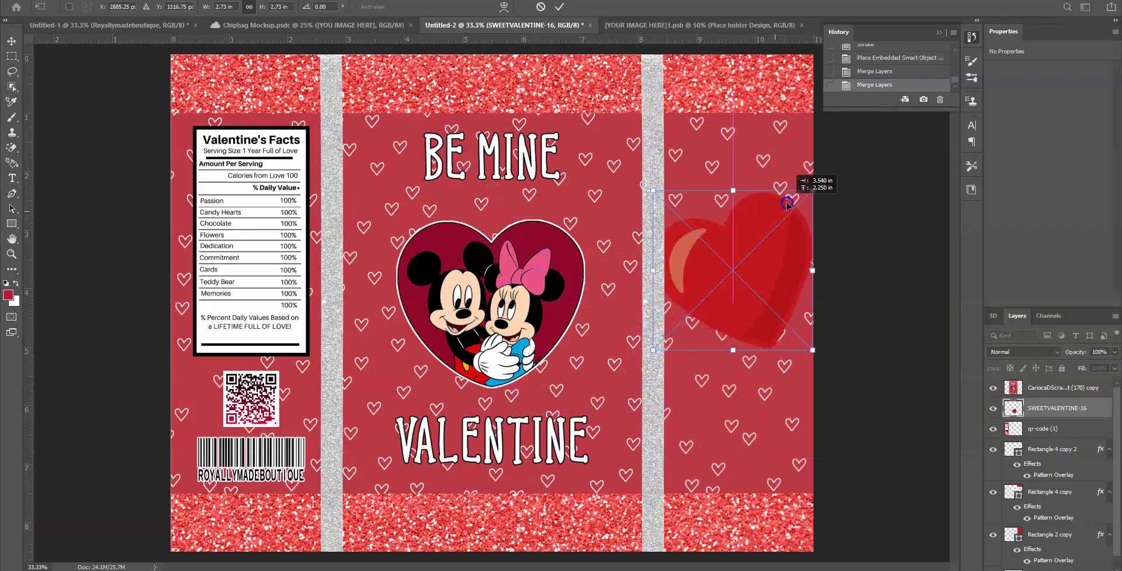
drag(811, 190, 741, 381)
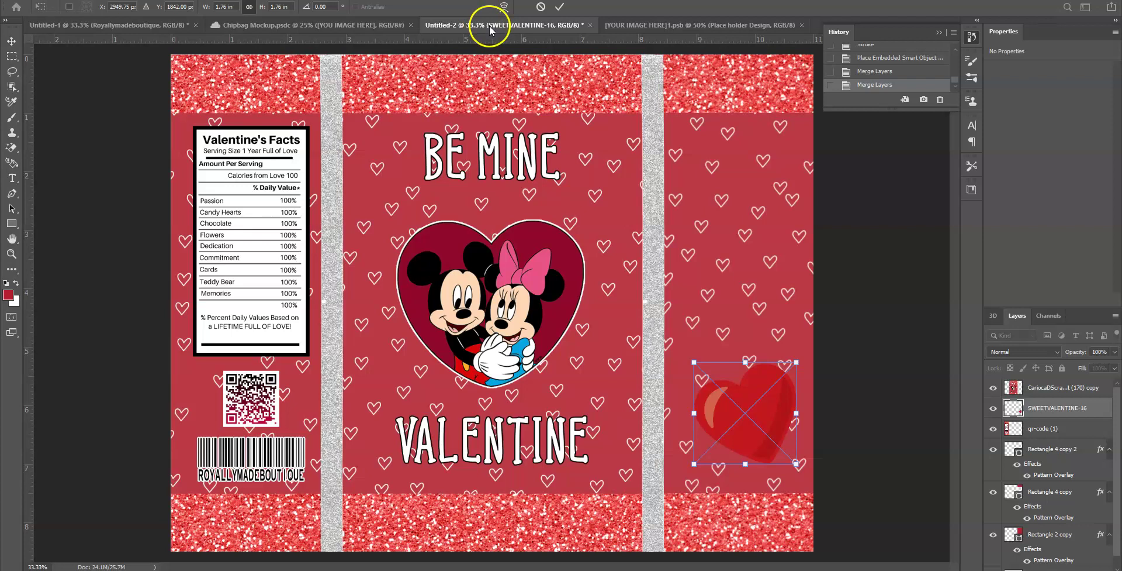
click(560, 7)
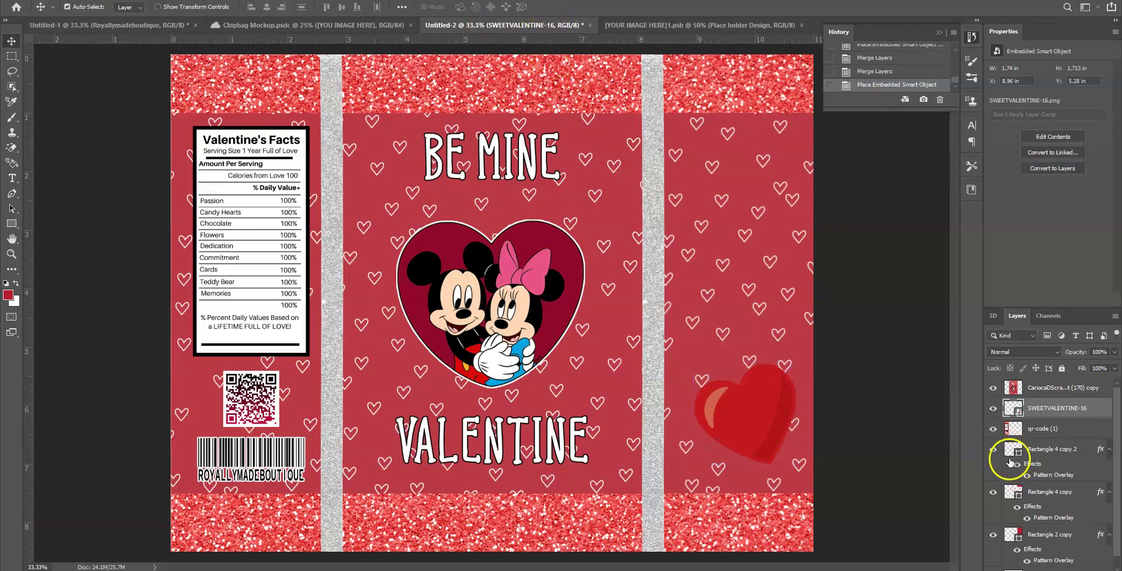
Add a 6 px white outside stroke to the SWEETVALENTINE-16 heart layer.
click(1024, 562)
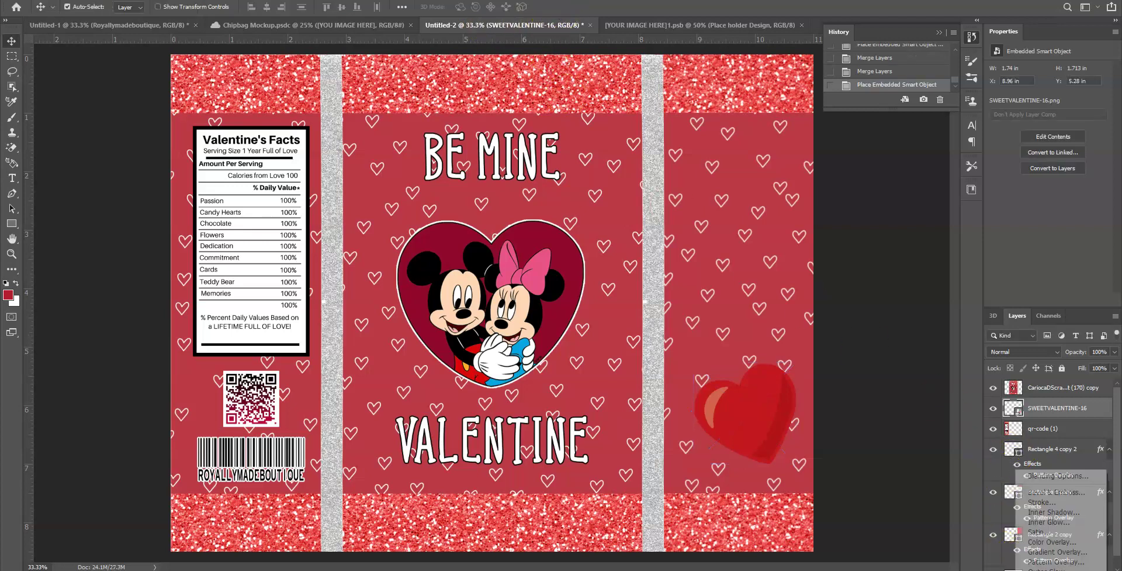
click(1044, 504)
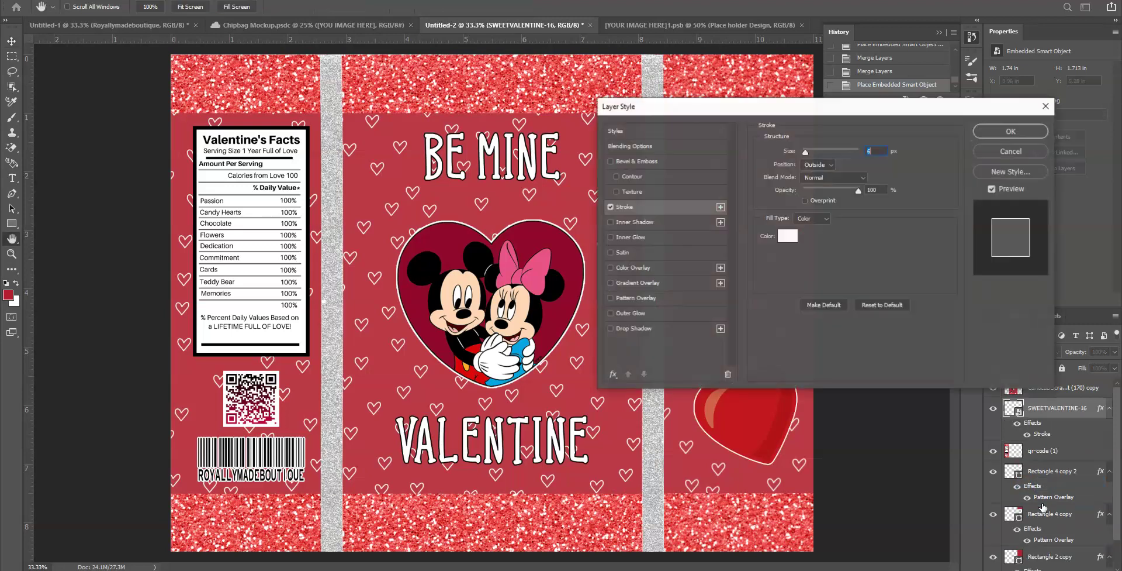
click(981, 128)
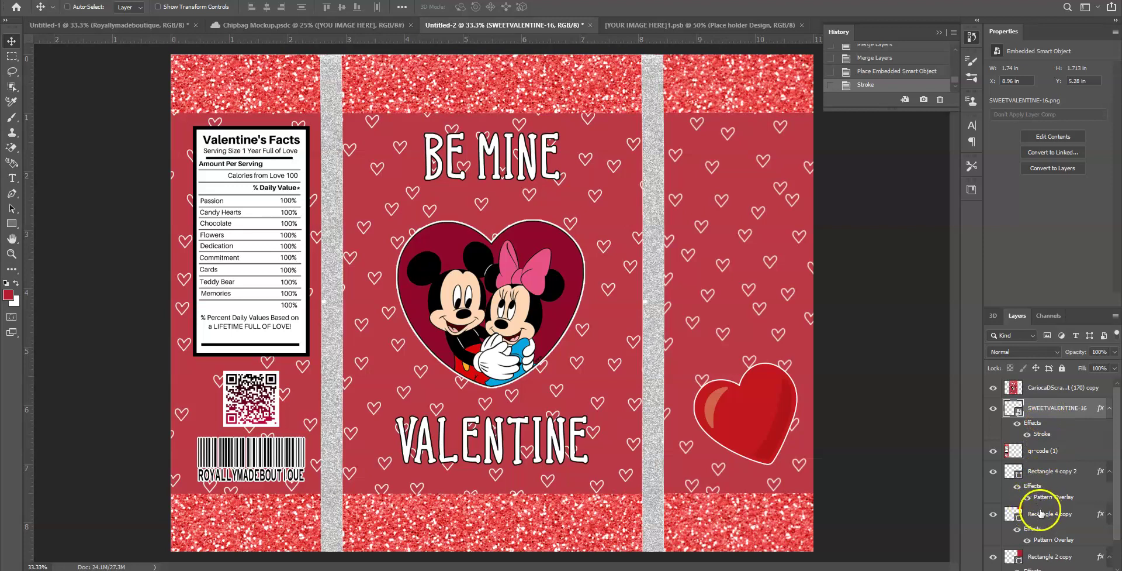
Merge the SWEETVALENTINE-16, Rectangle 4 copy 2, Rectangle 4 copy and Rectangle 2 copy layers of the plain side panel.
click(1050, 471)
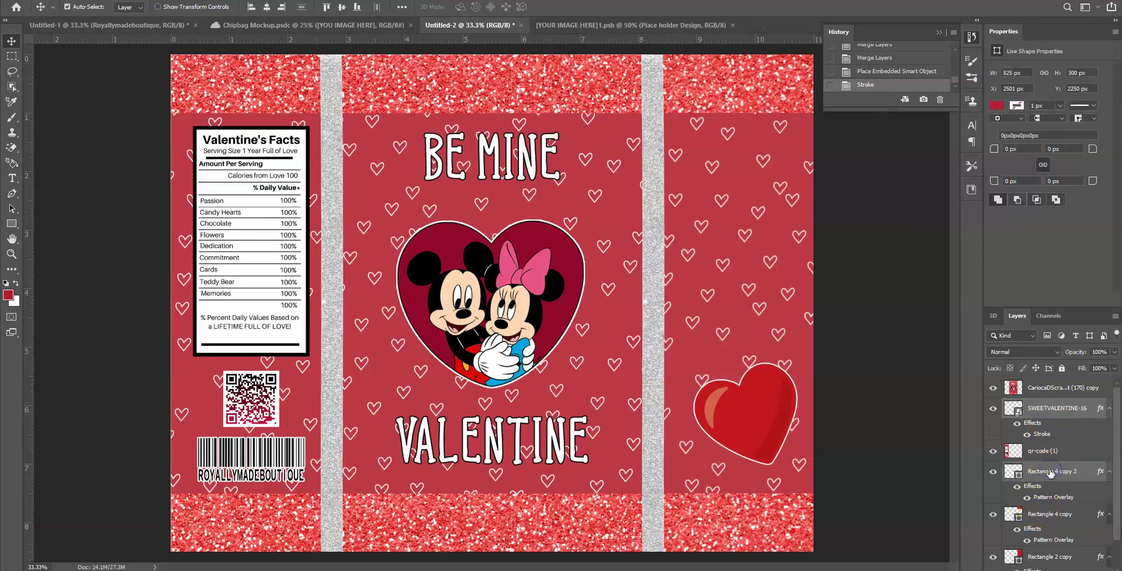
ctrl+click(1044, 515)
ctrl+click(1040, 559)
right_click(1040, 559)
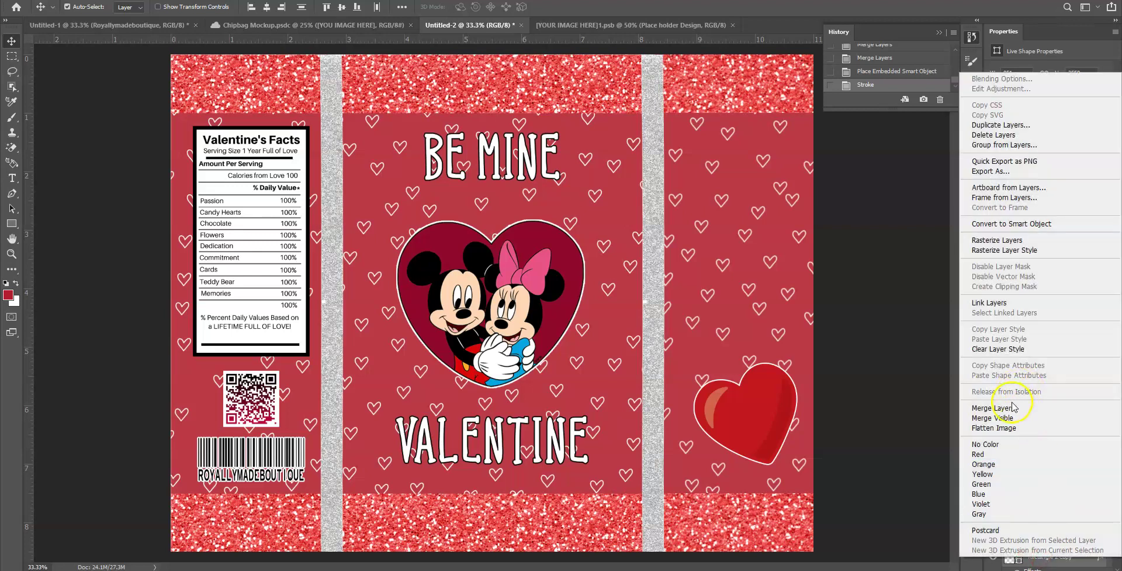
click(992, 407)
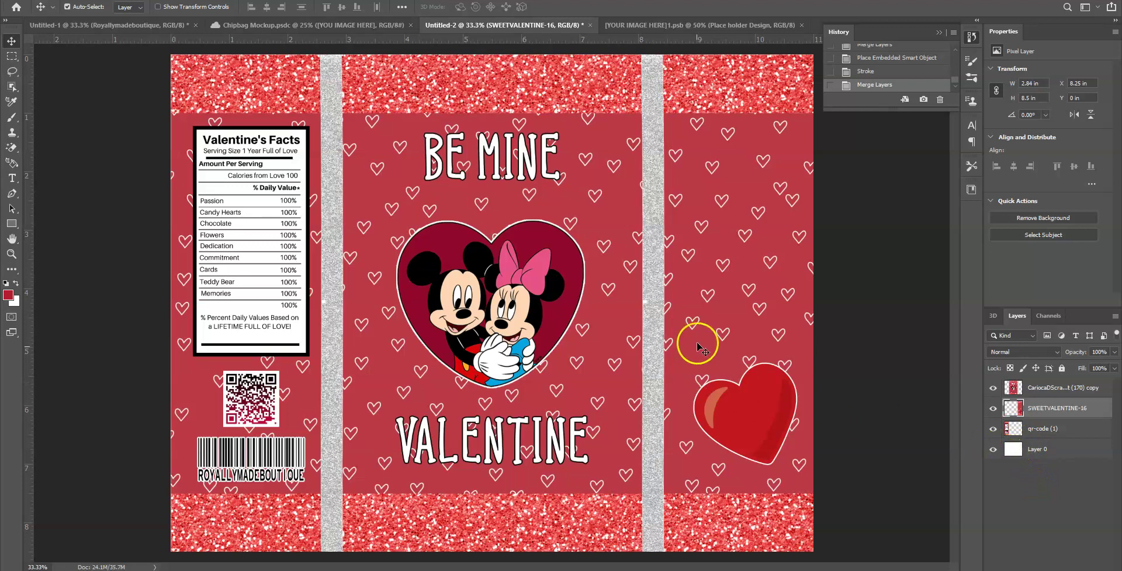
Copy the merged front panel layer into [YOUR IMAGE HERE]1.psb and free-transform it to about 17.8 by 25.6 in, covering the canvas.
drag(506, 103, 534, 175)
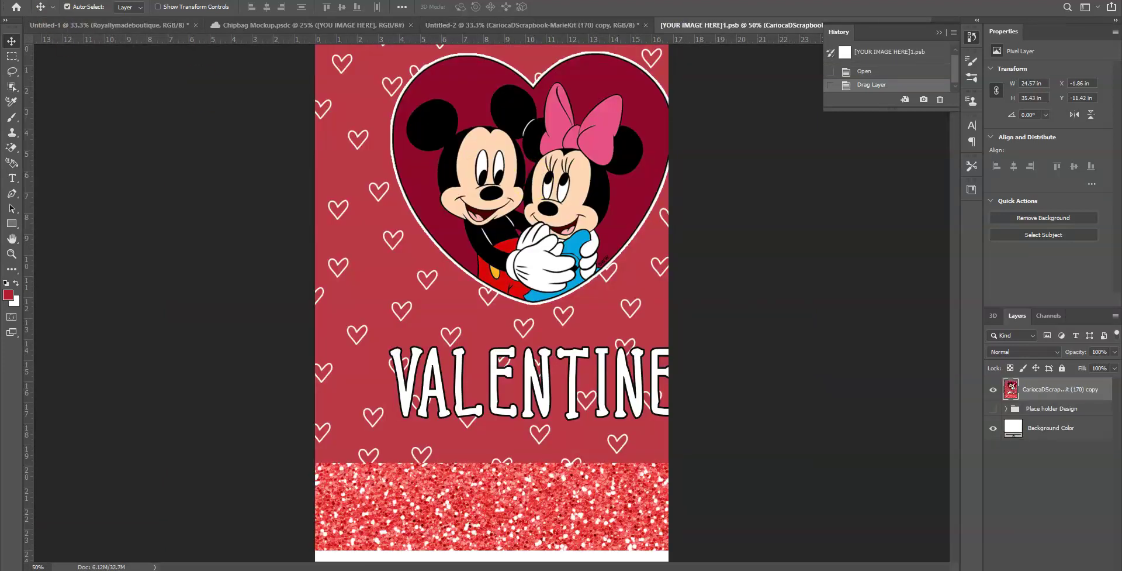
click(43, 1)
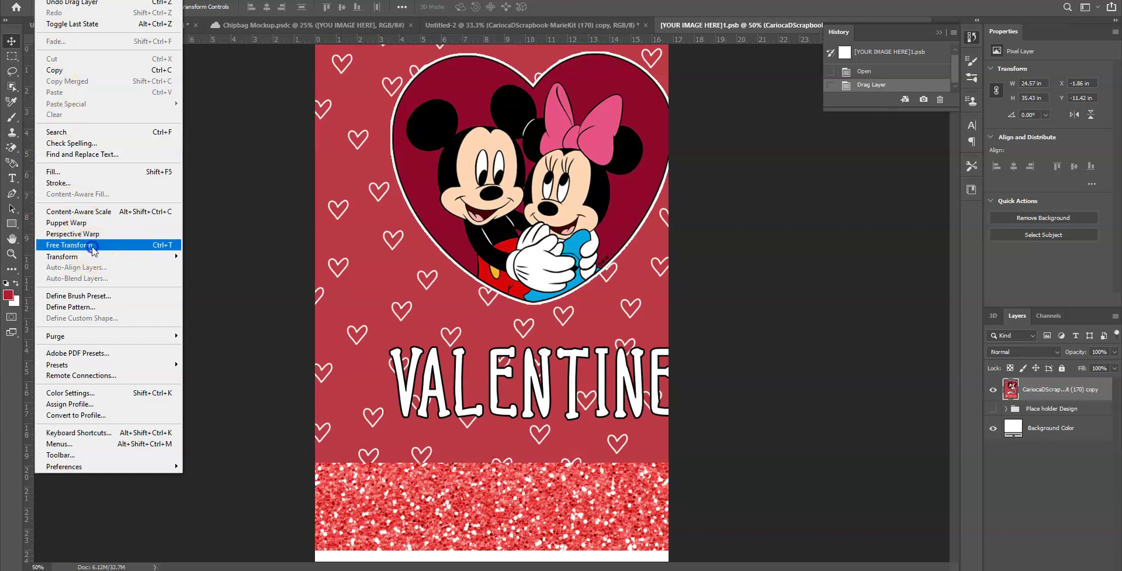
click(94, 247)
drag(350, 181, 368, 388)
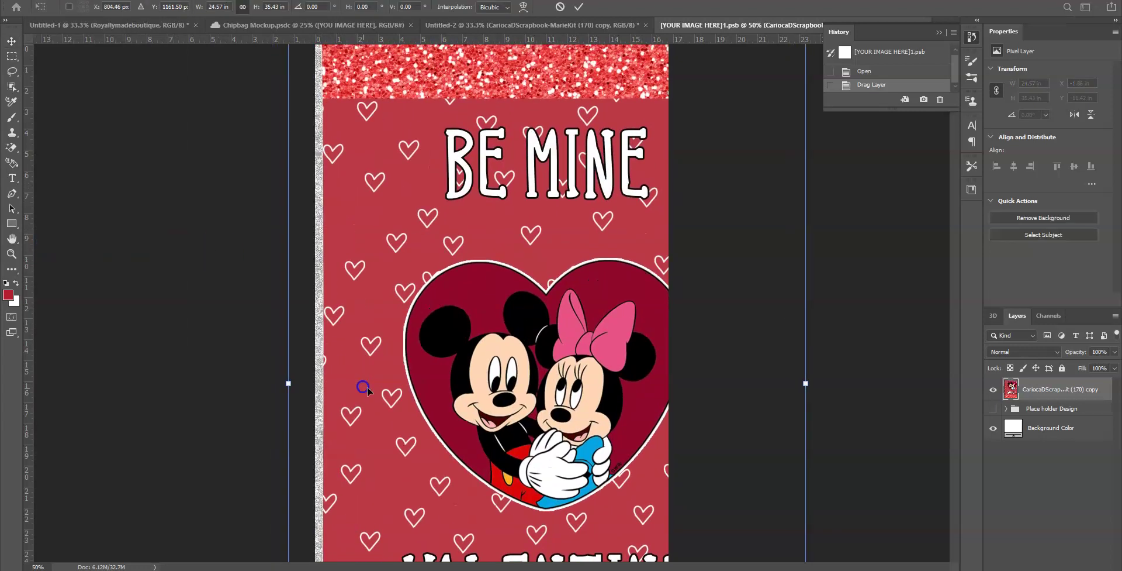
drag(376, 238, 392, 346)
drag(301, 115, 528, 364)
drag(550, 409, 370, 79)
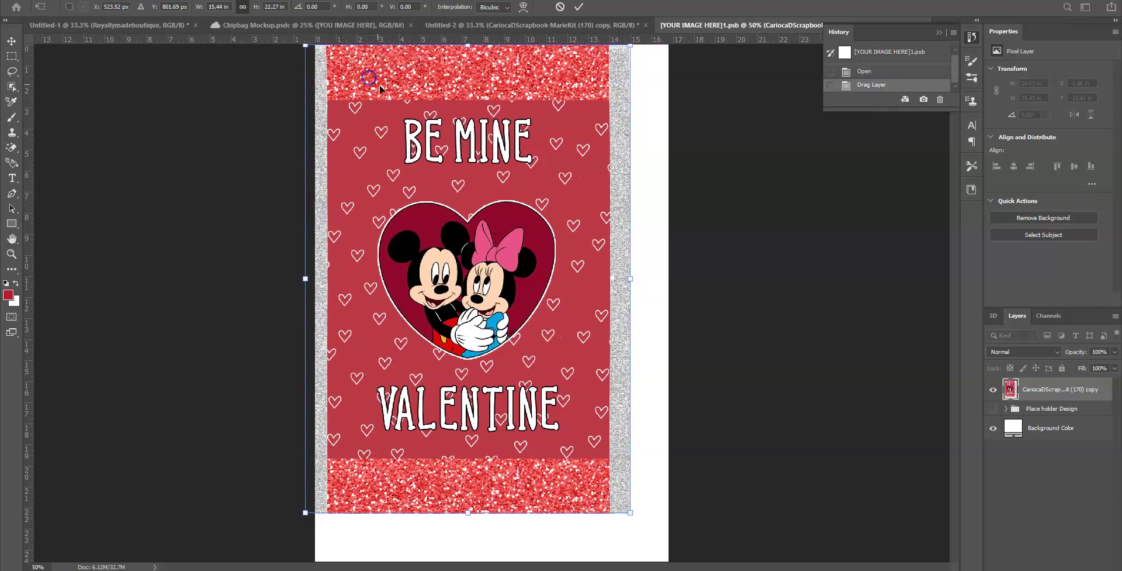
drag(634, 515, 716, 562)
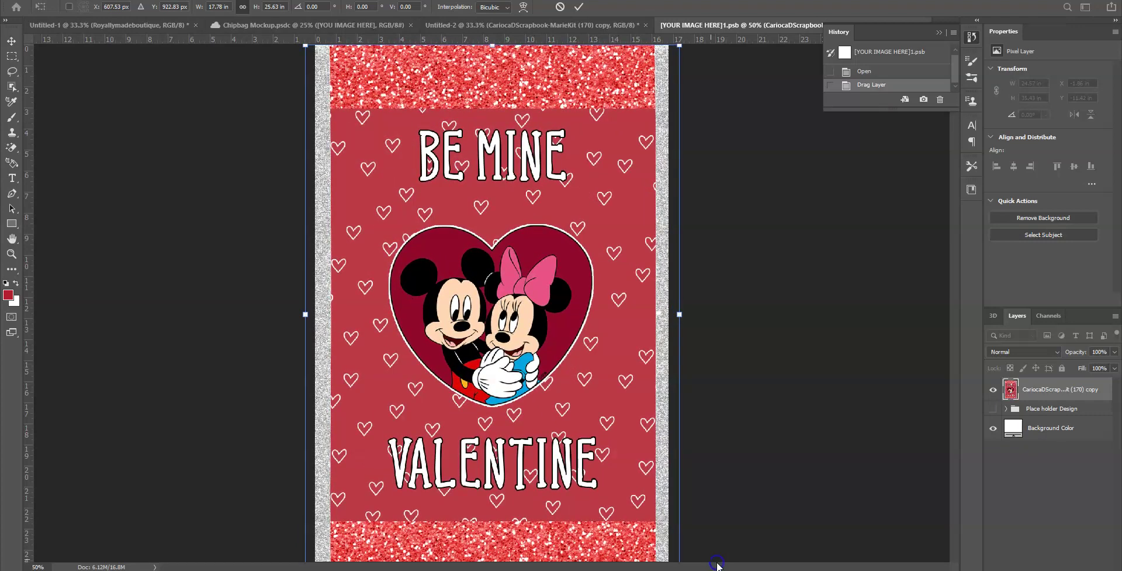
drag(543, 467, 544, 462)
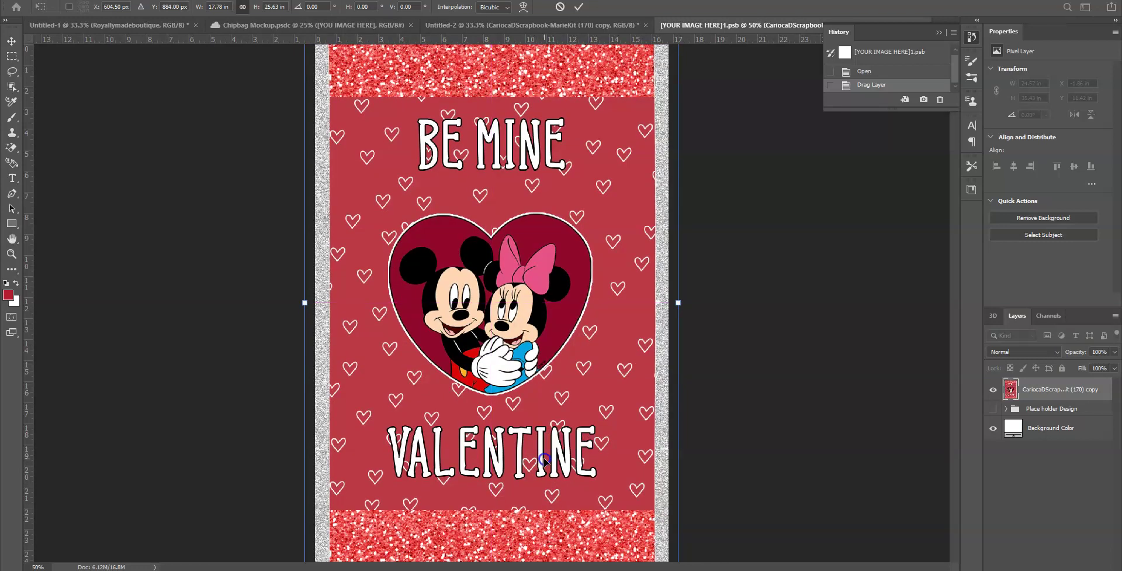
click(578, 7)
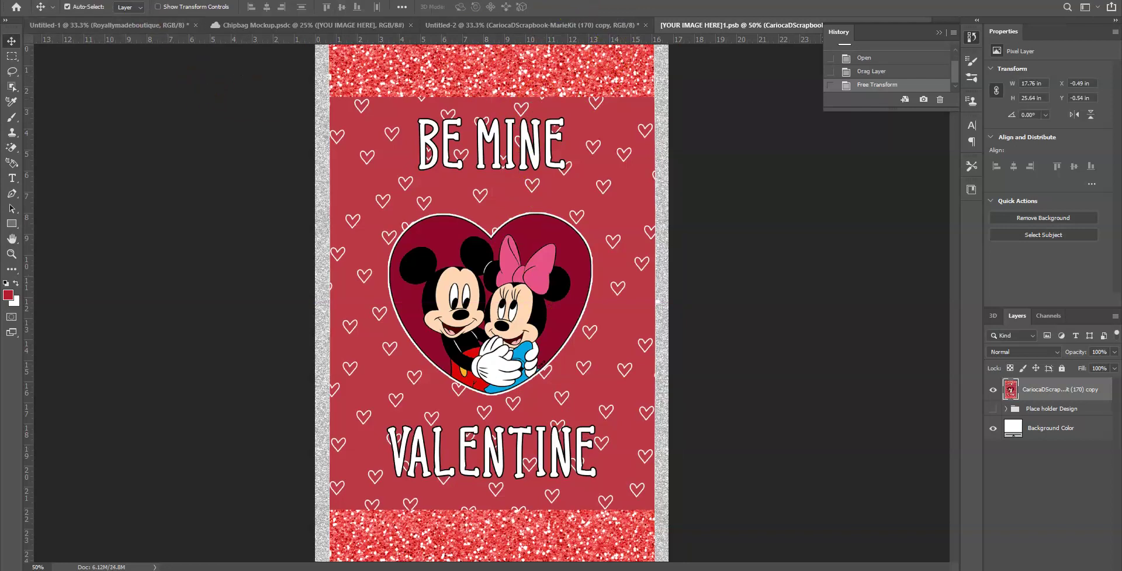
Save [YOUR IMAGE HERE]1.psb and view the updated design on the chip bag mockup.
key(alt+f)
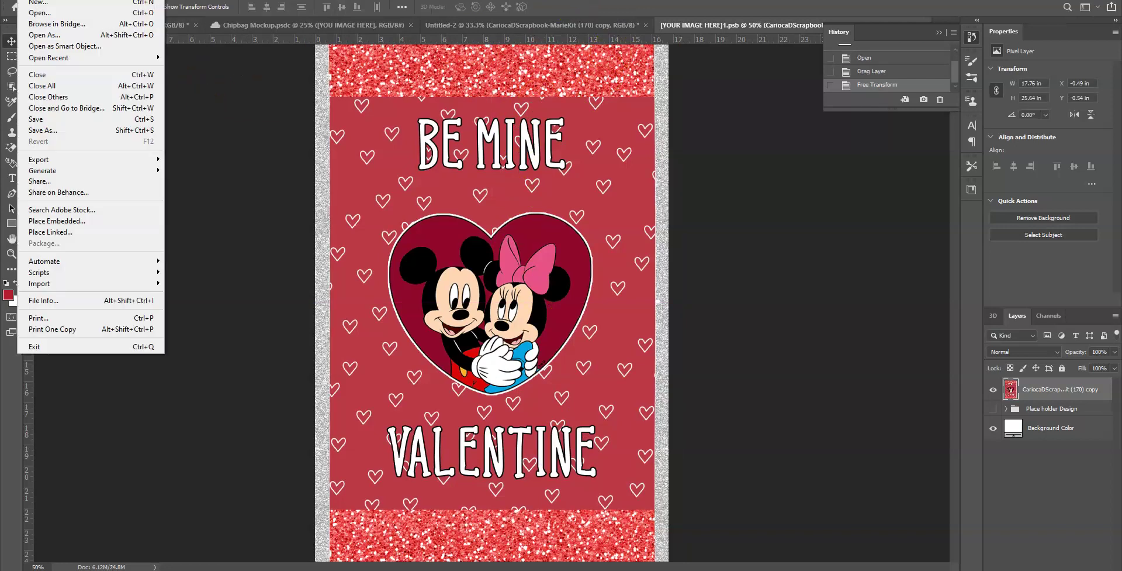
click(76, 116)
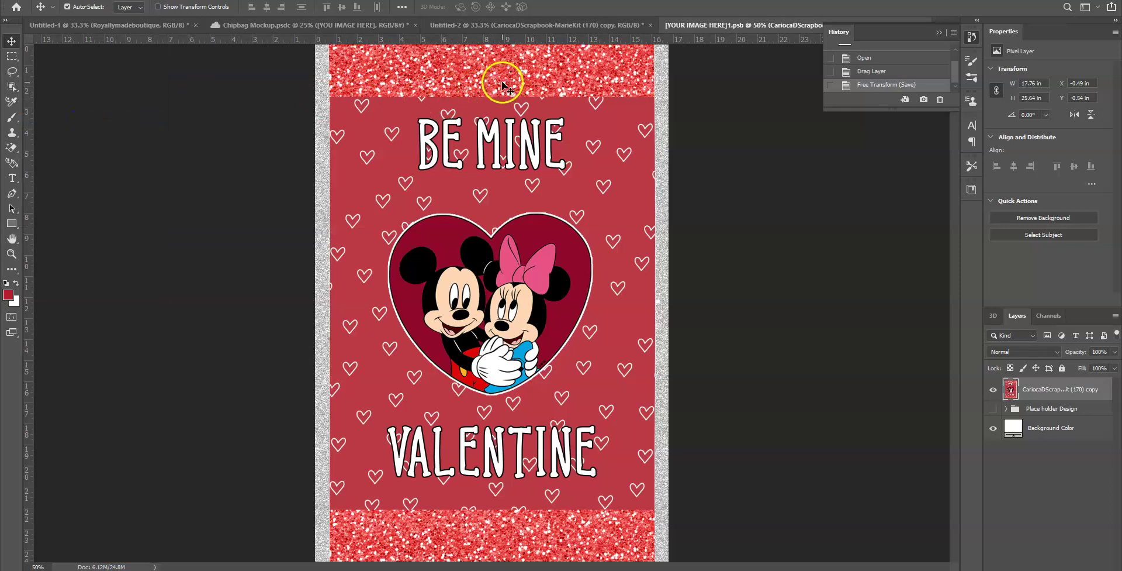
click(247, 27)
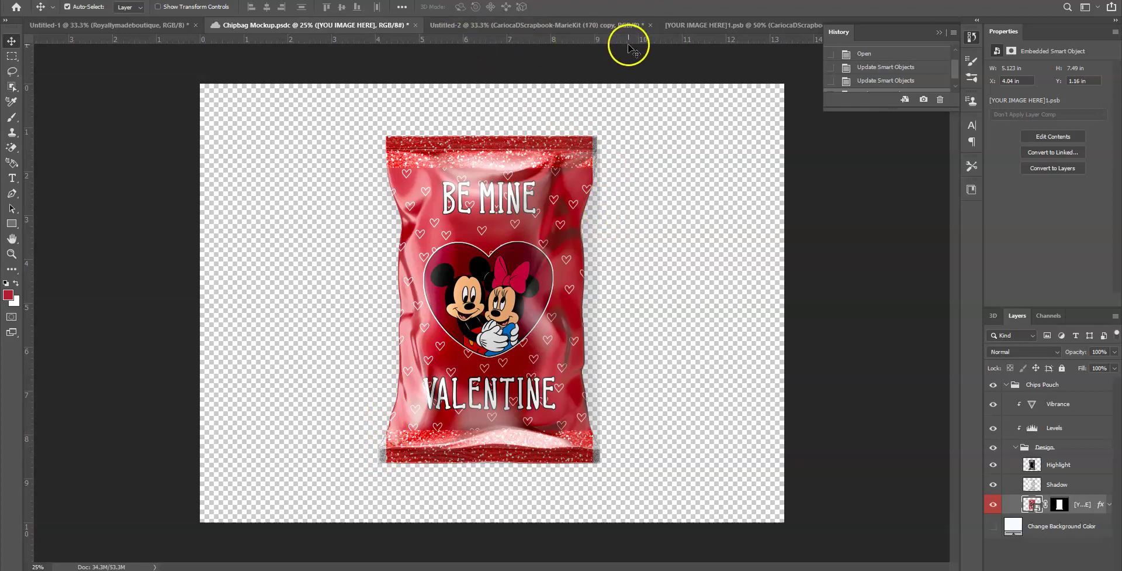
In [YOUR IMAGE HERE]1.psb, free-transform the front panel layer to about 17.3 by 24.9 in and reposition it over the canvas.
click(716, 24)
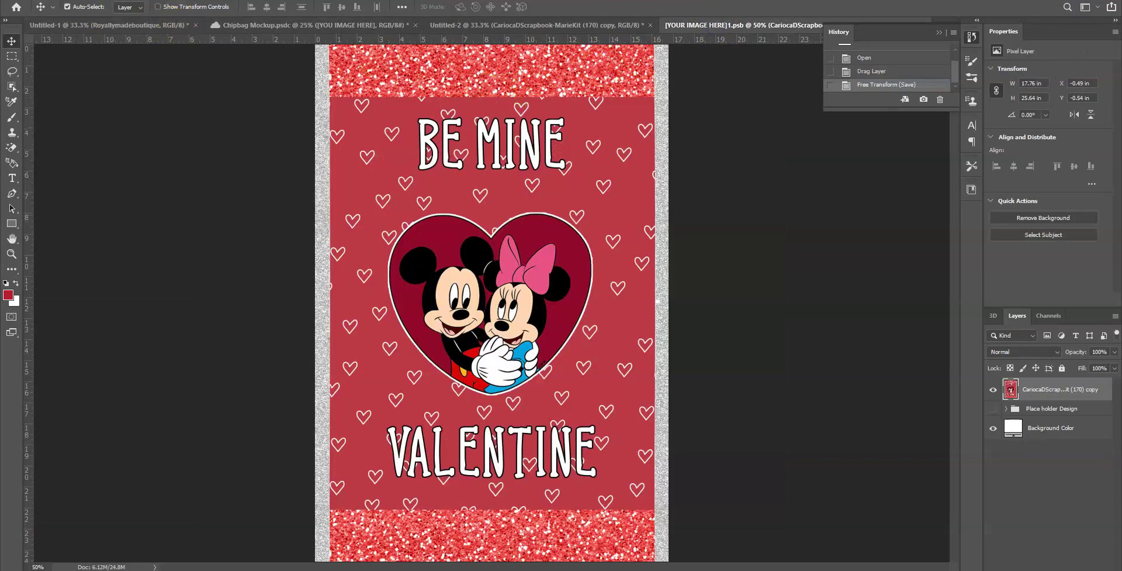
click(64, 0)
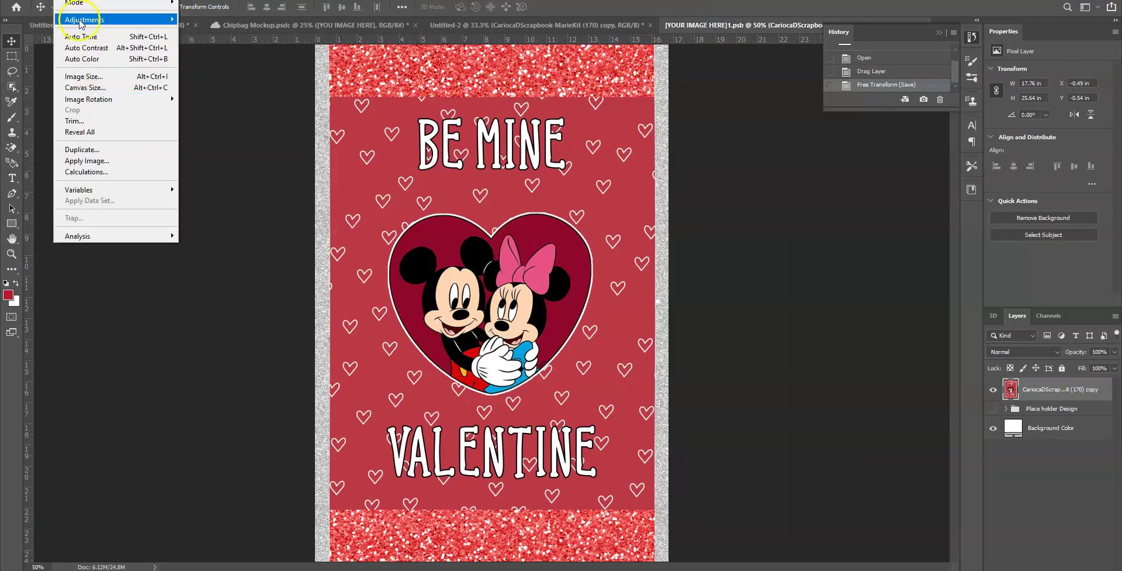
mouse_move(41, 0)
click(119, 245)
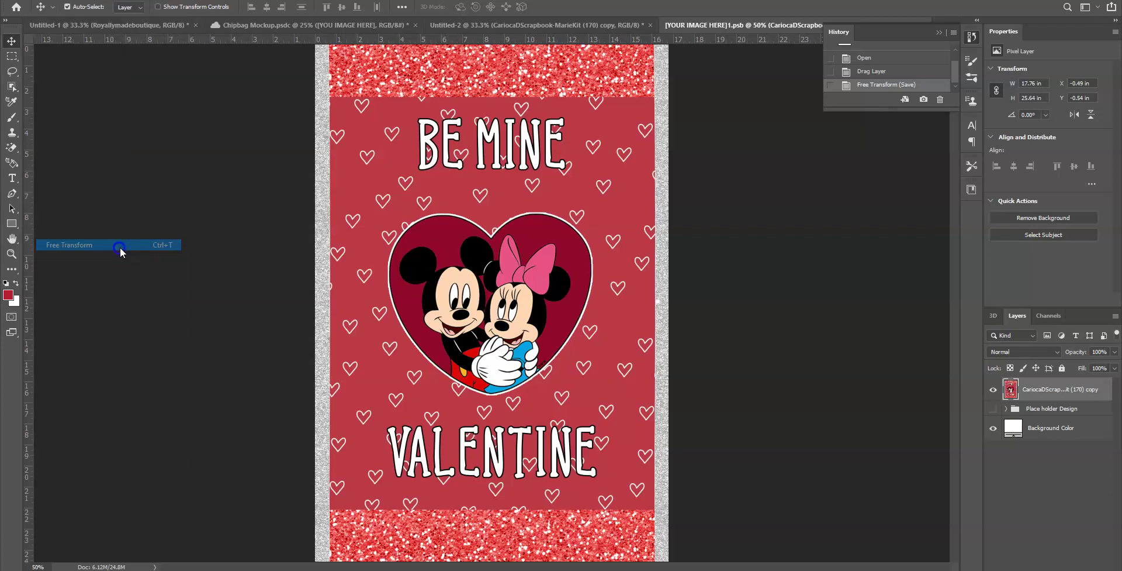
drag(370, 106, 376, 175)
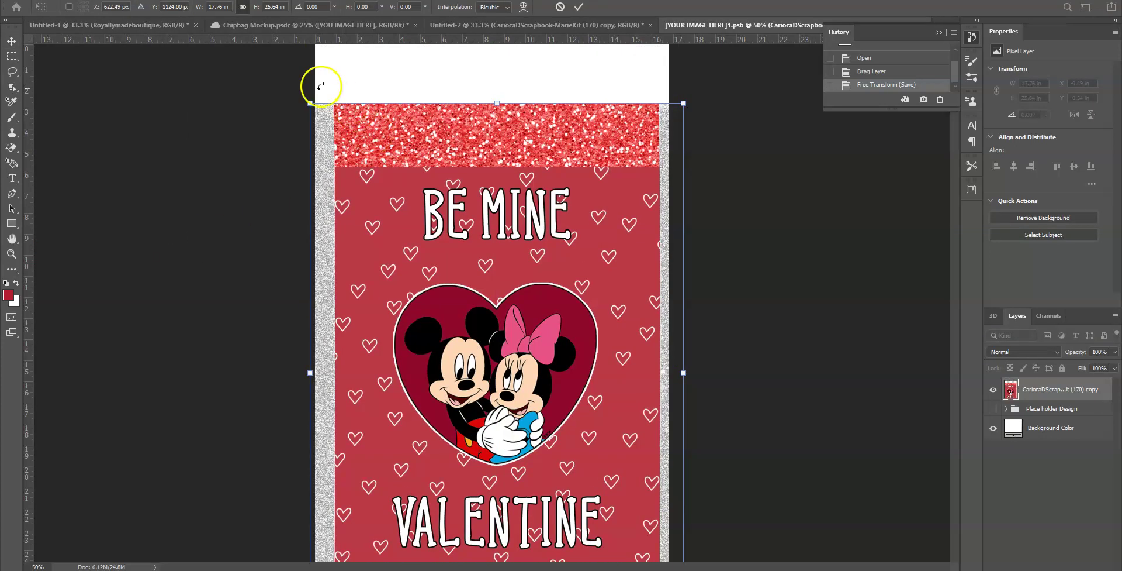
drag(310, 103, 323, 117)
drag(384, 159, 373, 83)
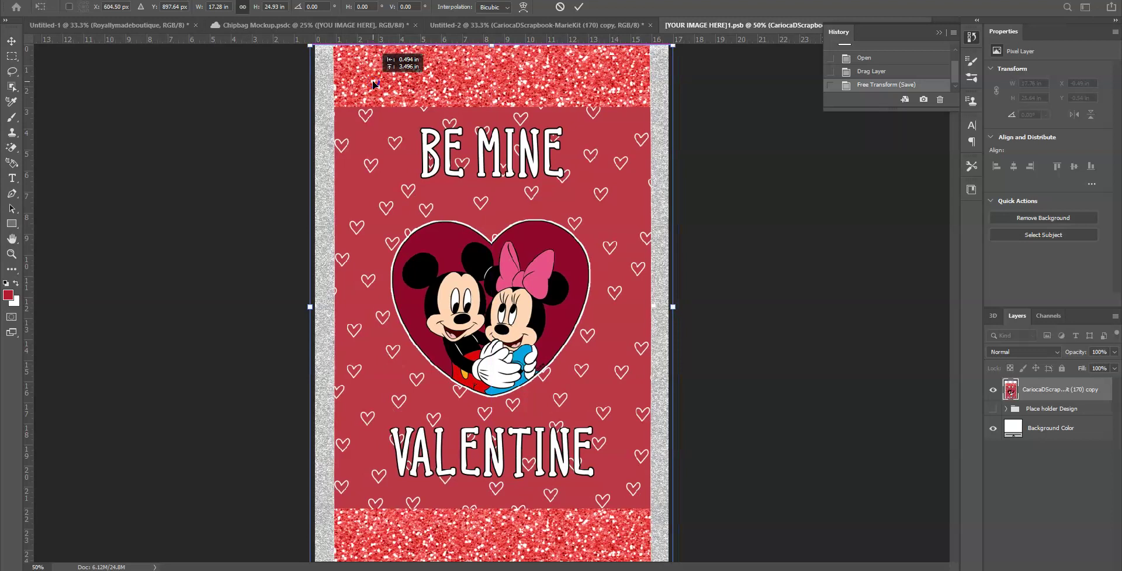
click(463, 188)
drag(492, 209, 493, 205)
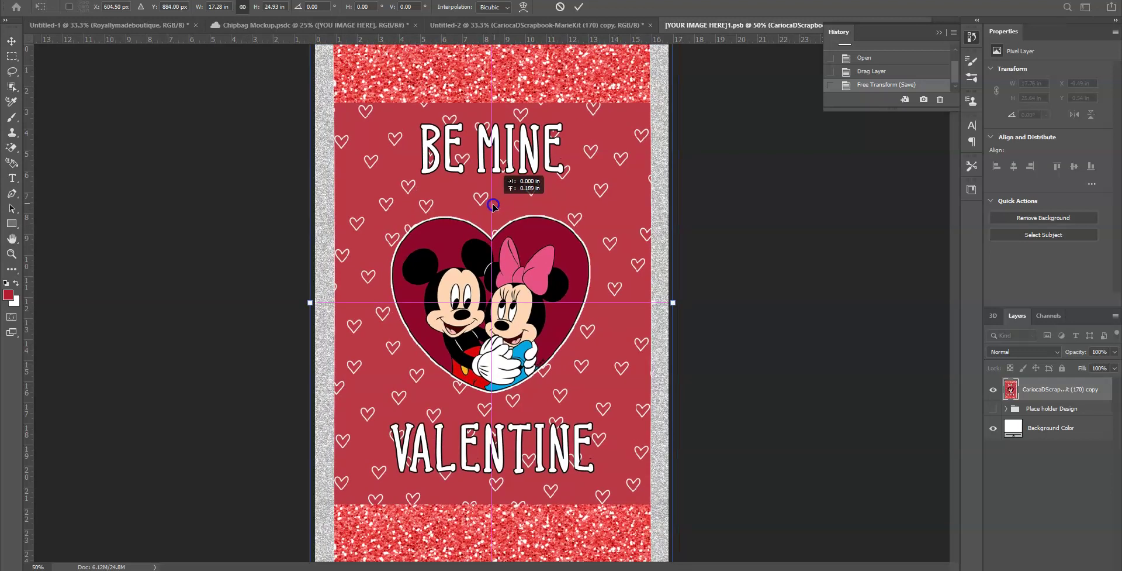
click(579, 7)
Save the rescaled panel in the smart object file and check it on the chip bag mockup.
key(alt+f)
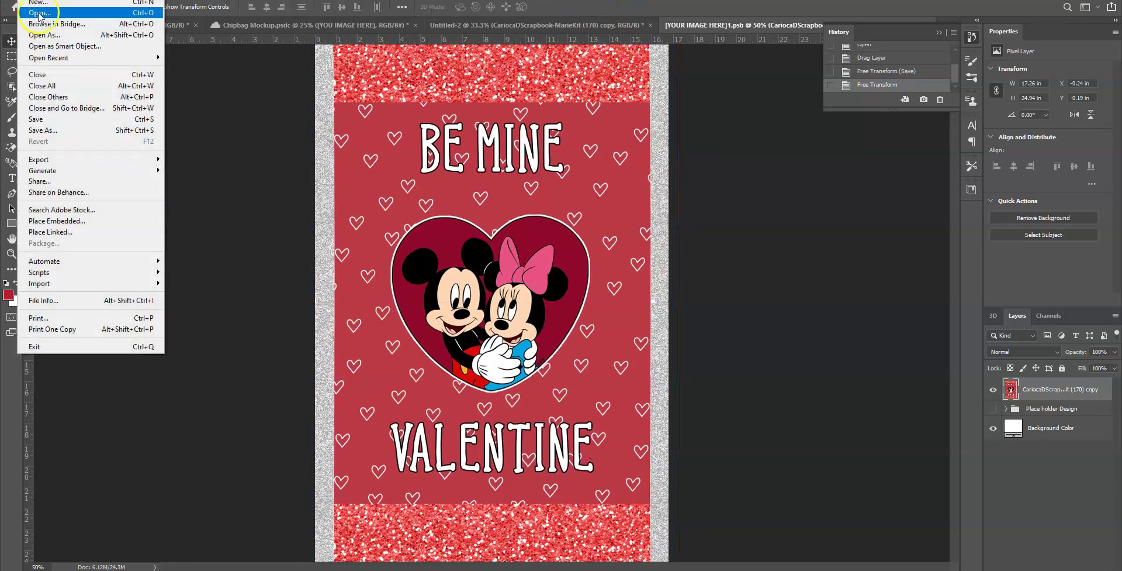
click(58, 119)
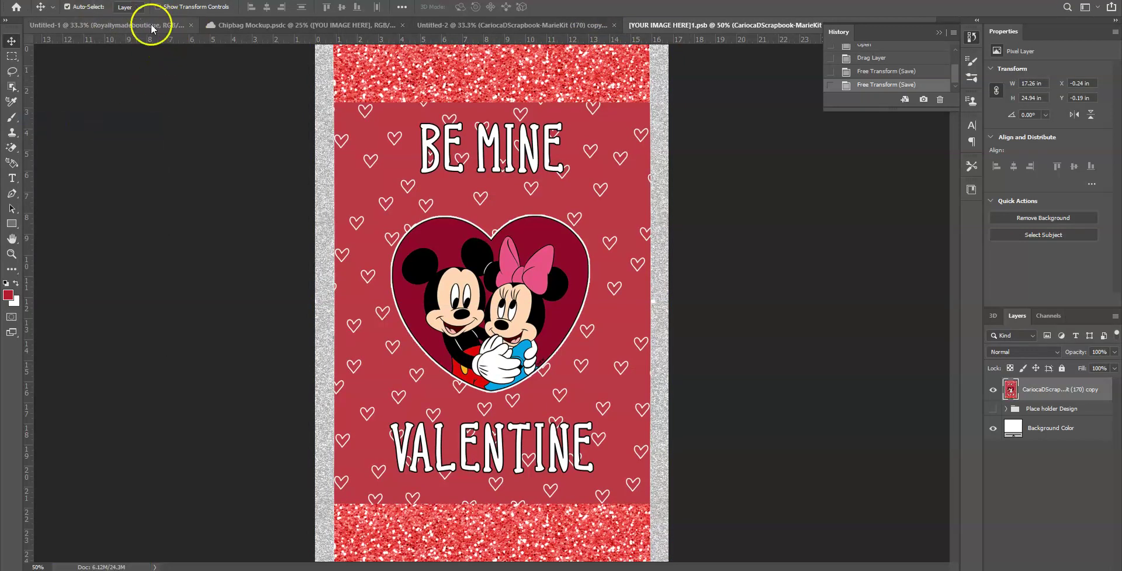
click(257, 26)
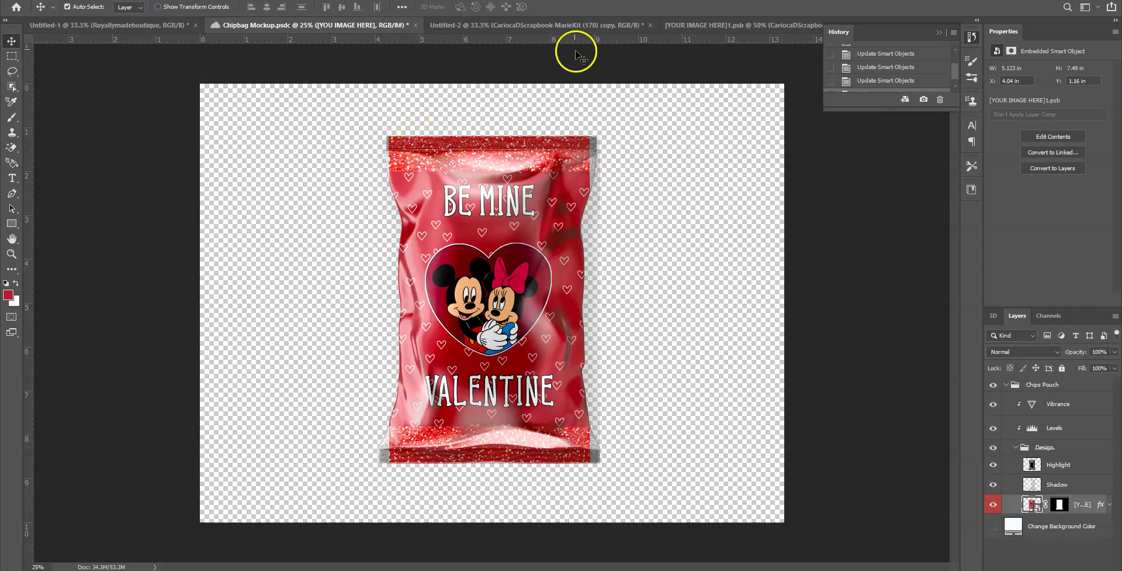
Revert [YOUR IMAGE HERE]1.psb to the first saved Free Transform state, save it again, and return to the chip bag mockup.
click(670, 25)
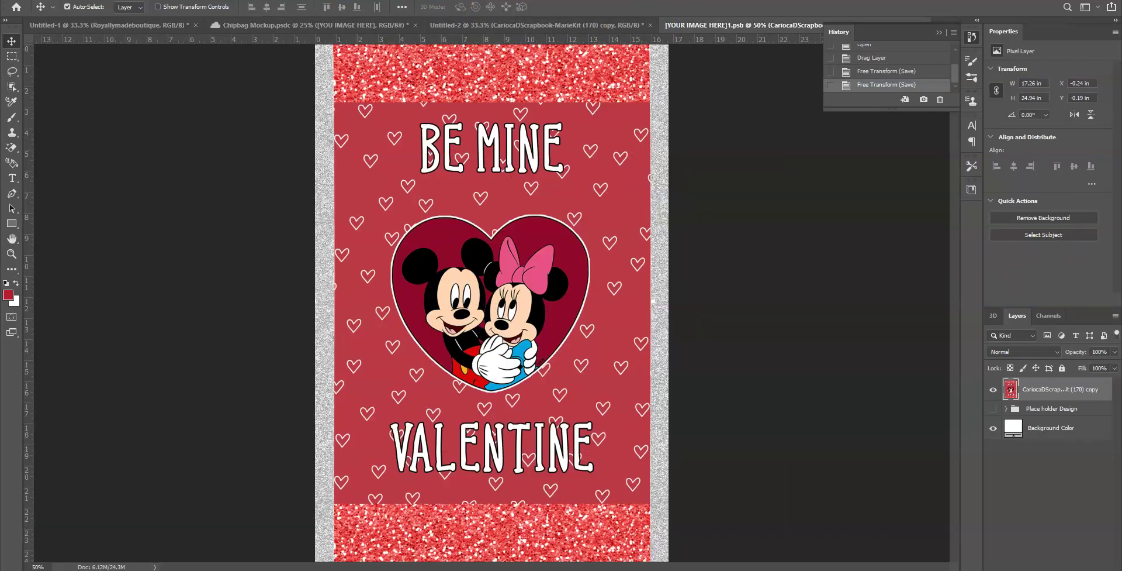
key(alt+e)
key(Escape)
scroll(908, 75, up, 2)
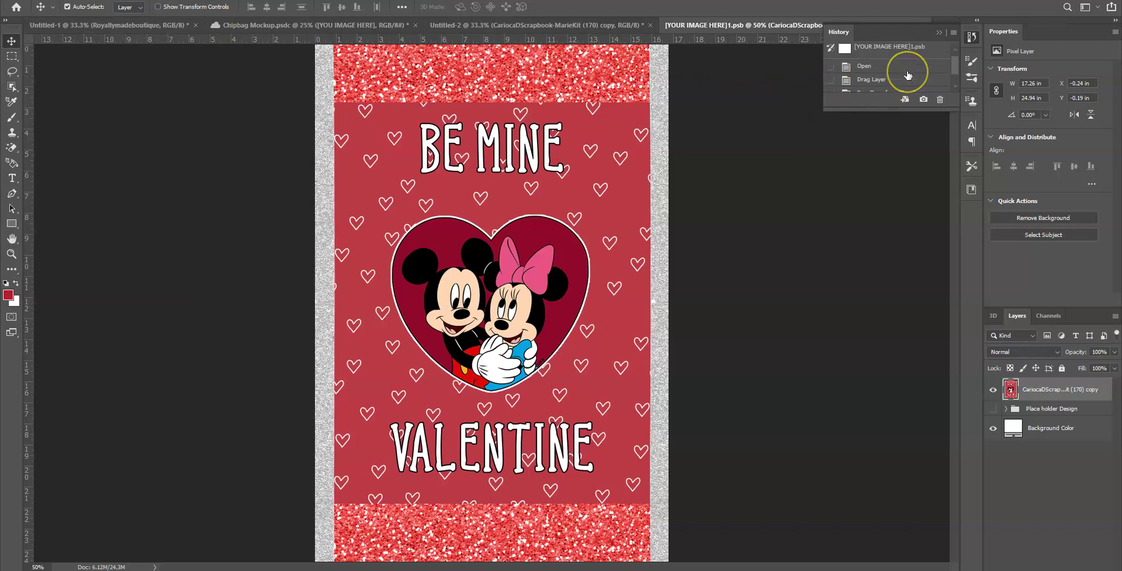
scroll(907, 74, down, 2)
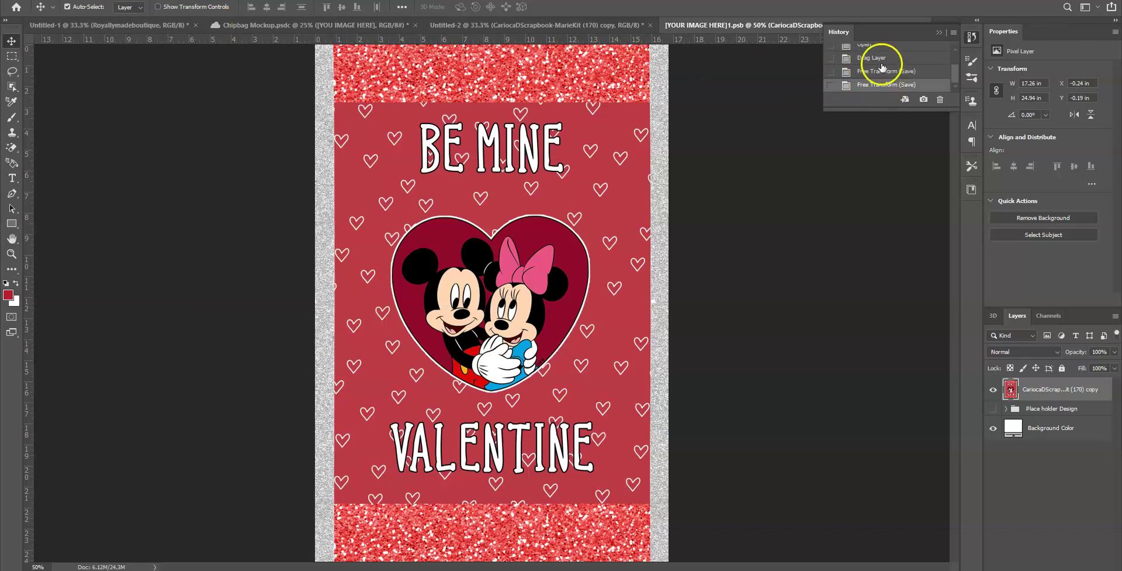
click(883, 73)
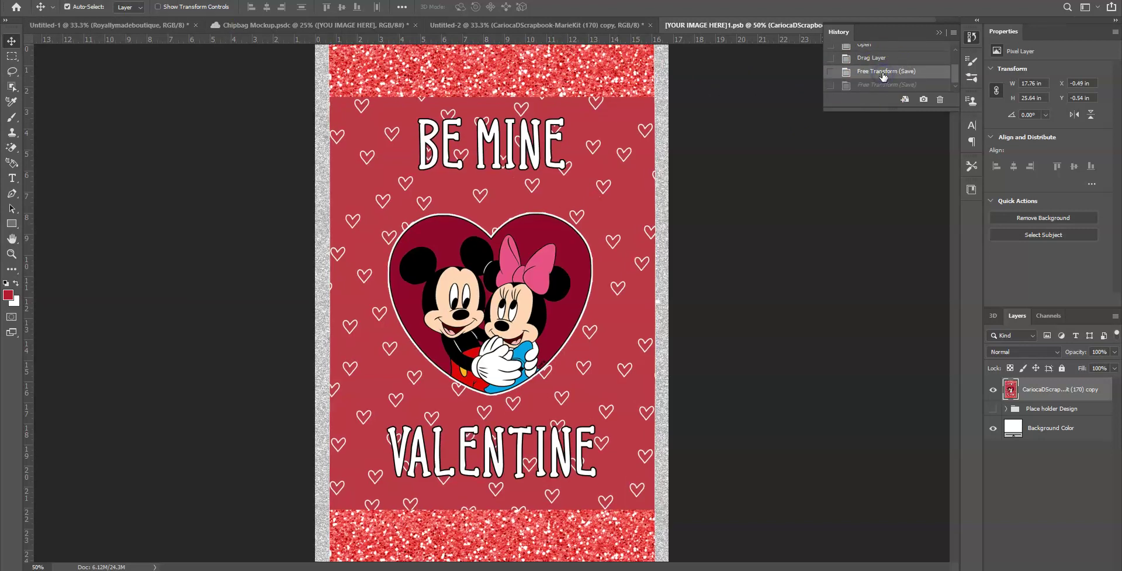
click(23, 0)
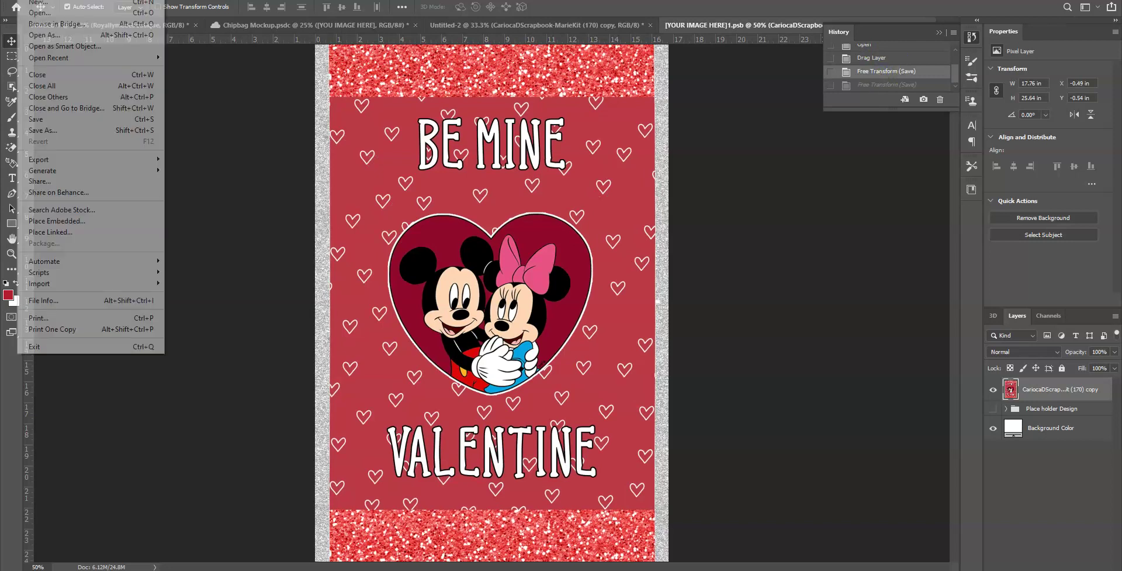
click(54, 121)
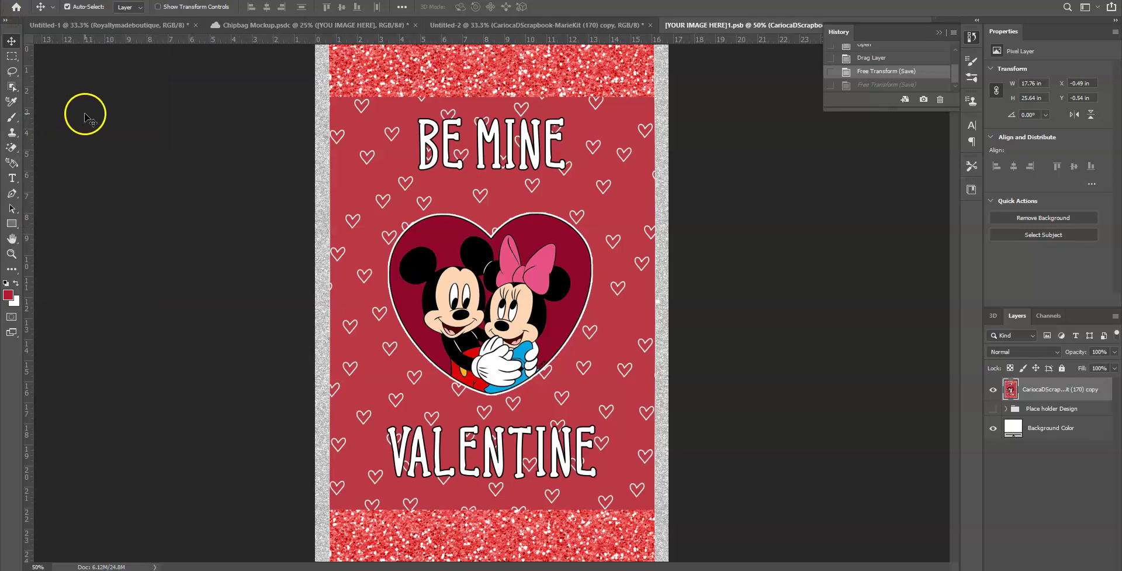
click(261, 25)
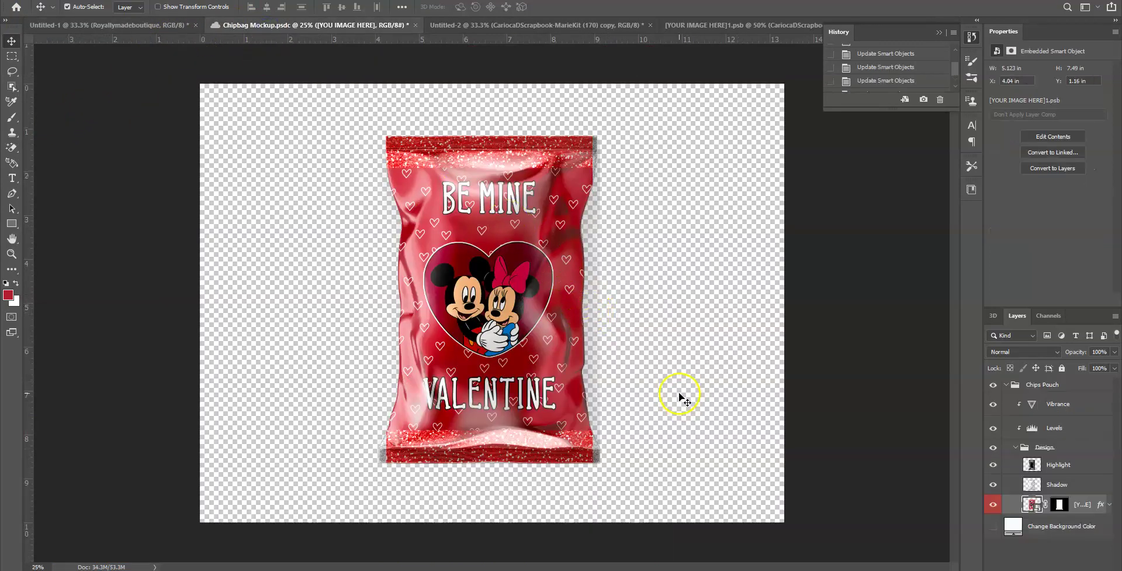
Merge all visible layers of the chip bag mockup and shift the merged bag slightly to the right.
click(88, 1)
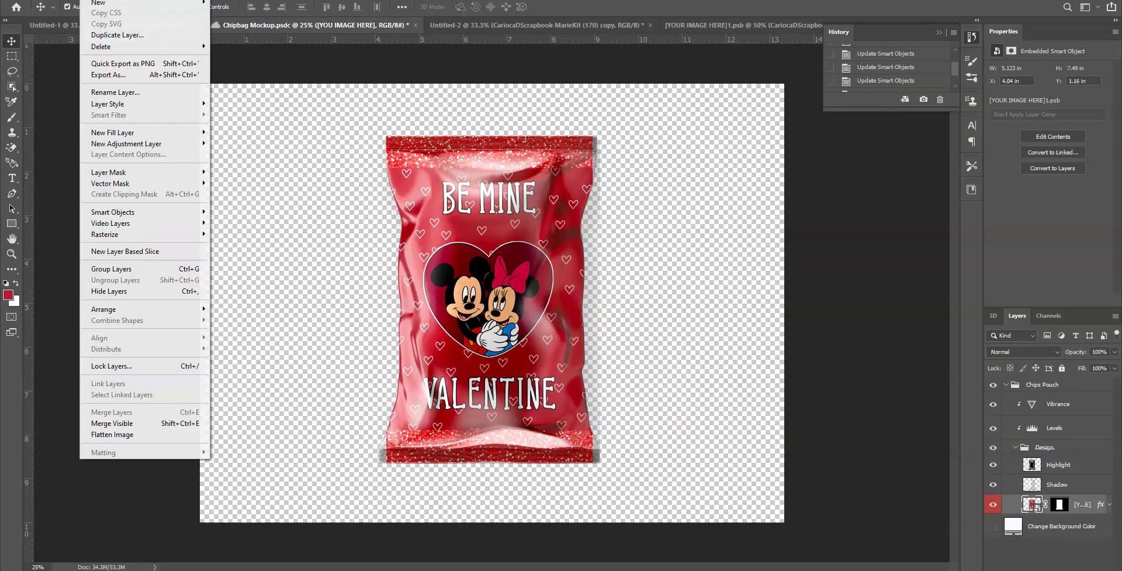
click(178, 427)
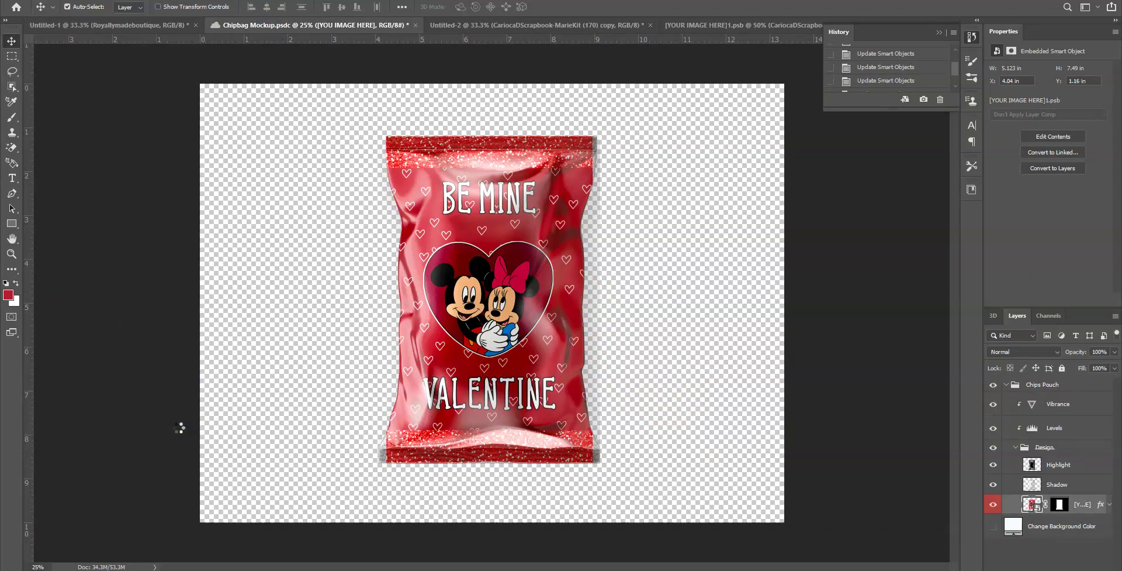
drag(446, 334, 476, 338)
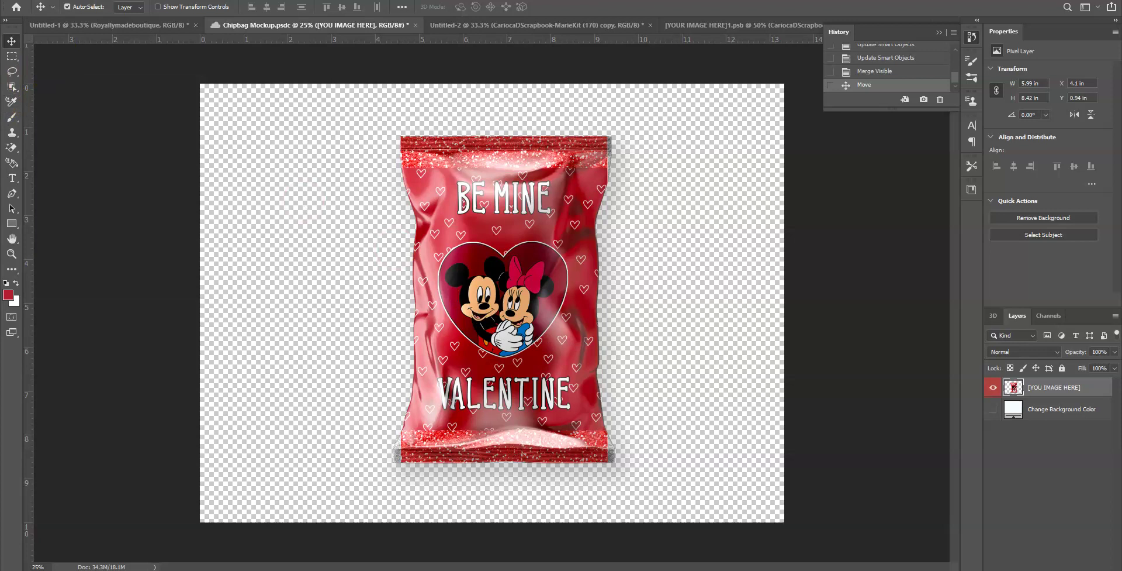
Create a new white 2000 x 2000 px document at 96.012 ppi from the recent custom preset.
click(26, 0)
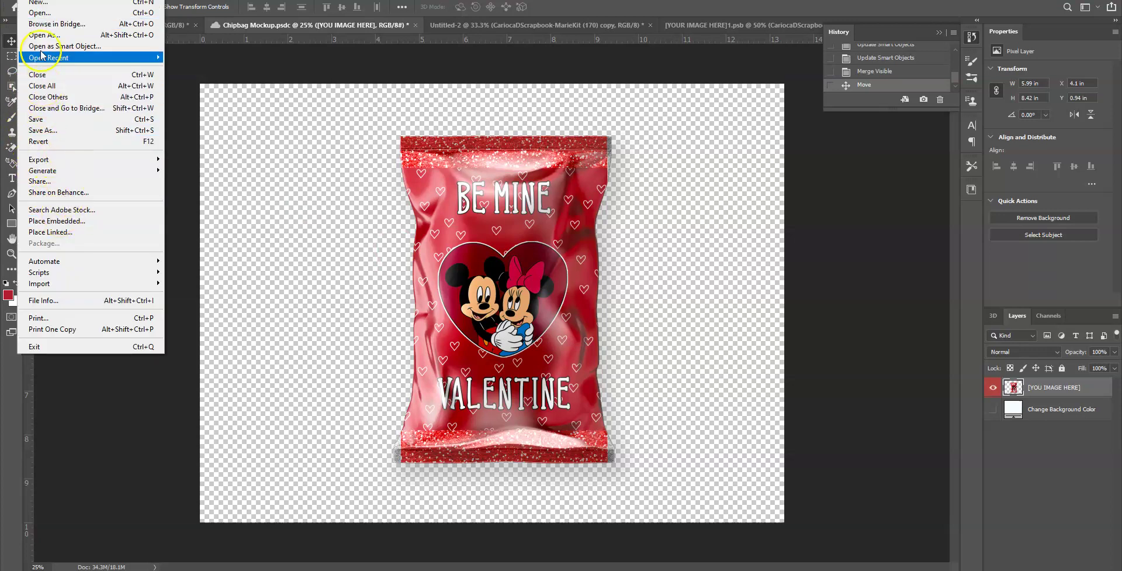
click(36, 2)
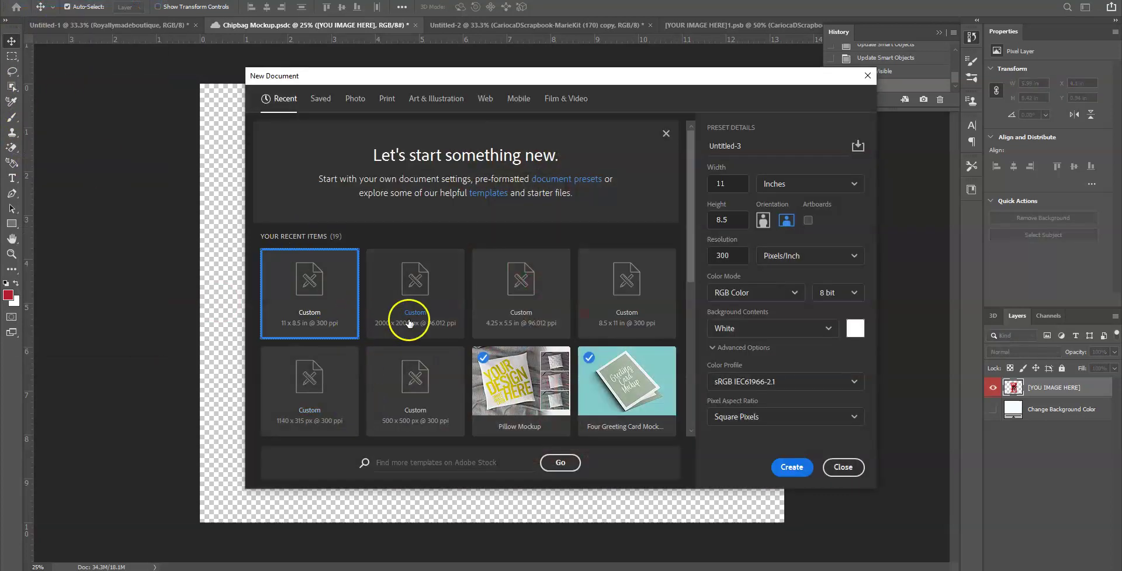
click(424, 318)
click(778, 475)
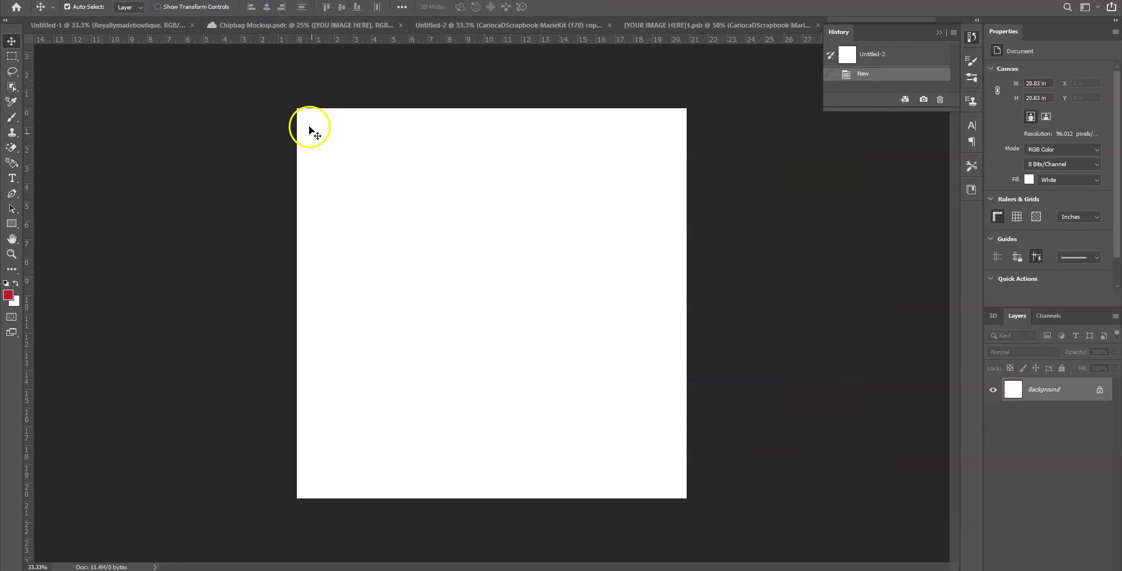
Copy the merged chip bag layer from Chipbag Mockup.psdc into the new Untitled-3 document.
click(265, 25)
drag(485, 298, 484, 8)
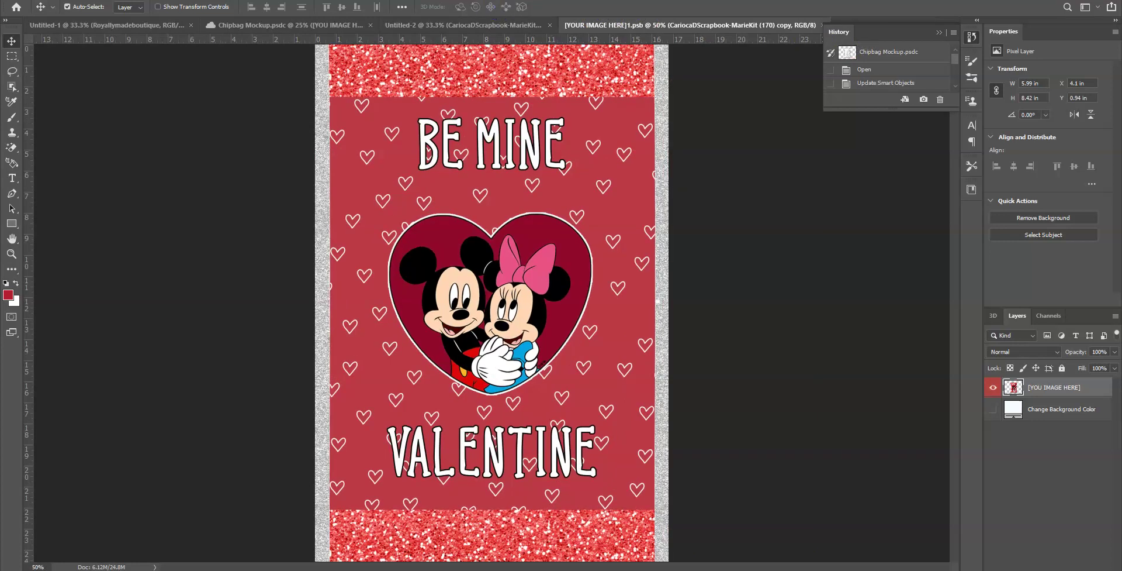
click(940, 32)
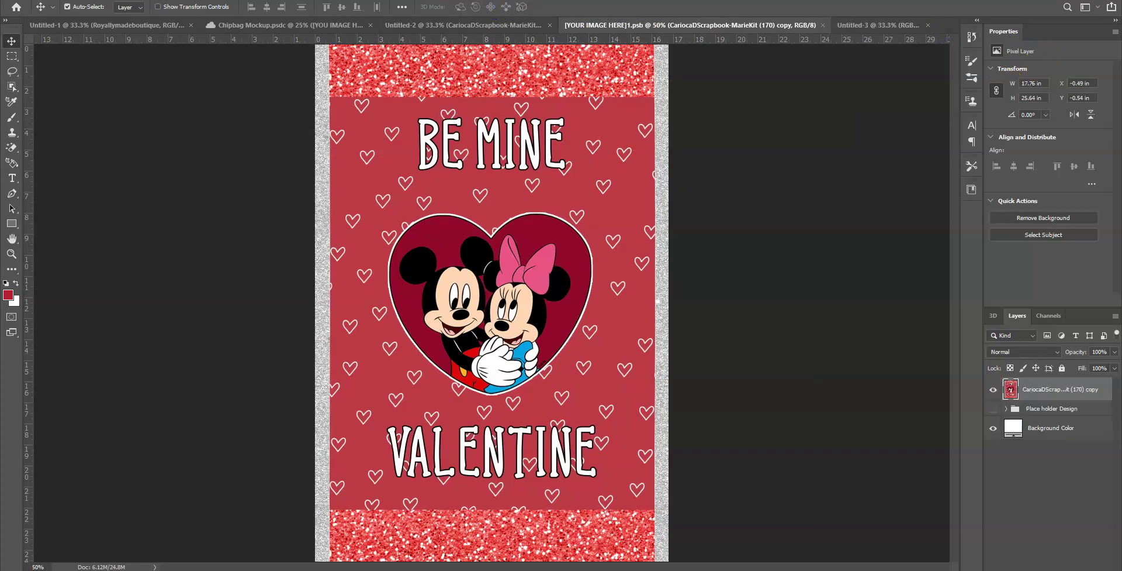
click(258, 26)
drag(410, 234, 433, 378)
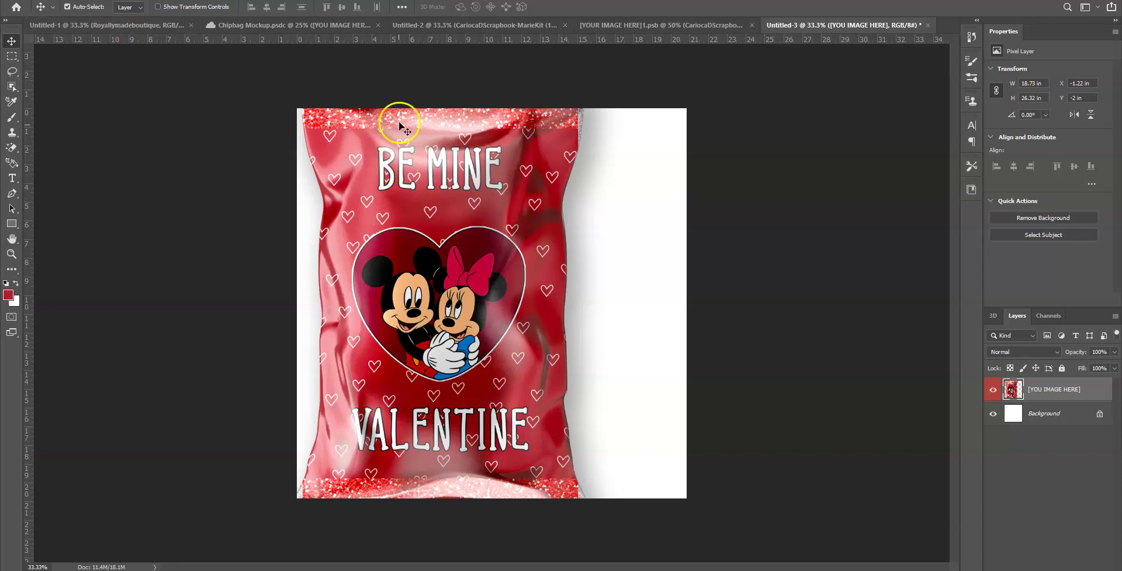
Hide the front panel layer in [YOUR IMAGE HERE]1.psb and copy the merged SWEETVALENTINE-16 side panel from Untitled-2 into it.
click(443, 26)
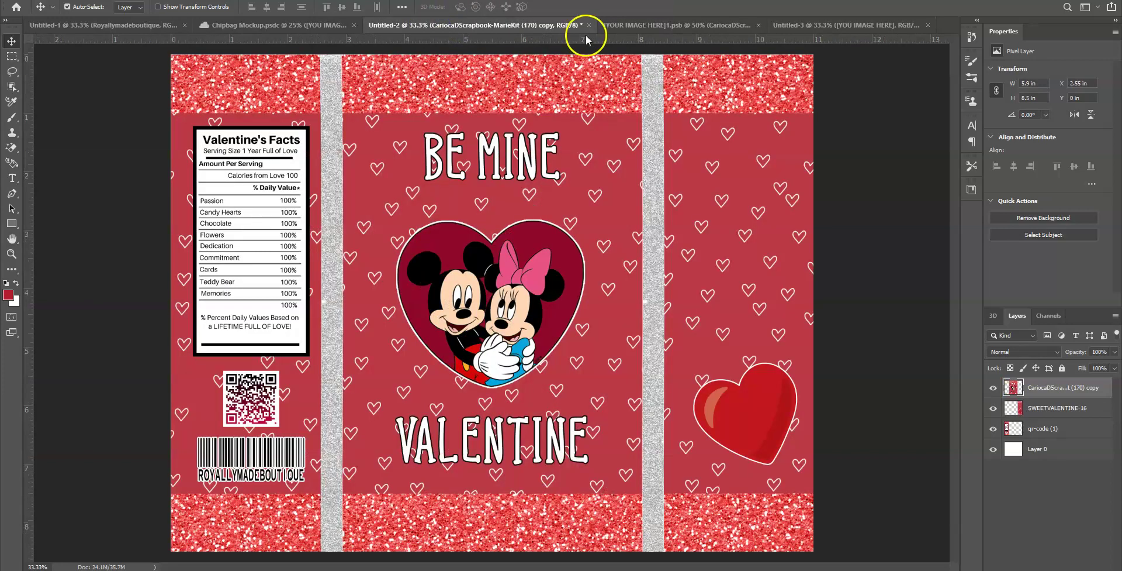
click(605, 31)
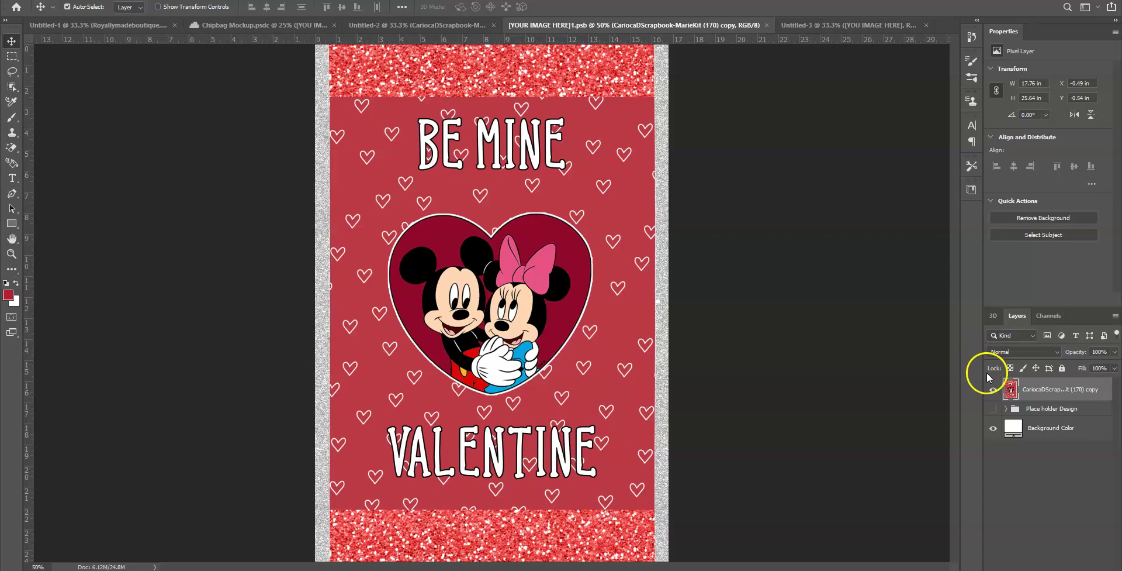
click(993, 389)
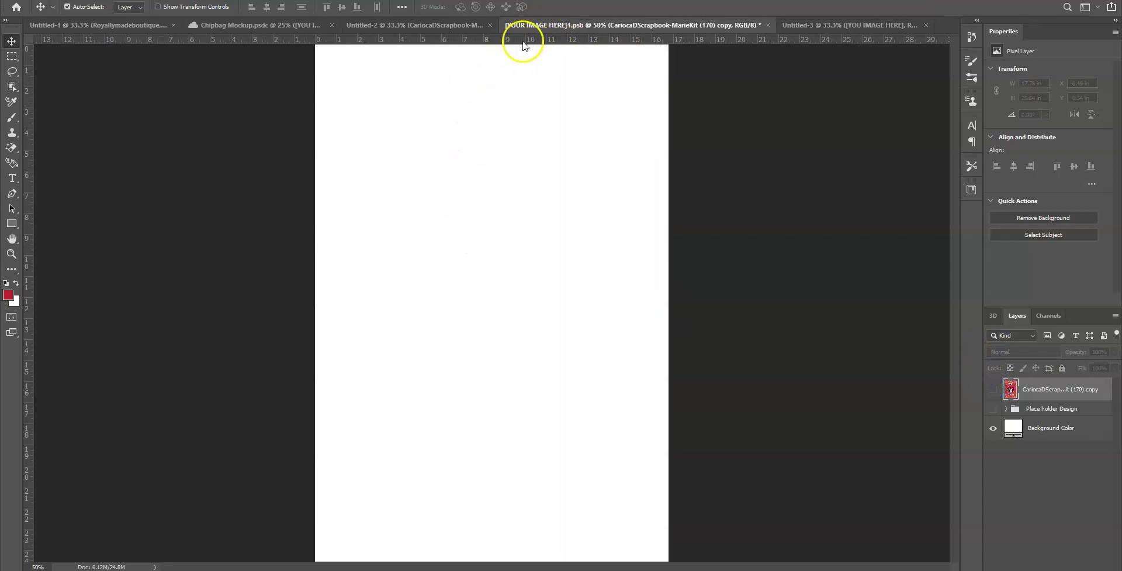
click(399, 26)
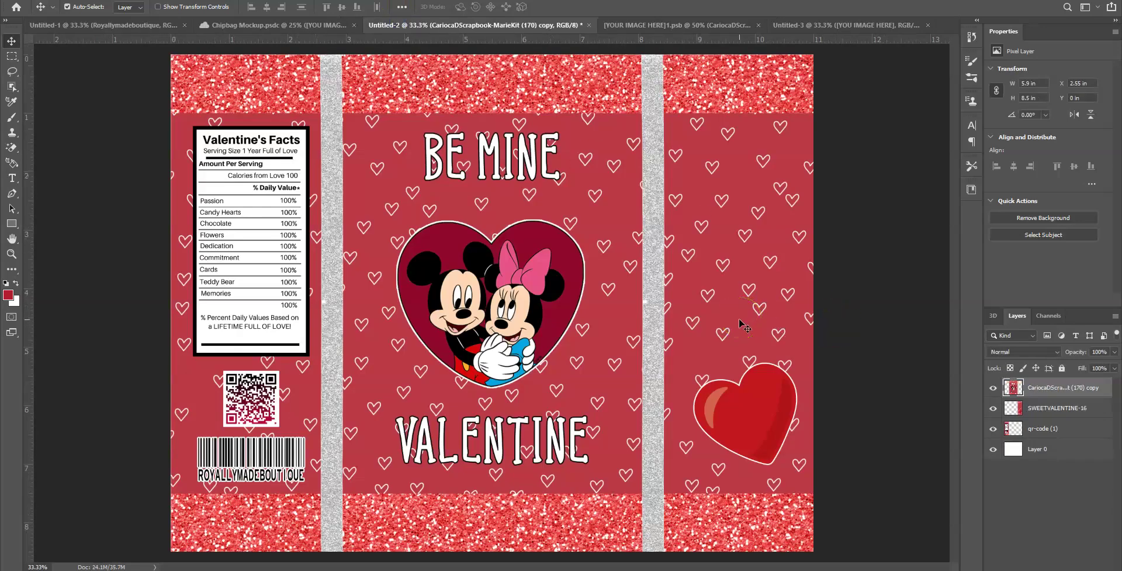
drag(740, 320, 377, 398)
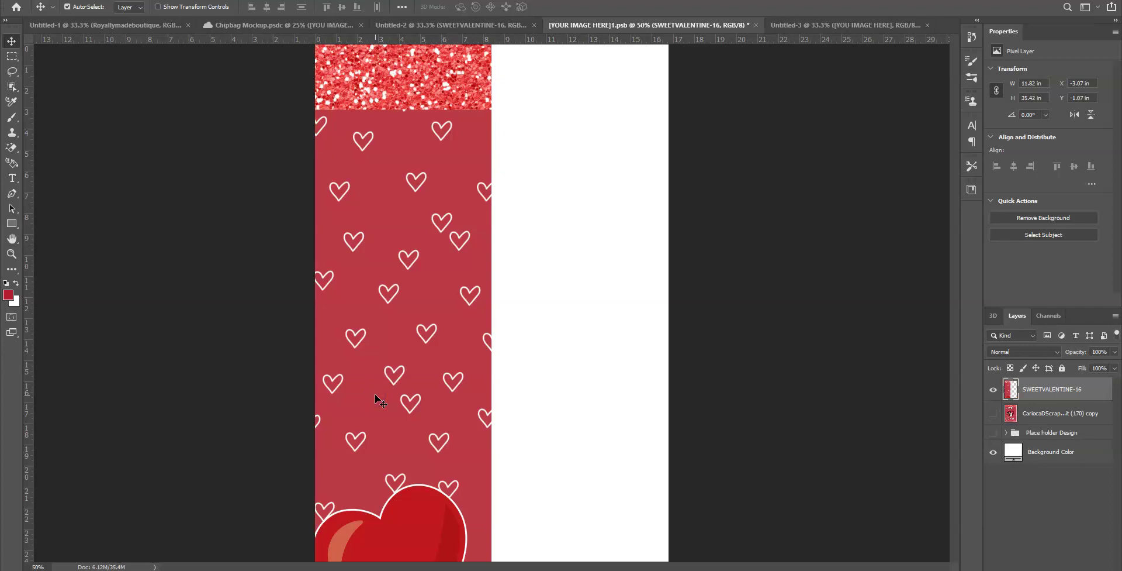
Scale the SWEETVALENTINE-16 panel to about 9.72 x 29.11 in and align it with the canvas's top-left corner.
key(alt+e)
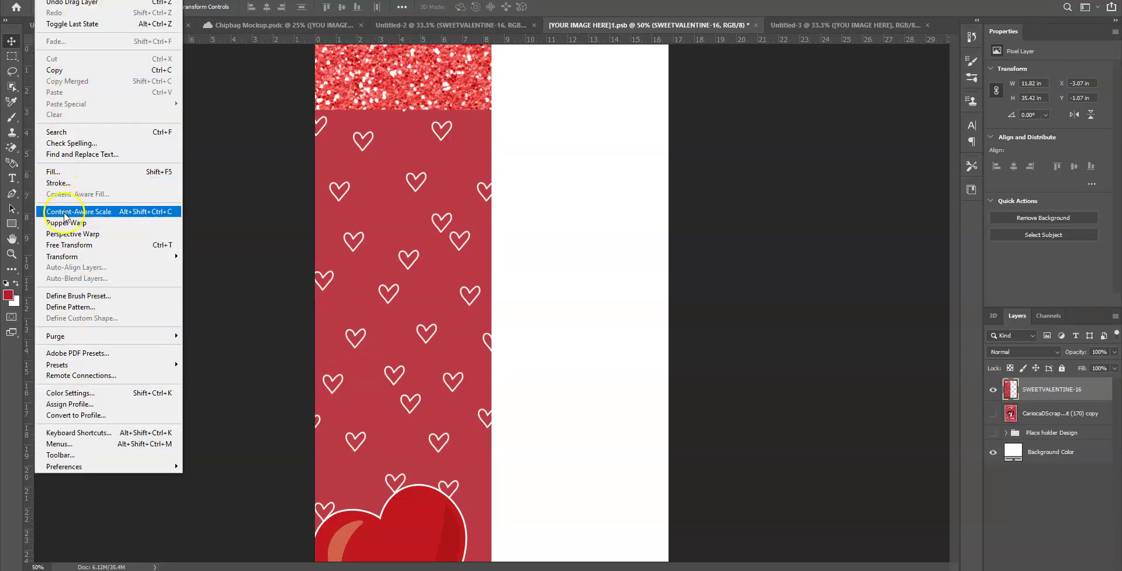
click(85, 244)
drag(492, 146, 388, 206)
drag(318, 112, 368, 240)
drag(442, 291, 391, 83)
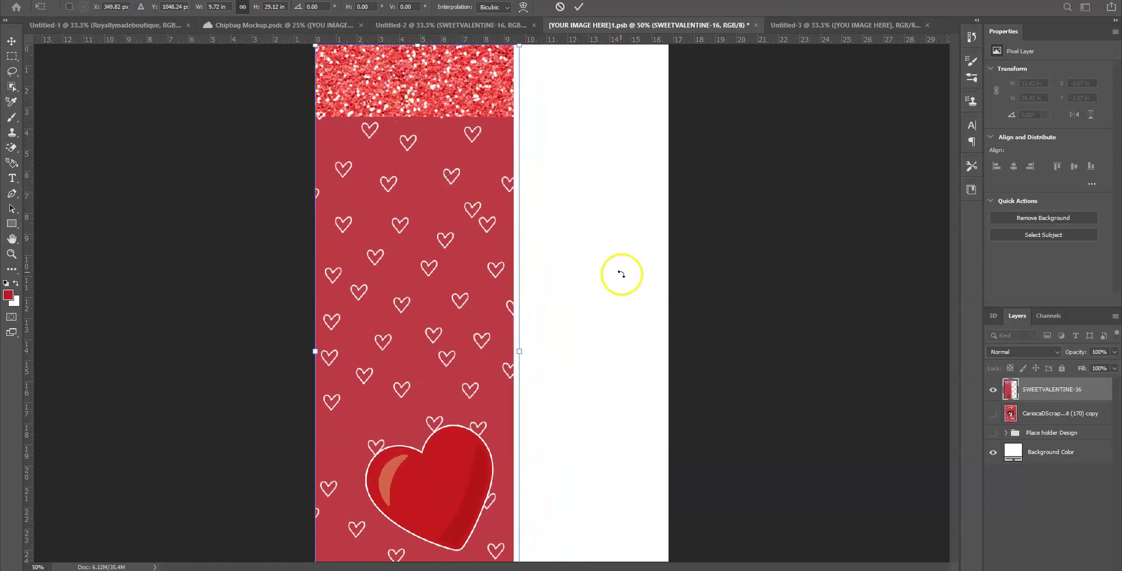
key(Return)
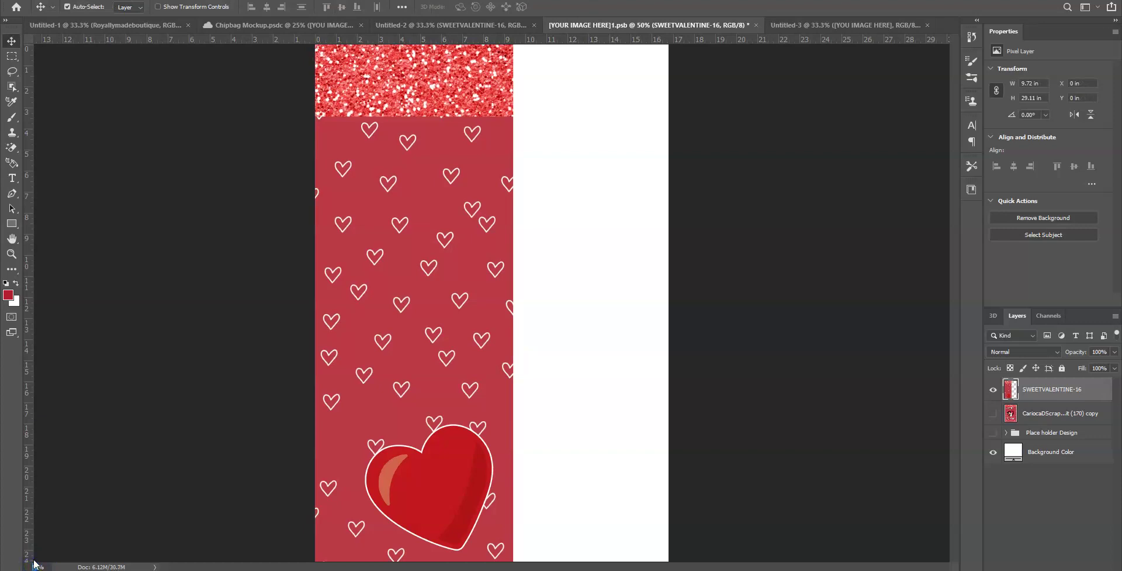
key(Return)
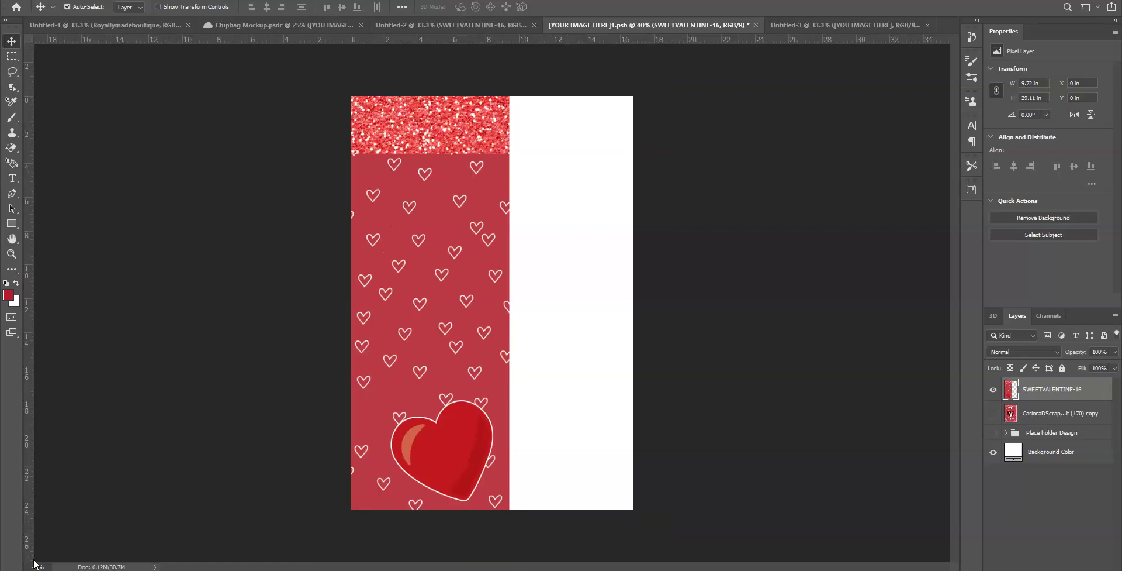
Scale the SWEETVALENTINE-16 panel down to about 8.28 x 24.78 in, fitting the canvas height along its left edge.
drag(446, 236, 445, 229)
key(alt+i)
key(Left)
click(81, 248)
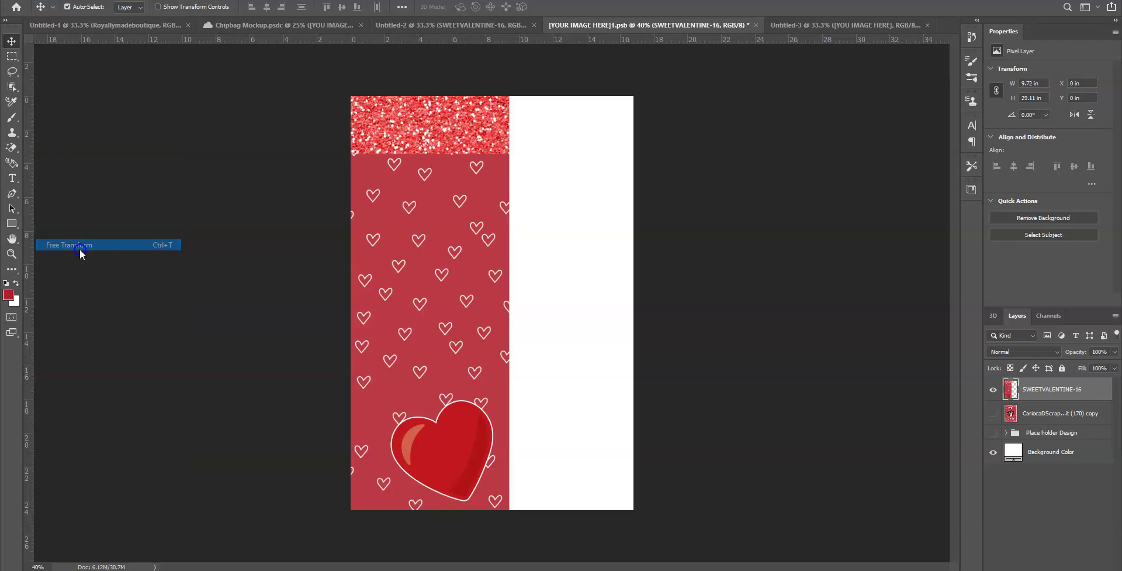
drag(350, 96, 413, 207)
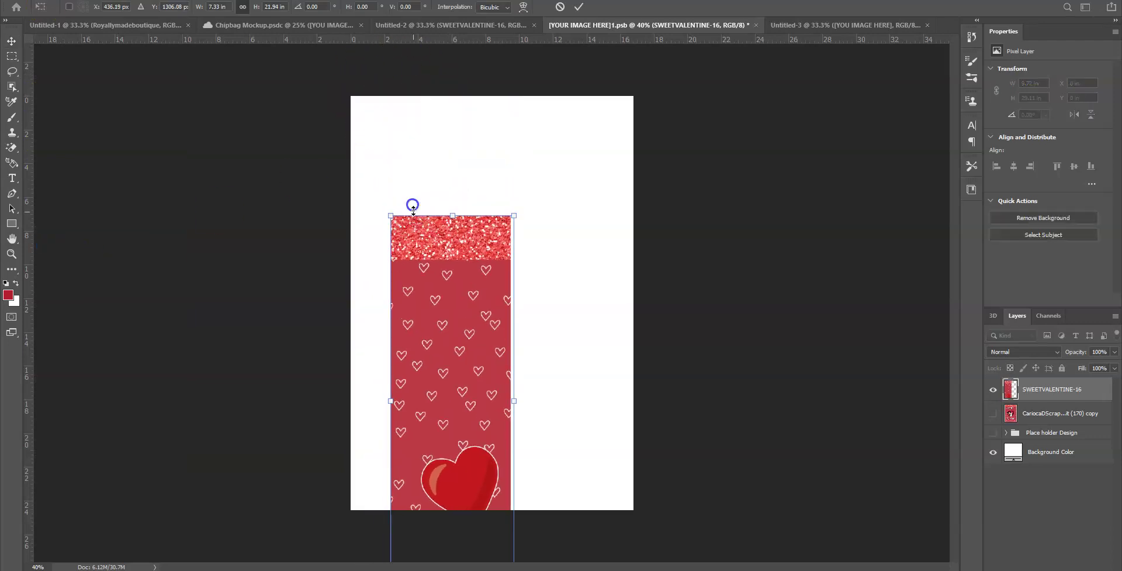
drag(432, 262, 390, 143)
drag(475, 465, 496, 512)
click(438, 502)
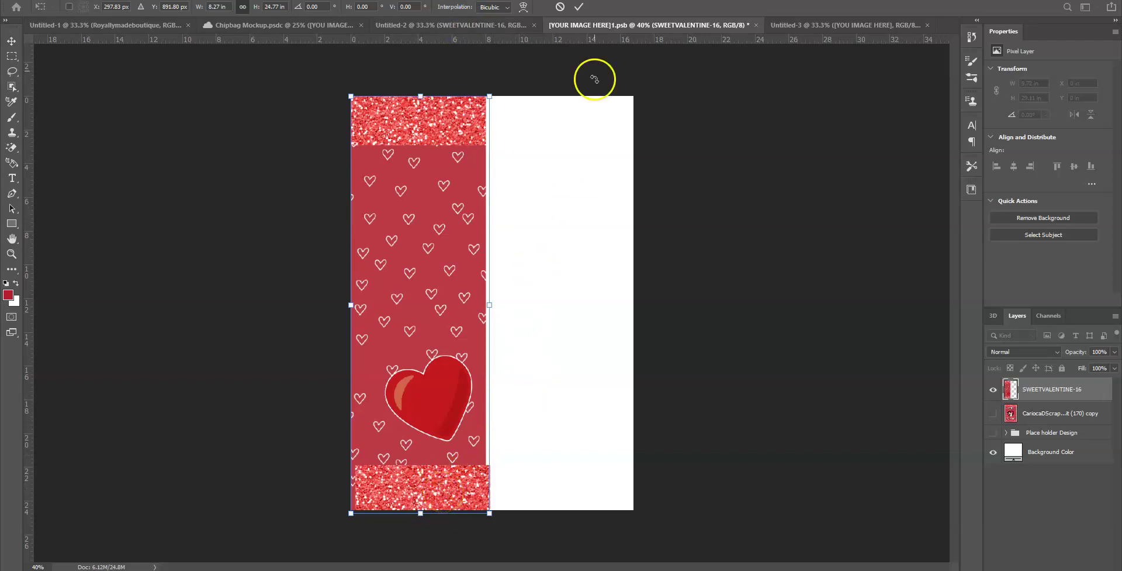
click(577, 8)
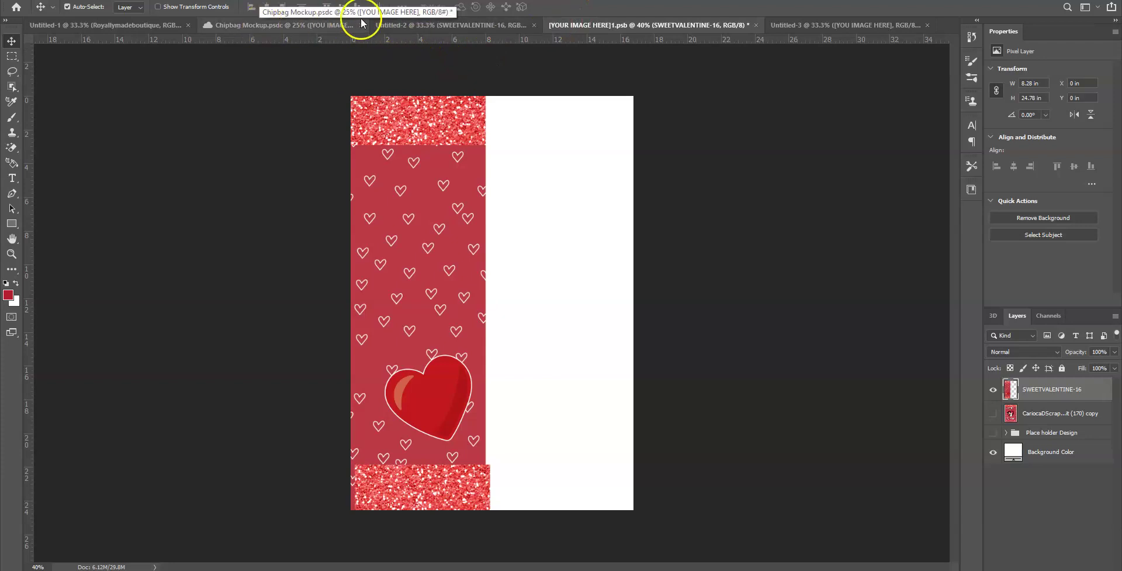
Copy the Valentine's Facts panel from Untitled-2 into [YOUR IMAGE HERE]1.psb and scale it to about 7.94 x 24.53 in along the right edge.
click(397, 28)
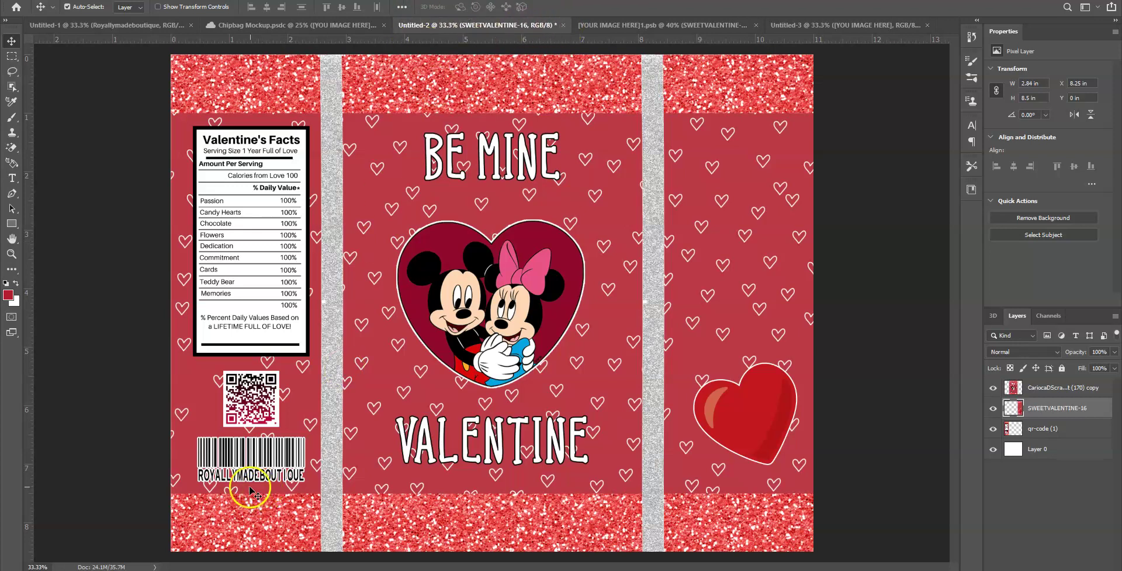
drag(214, 284, 541, 248)
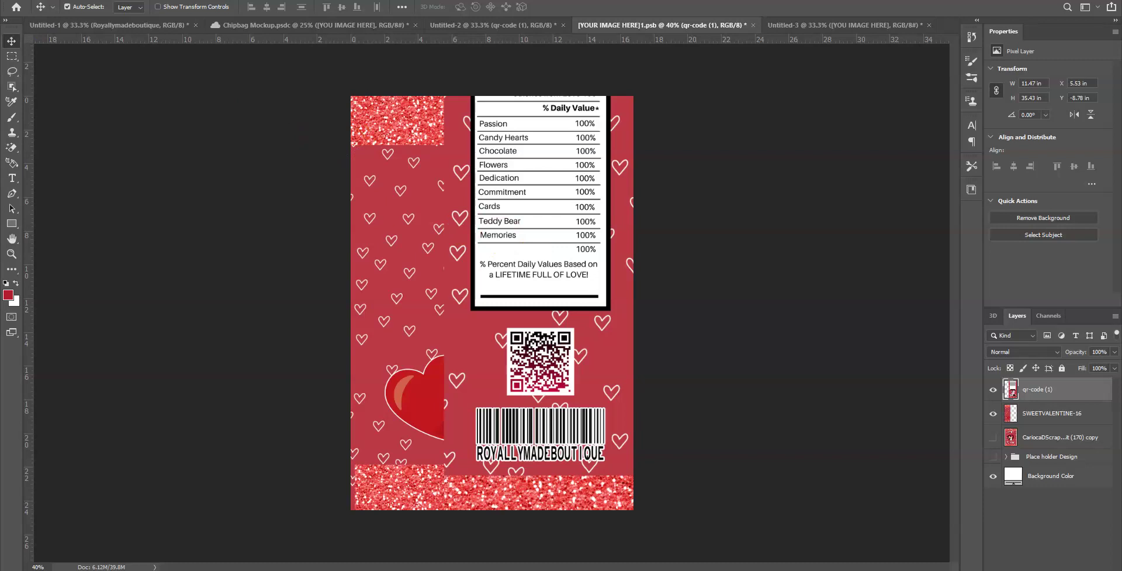
key(alt+e)
click(76, 243)
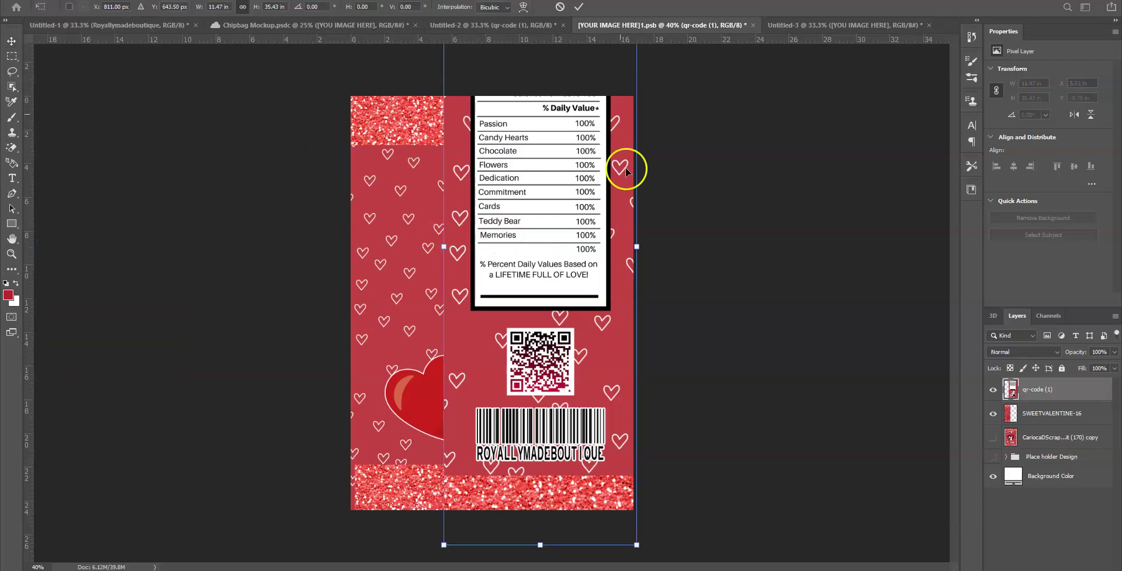
drag(512, 155, 558, 333)
drag(490, 127, 538, 126)
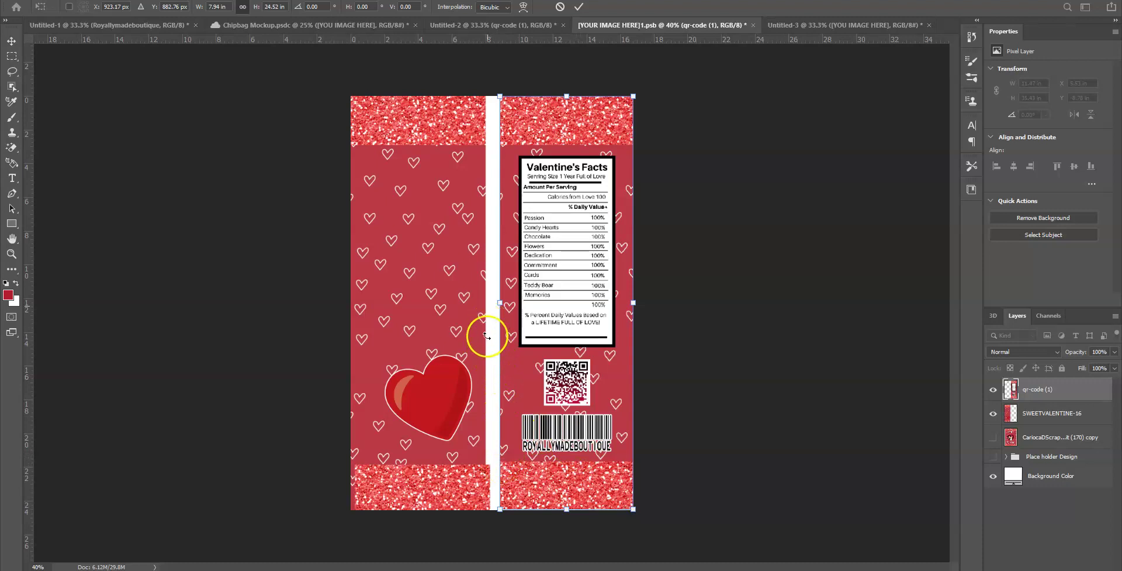
click(580, 7)
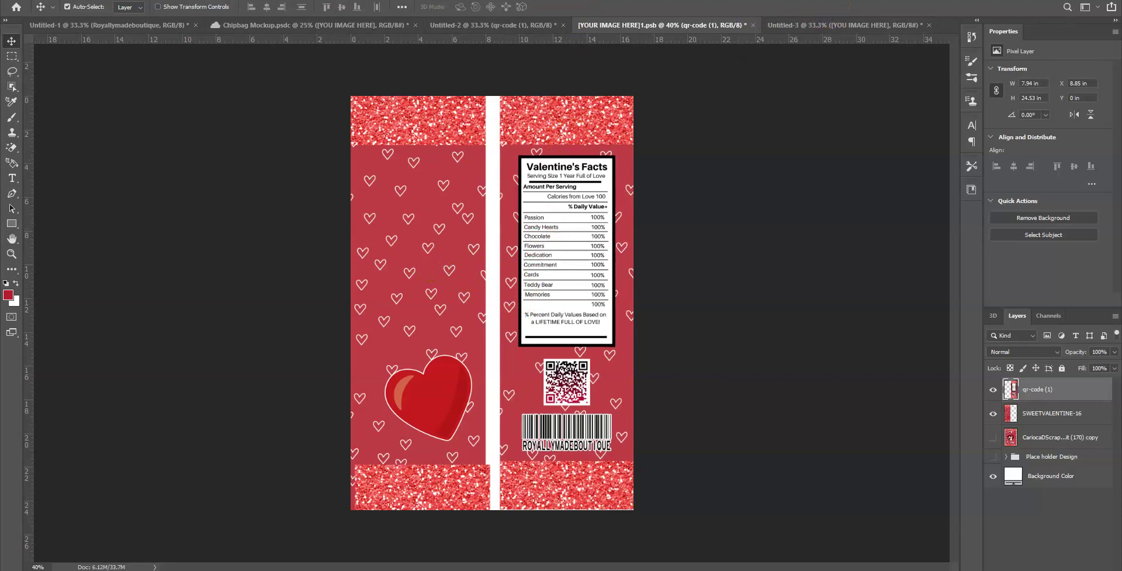
Save [YOUR IMAGE HERE]1.psb and revert Chipbag Mockup.psdc to its history state just before Merge Visible.
key(alt+f)
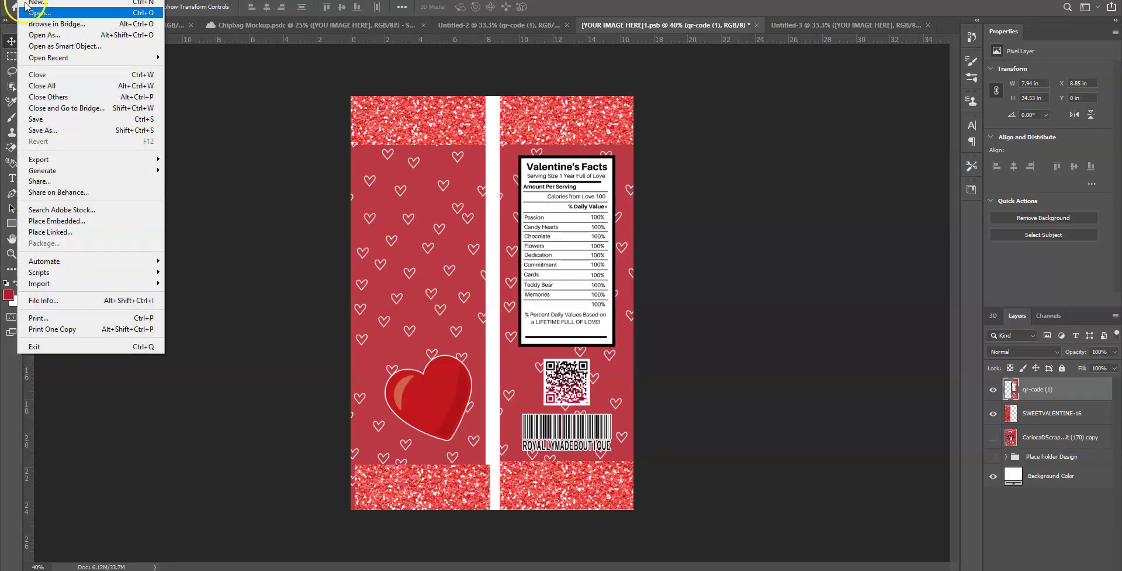
click(63, 120)
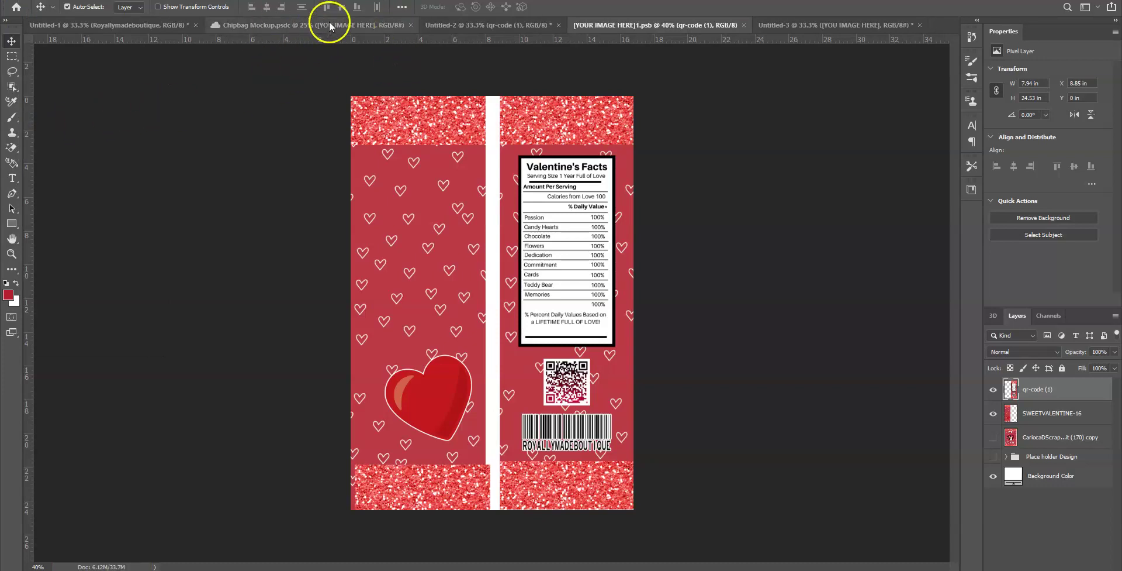
click(292, 26)
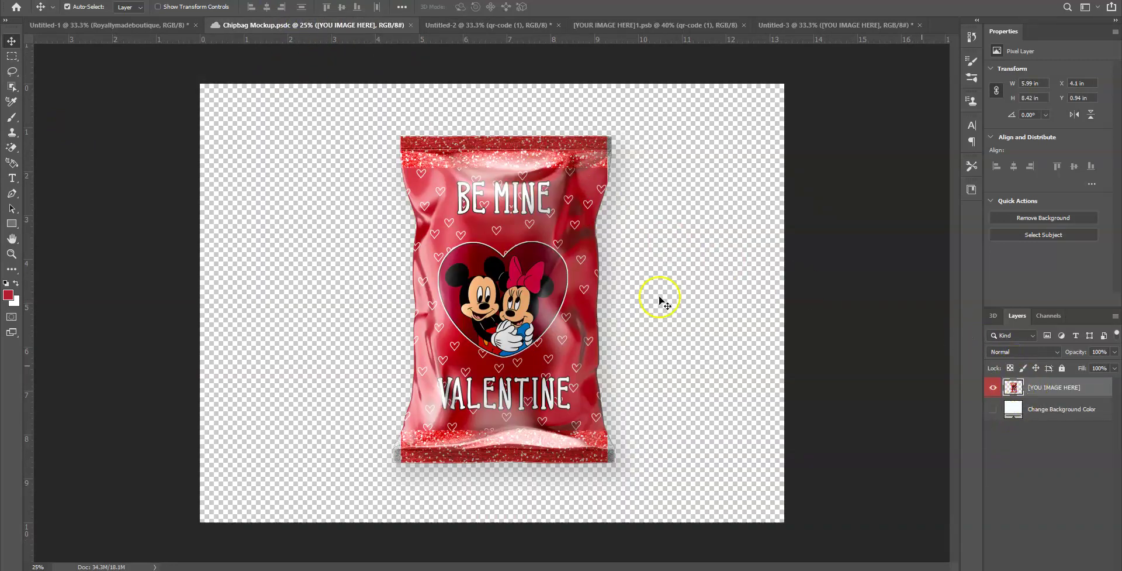
click(970, 41)
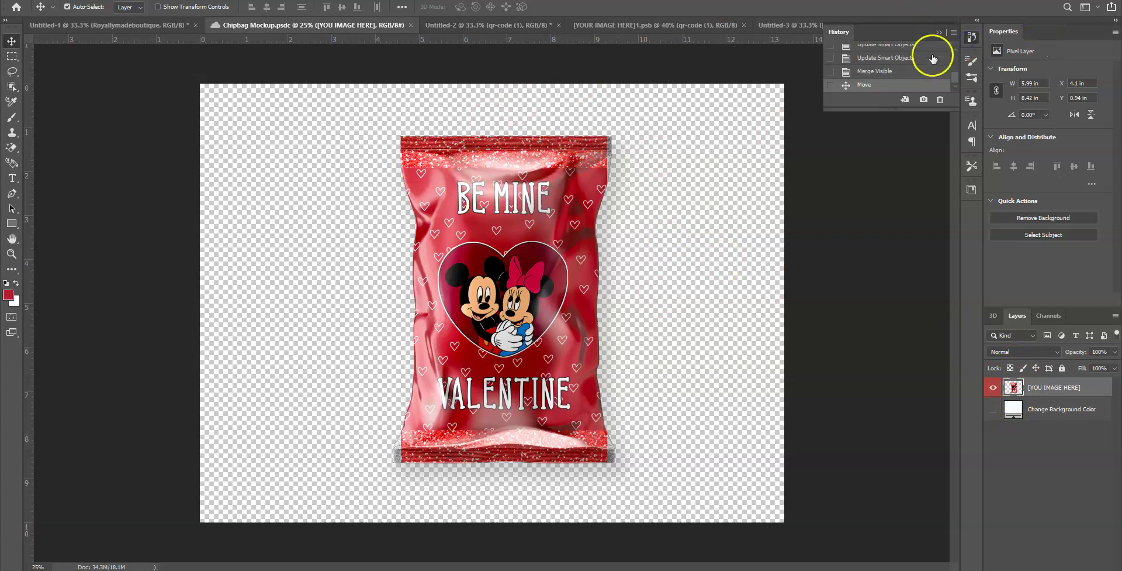
click(873, 59)
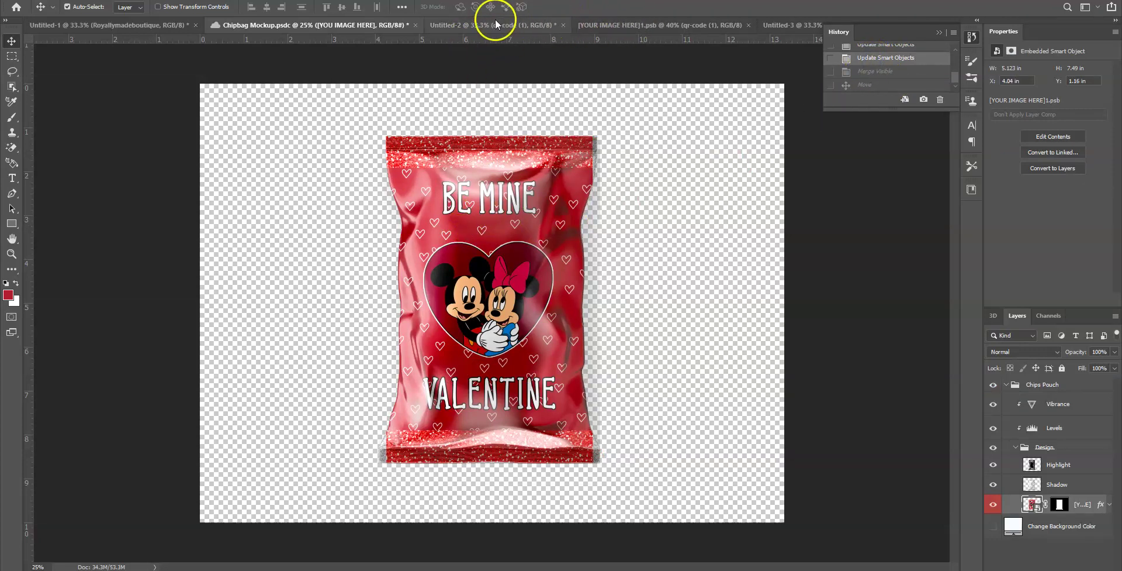
Nudge the Valentine's Facts panel in [YOUR IMAGE HERE]1.psb and save the smart object again.
click(706, 27)
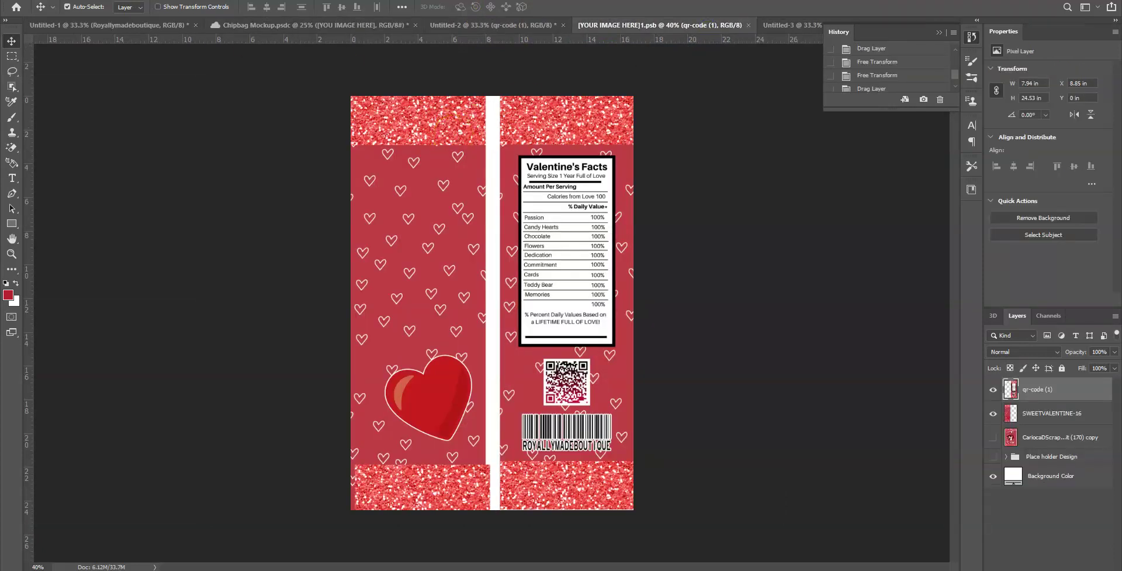
click(393, 290)
mouse_move(393, 289)
mouse_down()
mouse_move(413, 290)
mouse_move(392, 291)
mouse_up()
key(alt+f)
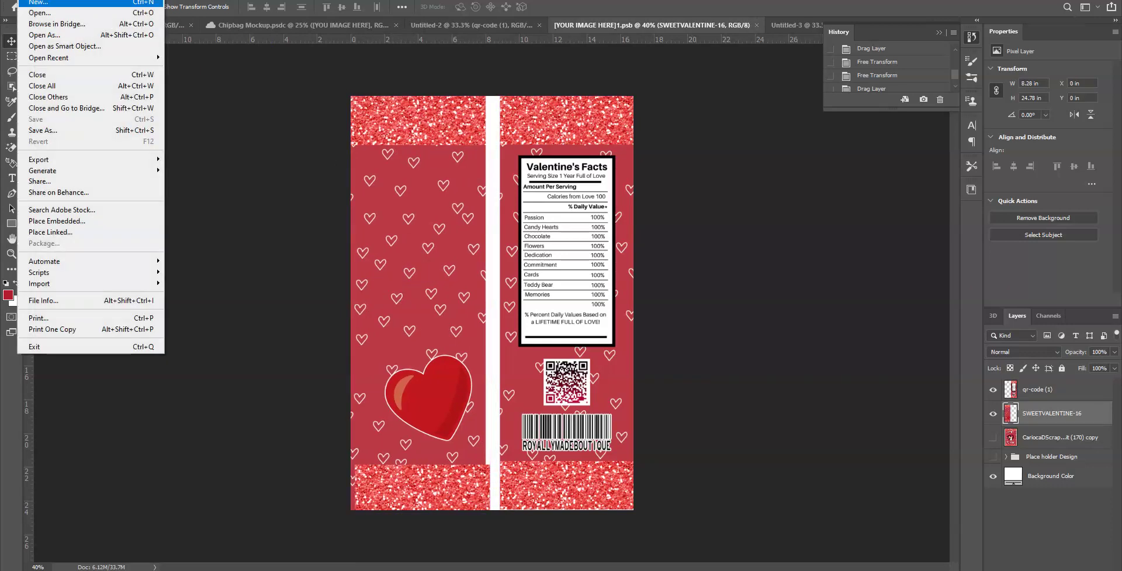
click(82, 131)
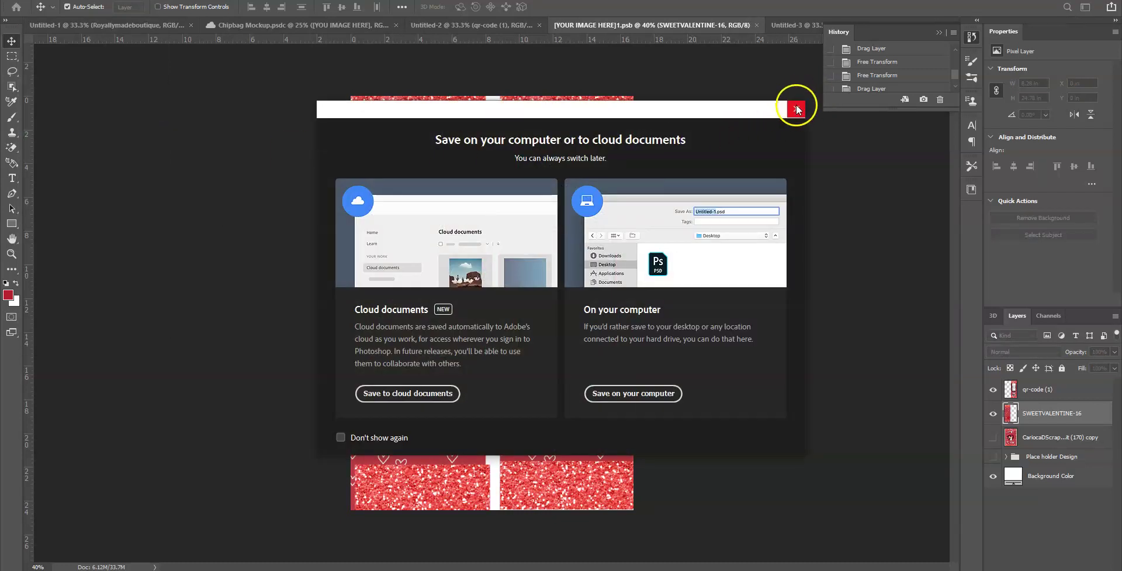
click(797, 109)
key(alt+f)
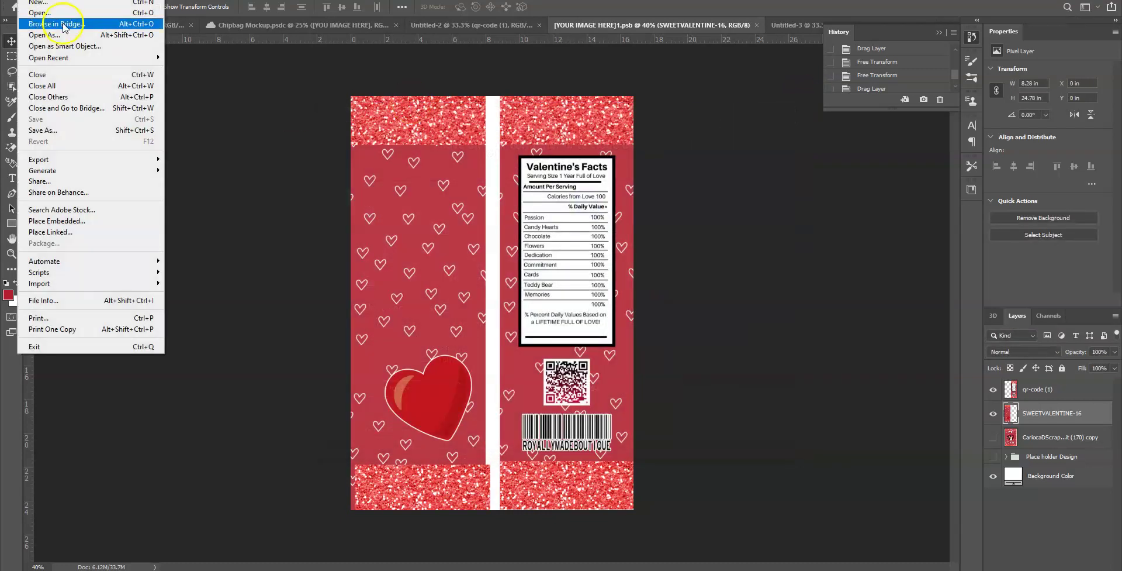
click(432, 221)
mouse_move(529, 219)
mouse_down()
mouse_move(541, 280)
mouse_move(518, 274)
mouse_move(529, 217)
mouse_up()
key(alt+f)
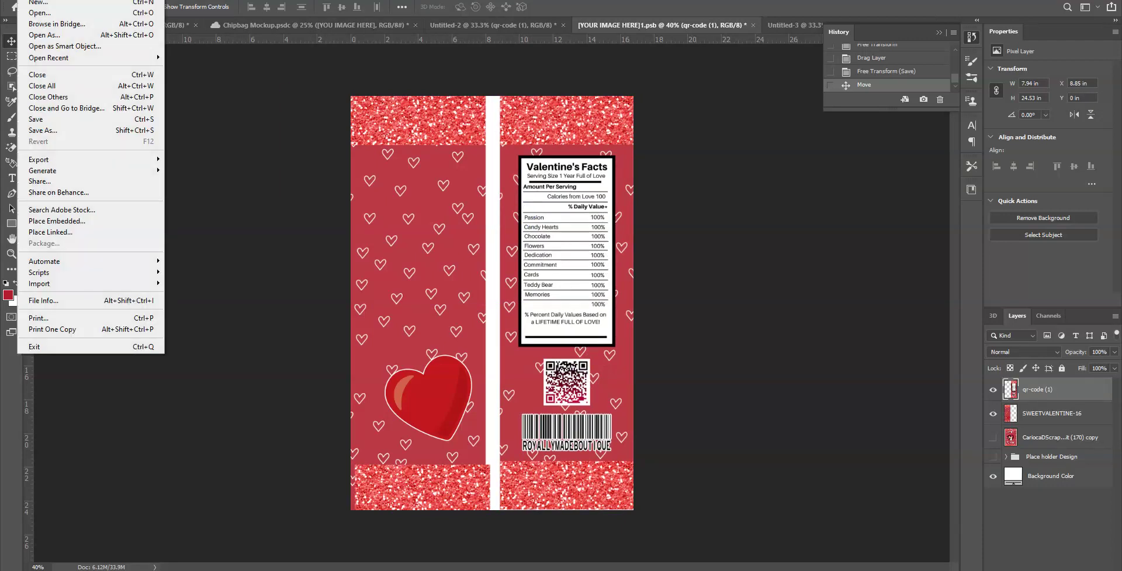
click(66, 125)
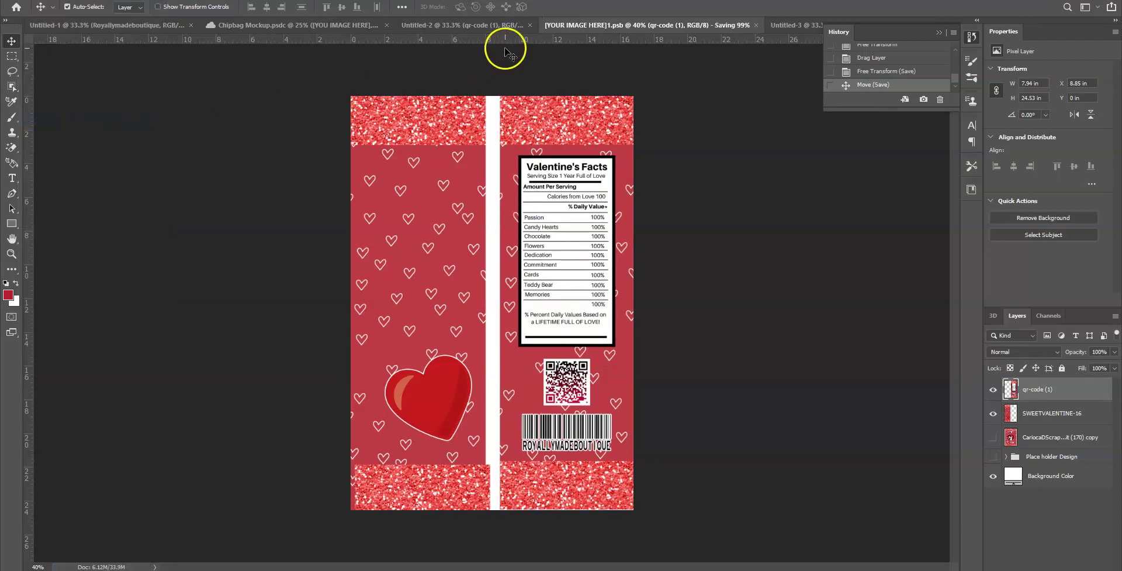
Merge the visible layers of Chipbag Mockup.psdc and copy the merged back-side bag into Untitled-3, overlapping the front bag.
click(311, 26)
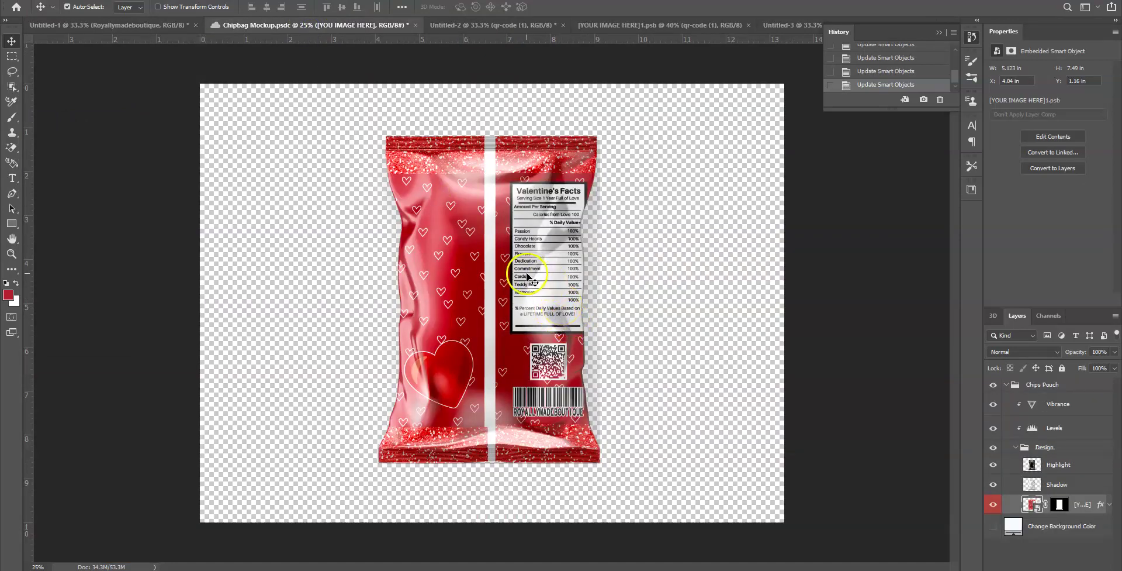
key(alt+f)
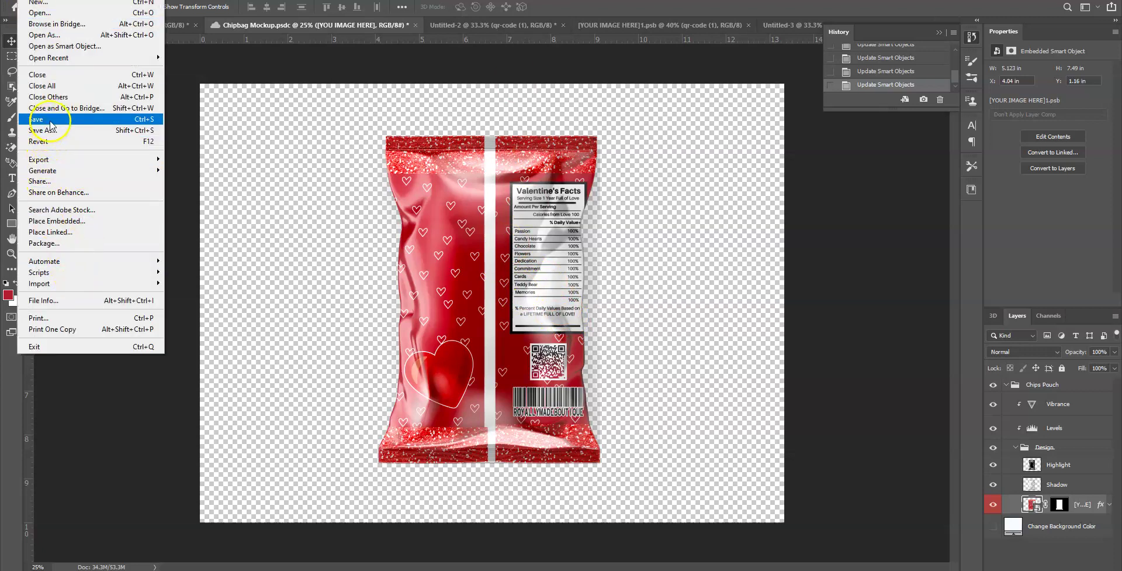
mouse_move(94, 0)
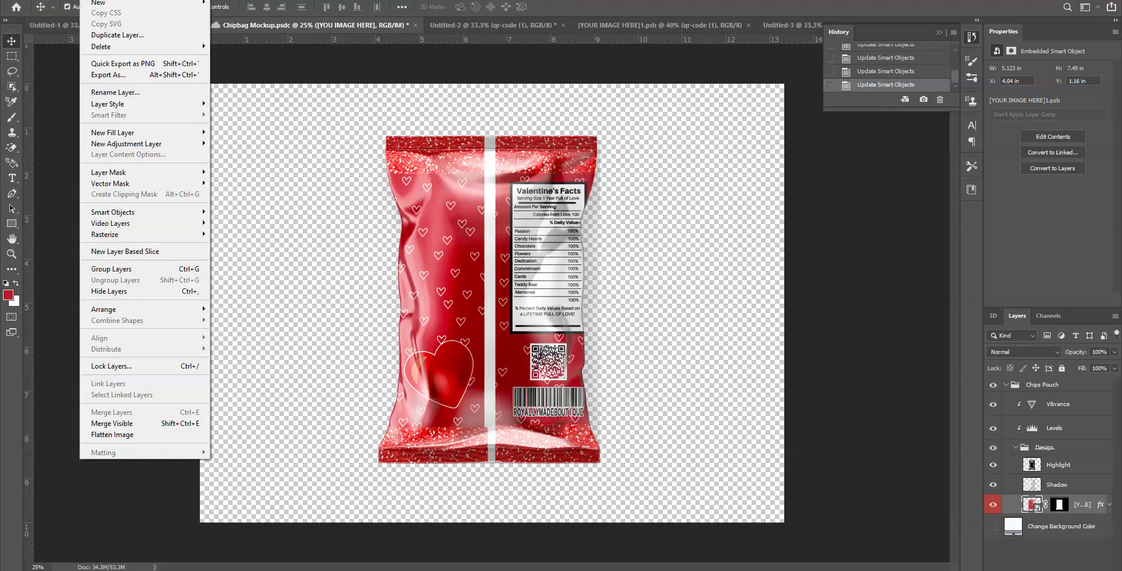
click(166, 424)
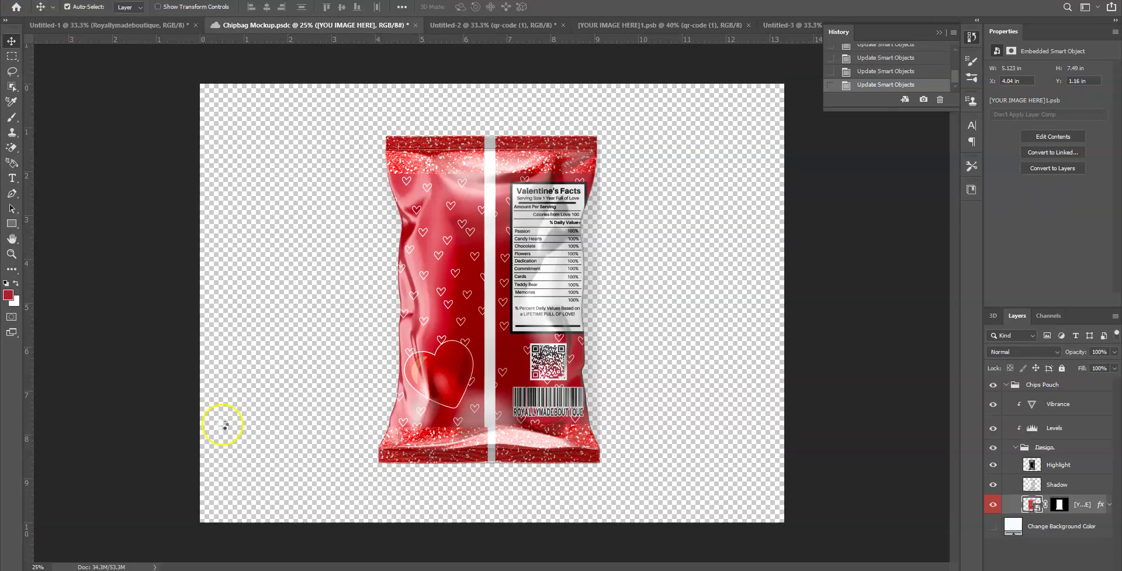
drag(462, 391, 561, 308)
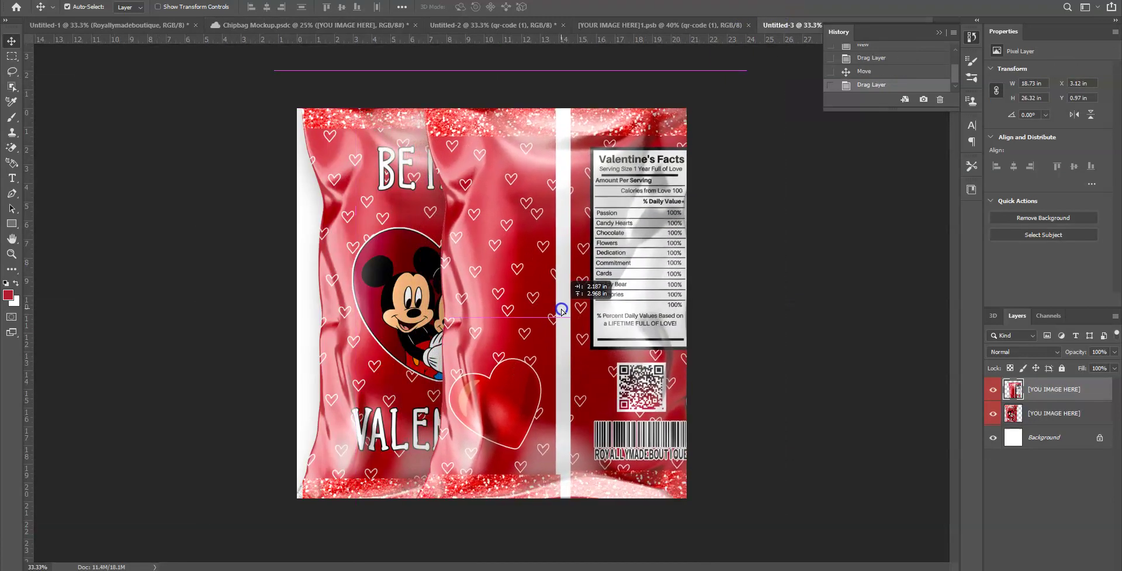
Scale both bag layers together to about 12.87 x 13.41 in and move them slightly right and down from the canvas centre.
ctrl+click(1085, 411)
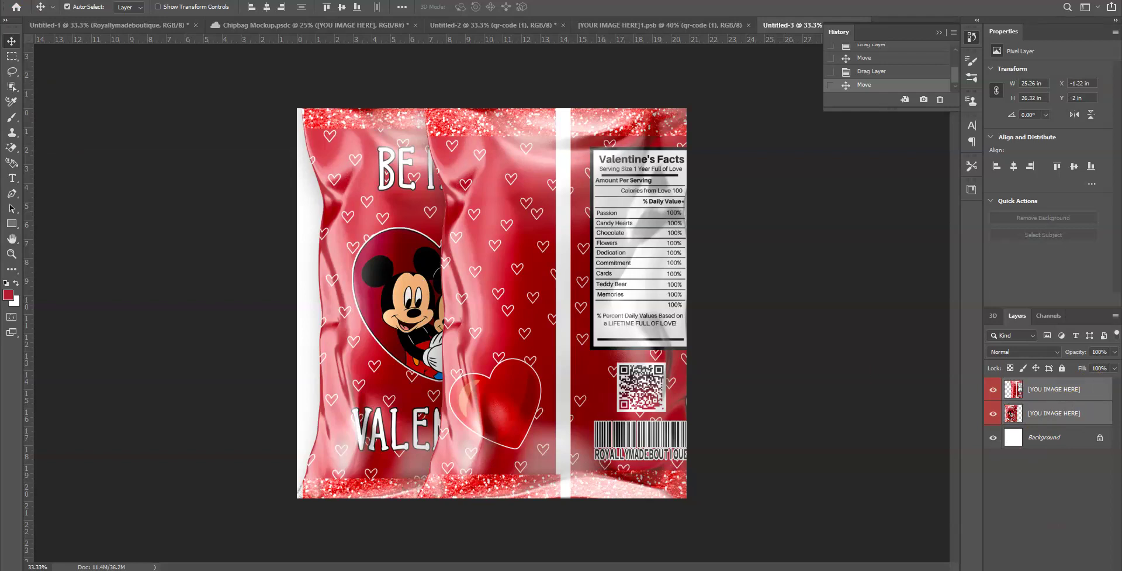
key(alt+e)
click(143, 243)
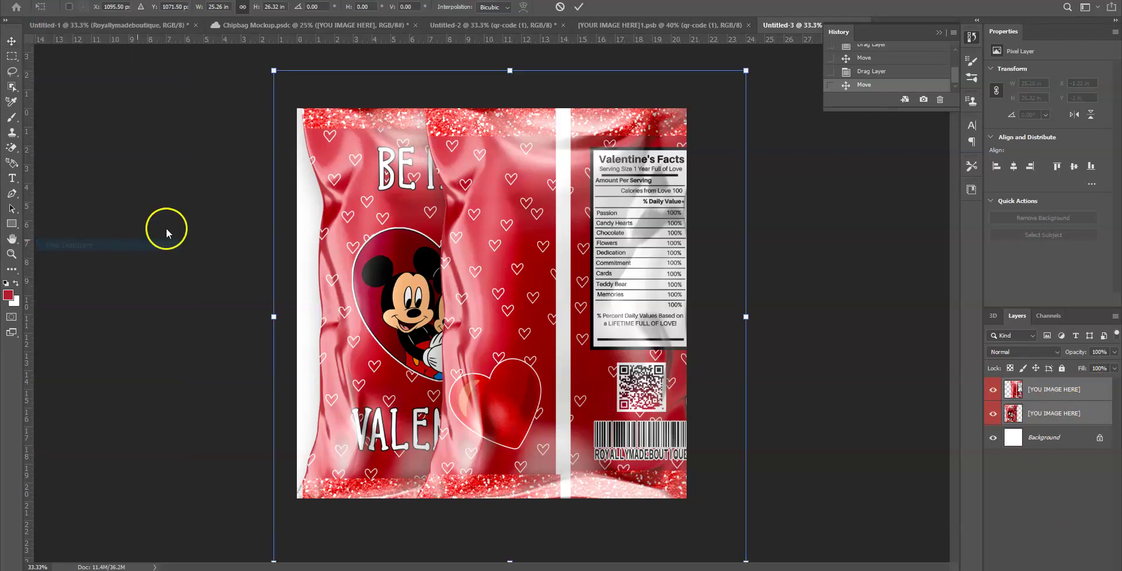
drag(274, 71, 472, 343)
drag(568, 422, 430, 292)
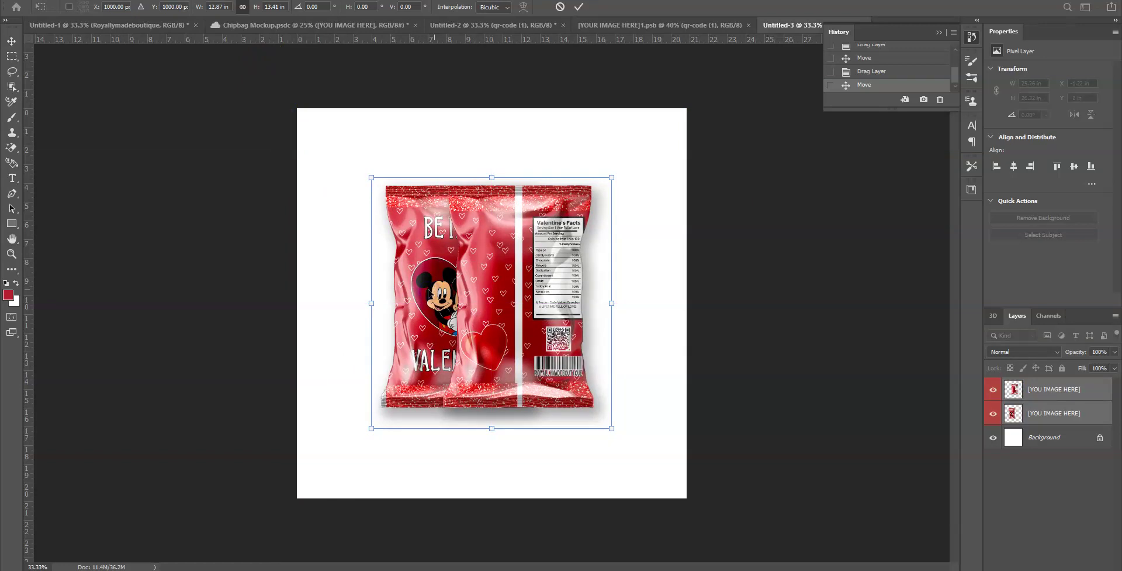
click(583, 7)
drag(561, 292, 580, 299)
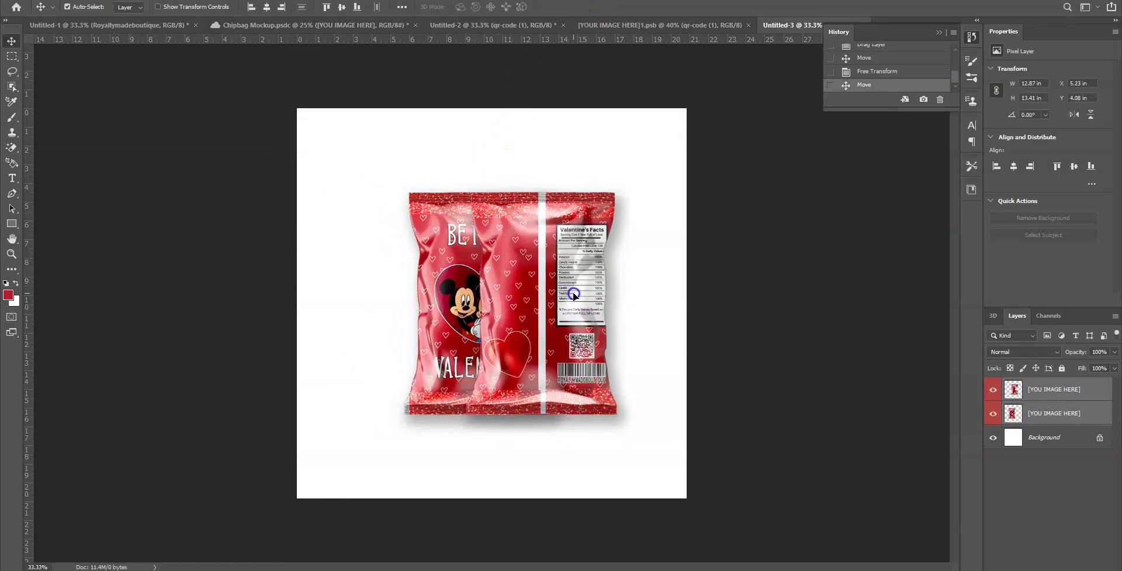
Select the front BE MINE bag layer and move it above the back-side bag in the layer order.
click(420, 122)
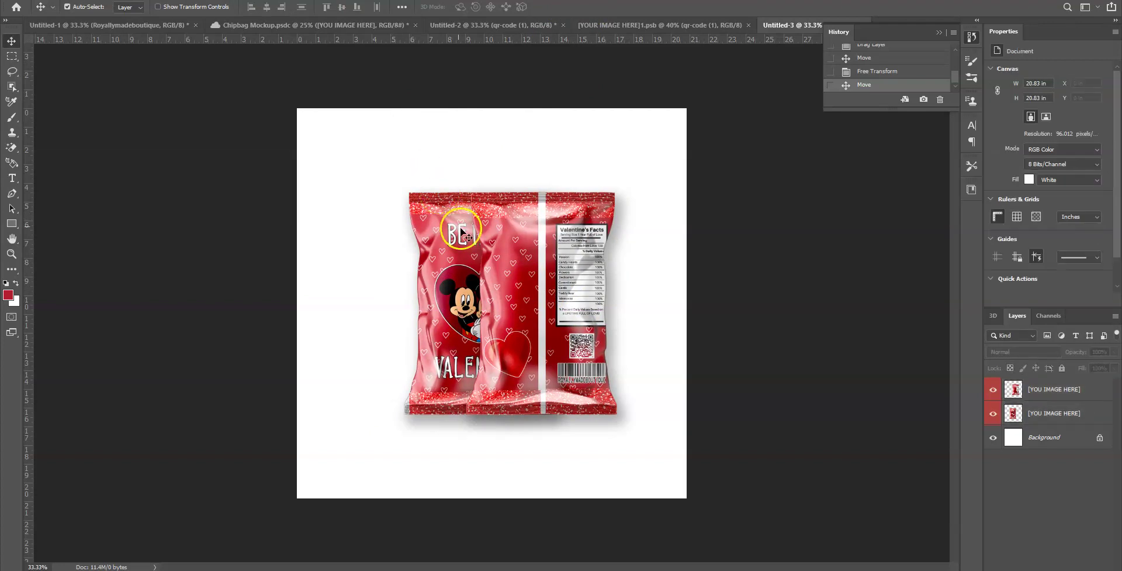
click(450, 277)
drag(1078, 409, 1040, 381)
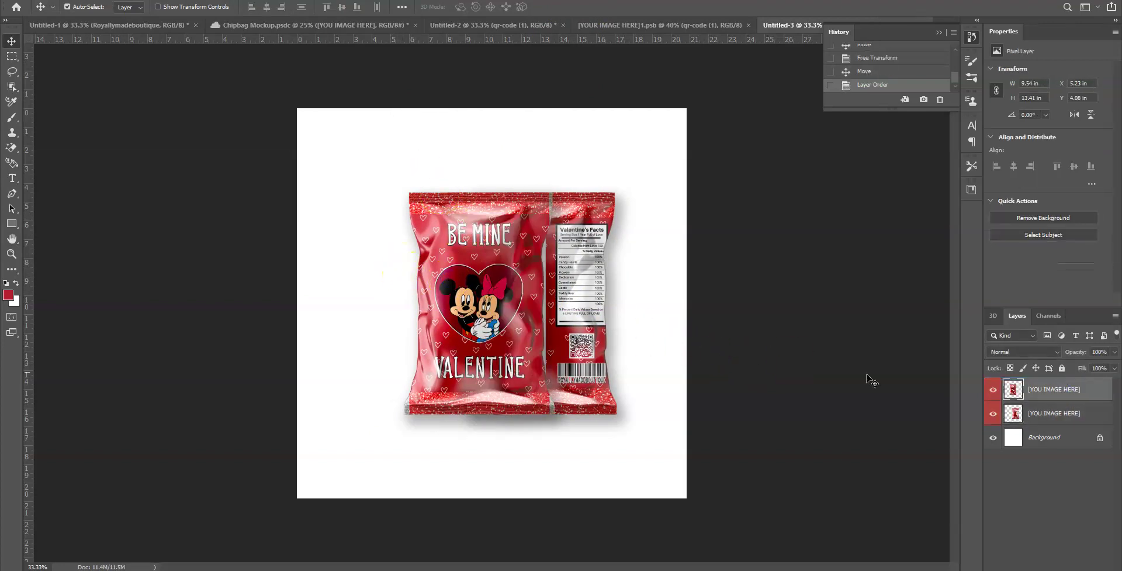
Rotate the back-side bag 23.2° clockwise and place the front BE MINE bag slightly lower, overlapping its left edge at about X 3.33 in, Y 5.49 in.
mouse_move(413, 337)
mouse_down()
mouse_move(383, 345)
mouse_move(421, 346)
mouse_up()
click(541, 279)
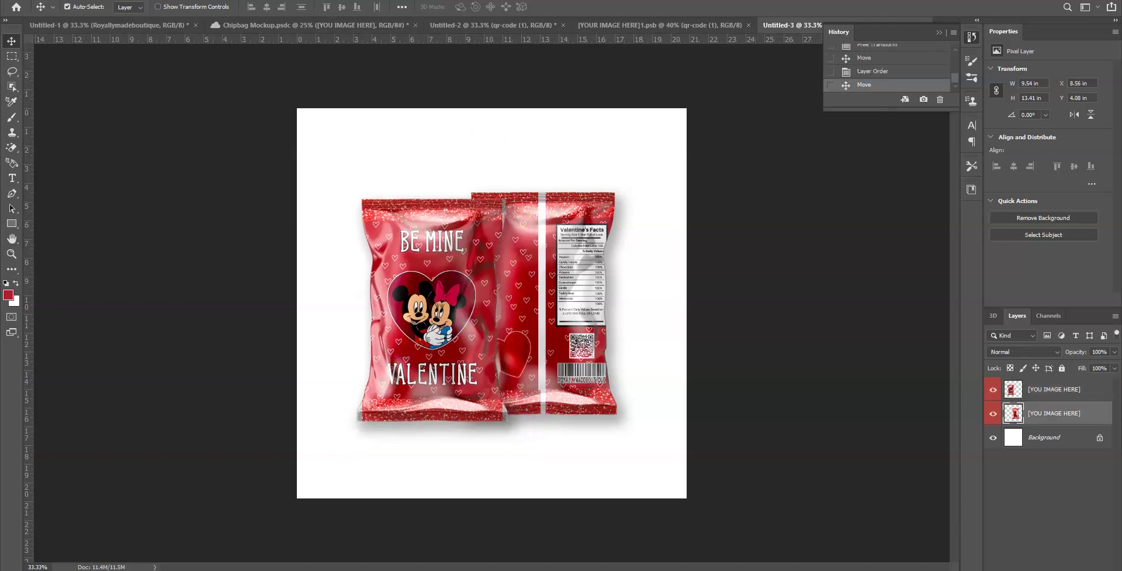
click(47, 0)
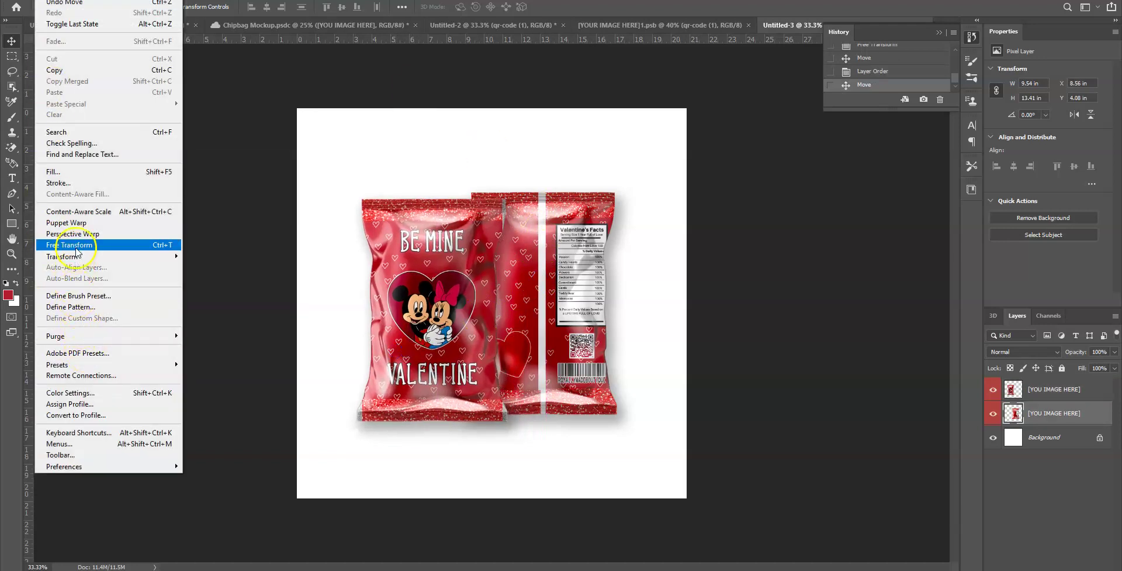
click(76, 248)
drag(581, 155, 629, 193)
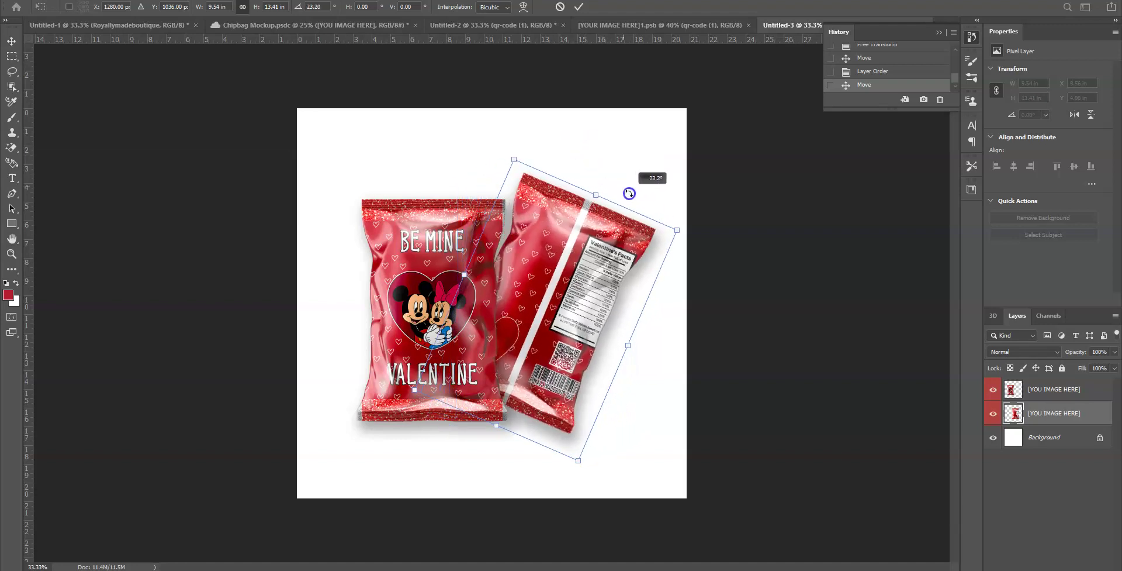
drag(543, 317, 539, 339)
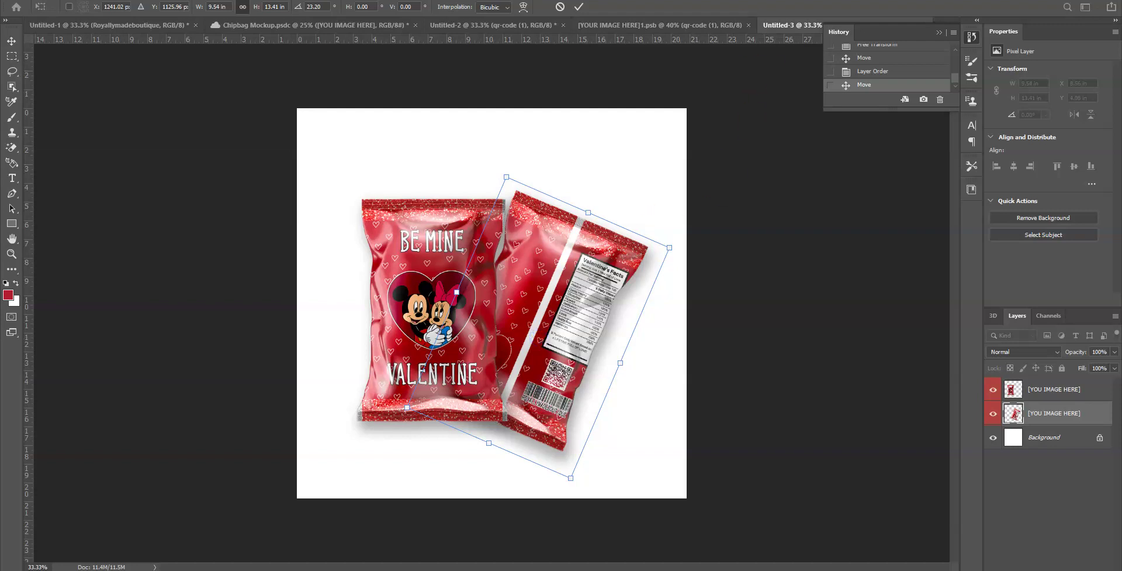
click(580, 7)
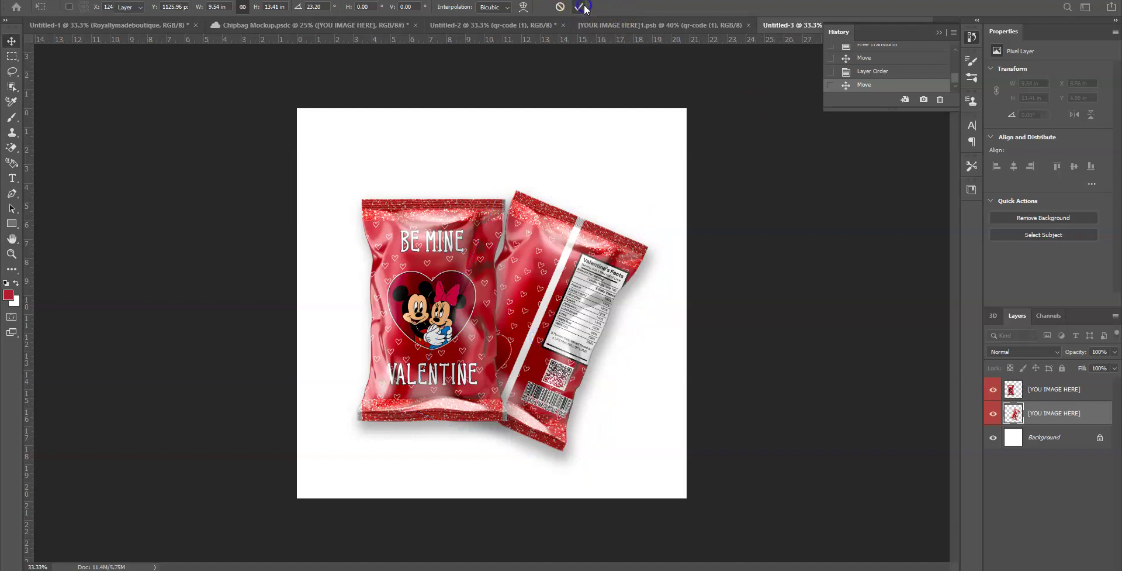
click(435, 399)
drag(436, 400, 443, 419)
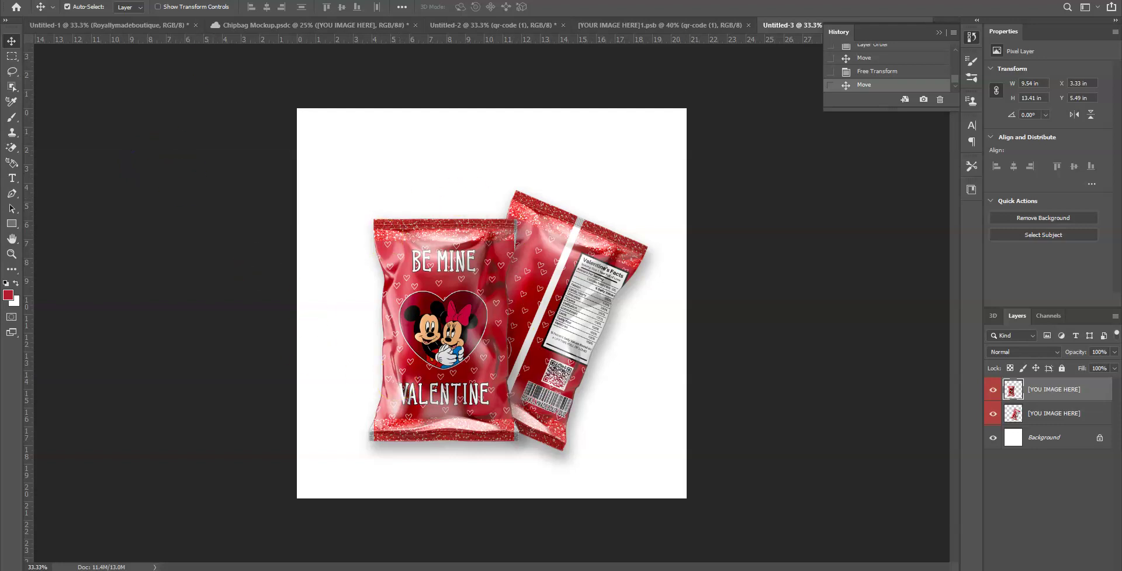
Revert Chipbag Mockup.psdc to its state before the visible layers were merged.
click(350, 27)
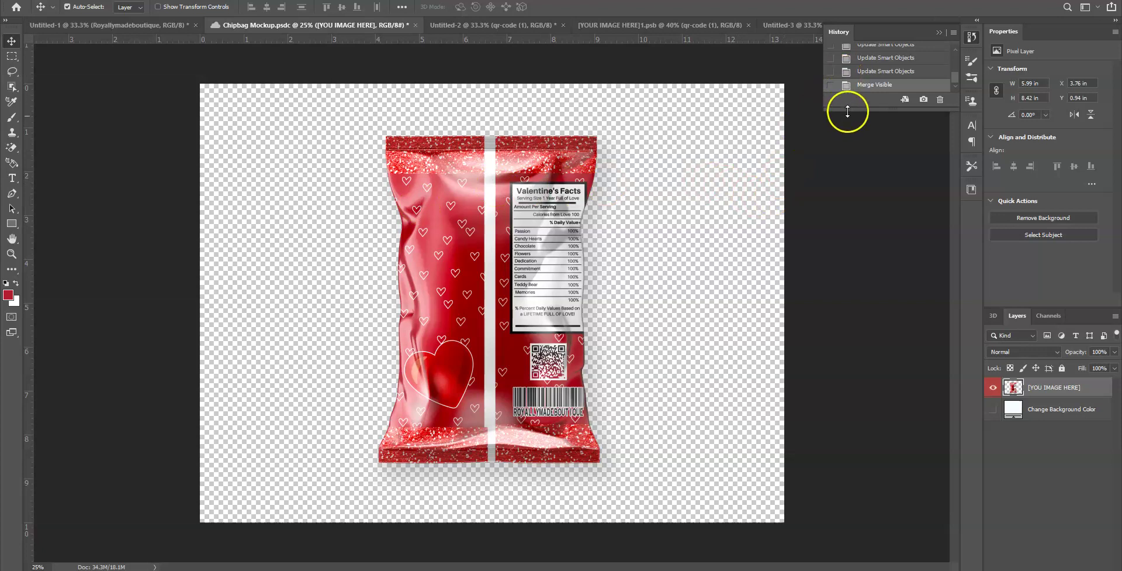
click(863, 71)
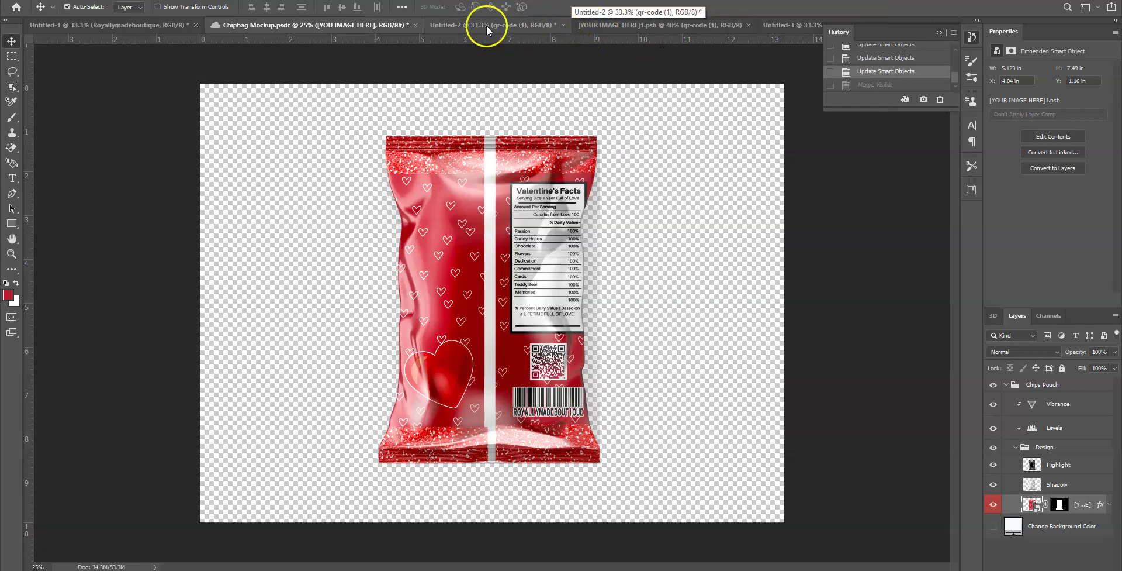
Close the [YOUR IMAGE HERE]1.psb smart object document and return to the two-bag composition in Untitled-3.
click(642, 25)
click(748, 27)
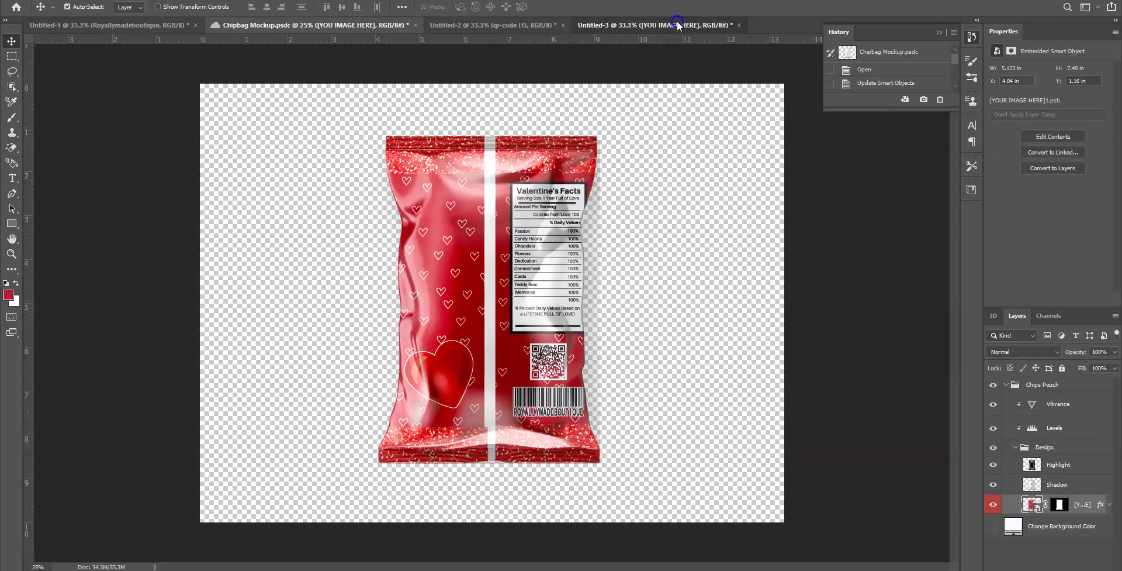
click(655, 25)
click(486, 237)
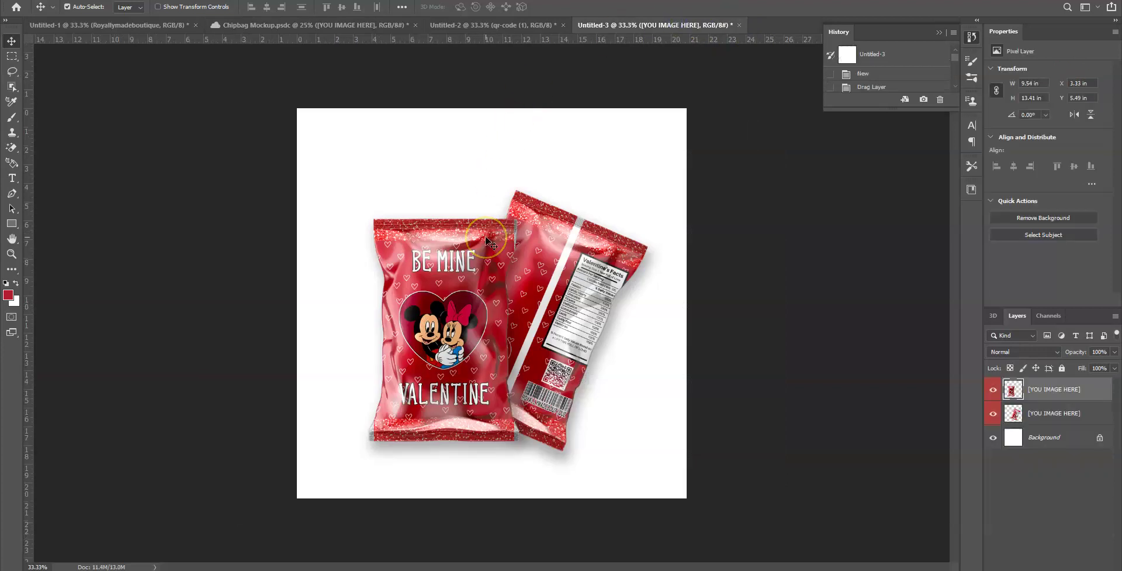